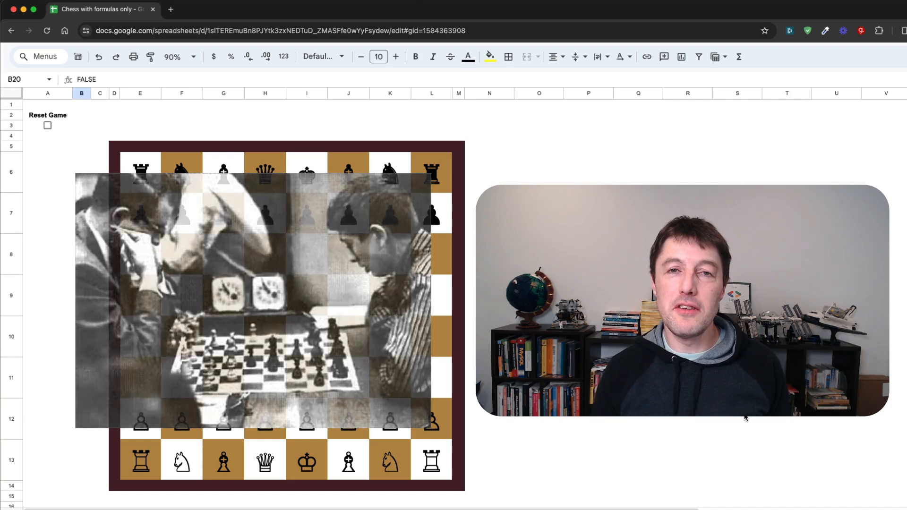
# Step: Play the chess game through move by move to its final position using the checkbox in cell B20, and reset the game
pyautogui.press('space')
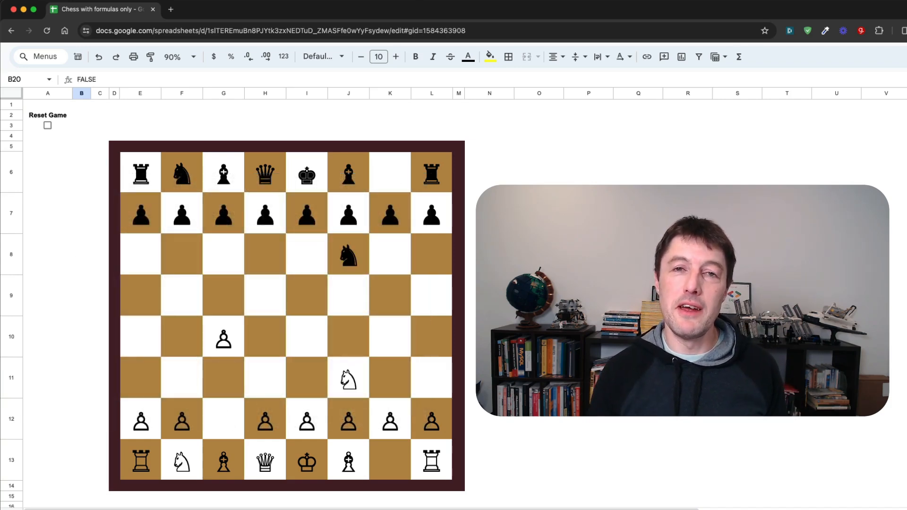
pyautogui.press('space')
pyautogui.press('space')
pyautogui.press('space')
pyautogui.press('space')
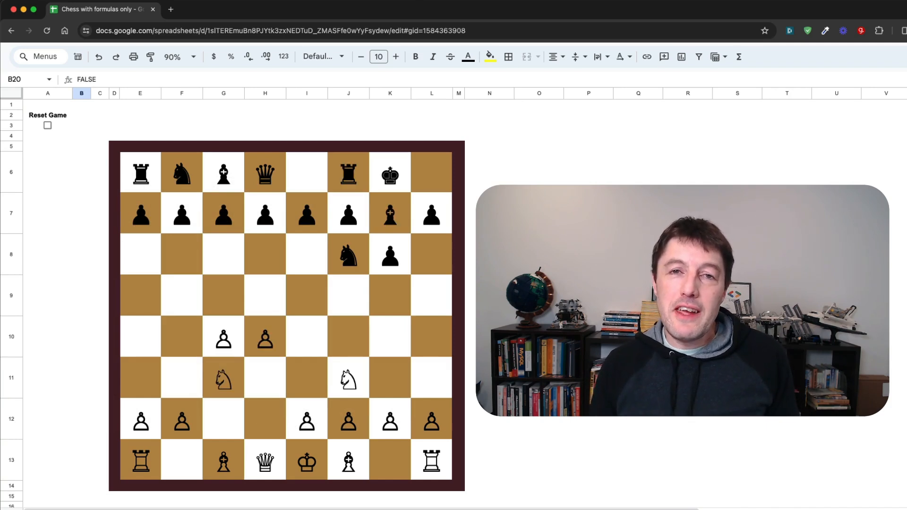
pyautogui.press('space')
pyautogui.press('space')
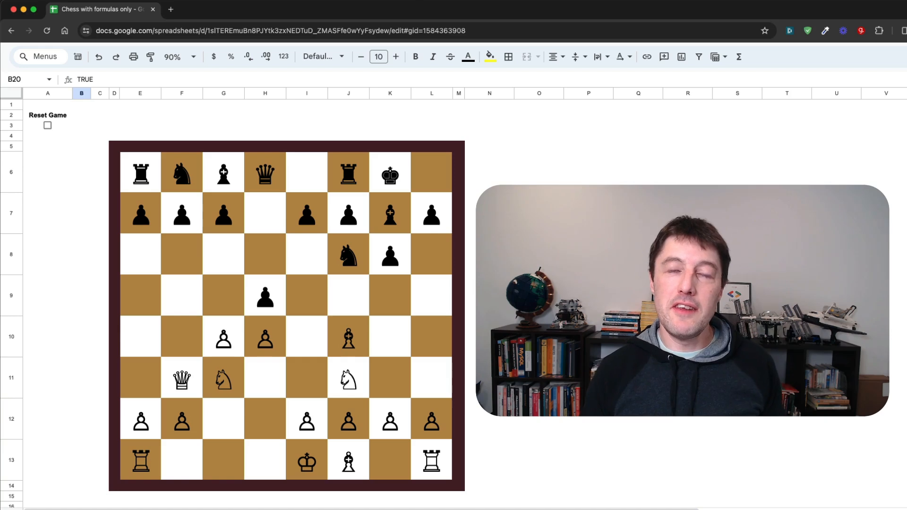
pyautogui.press('space')
pyautogui.press('space')
pyautogui.press('space')
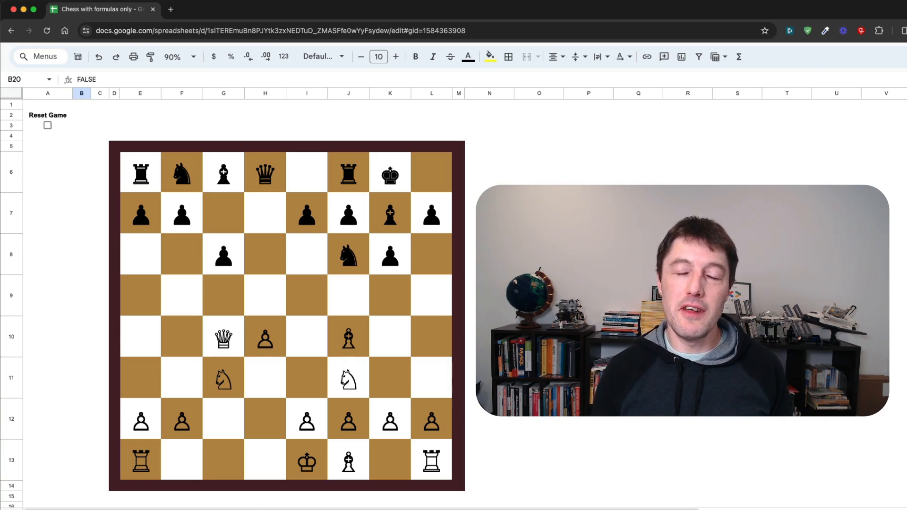
pyautogui.press('space')
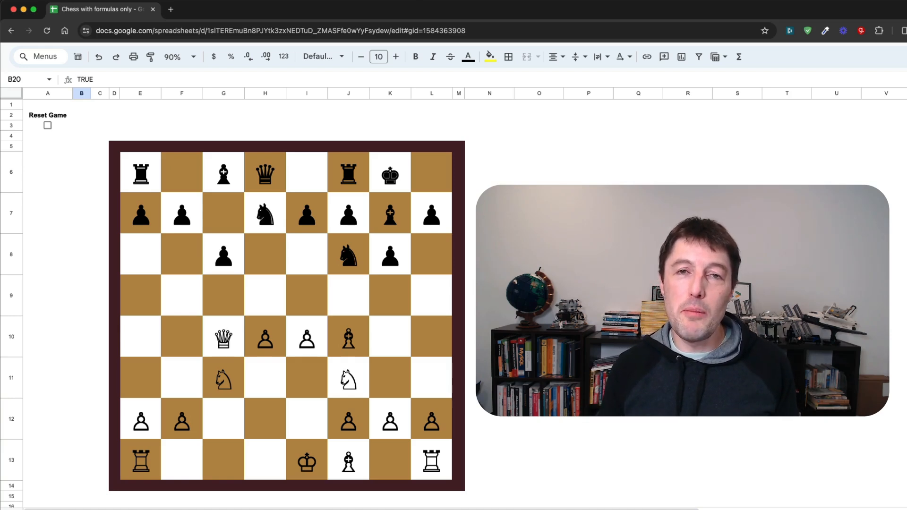
pyautogui.press('space')
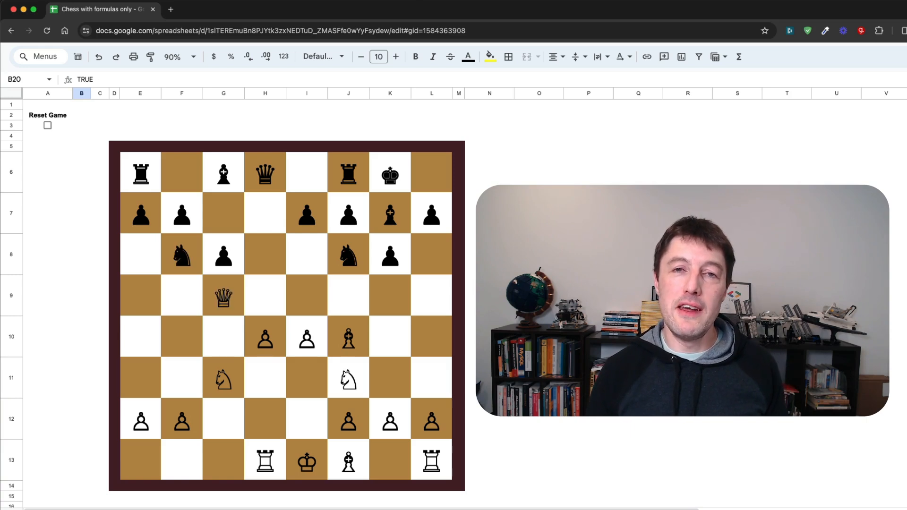
pyautogui.press('space')
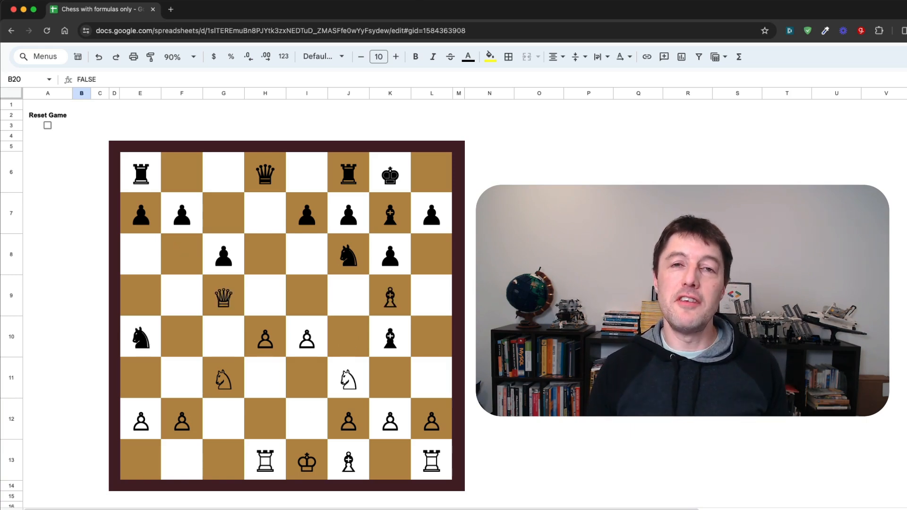
pyautogui.press('space')
pyautogui.press('space')
pyautogui.press('space')
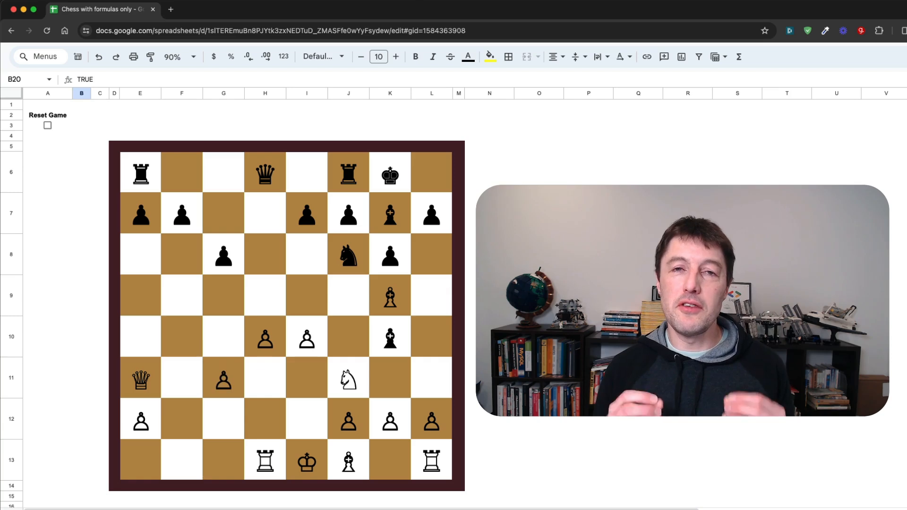
pyautogui.press('space')
pyautogui.press('space')
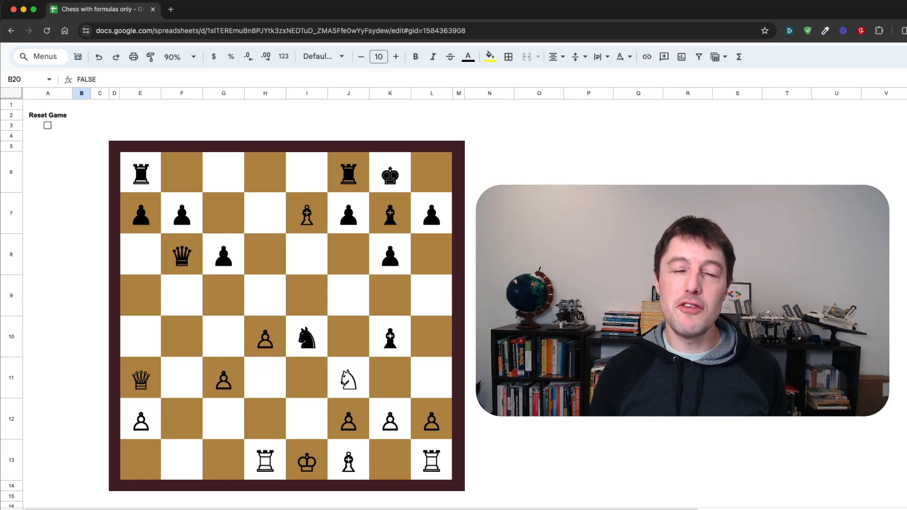
pyautogui.press('space')
pyautogui.press('space')
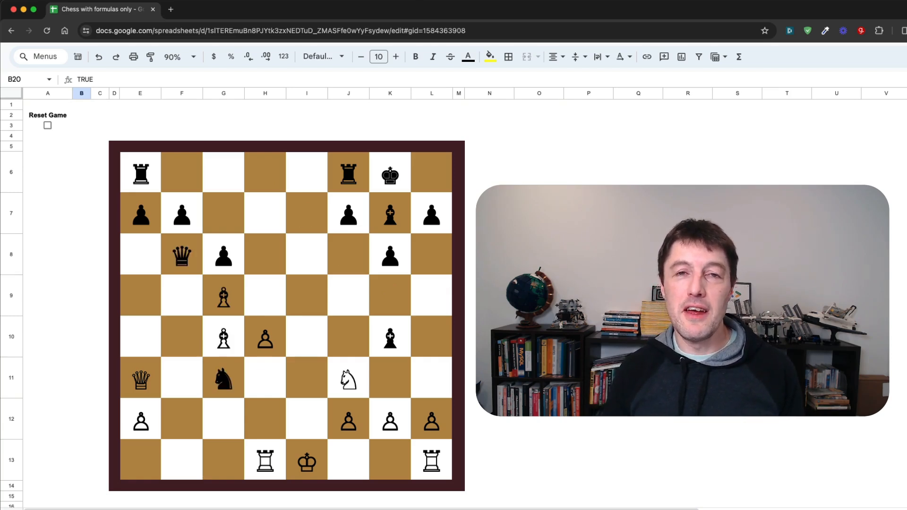
pyautogui.press('space')
pyautogui.press('space')
pyautogui.press('space')
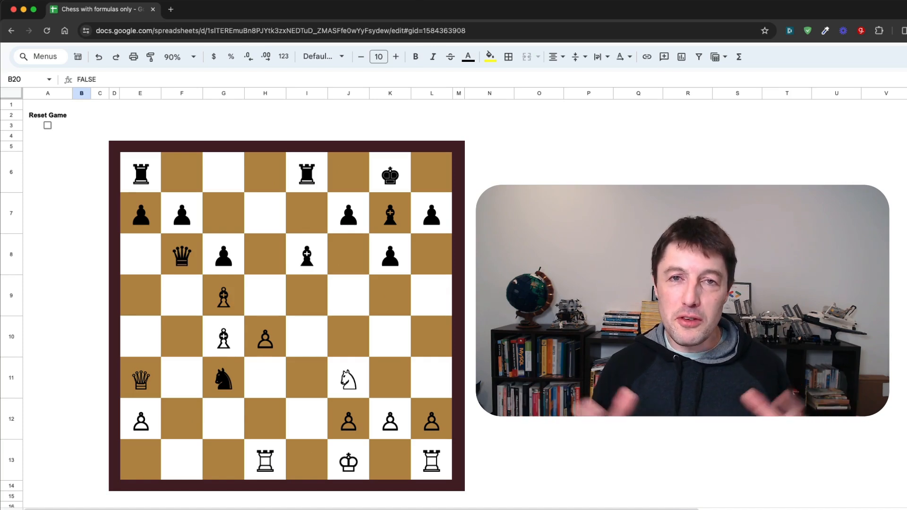
pyautogui.press('space')
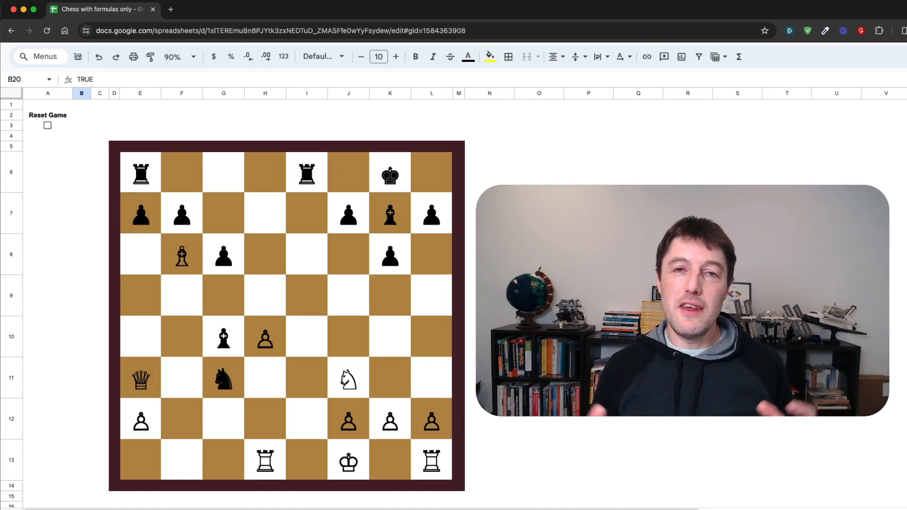
pyautogui.press('space')
pyautogui.press('space')
pyautogui.press('space')
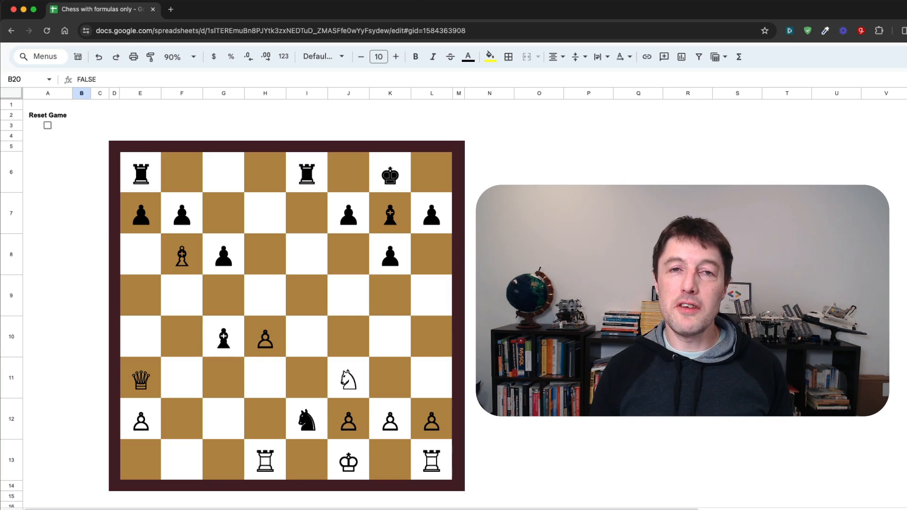
pyautogui.press('space')
pyautogui.press('space')
pyautogui.press('space')
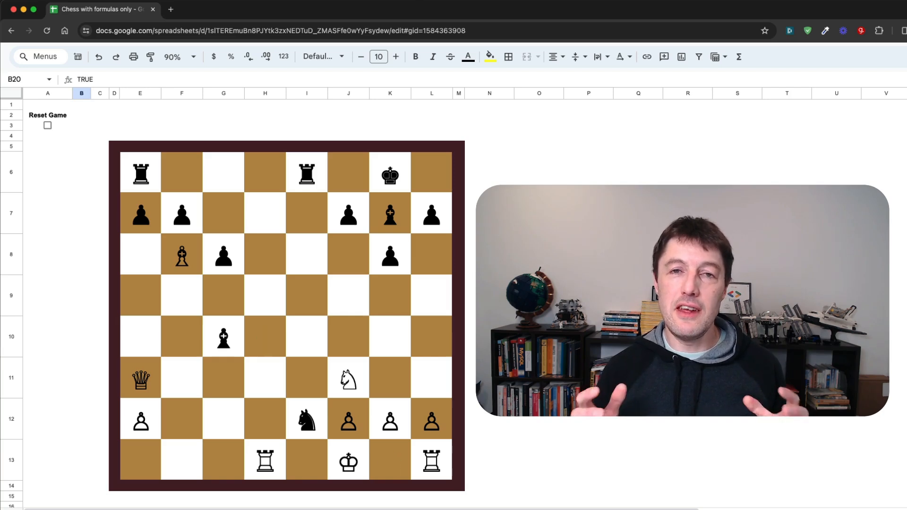
pyautogui.press('space')
pyautogui.press('space')
pyautogui.press('space')
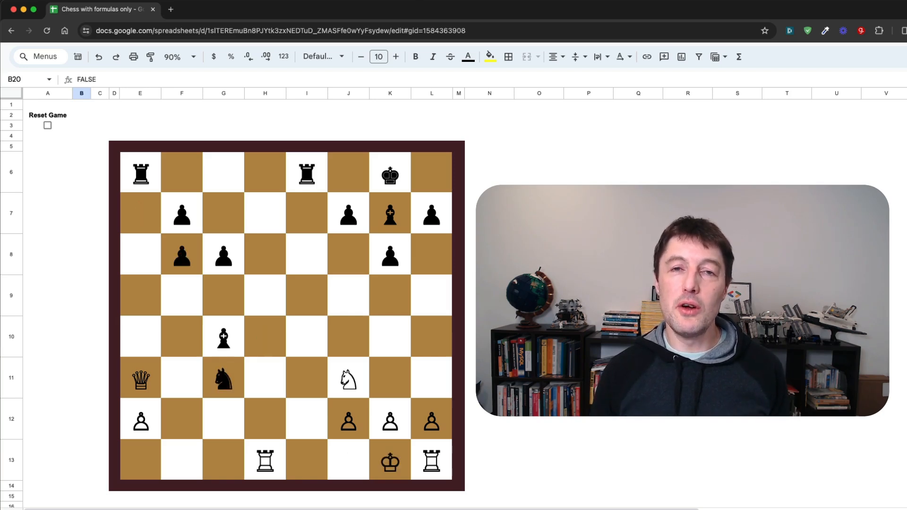
pyautogui.press('space')
pyautogui.press('space')
pyautogui.press('space')
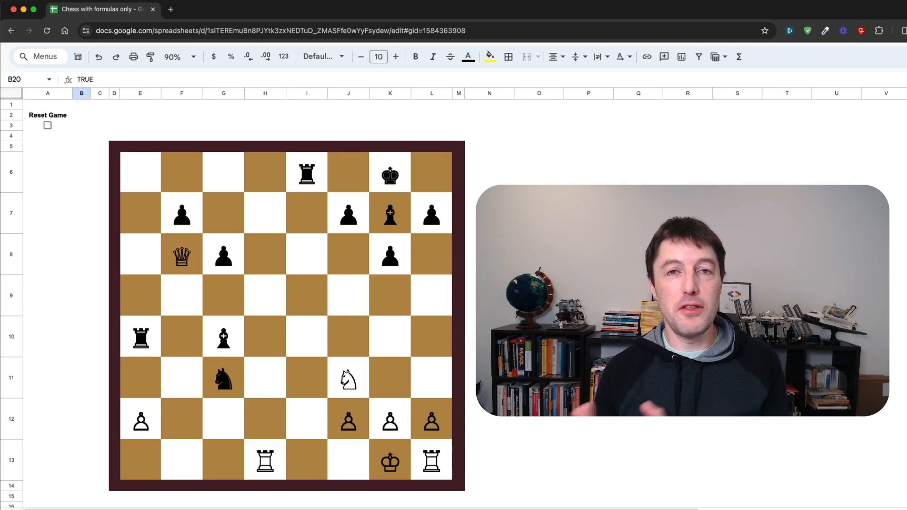
pyautogui.press('space')
pyautogui.press('space')
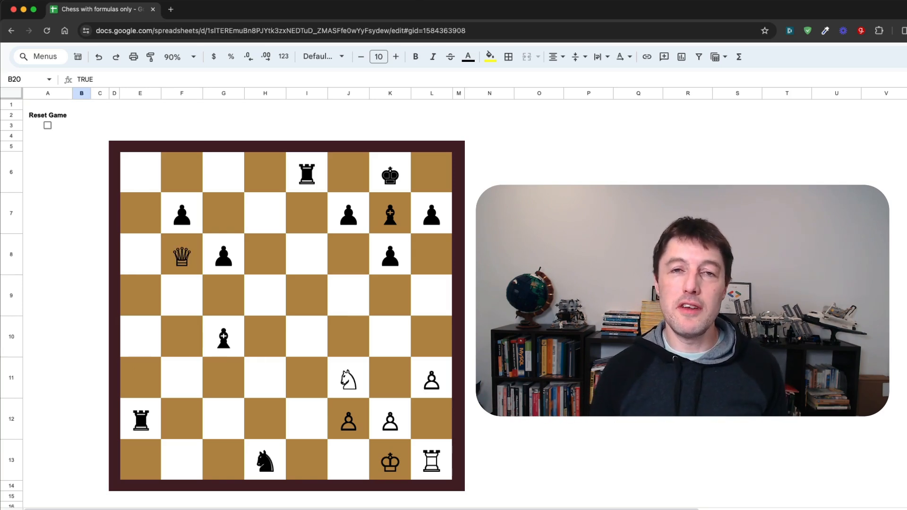
pyautogui.press('space')
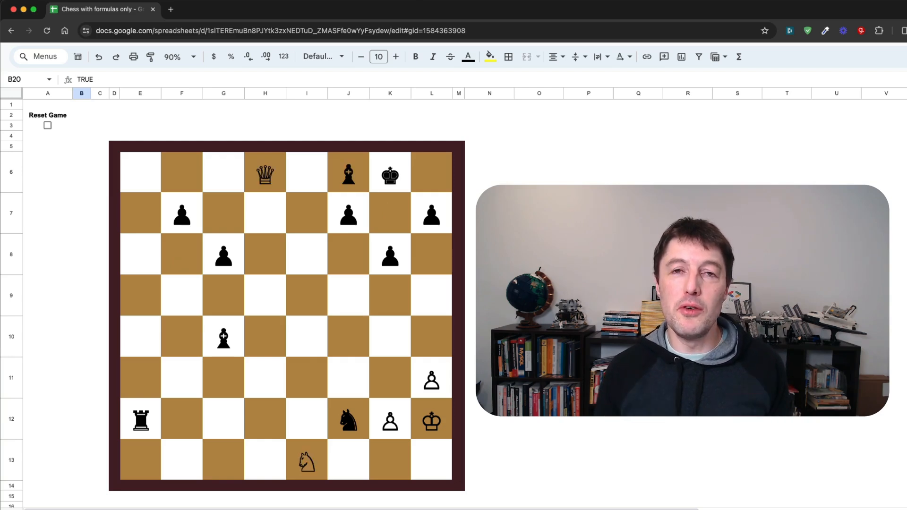
pyautogui.press('space')
pyautogui.press('space')
pyautogui.press('space')
pyautogui.press('space')
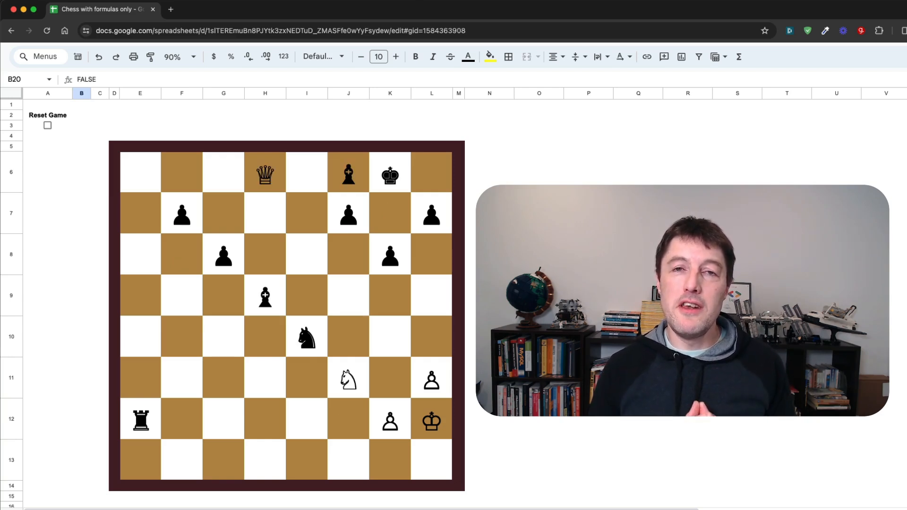
pyautogui.press('space')
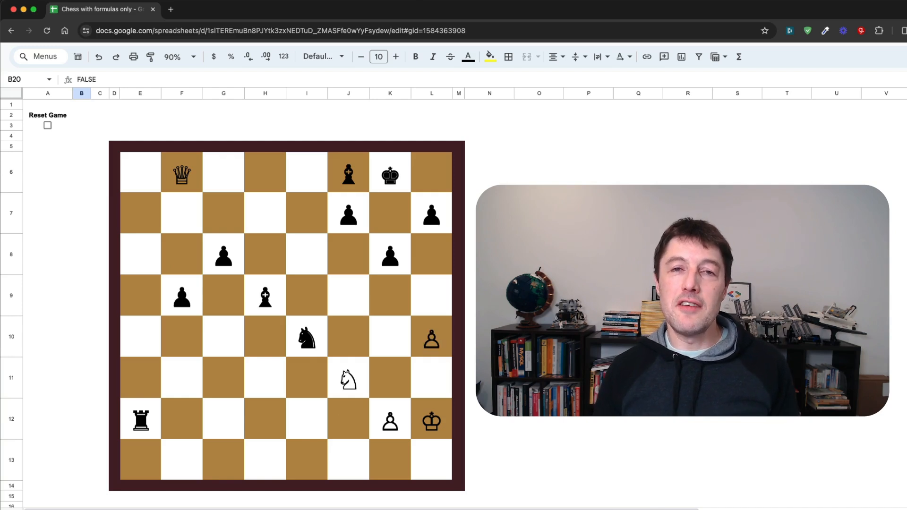
pyautogui.press('space')
pyautogui.press('space')
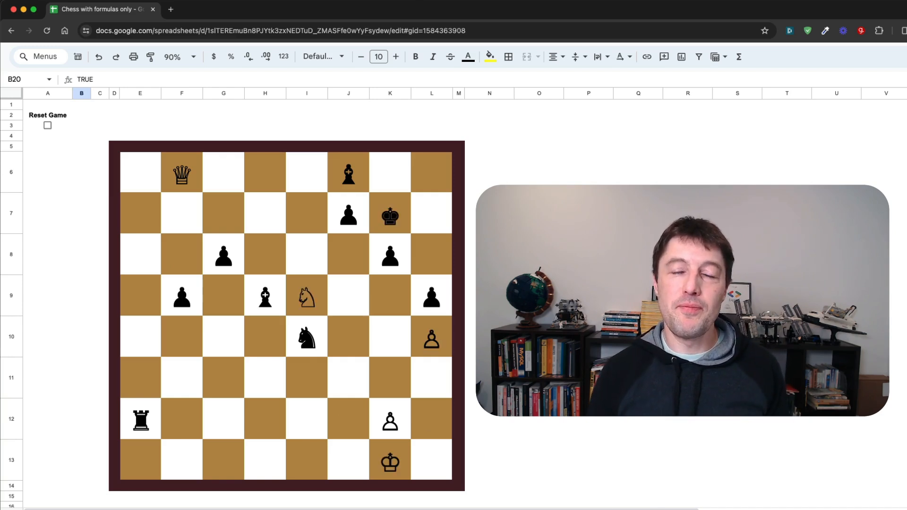
pyautogui.press('space')
pyautogui.press('space')
pyautogui.press('space')
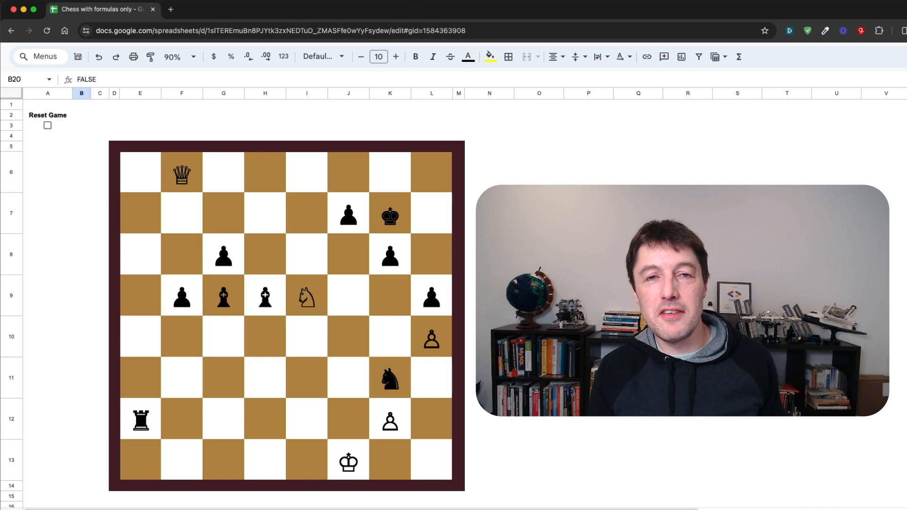
pyautogui.press('space')
pyautogui.press('space')
pyautogui.press('space')
pyautogui.press('space')
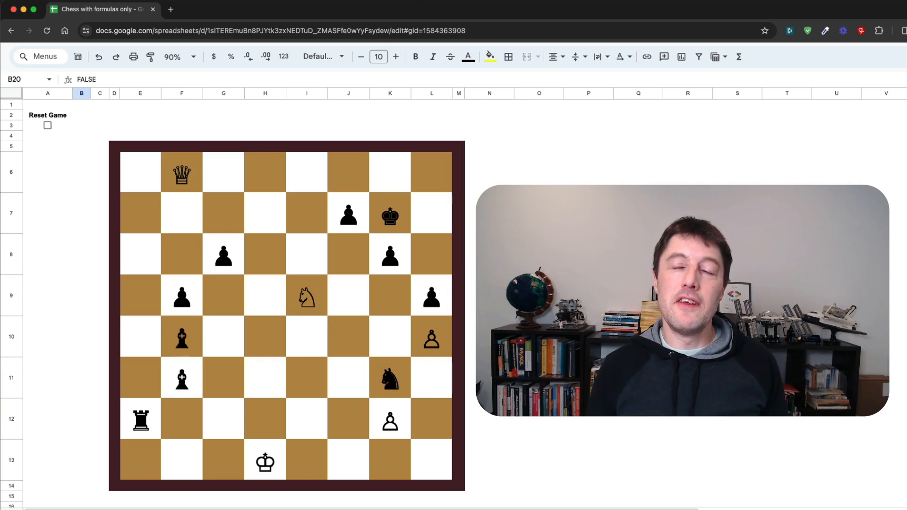
pyautogui.press('space')
pyautogui.press('space')
pyautogui.press('space')
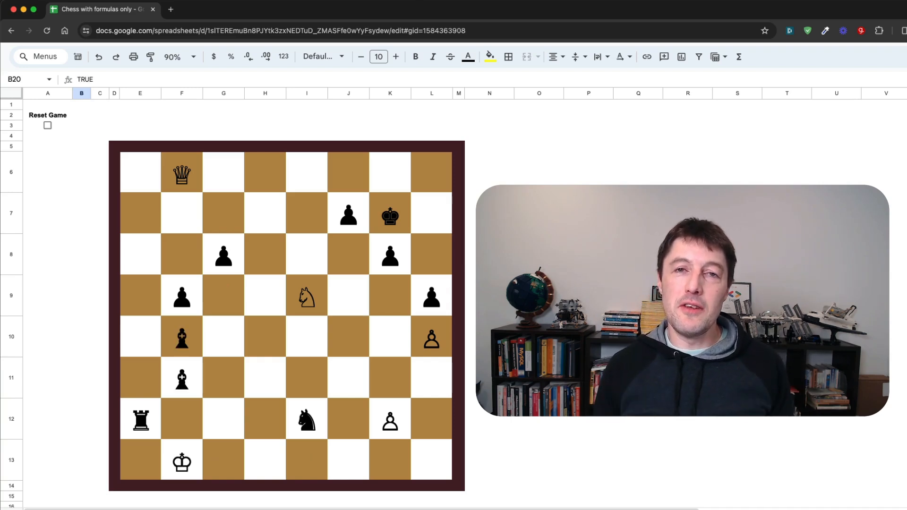
pyautogui.press('space')
pyautogui.press('space')
pyautogui.press('space')
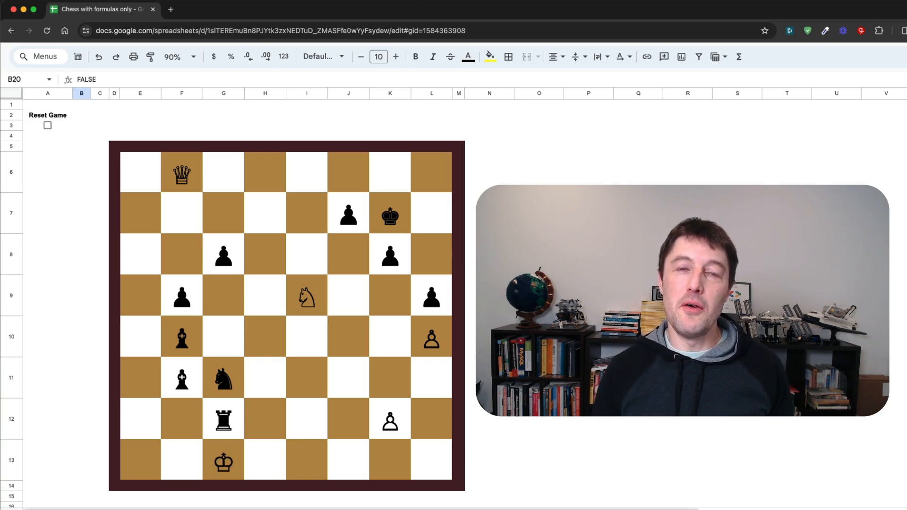
pyautogui.click(47, 126)
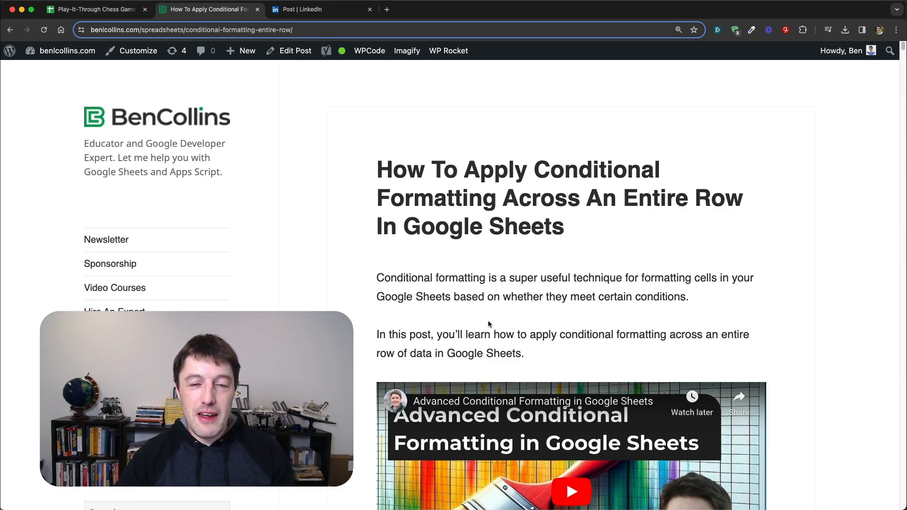
# Step: Examine the blog post on applying conditional formatting across an entire row, from its title through the custom formula examples to the reader comments
pyautogui.moveTo(381, 171); pyautogui.dragTo(620, 231)
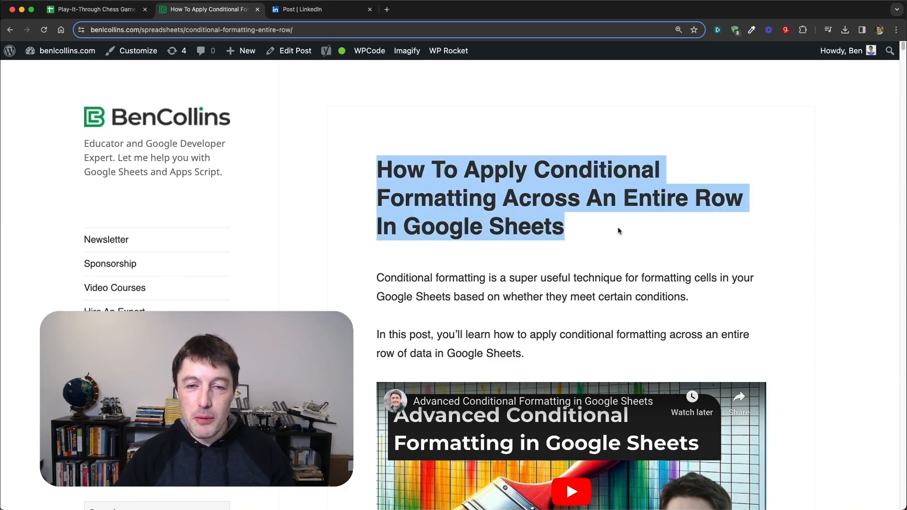
pyautogui.scroll(-3, 554, 350)
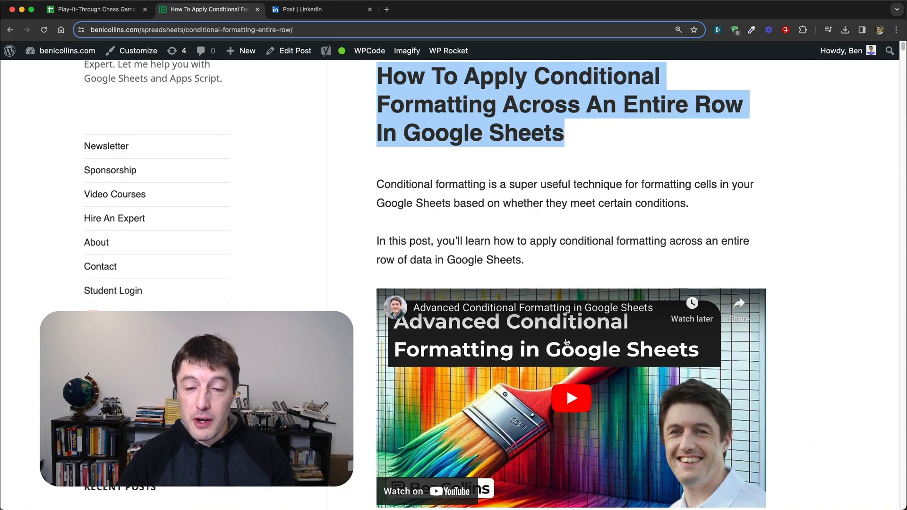
pyautogui.scroll(-1, 554, 350)
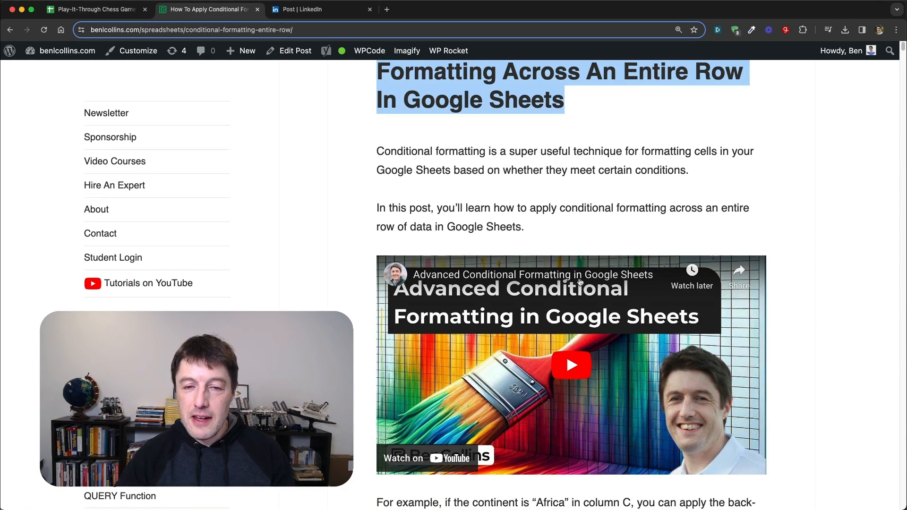
pyautogui.scroll(3, 645, 123)
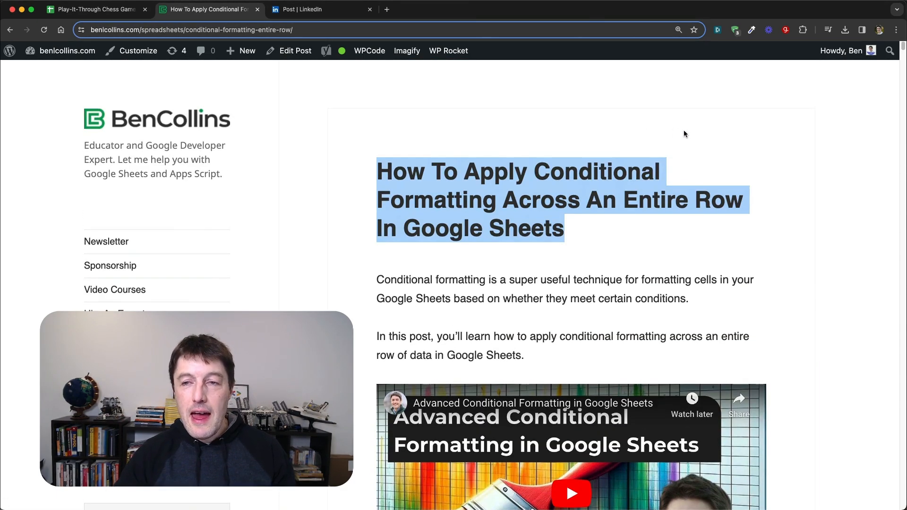
pyautogui.scroll(-20, 684, 133)
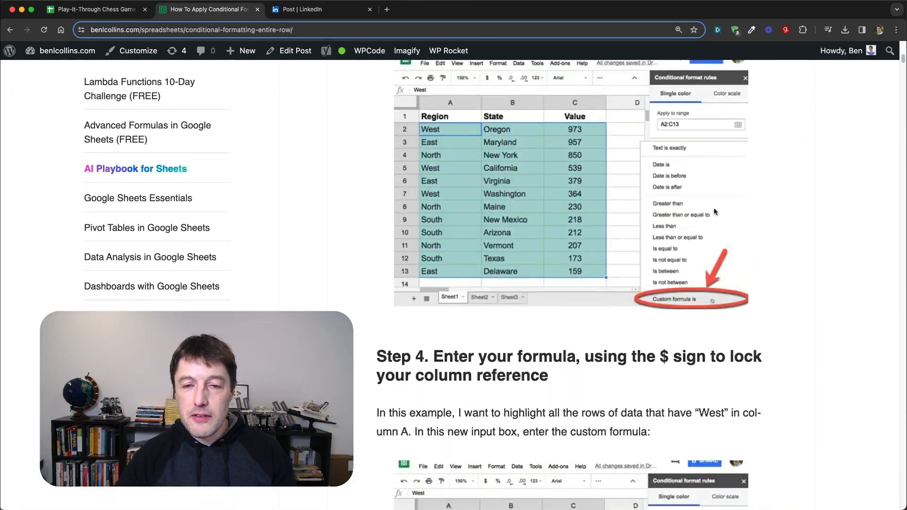
pyautogui.scroll(-20, 716, 212)
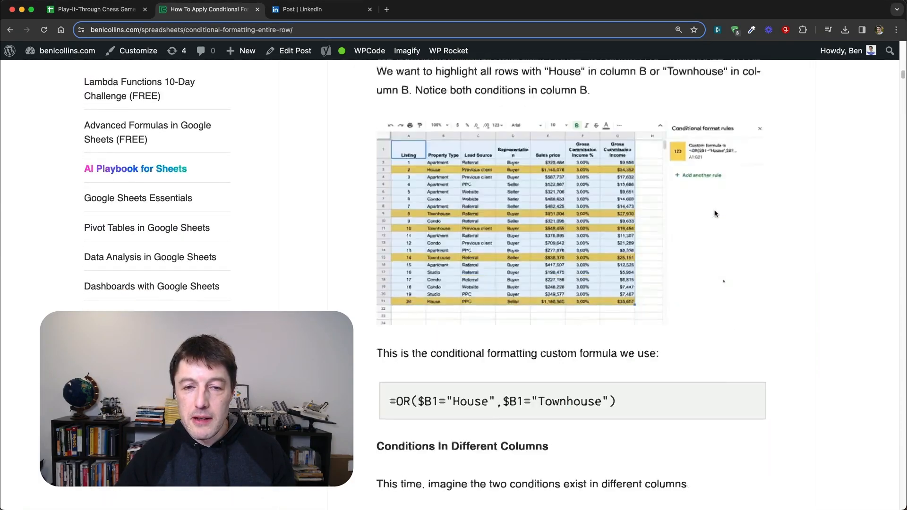
pyautogui.scroll(-20, 716, 213)
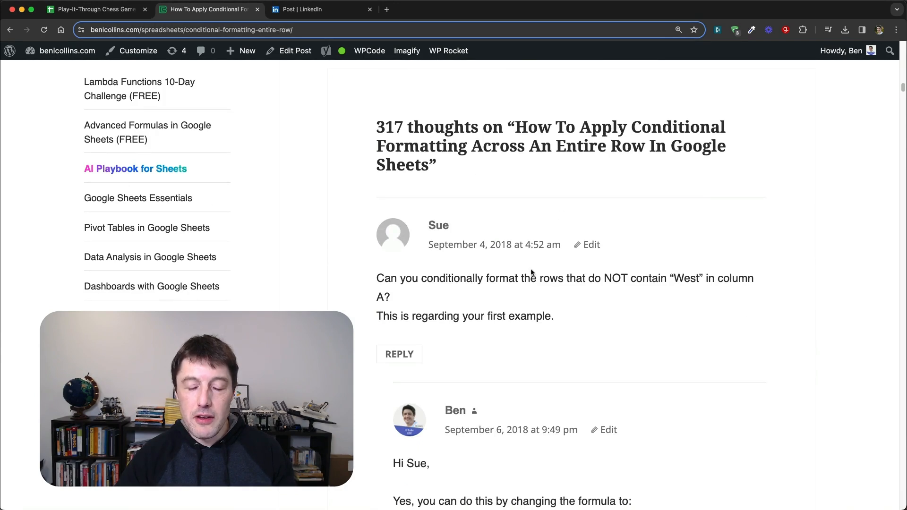
pyautogui.scroll(-2, 608, 227)
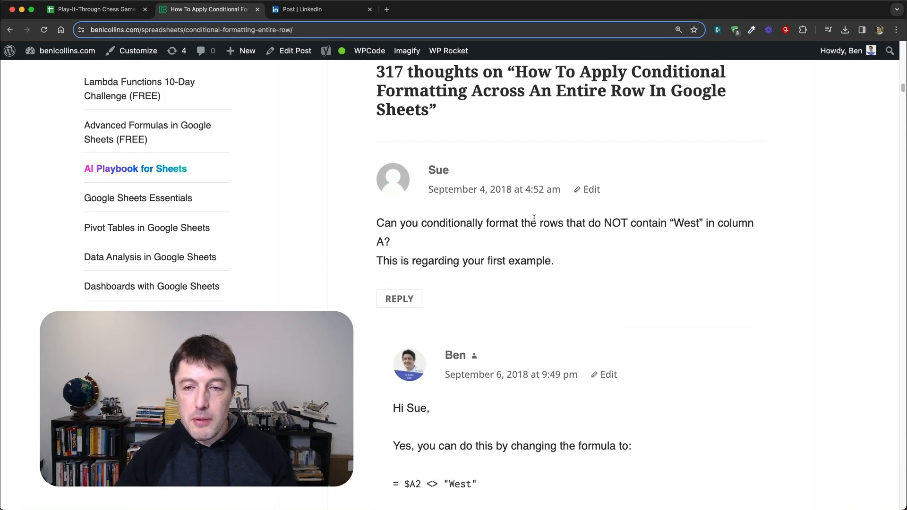
pyautogui.scroll(-1, 608, 227)
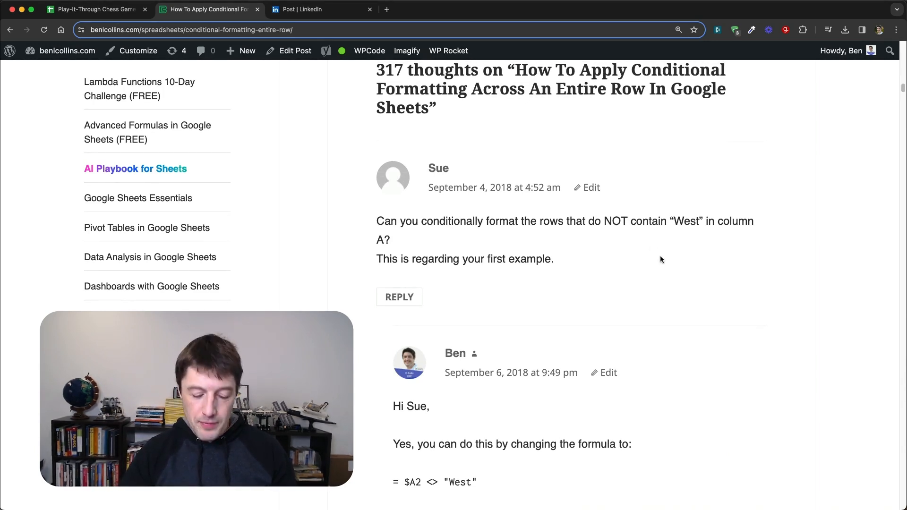
# Step: Find "chess" on the blog page and highlight the chessboard comment's formula =MOD(ROW()+COLUMN(),2)=1
pyautogui.press('super+f')
pyautogui.write('chess')
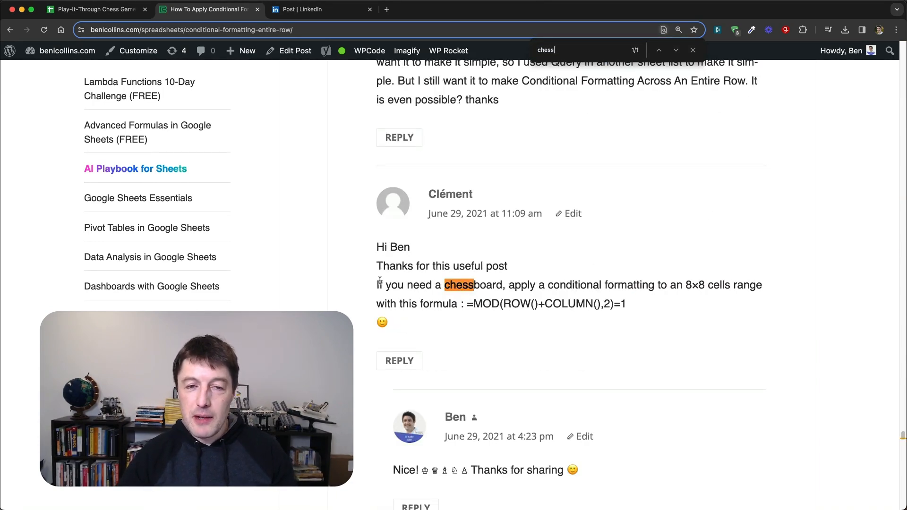
pyautogui.moveTo(379, 285); pyautogui.dragTo(480, 285)
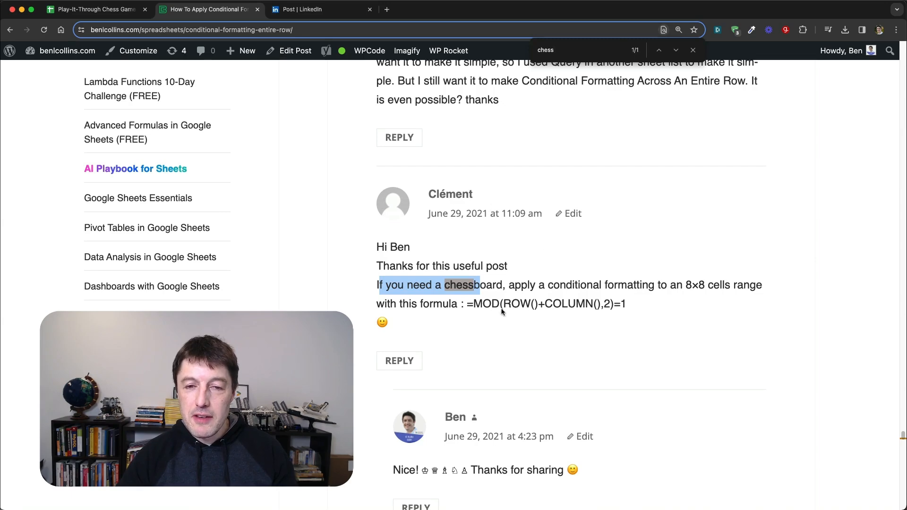
pyautogui.moveTo(642, 306); pyautogui.dragTo(474, 304)
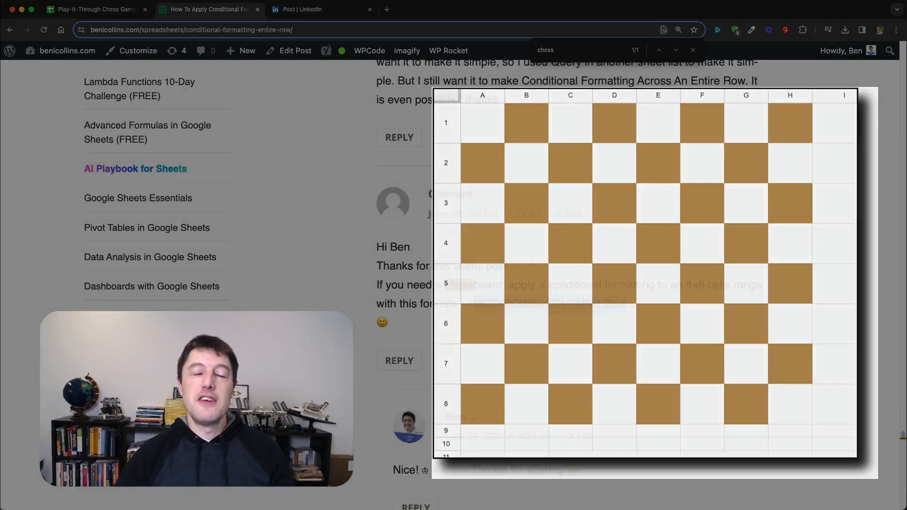
# Step: Highlight the five chess piece symbols in the author's reply below the chessboard comment
pyautogui.scroll(-3, 590, 264)
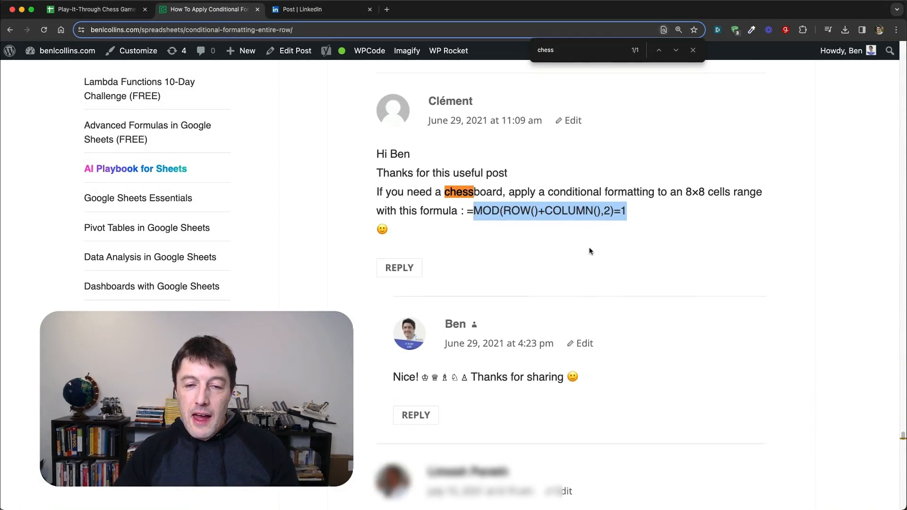
pyautogui.moveTo(465, 378); pyautogui.dragTo(417, 381)
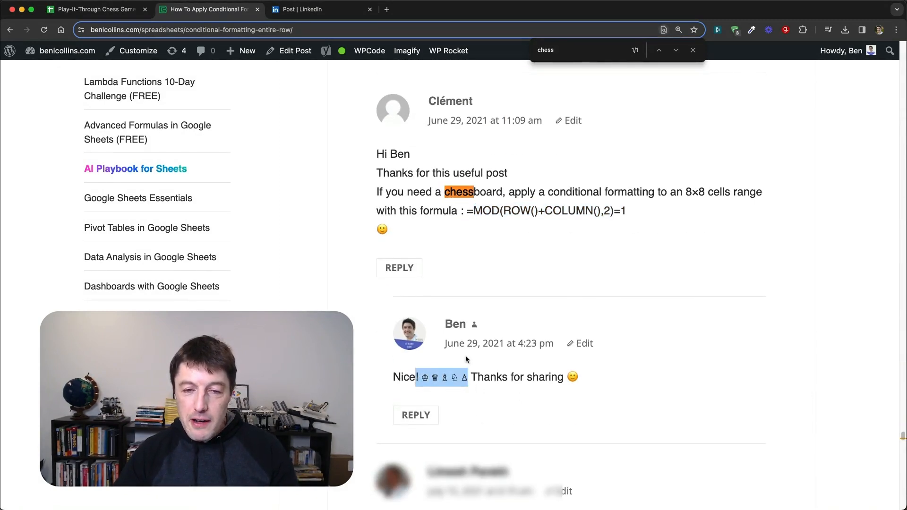
pyautogui.scroll(1, 489, 364)
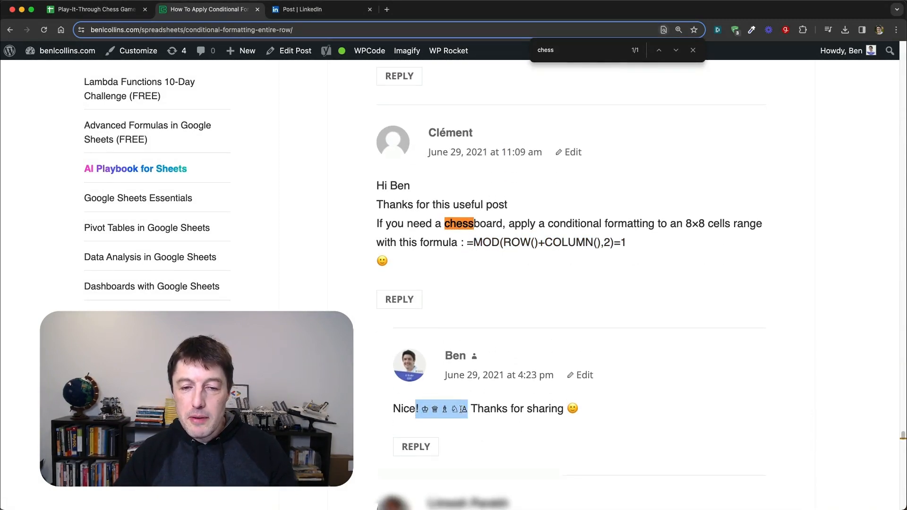
pyautogui.click(426, 409)
pyautogui.moveTo(421, 409); pyautogui.dragTo(469, 408)
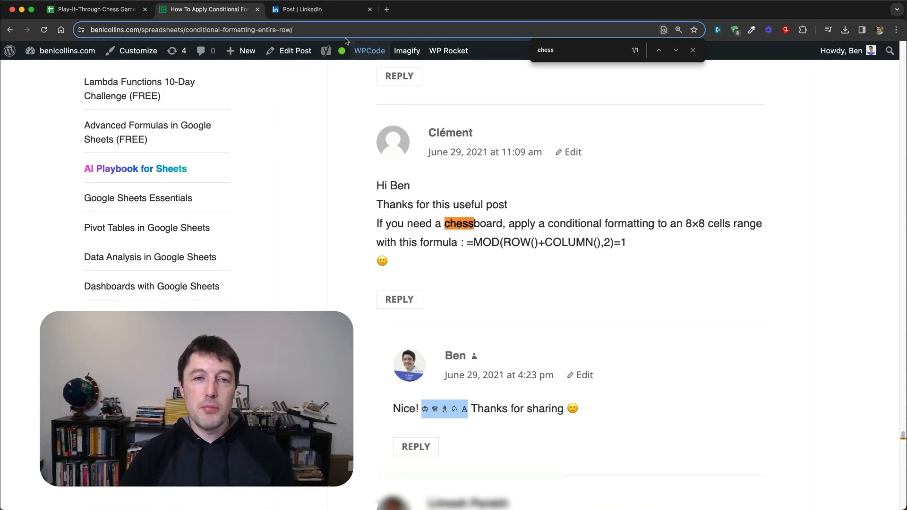
# Step: Switch to the LinkedIn post about the Chessboard Formula, read through it and enlarge its chessboard image
pyautogui.click(336, 14)
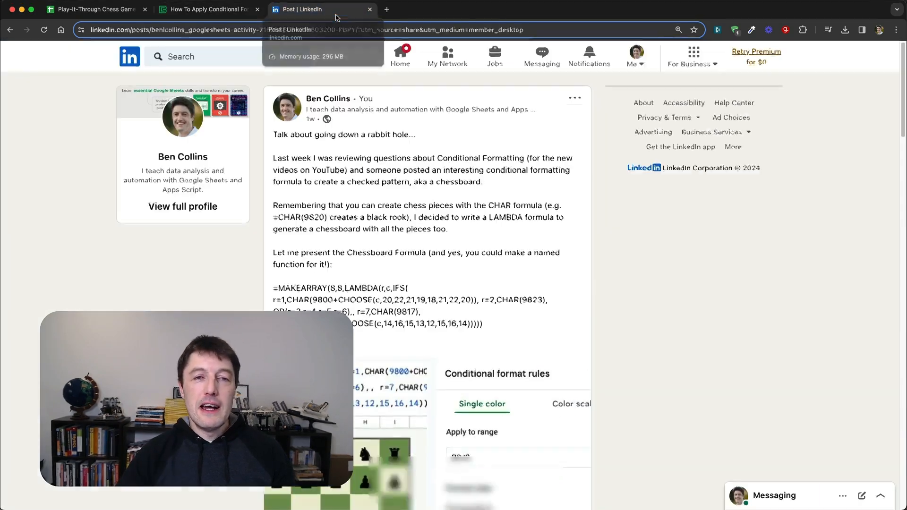
pyautogui.scroll(-5, 486, 215)
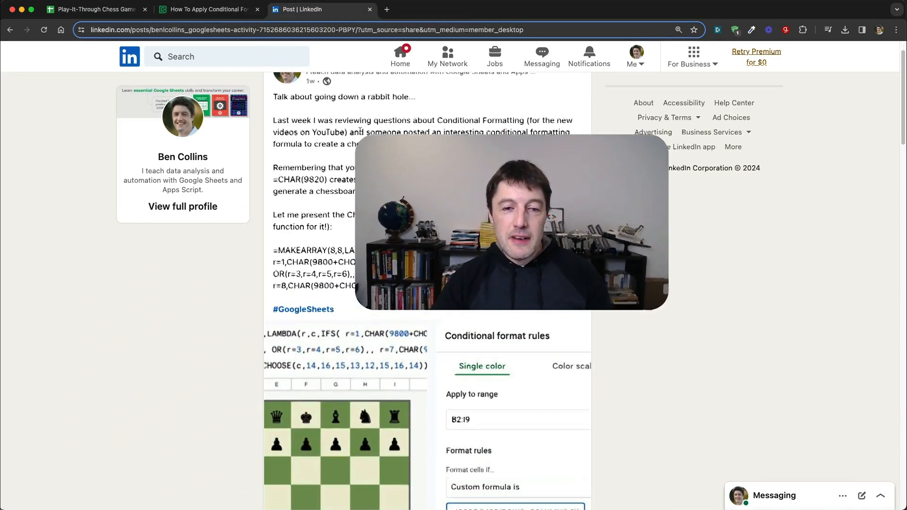
pyautogui.scroll(-2, 486, 164)
pyautogui.click(315, 164)
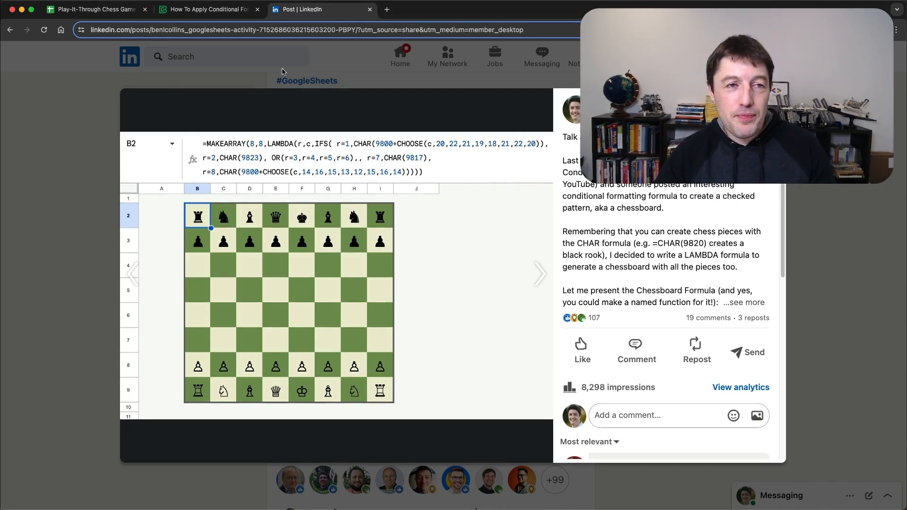
# Step: Switch to the Manual sheet of the chess spreadsheet, turn off Reset Game and advance the game eight moves
pyautogui.click(126, 12)
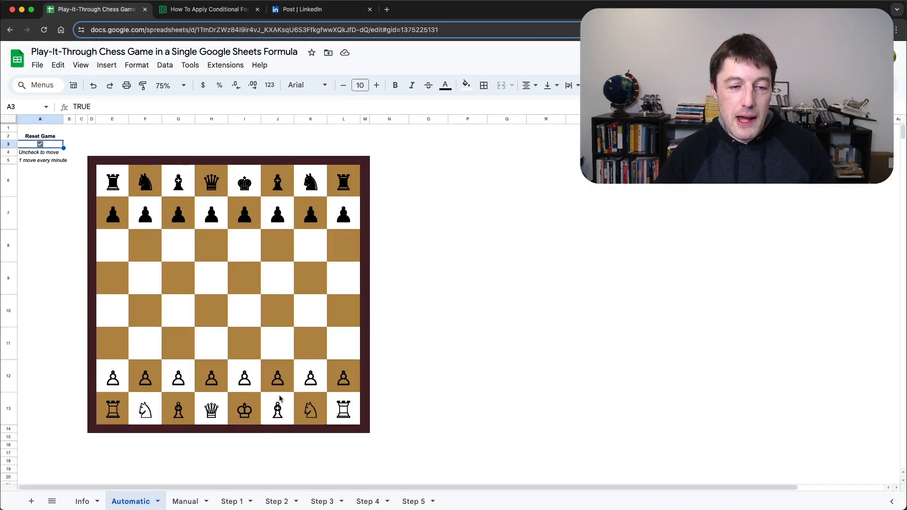
pyautogui.click(187, 496)
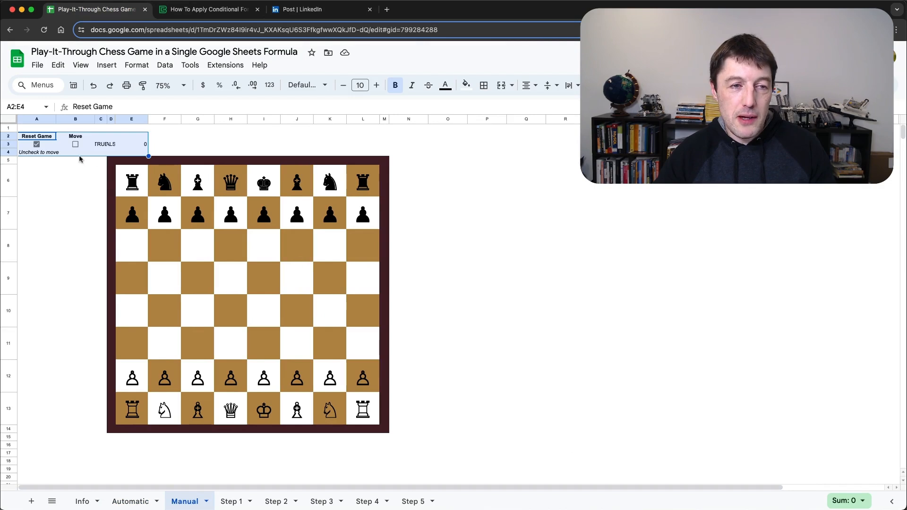
pyautogui.click(47, 152)
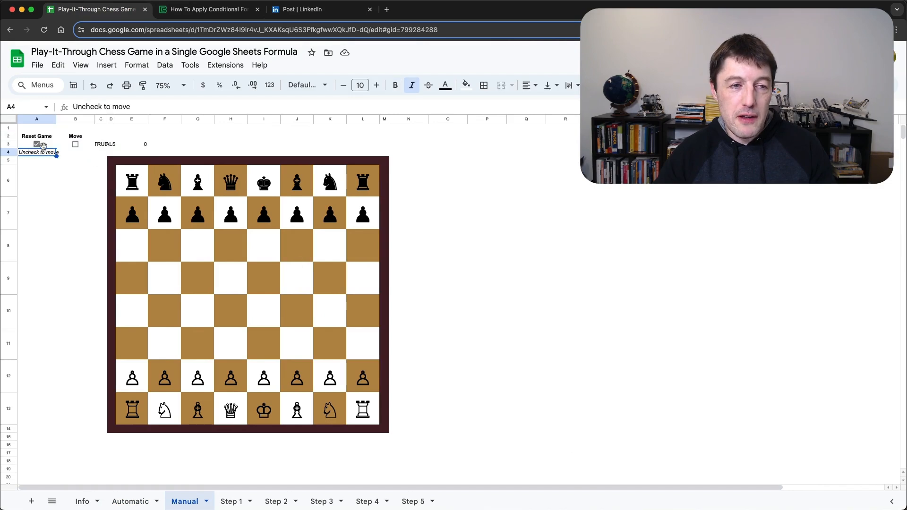
pyautogui.click(77, 144)
pyautogui.click(77, 144)
pyautogui.click(76, 144)
pyautogui.click(77, 144)
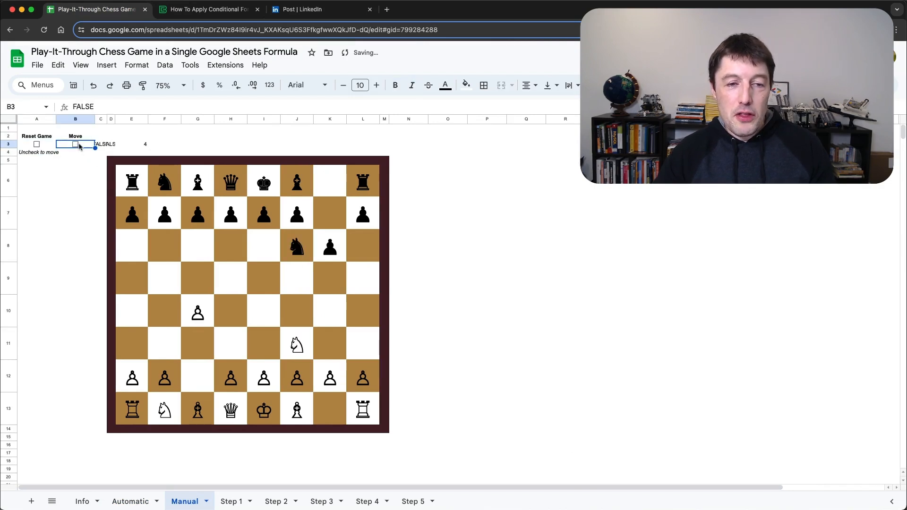
pyautogui.click(77, 145)
pyautogui.click(77, 144)
pyautogui.click(77, 144)
pyautogui.click(77, 144)
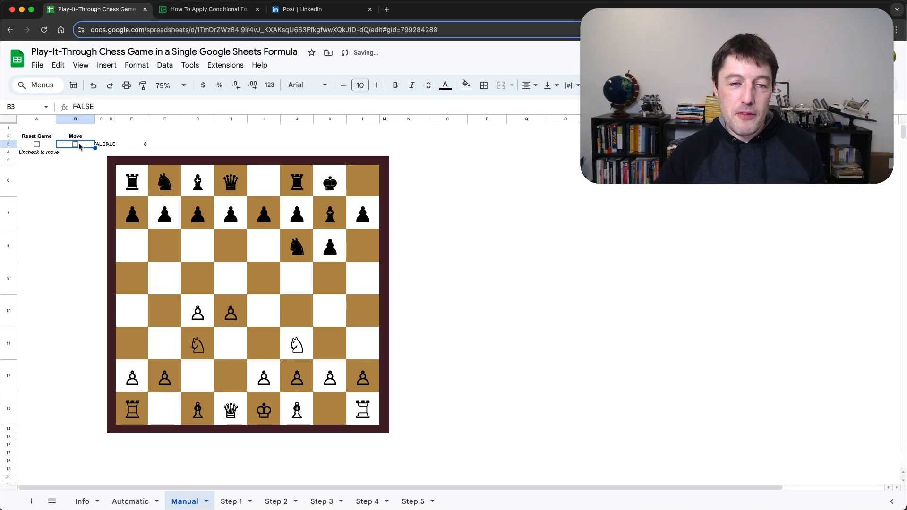
# Step: Reset the manual chess game, start it again and advance it four moves
pyautogui.click(37, 144)
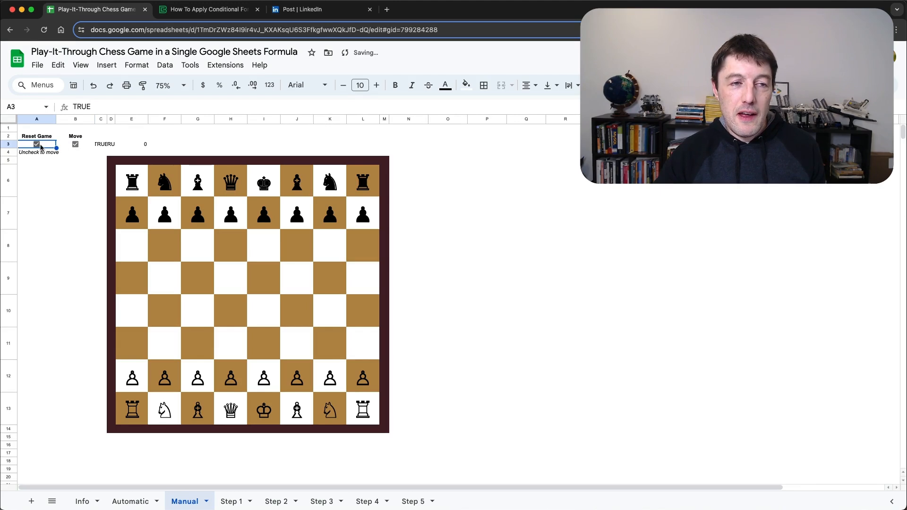
pyautogui.click(38, 145)
pyautogui.click(75, 145)
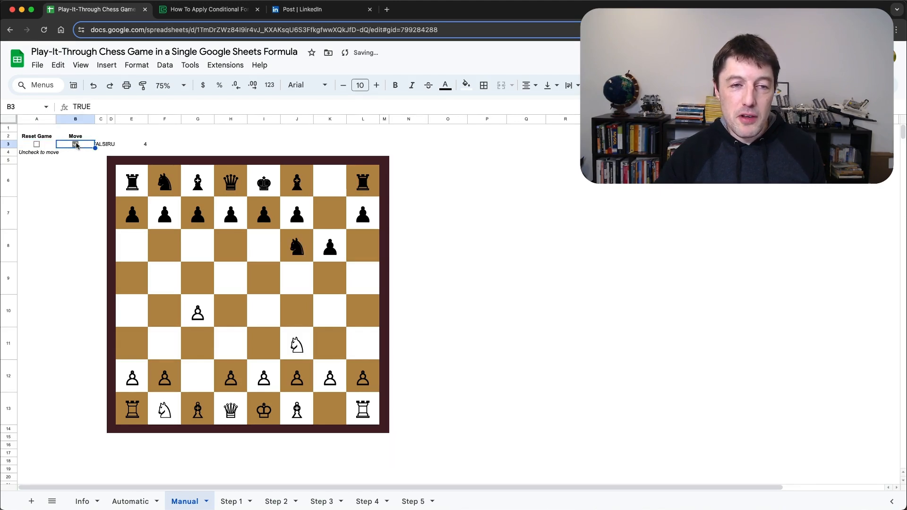
# Step: Enlarge the formula bar for cell E6 and examine the LET formula from the piece codes through the individual moves
pyautogui.click(130, 172)
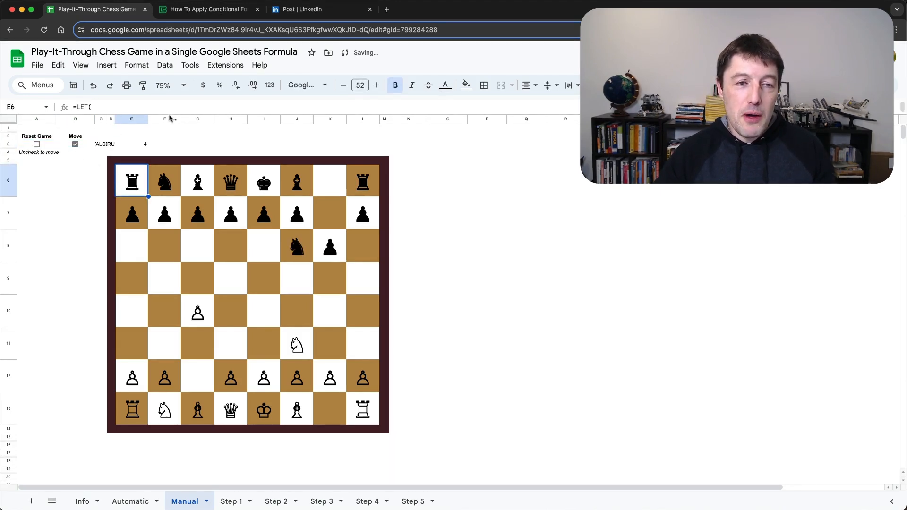
pyautogui.moveTo(169, 112); pyautogui.dragTo(181, 259)
pyautogui.scroll(-2, 204, 188)
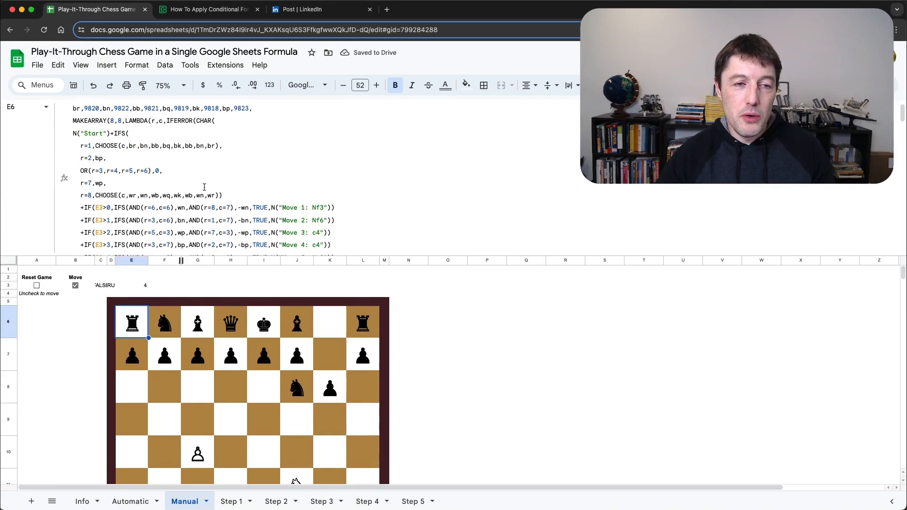
pyautogui.scroll(-20, 204, 187)
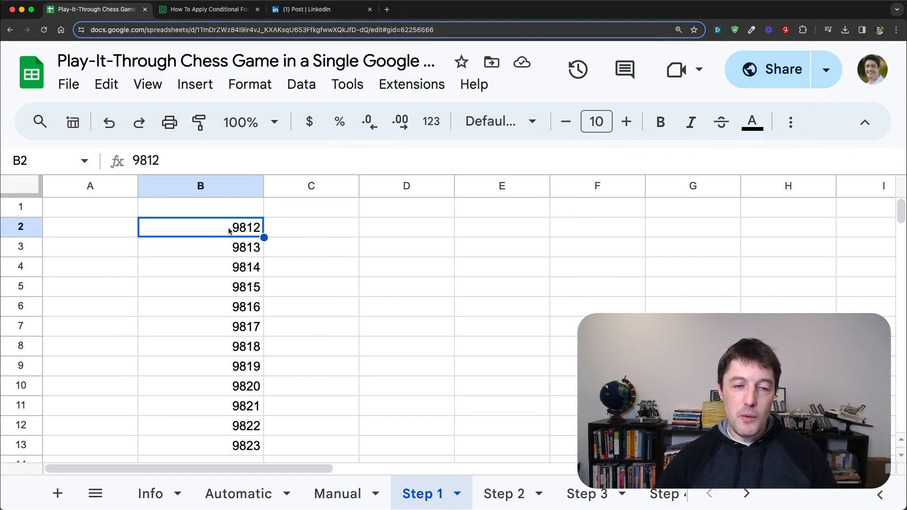
# Step: Look over the chess character codes in column B of the Step 1 sheet, starting from cell B2
pyautogui.moveTo(227, 235); pyautogui.dragTo(229, 390)
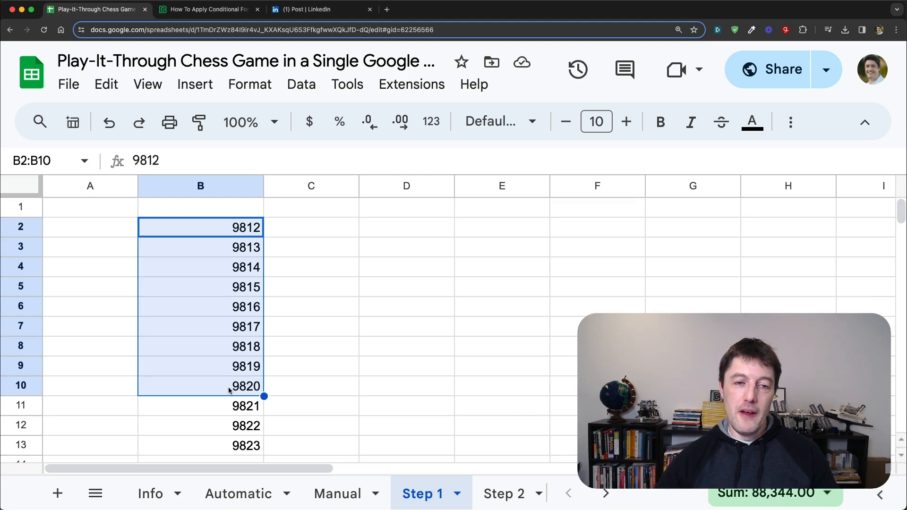
pyautogui.click(244, 229)
pyautogui.click(254, 249)
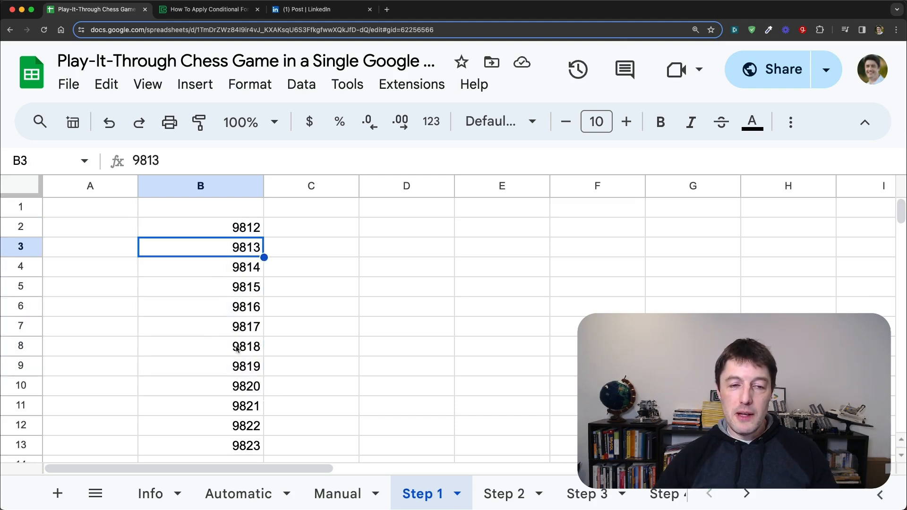
pyautogui.click(257, 272)
# Step: Enter =CHAR(B2) in cell C2 and autofill the formula down alongside the codes in column B
pyautogui.click(300, 223)
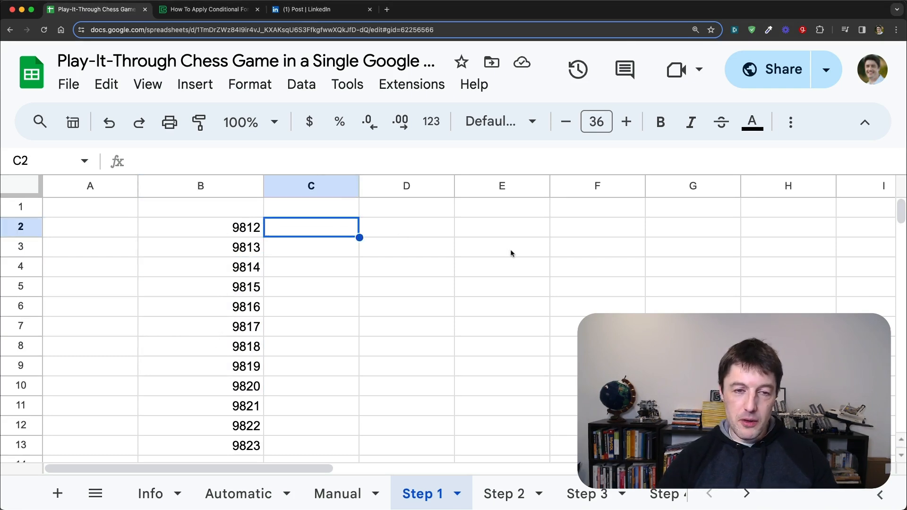
pyautogui.write('=')
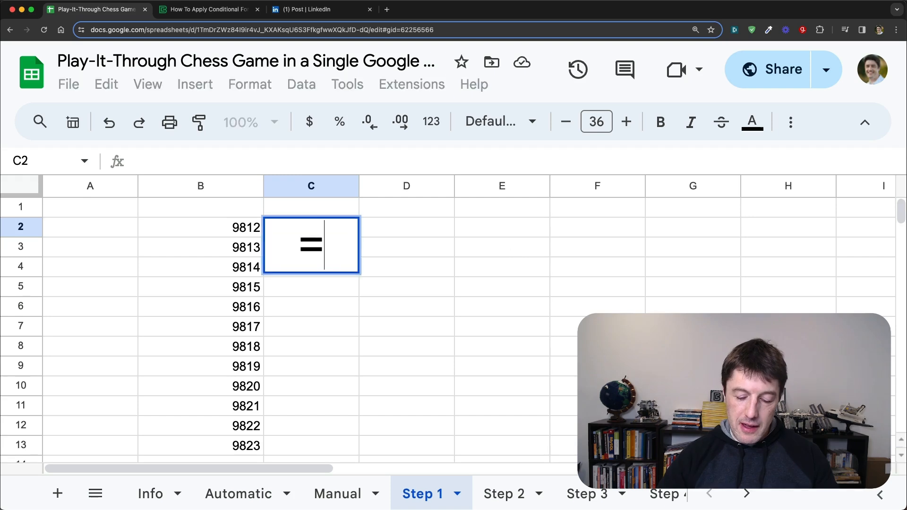
pyautogui.write('CHAR')
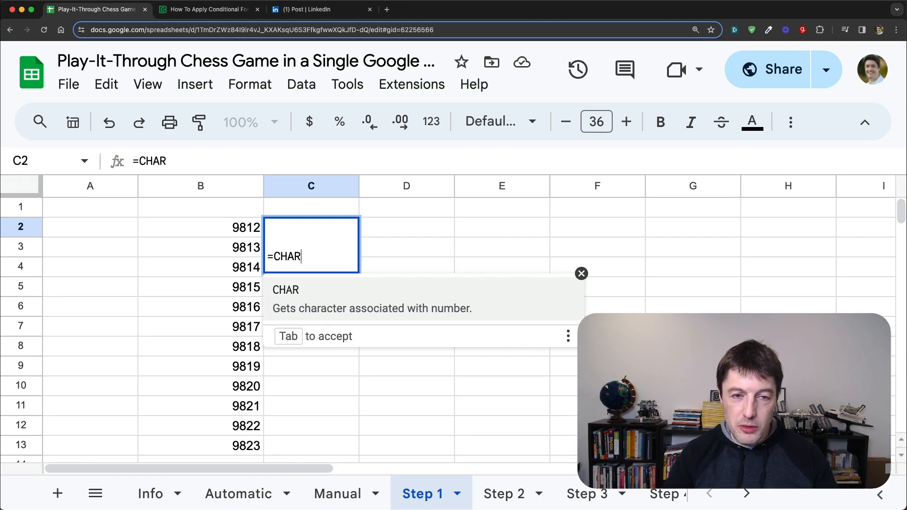
pyautogui.write('(')
pyautogui.press('Left')
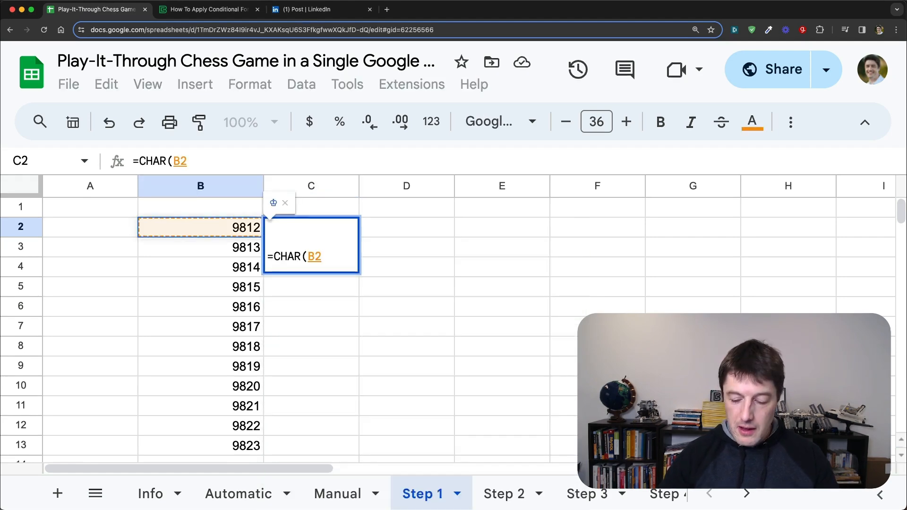
pyautogui.press('Return')
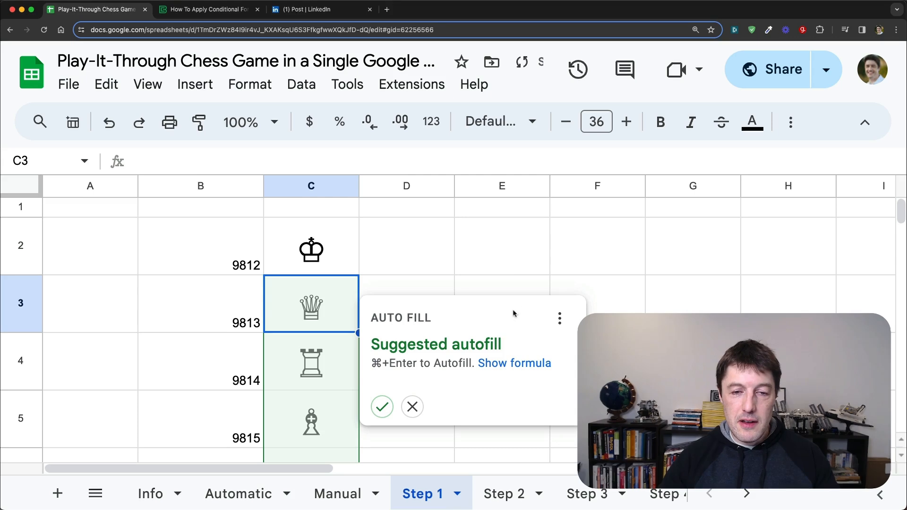
pyautogui.click(382, 406)
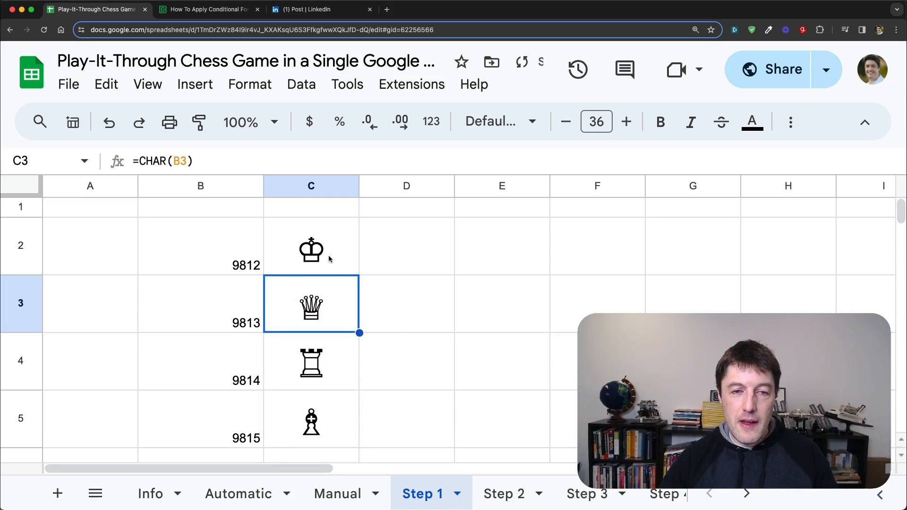
# Step: Set the font size of the chess pieces in C2:C13 to 18
pyautogui.click(330, 258)
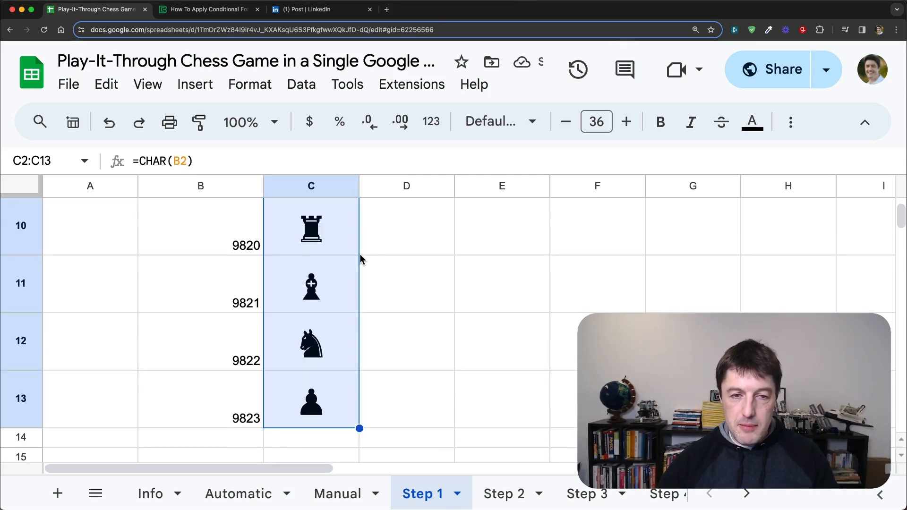
pyautogui.press('super+shift+Down')
pyautogui.click(601, 119)
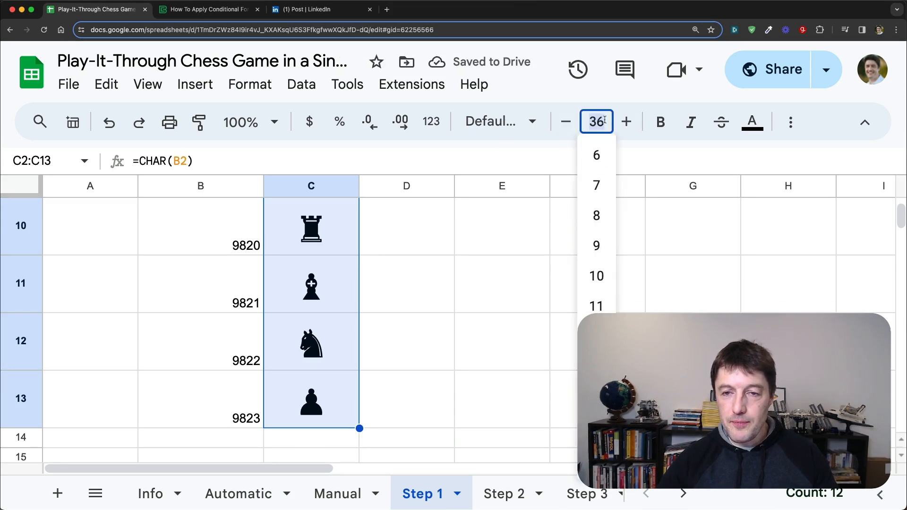
pyautogui.click(596, 397)
pyautogui.scroll(6, 447, 286)
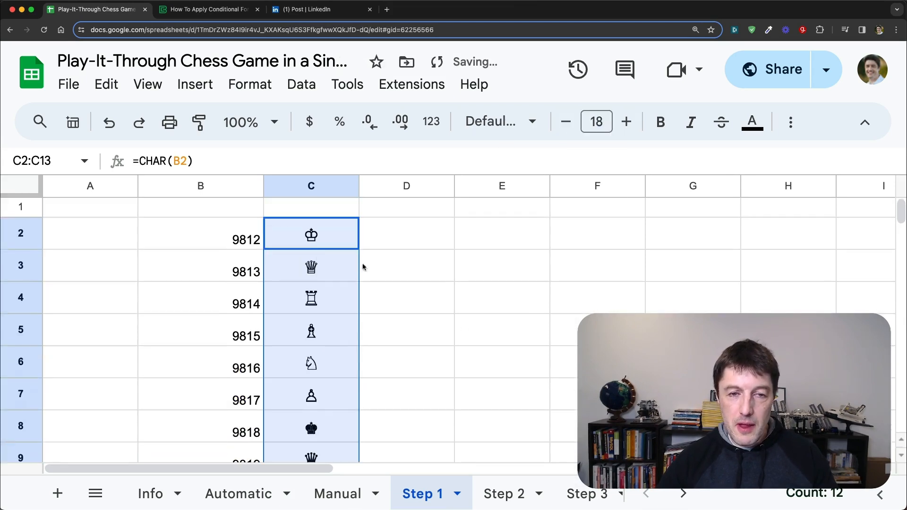
# Step: Inspect the CHAR formulas in C2:C4, read the CHAR function help for cell C4, and return to C2
pyautogui.click(305, 241)
pyautogui.click(327, 270)
pyautogui.click(324, 301)
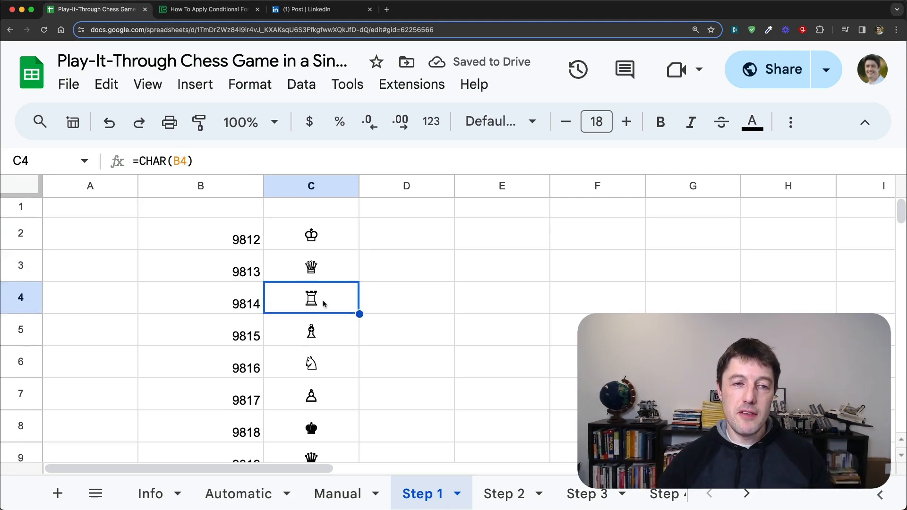
pyautogui.click(164, 162)
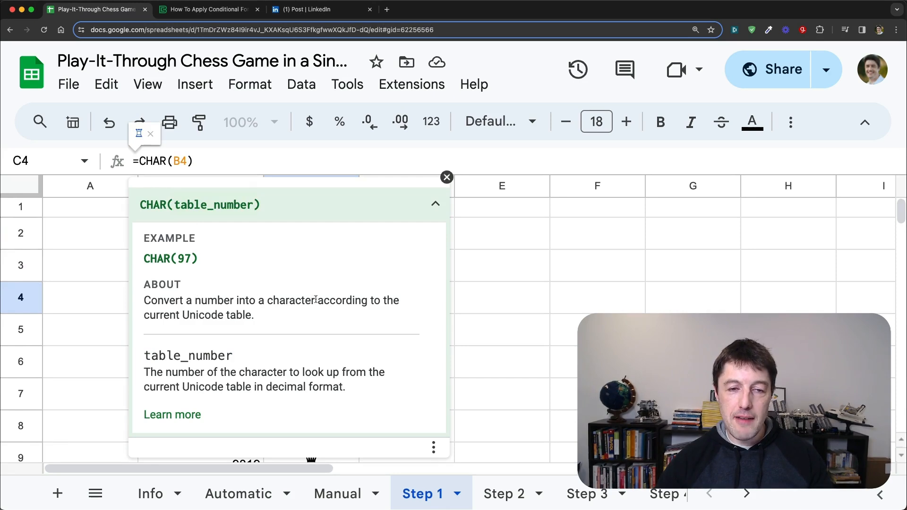
pyautogui.moveTo(315, 300); pyautogui.dragTo(140, 302)
pyautogui.click(447, 177)
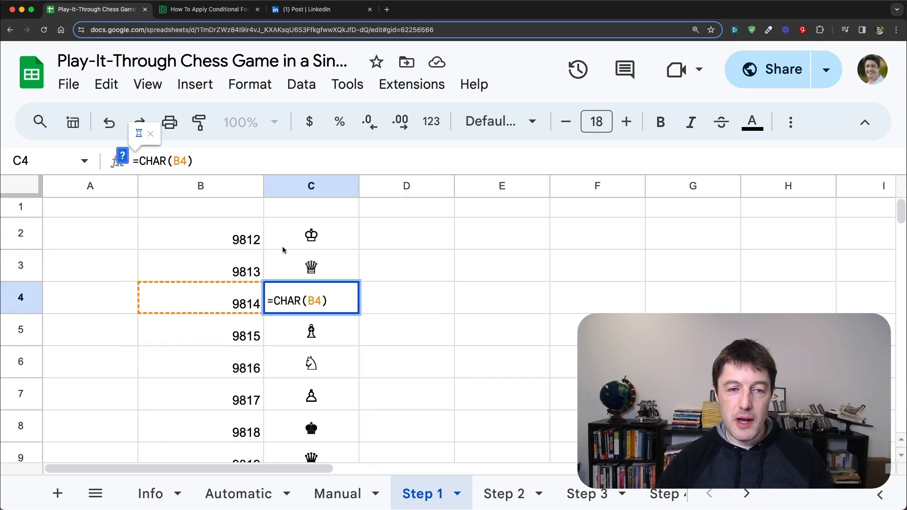
pyautogui.press('Escape')
pyautogui.press('Up')
pyautogui.press('Up')
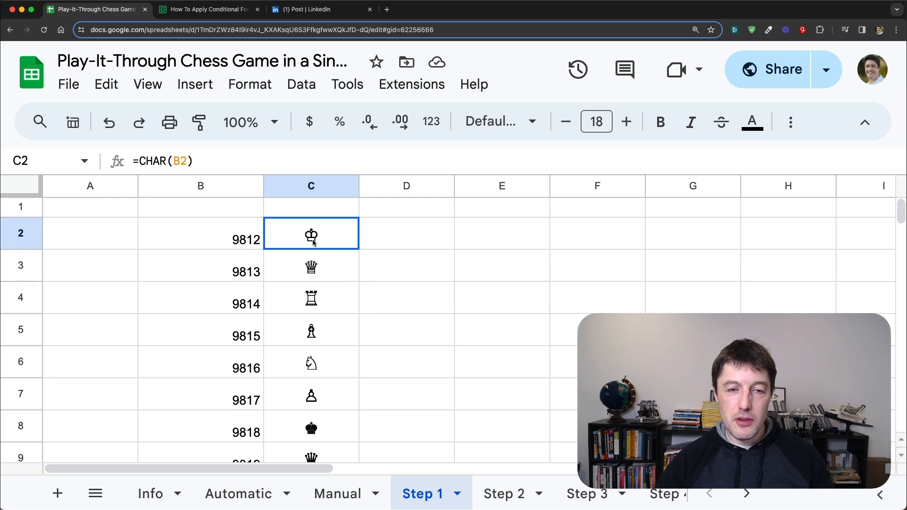
# Step: Compare the character codes in column B with the white and black chess pieces in column C
pyautogui.hotkey('shift', 'Left')
pyautogui.click(248, 258)
pyautogui.keyDown('shift'); pyautogui.click(291, 262); pyautogui.keyUp('shift')
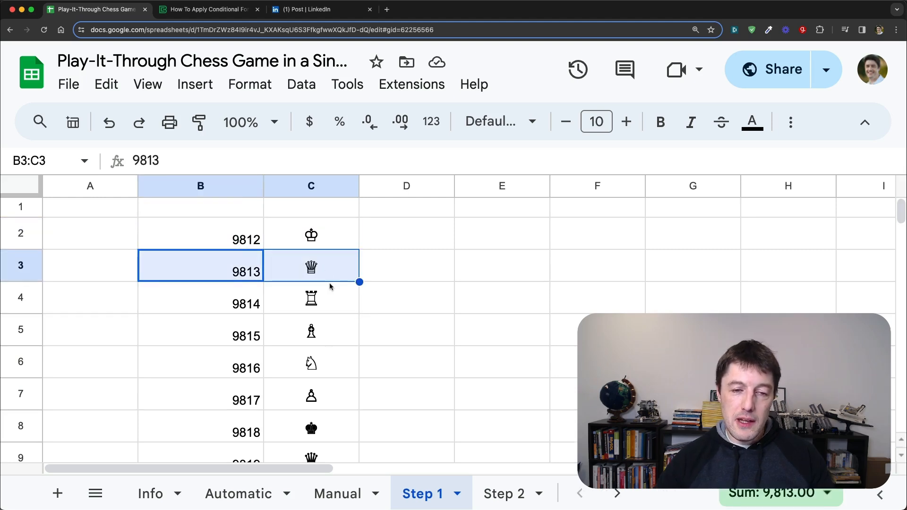
pyautogui.scroll(-3, 331, 283)
pyautogui.click(323, 309)
pyautogui.keyDown('shift'); pyautogui.click(326, 374); pyautogui.keyUp('shift')
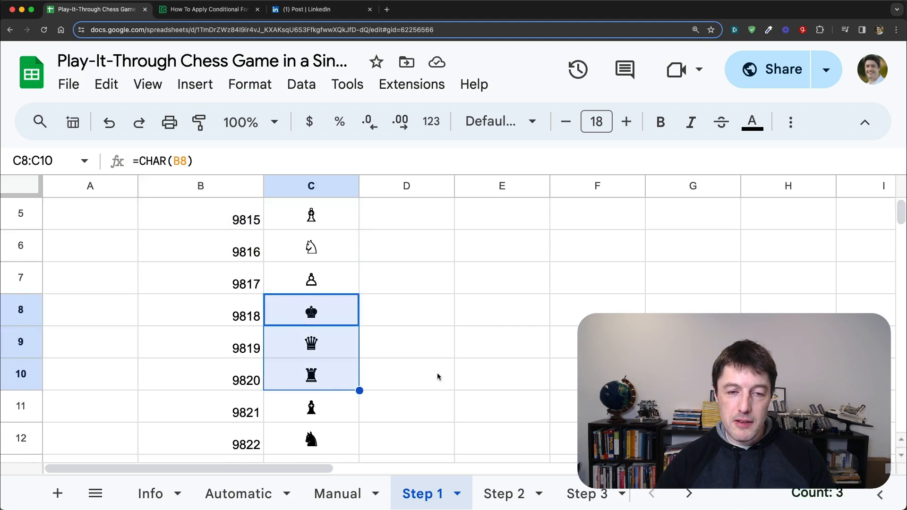
pyautogui.scroll(3, 437, 377)
pyautogui.click(240, 238)
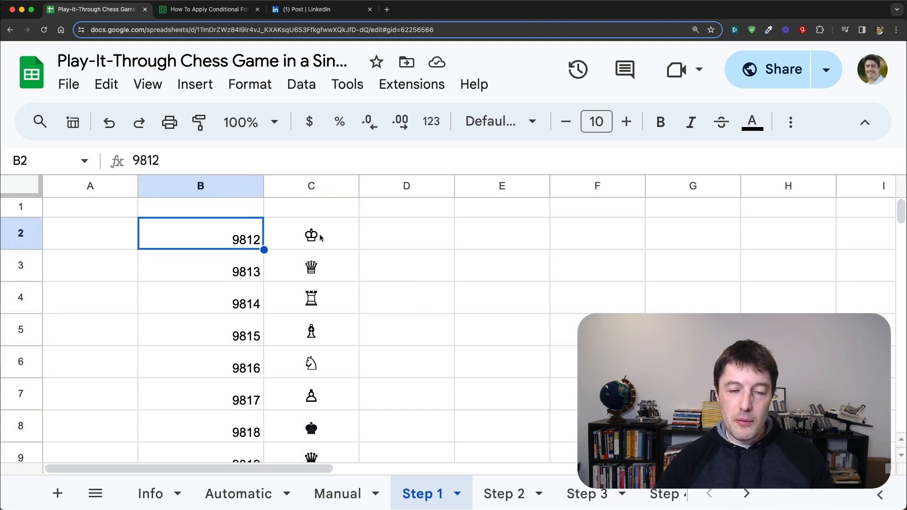
pyautogui.click(320, 242)
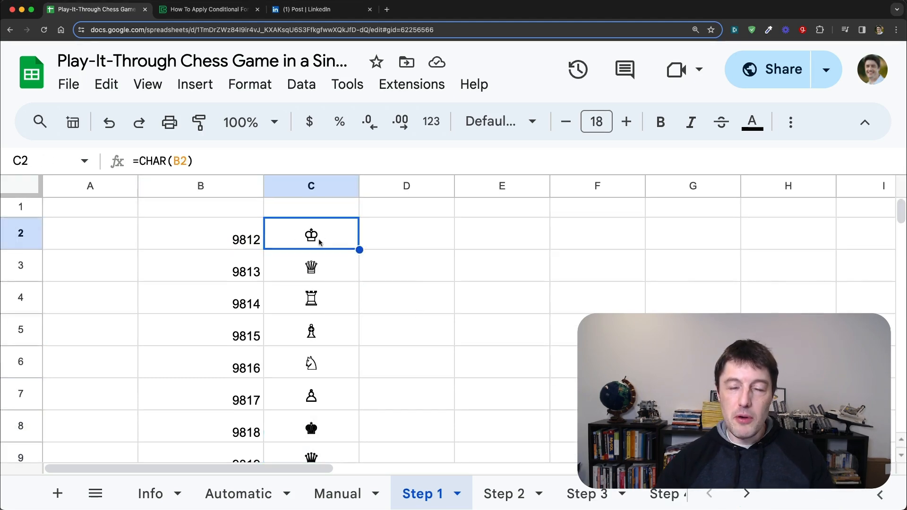
# Step: Enter the white piece abbreviations wk, wq, wr, wb, wn and wp in cells D2:D7
pyautogui.click(385, 242)
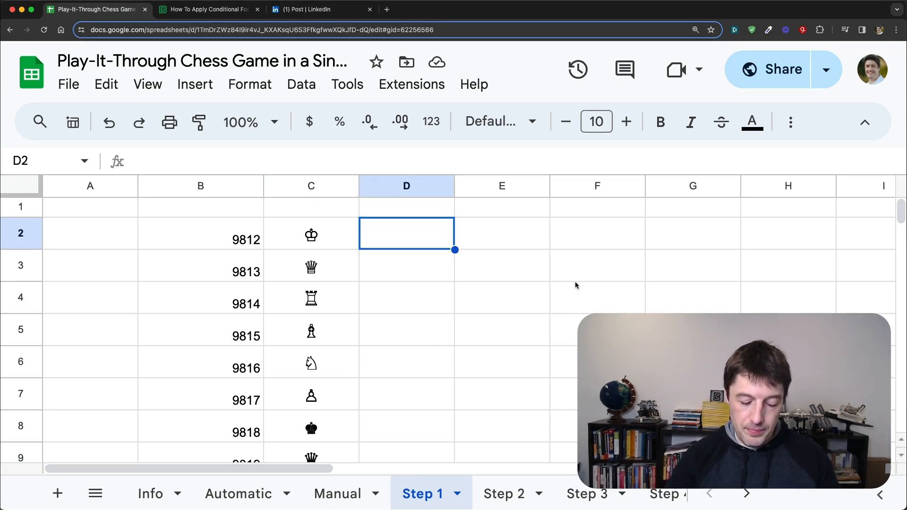
pyautogui.write('W')
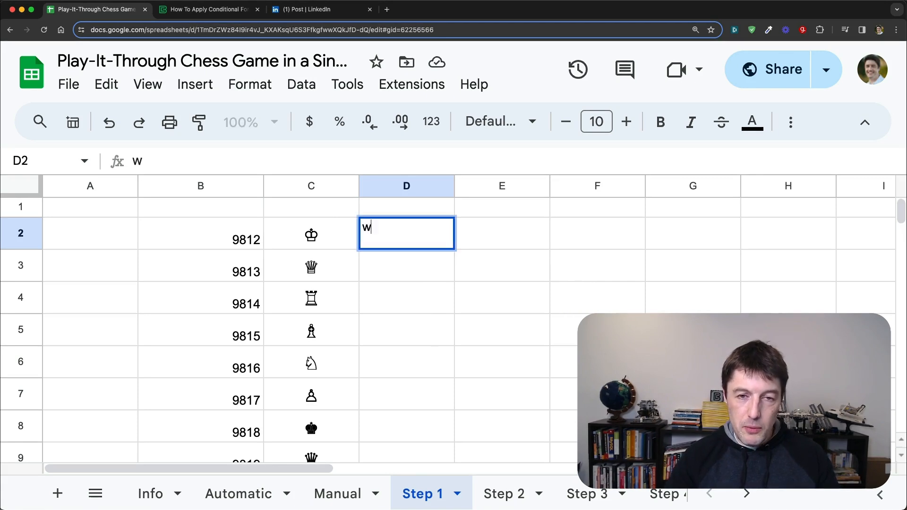
pyautogui.press('Return')
pyautogui.write('wq')
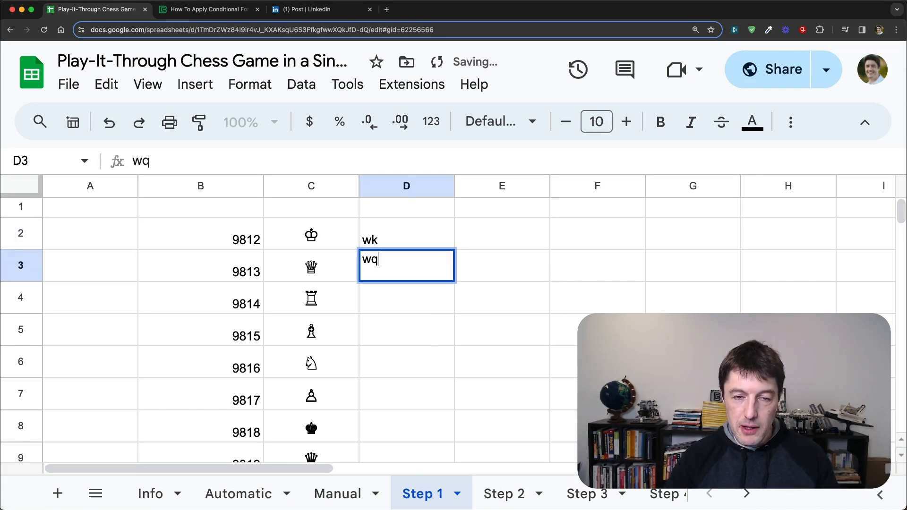
pyautogui.press('Return')
pyautogui.write('wr')
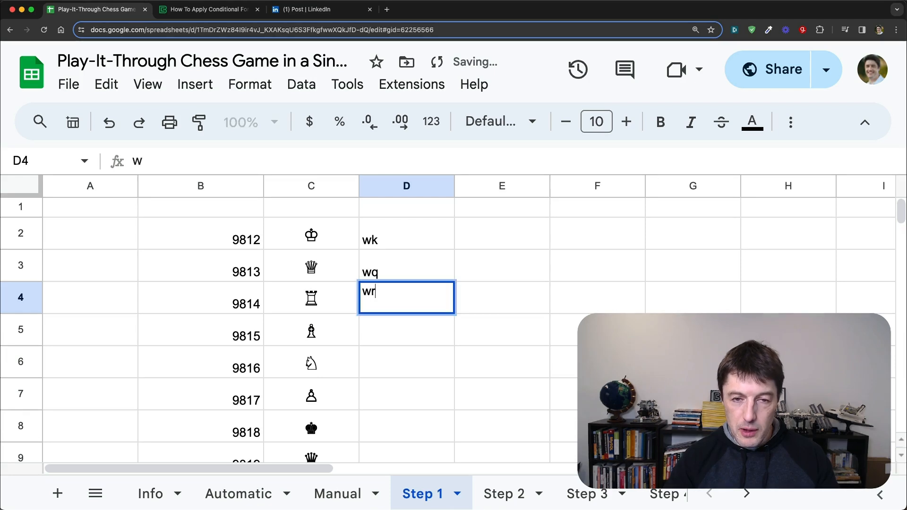
pyautogui.press('Return')
pyautogui.write('wb')
pyautogui.press('Return')
pyautogui.write('wn')
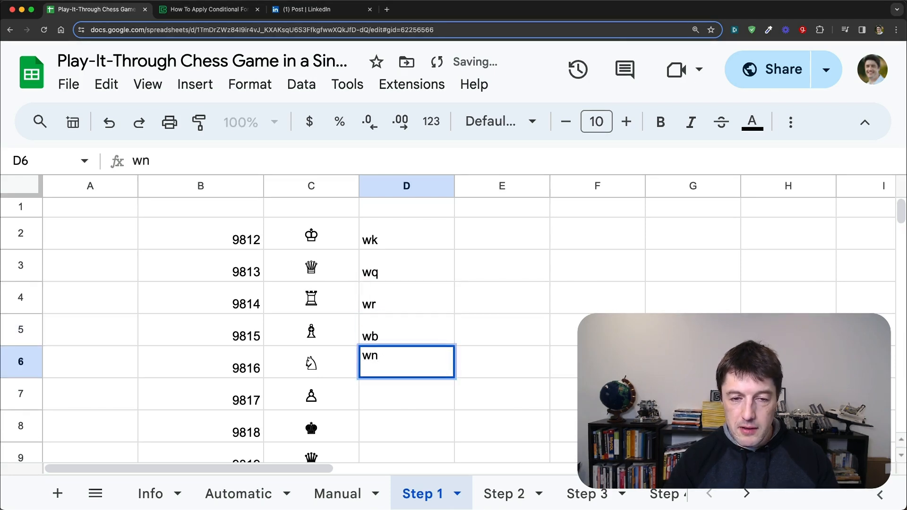
pyautogui.press('Return')
pyautogui.write('wp')
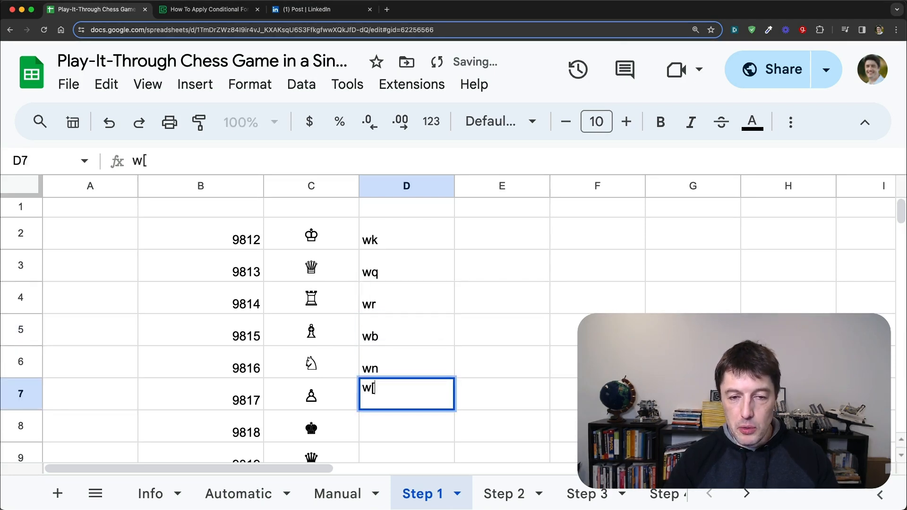
pyautogui.press('Return')
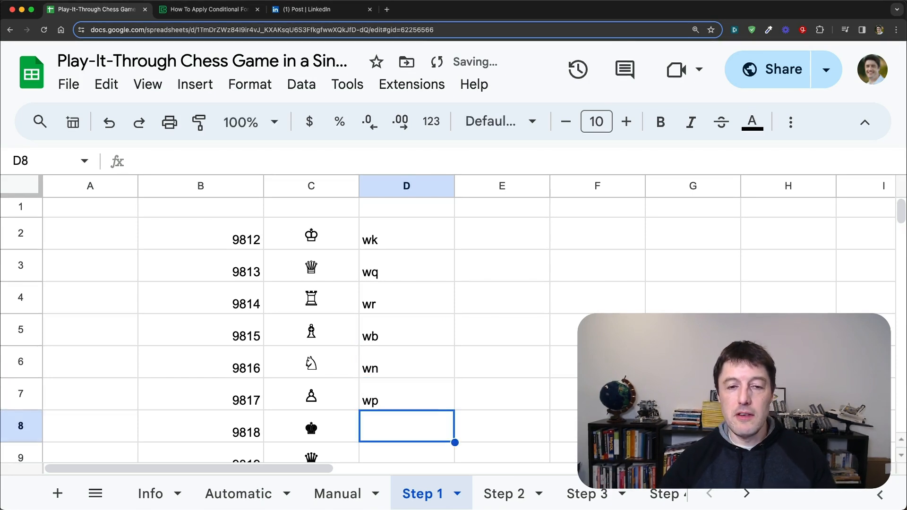
# Step: Review the white abbreviations in D2:D7 and enter bk for the black king in cell D8
pyautogui.moveTo(421, 229); pyautogui.dragTo(425, 397)
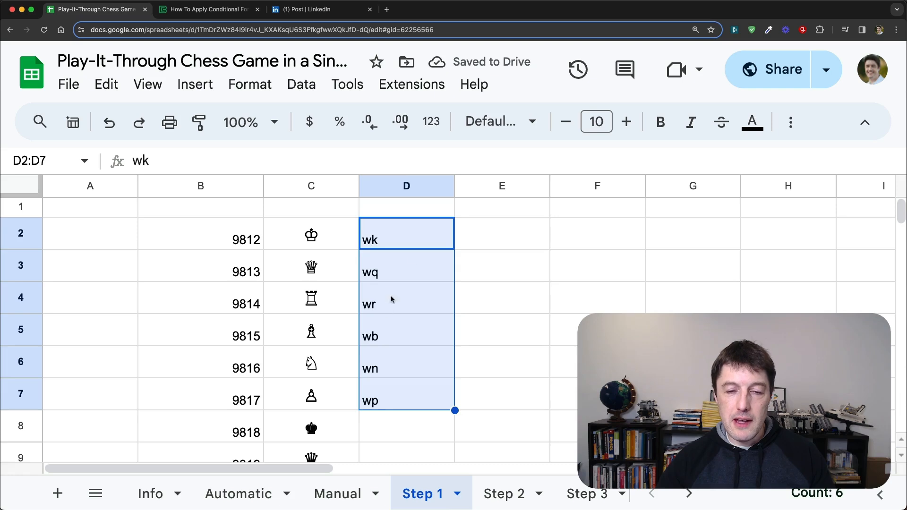
pyautogui.scroll(-1, 402, 339)
pyautogui.click(424, 375)
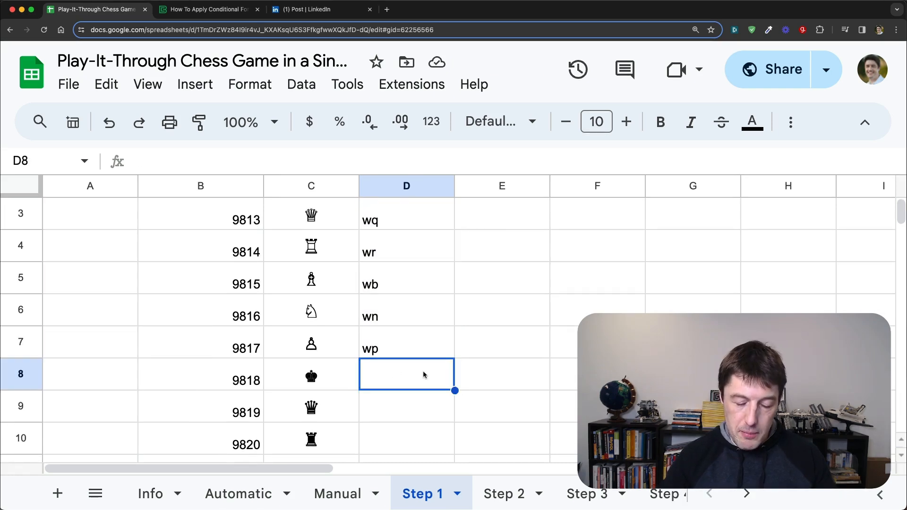
pyautogui.write('bk')
pyautogui.press('Return')
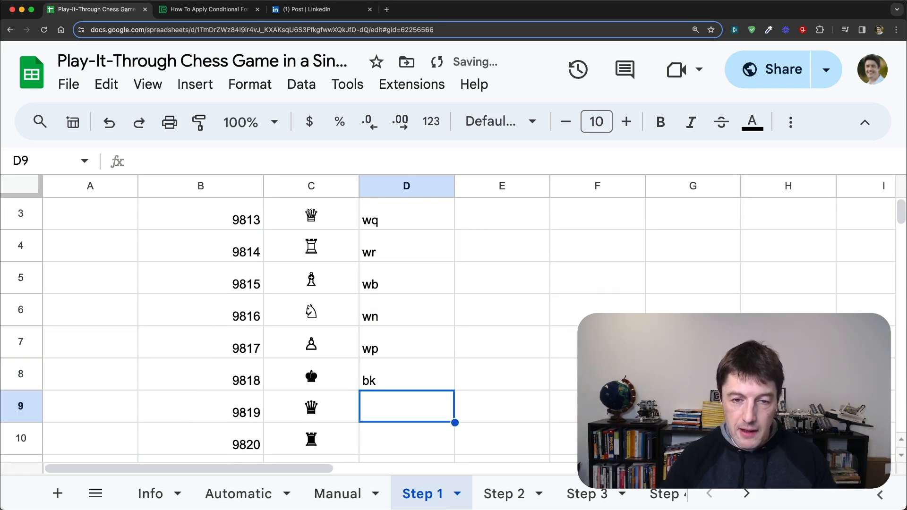
# Step: Enlarge the formula bar to view the LET formula in cell B17 and read the LET function help
pyautogui.scroll(-3, 367, 352)
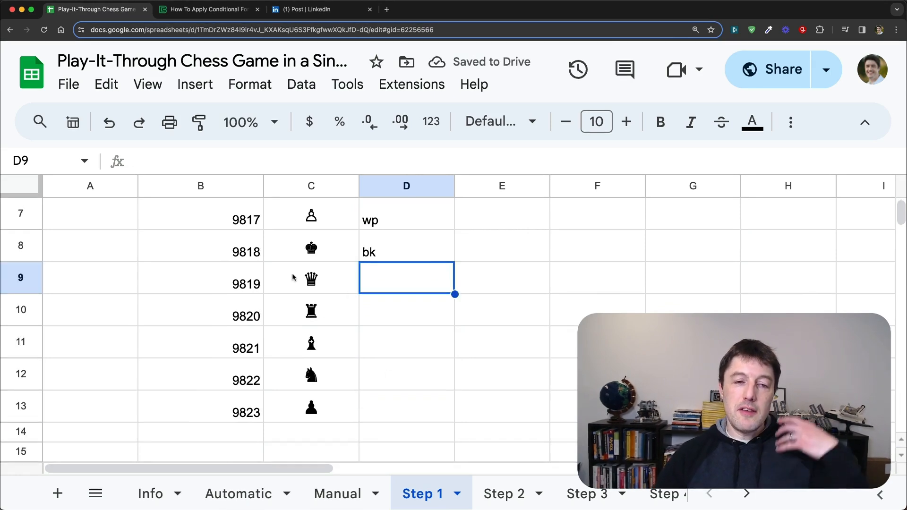
pyautogui.scroll(-3, 321, 268)
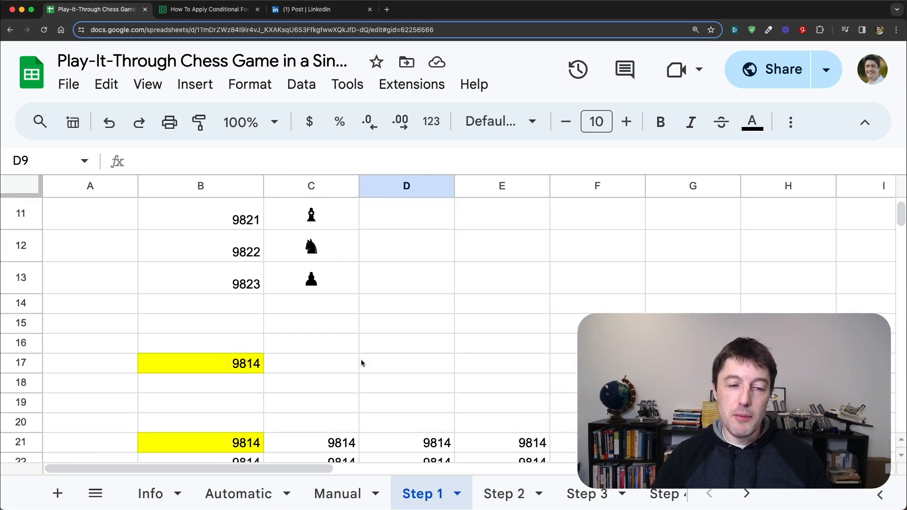
pyautogui.click(243, 366)
pyautogui.moveTo(424, 177); pyautogui.dragTo(424, 198)
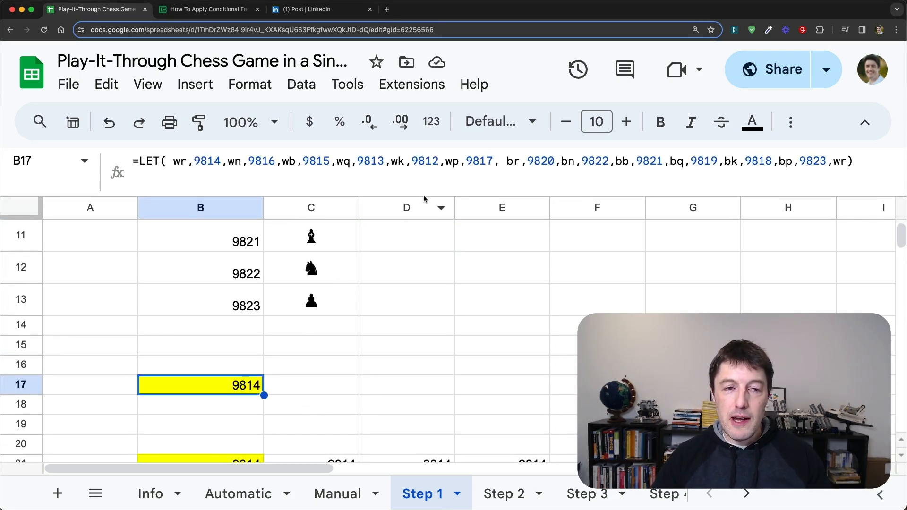
pyautogui.doubleClick(142, 161)
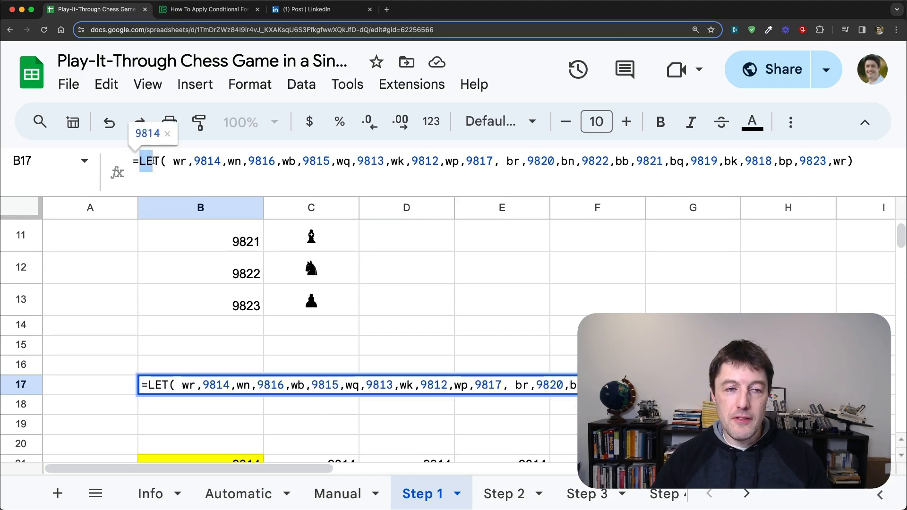
pyautogui.click(167, 161)
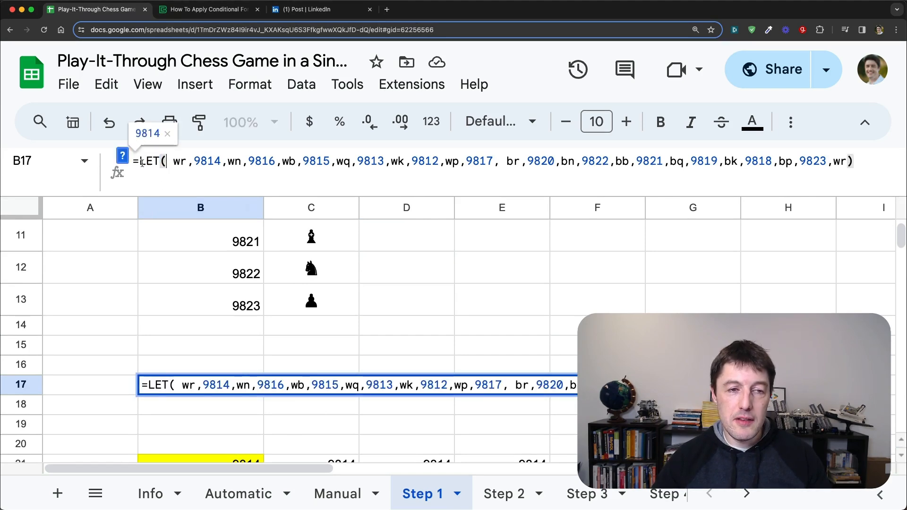
# Step: Examine the white piece names and their assigned code values in cell B17's LET formula, from wr through wp
pyautogui.doubleClick(178, 161)
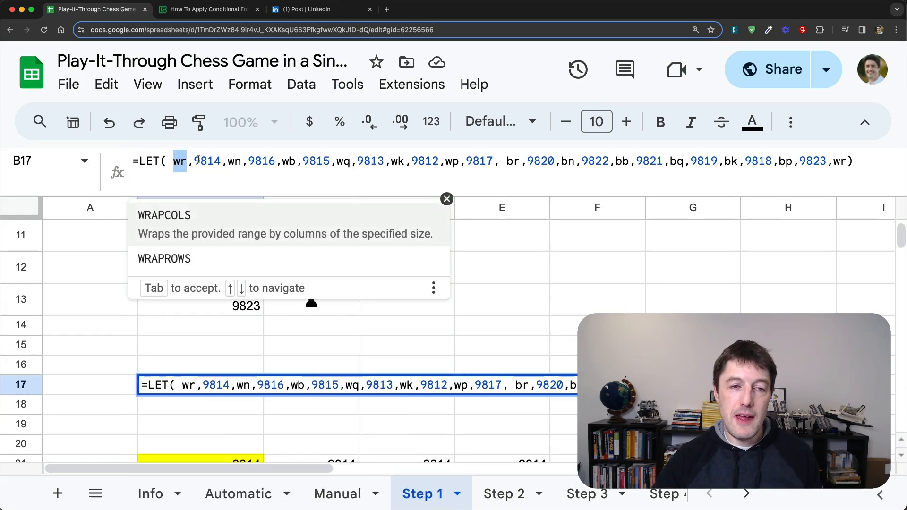
pyautogui.moveTo(194, 161); pyautogui.dragTo(221, 162)
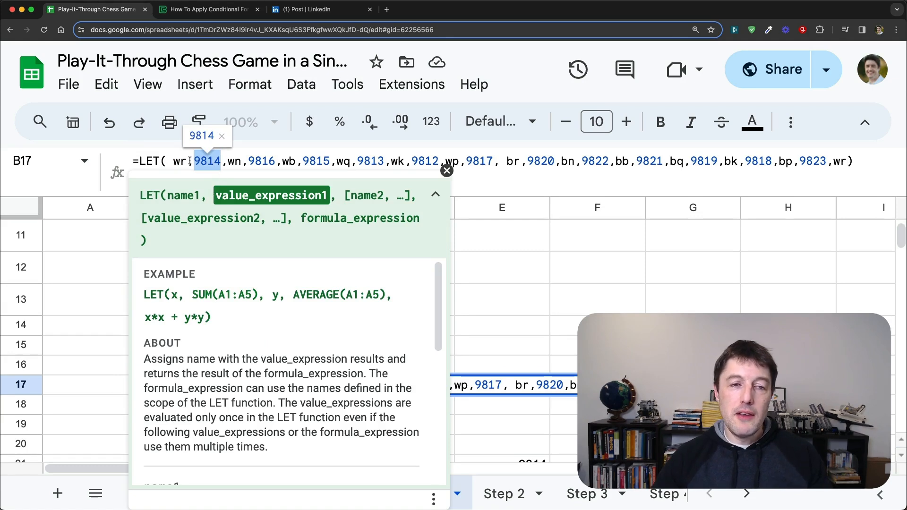
pyautogui.click(245, 161)
pyautogui.click(310, 161)
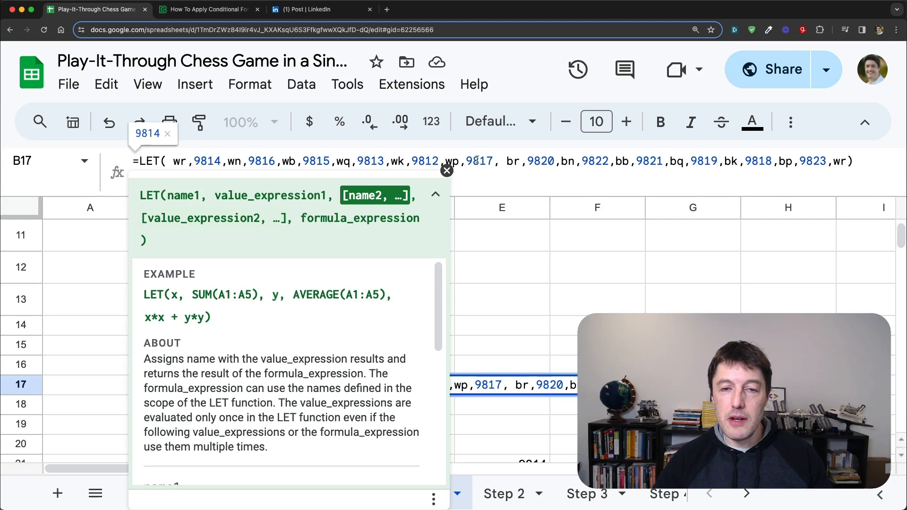
pyautogui.moveTo(493, 159); pyautogui.dragTo(470, 160)
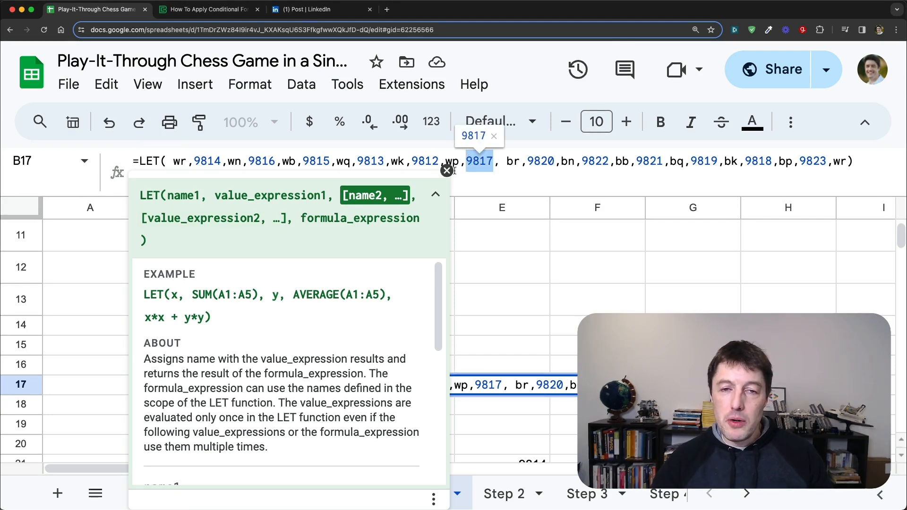
pyautogui.moveTo(188, 161); pyautogui.dragTo(173, 161)
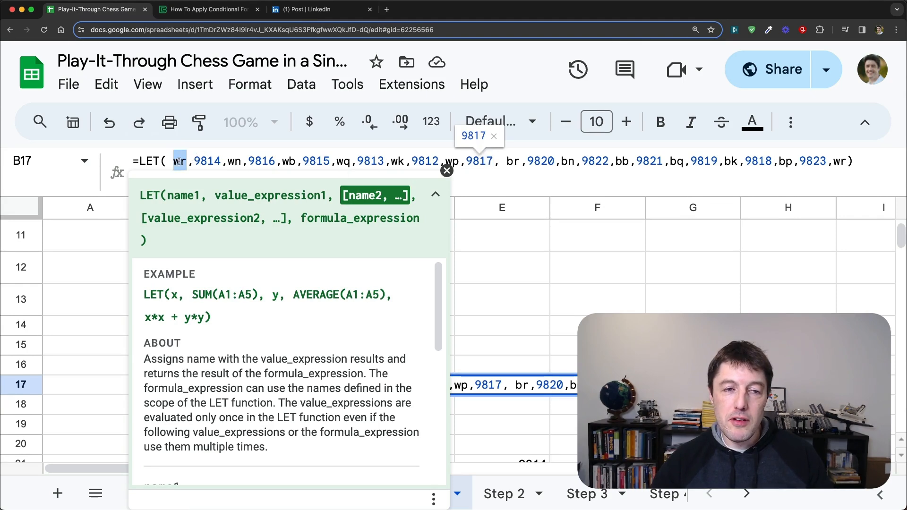
pyautogui.moveTo(243, 161); pyautogui.dragTo(228, 161)
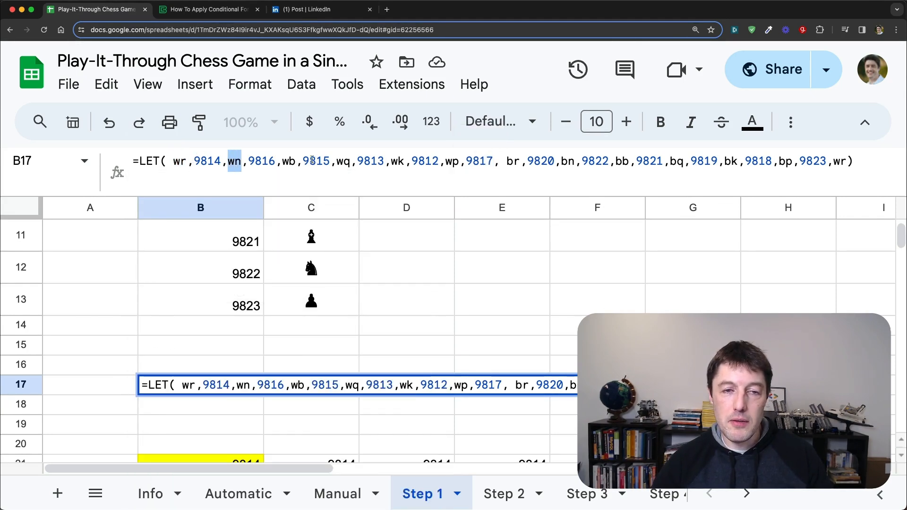
pyautogui.moveTo(296, 161); pyautogui.dragTo(282, 161)
pyautogui.click(344, 161)
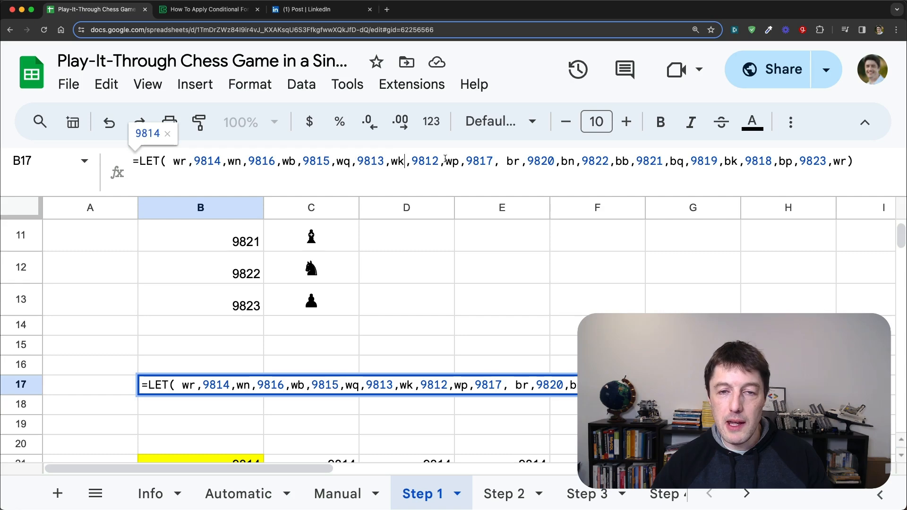
pyautogui.moveTo(350, 161); pyautogui.dragTo(336, 161)
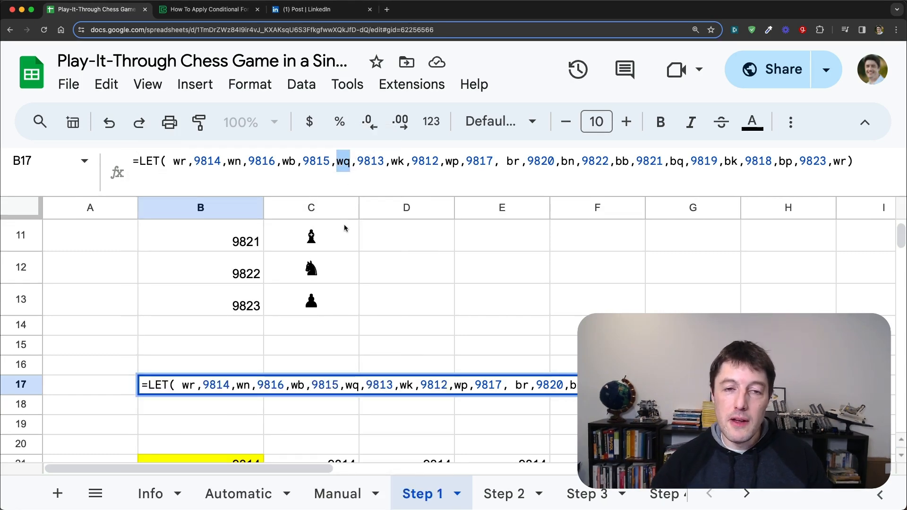
# Step: Replace the final wr argument of the LET formula in cell B17 with bk
pyautogui.doubleClick(840, 161)
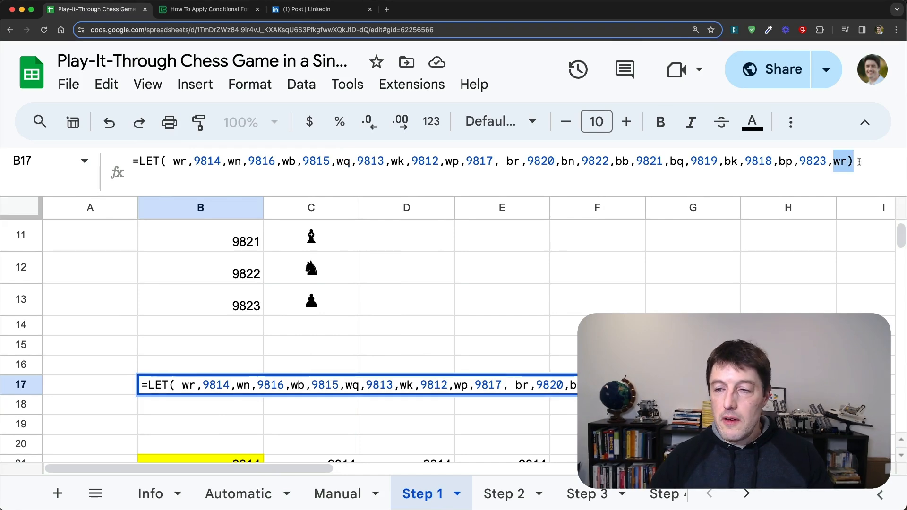
pyautogui.press('BackSpace')
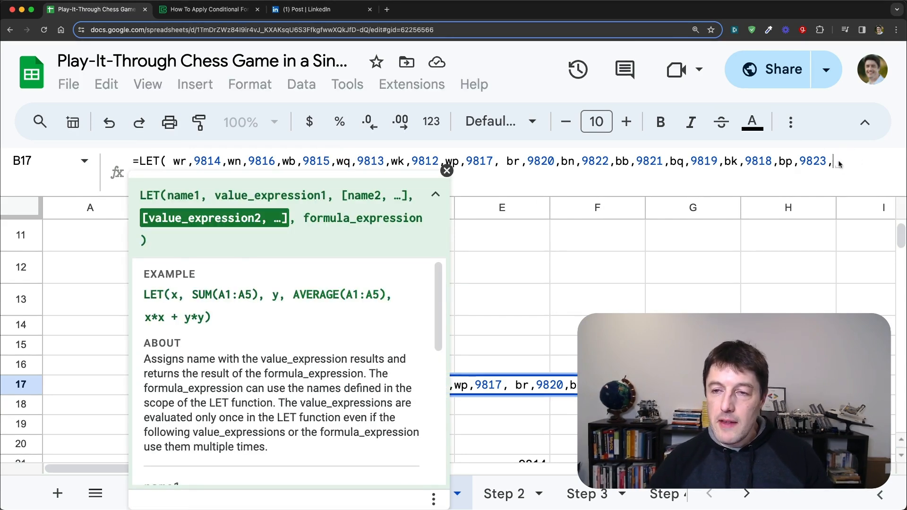
pyautogui.moveTo(835, 161); pyautogui.dragTo(169, 162)
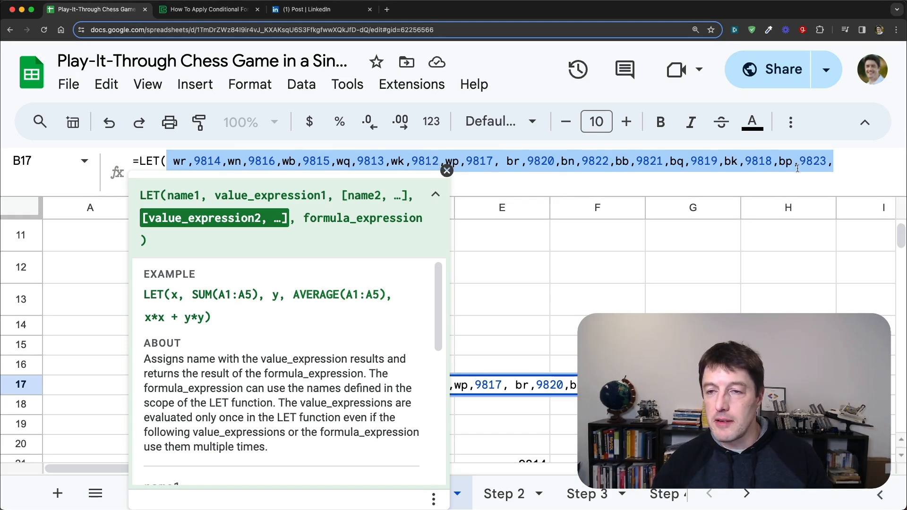
pyautogui.click(849, 165)
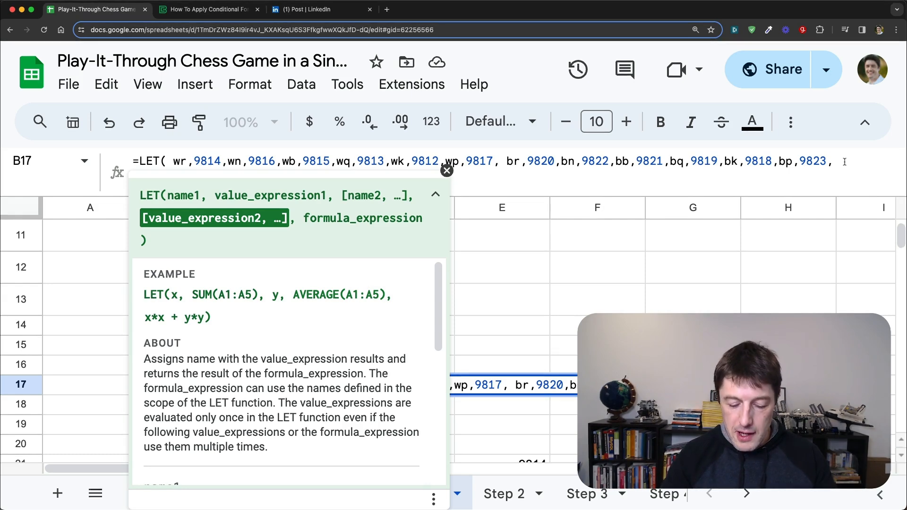
pyautogui.write('bk)')
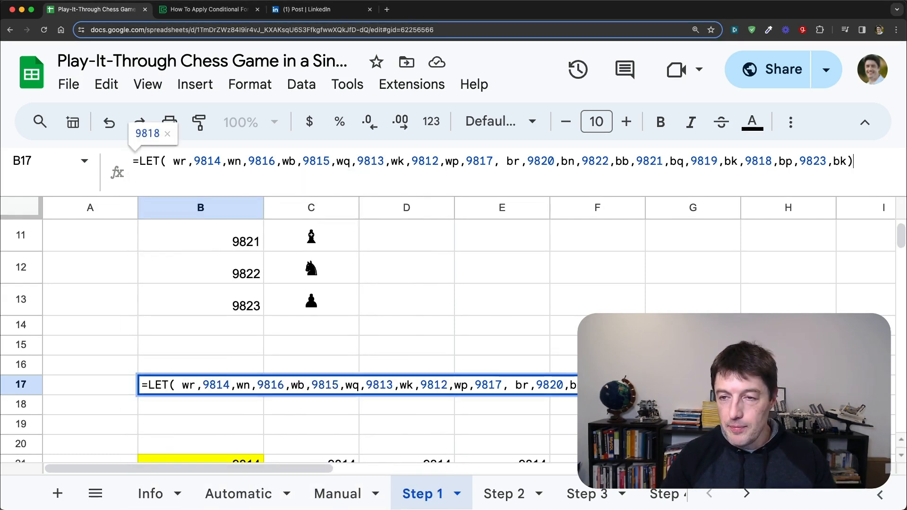
pyautogui.press('Return')
pyautogui.press('Up')
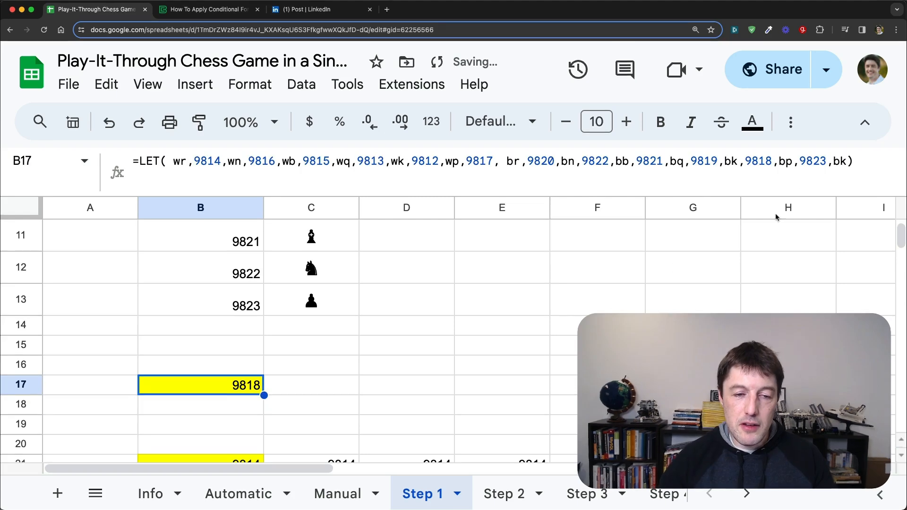
# Step: Enter =CHAR(B17) in cell C17 to convert the LET result into a chess piece
pyautogui.press('Right')
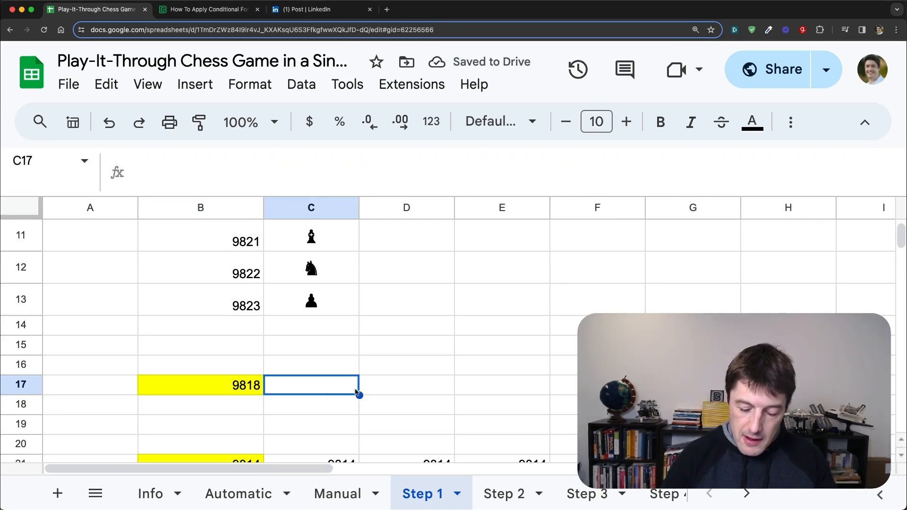
pyautogui.write('=CHAR(')
pyautogui.press('Left')
pyautogui.press('Return')
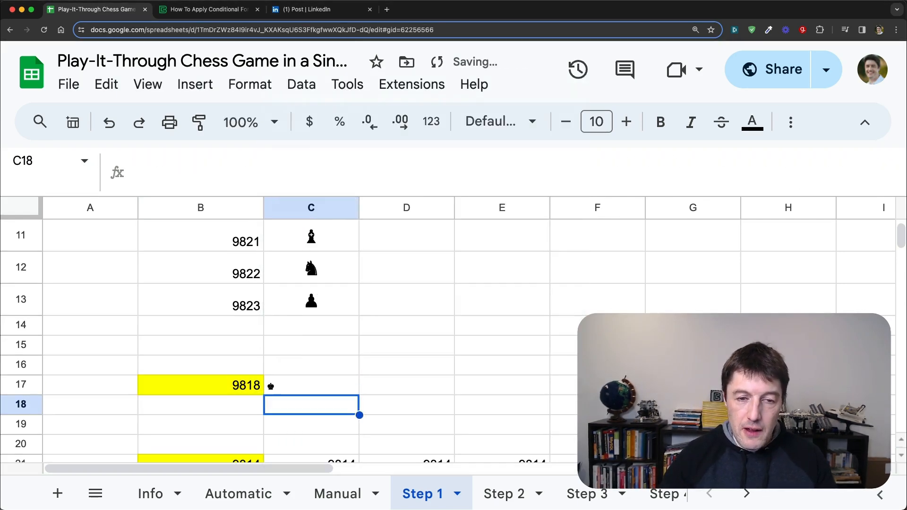
# Step: Set the font size of the chess piece in cell C17 to 36
pyautogui.press('Up')
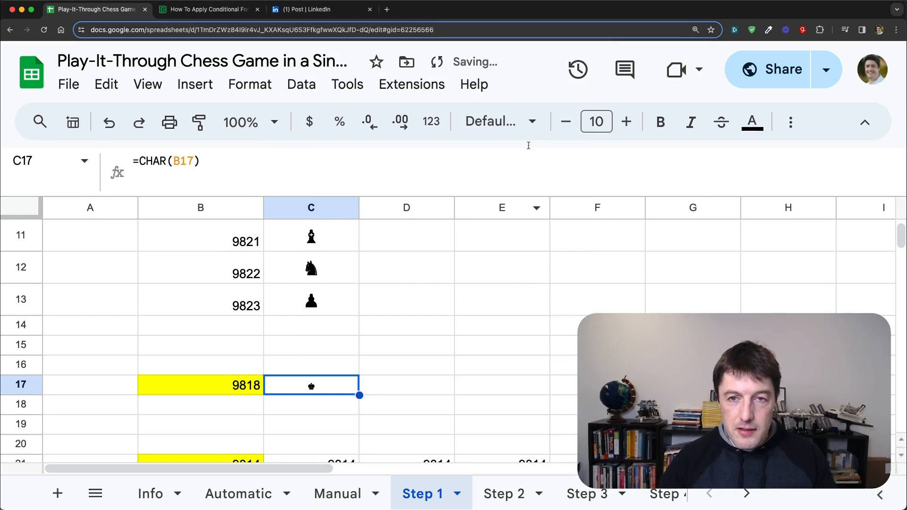
pyautogui.click(597, 121)
pyautogui.write('36')
pyautogui.press('Return')
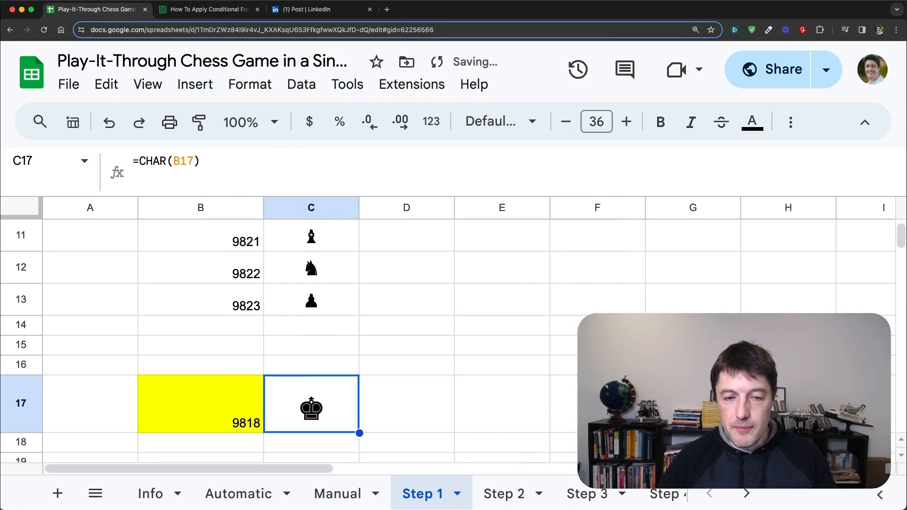
# Step: Change the final argument of the LET formula in cell B17 to bk+1 and check the piece in C17
pyautogui.scroll(-2, 475, 357)
pyautogui.press('Left')
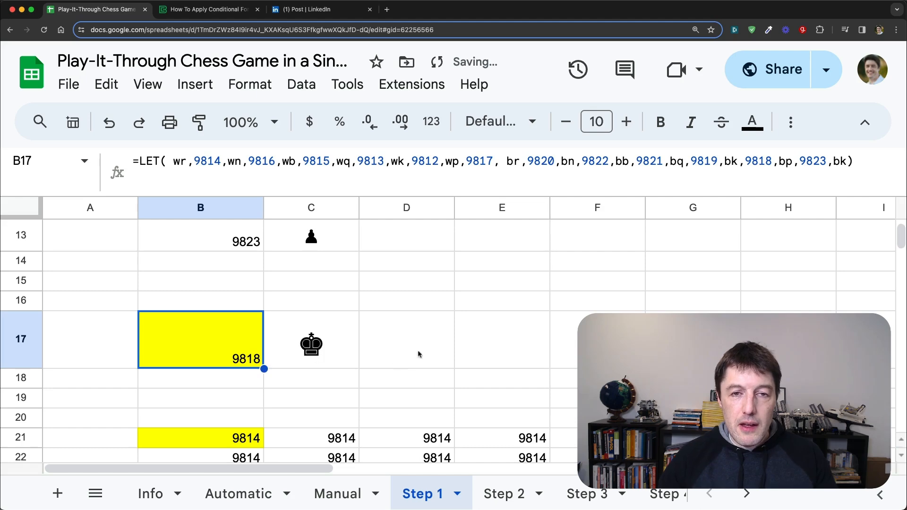
pyautogui.click(846, 161)
pyautogui.write('+1')
pyautogui.press('Return')
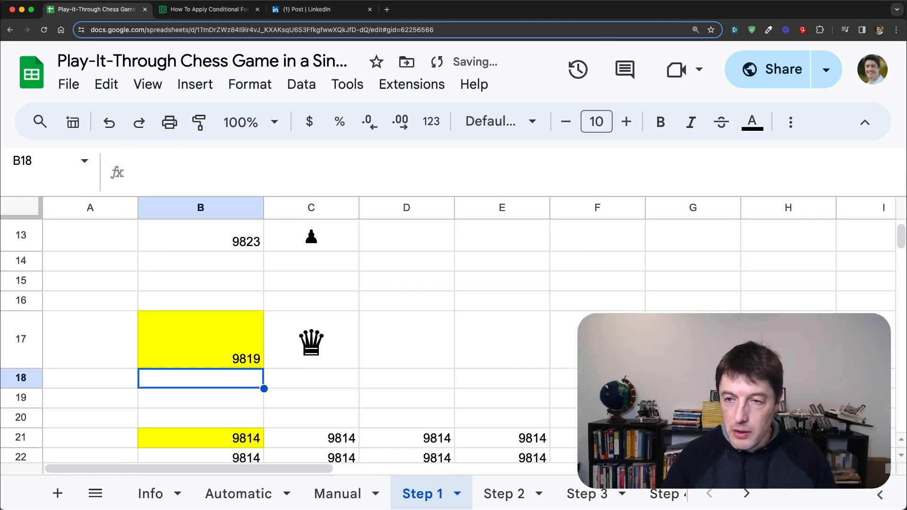
pyautogui.press('Up')
pyautogui.press('Right')
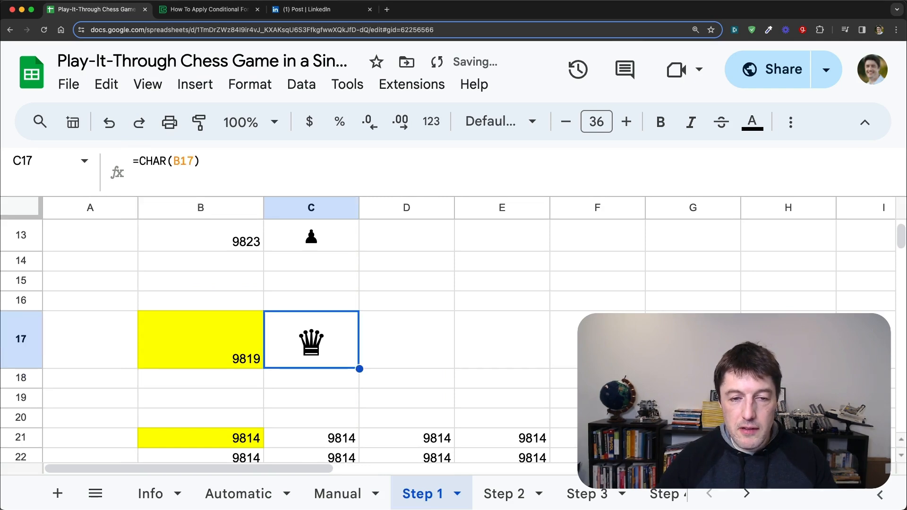
# Step: Change the final argument of the LET formula in cell B17 to bk-1 and check the piece in C17
pyautogui.press('Left')
pyautogui.click(850, 162)
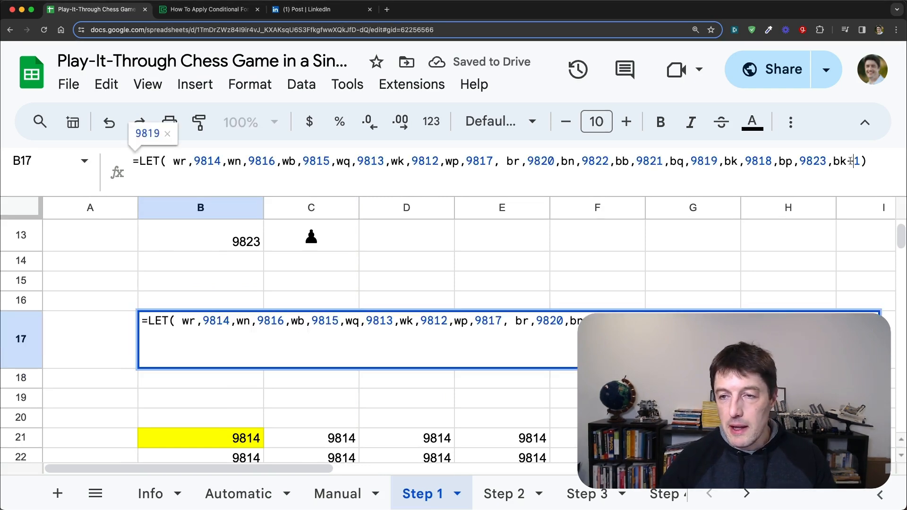
pyautogui.press('BackSpace')
pyautogui.write('-')
pyautogui.press('Return')
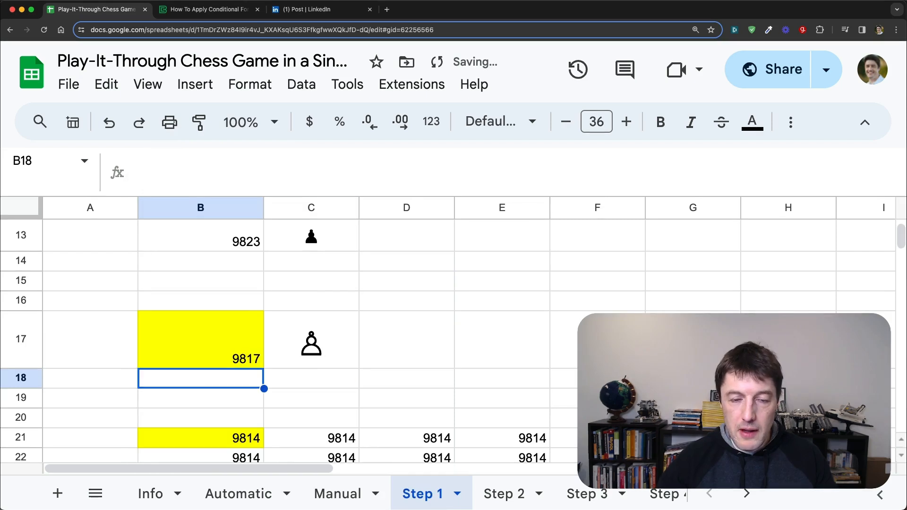
pyautogui.press('Up')
pyautogui.press('Right')
pyautogui.click(251, 344)
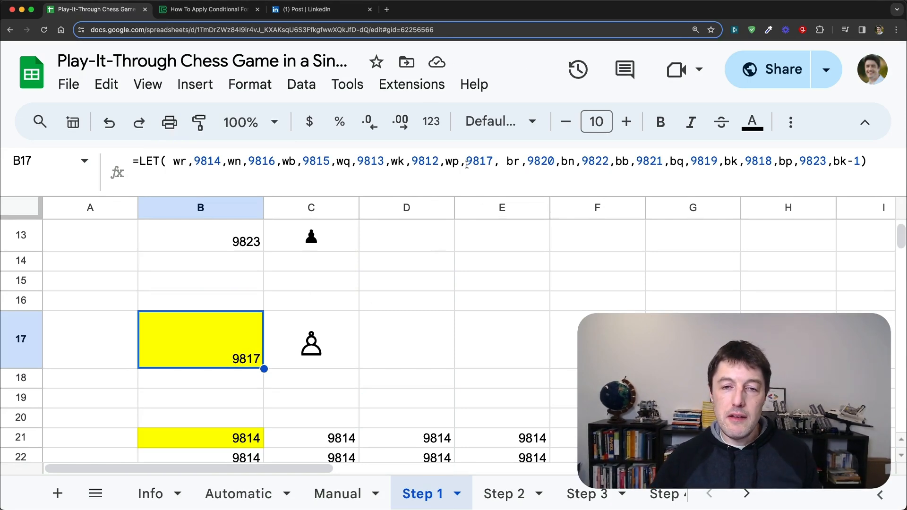
# Step: Examine the wp and wq names and their assigned code values in cell B17's LET formula
pyautogui.click(452, 161)
pyautogui.doubleClick(451, 162)
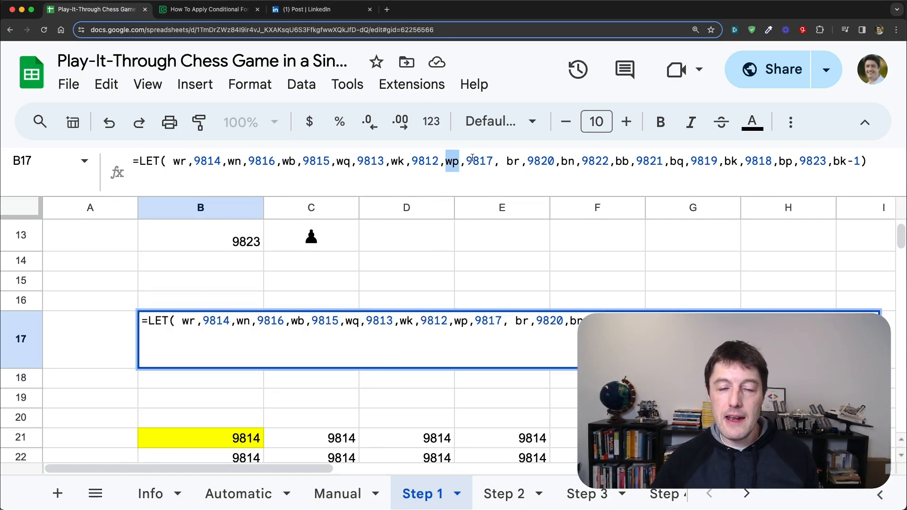
pyautogui.click(473, 159)
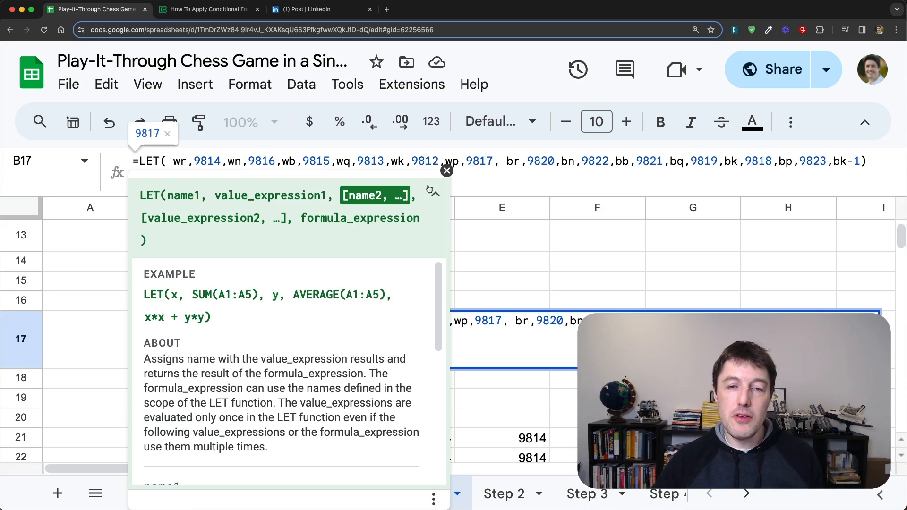
pyautogui.click(446, 171)
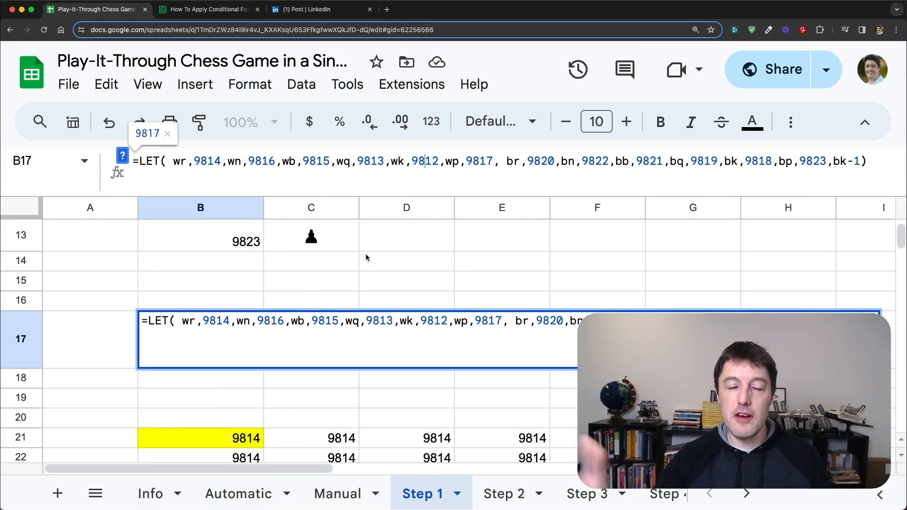
pyautogui.press('Escape')
pyautogui.doubleClick(383, 159)
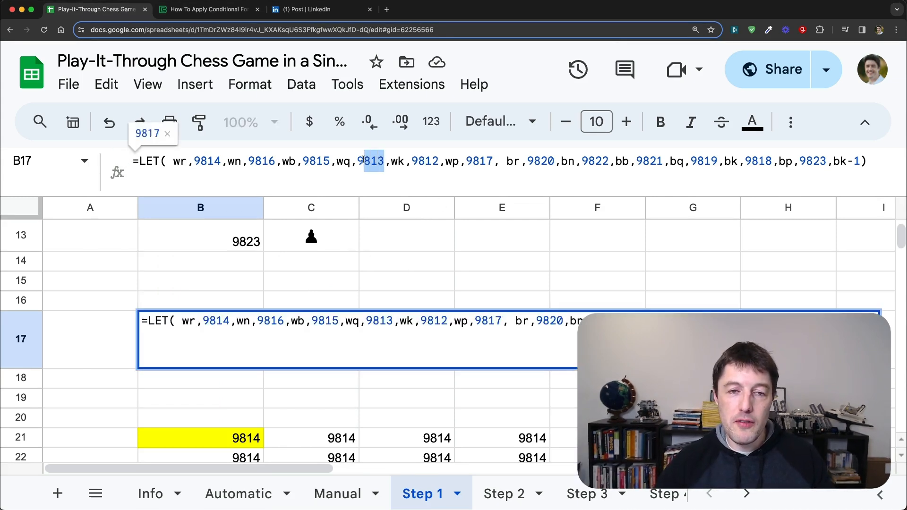
pyautogui.press('Escape')
# Step: Try to wrap the wq value 9813 in a CHAR function inside cell B17's LET formula, then remove the CHAR text
pyautogui.click(359, 161)
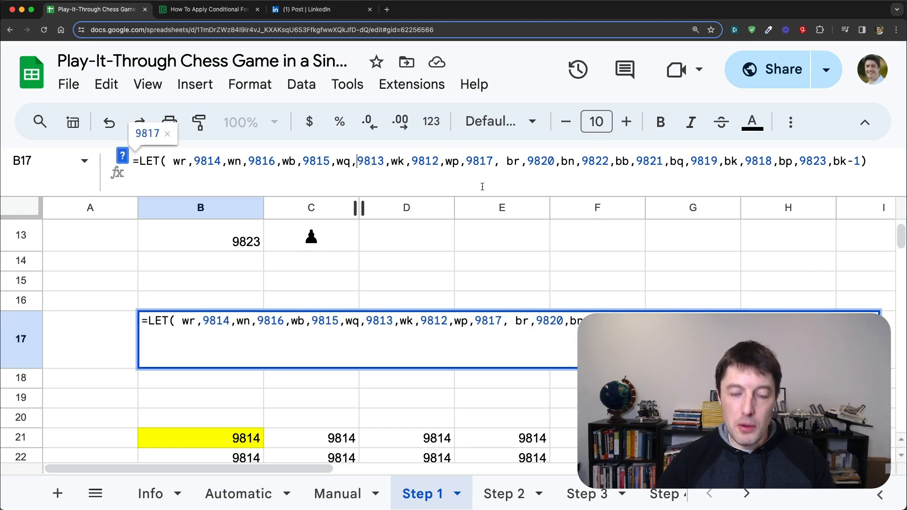
pyautogui.write('CHAR(')
pyautogui.press('Right')
pyautogui.press('Right')
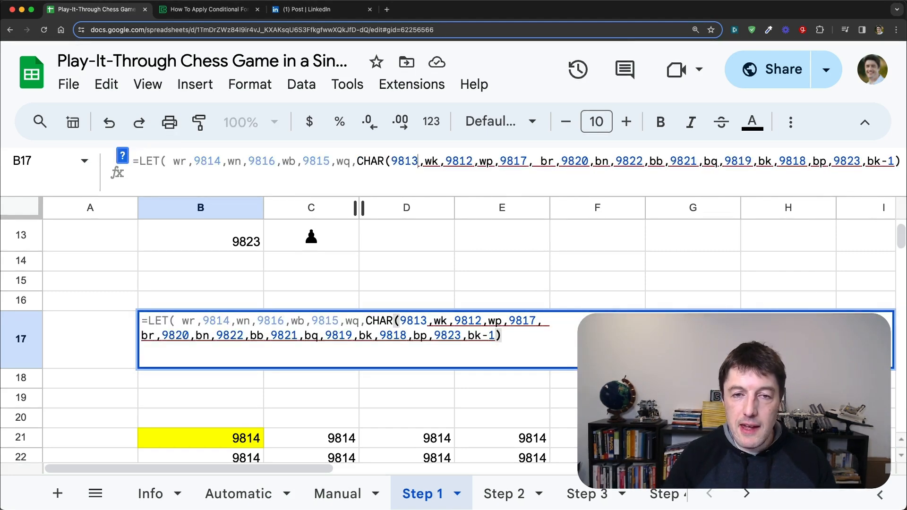
pyautogui.write('0')
pyautogui.press('BackSpace')
pyautogui.write('_)')
pyautogui.press('BackSpace')
pyautogui.press('BackSpace')
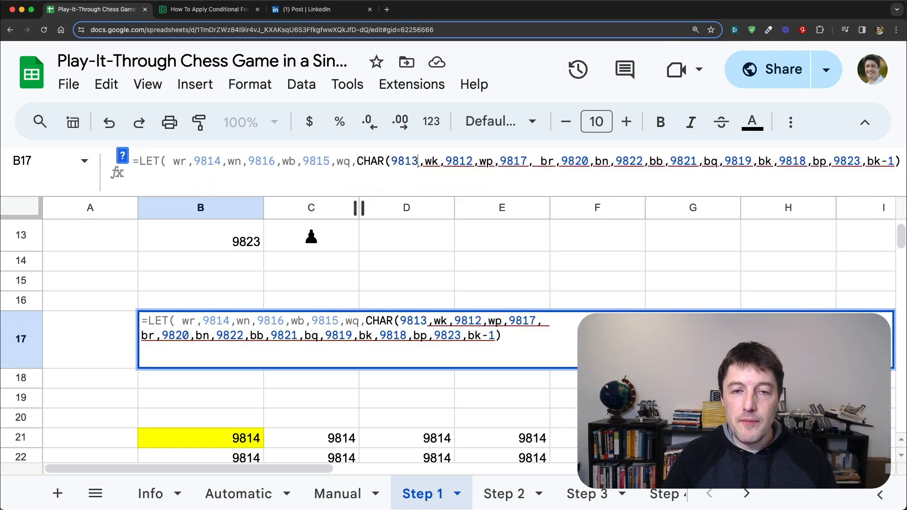
pyautogui.write(')')
pyautogui.press('BackSpace')
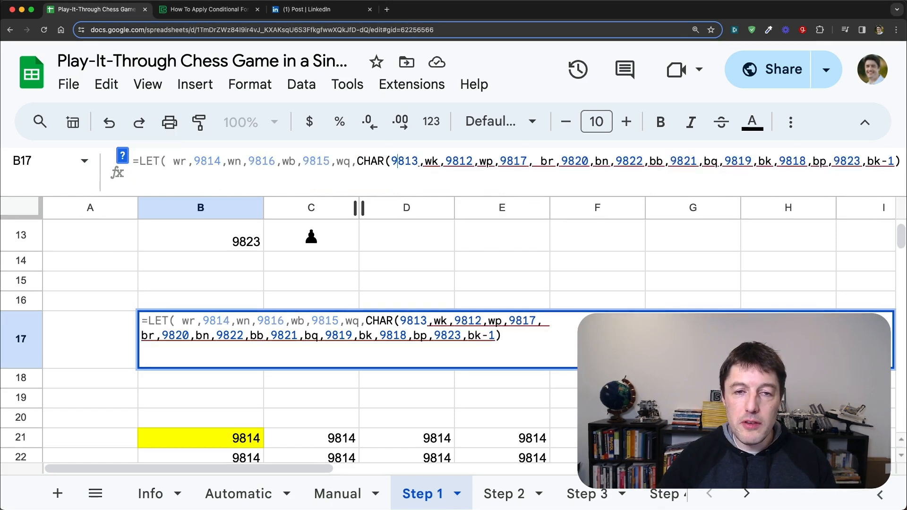
pyautogui.press('Left')
pyautogui.hotkey('shift', 'Left')
pyautogui.hotkey('shift', 'Left')
pyautogui.hotkey('shift', 'Left')
pyautogui.hotkey('shift', 'Left')
pyautogui.hotkey('shift', 'Left')
pyautogui.press('BackSpace')
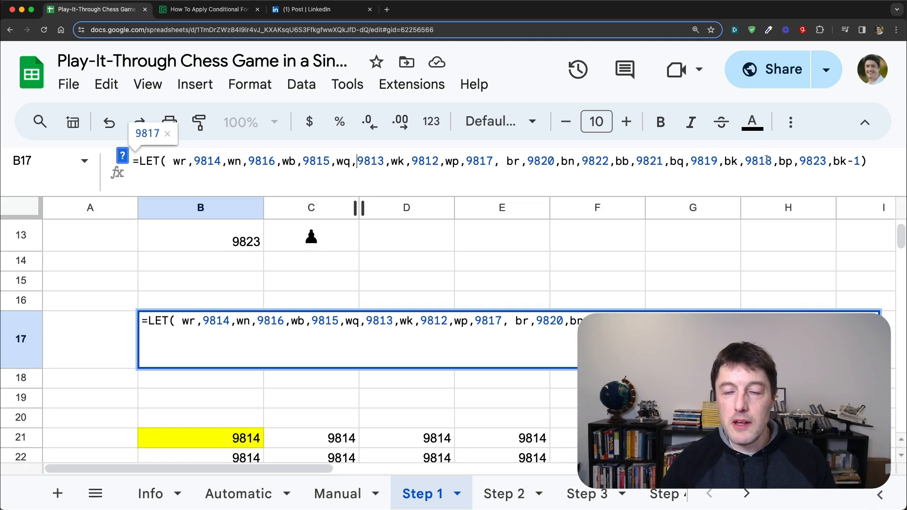
# Step: Replace the final argument of the LET formula in cell B17 with wr
pyautogui.moveTo(861, 162); pyautogui.dragTo(834, 162)
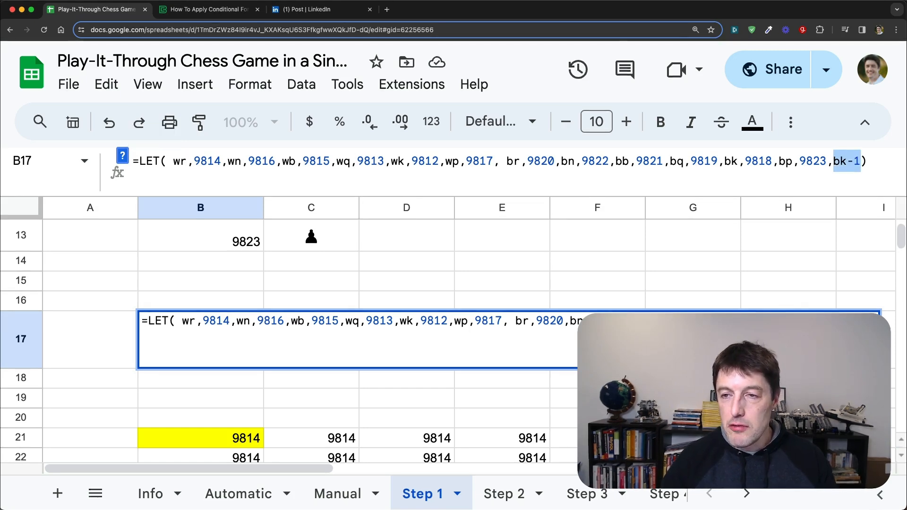
pyautogui.write('wr')
pyautogui.press('Return')
pyautogui.press('Up')
pyautogui.press('Right')
# Step: Examine the MAKEARRAY formula in cell B21, reading its function help and its rows, columns and lambda arguments
pyautogui.scroll(-3, 504, 327)
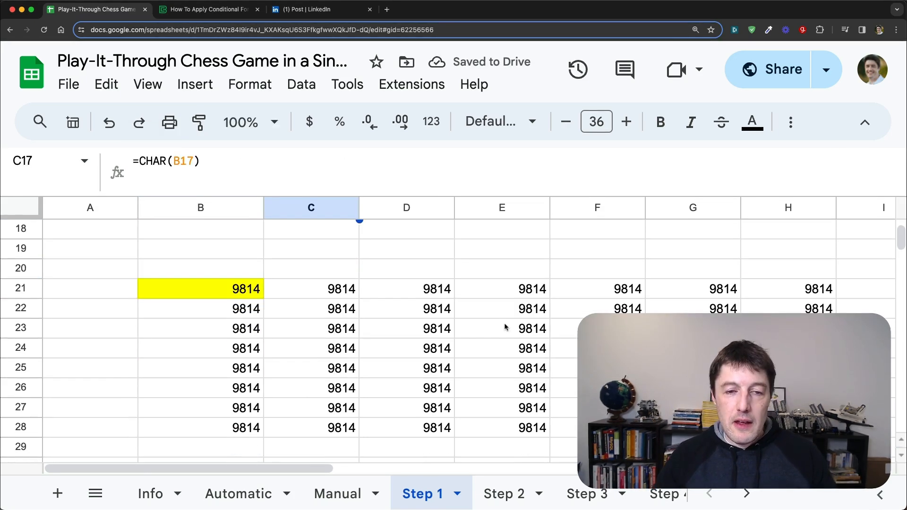
pyautogui.click(245, 296)
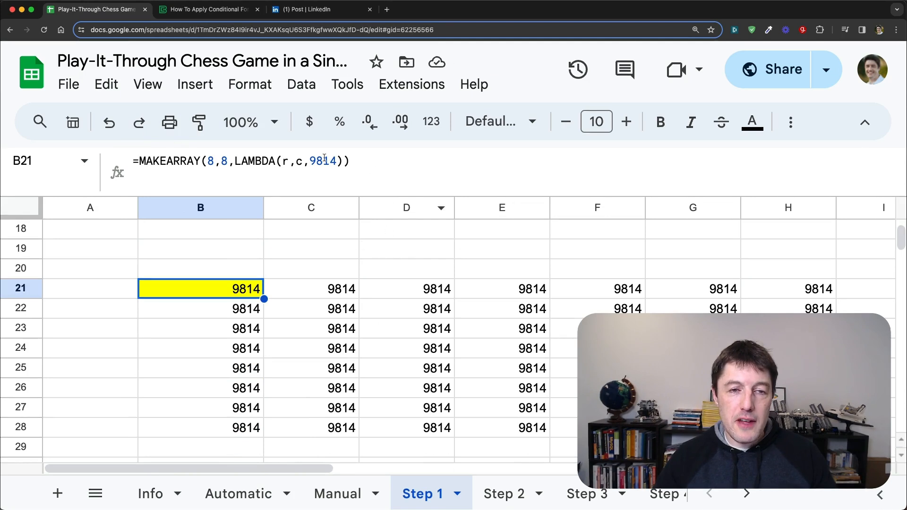
pyautogui.doubleClick(143, 161)
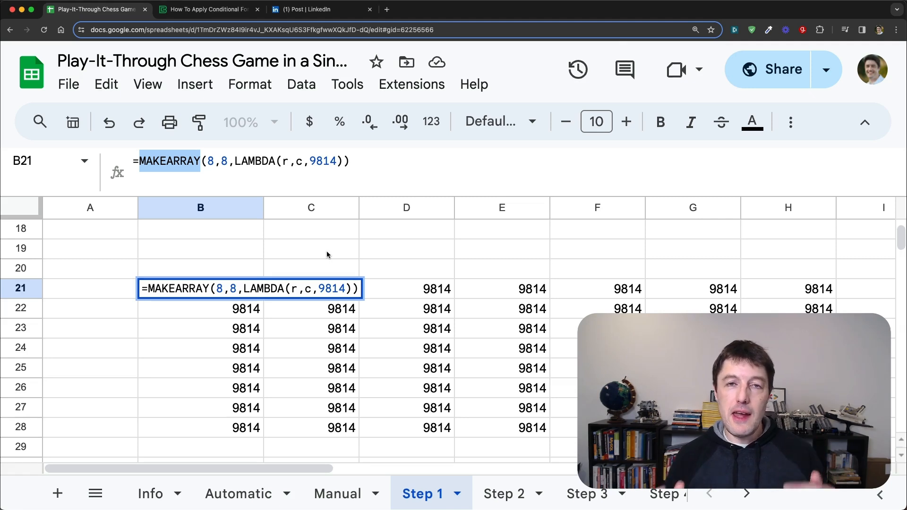
pyautogui.click(214, 161)
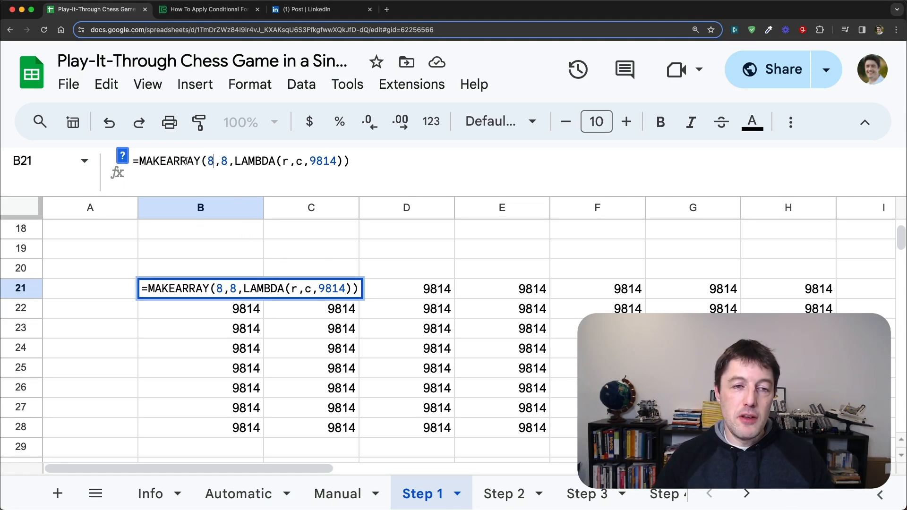
pyautogui.click(124, 156)
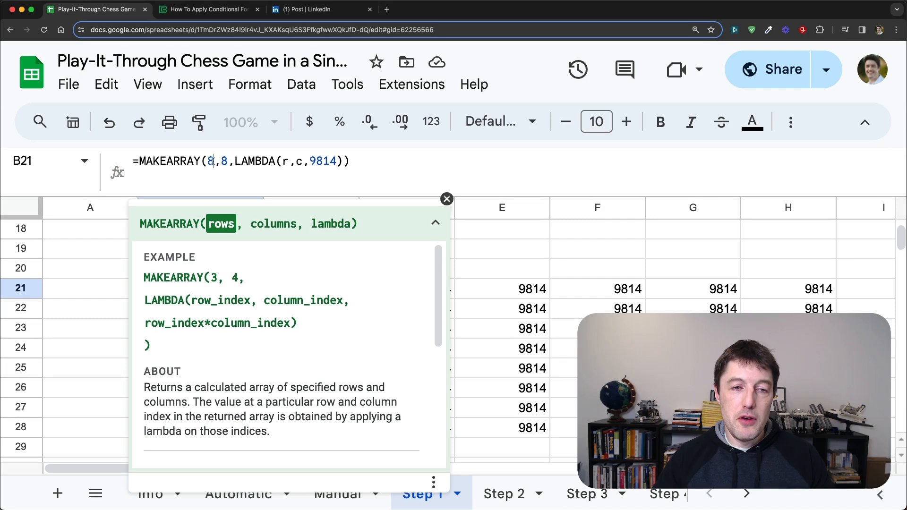
pyautogui.click(229, 161)
pyautogui.click(238, 159)
pyautogui.moveTo(238, 159); pyautogui.dragTo(345, 161)
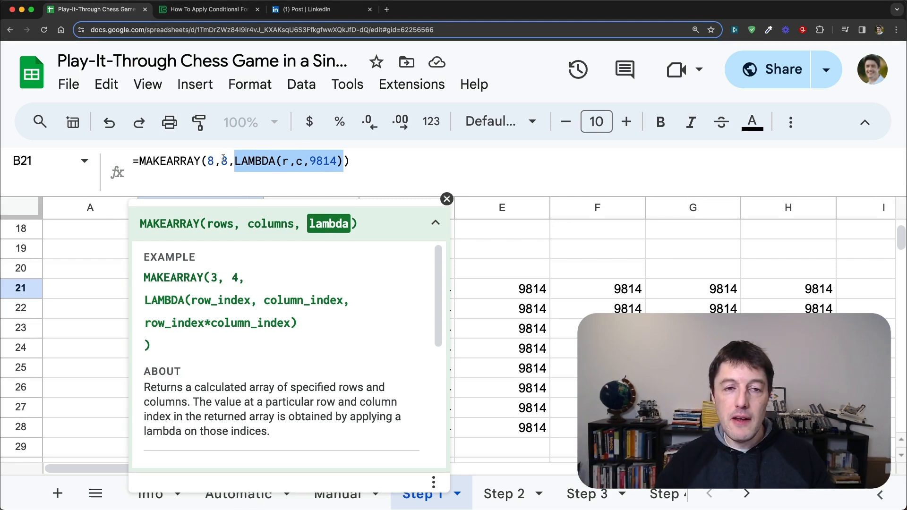
# Step: Examine the r and c names and the 9814 formula expression inside cell B21's LAMBDA function
pyautogui.click(290, 162)
pyautogui.click(304, 161)
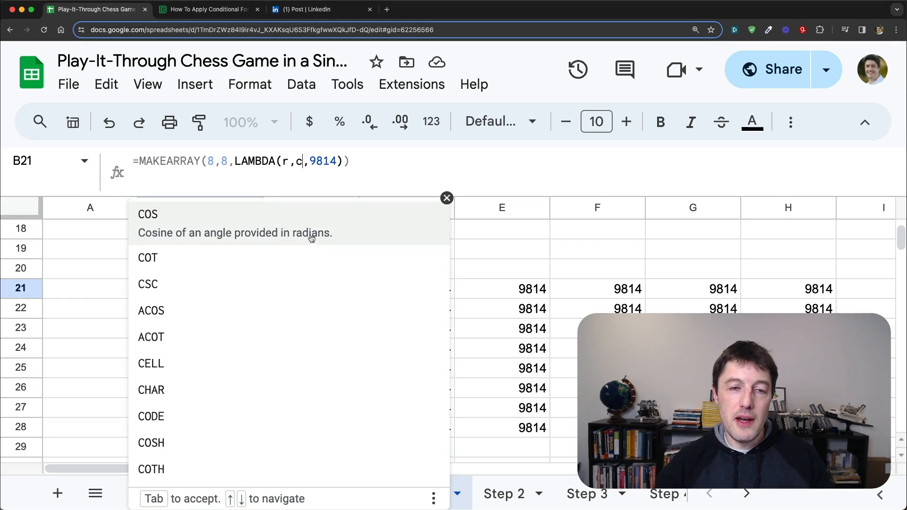
pyautogui.click(286, 162)
pyautogui.click(296, 161)
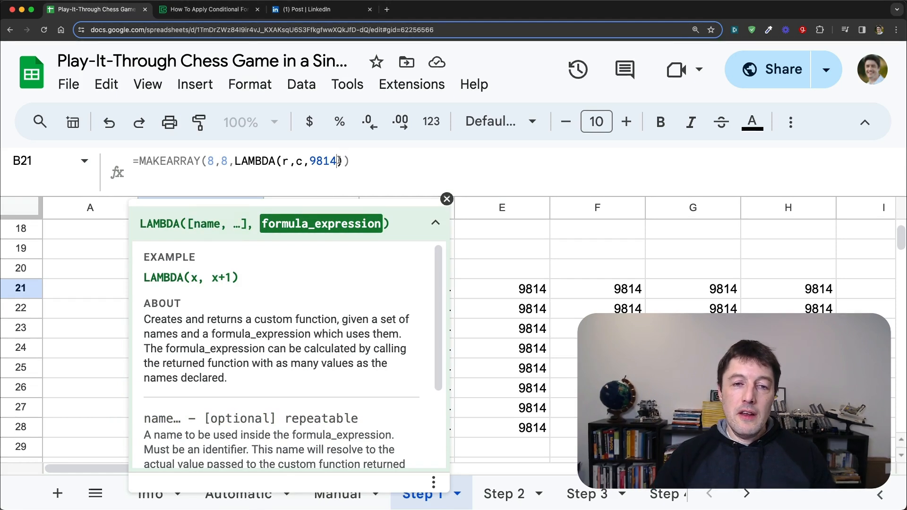
pyautogui.moveTo(338, 161); pyautogui.dragTo(310, 161)
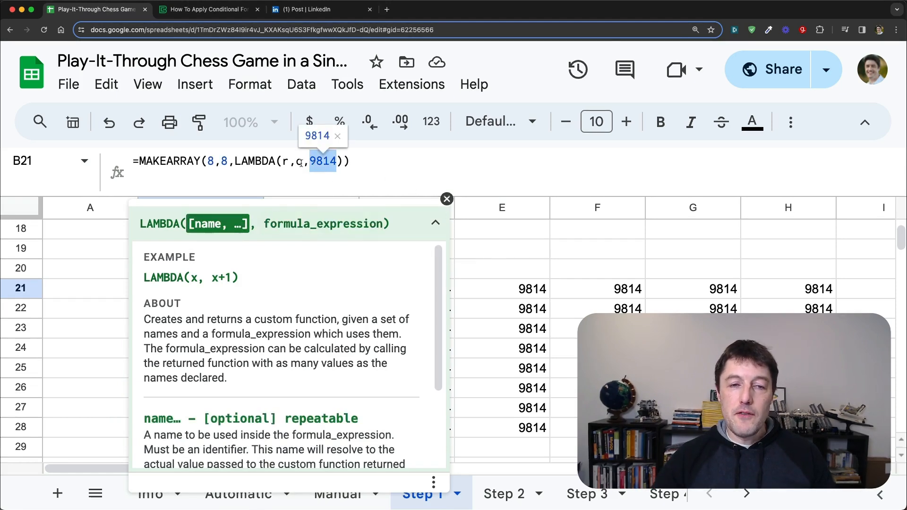
pyautogui.click(330, 161)
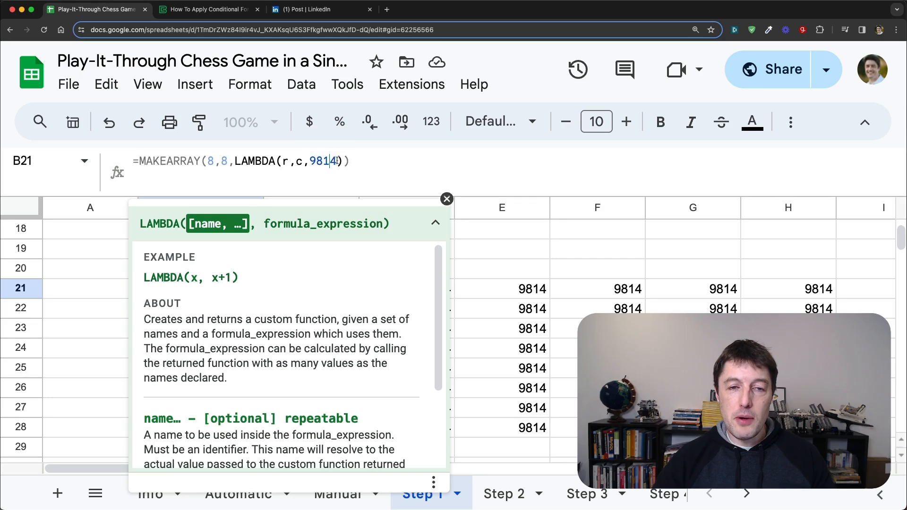
pyautogui.doubleClick(313, 162)
pyautogui.click(433, 184)
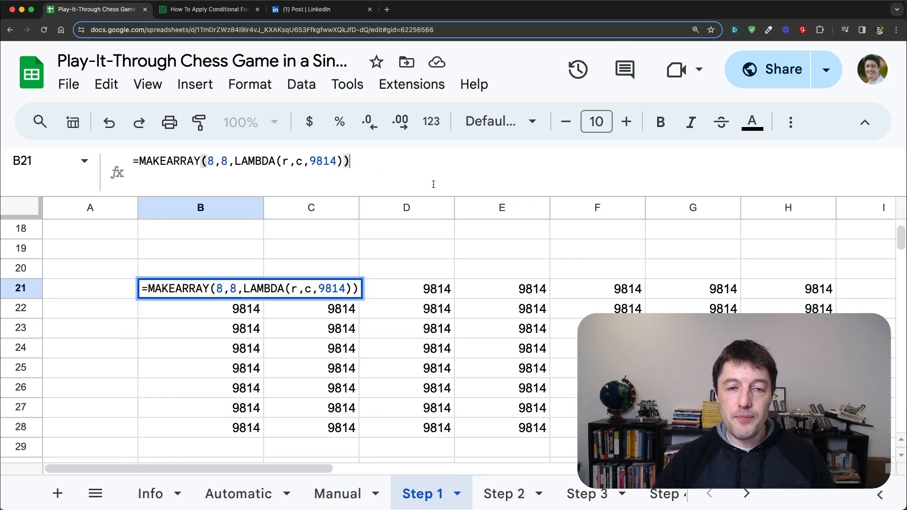
pyautogui.press('Return')
pyautogui.press('Up')
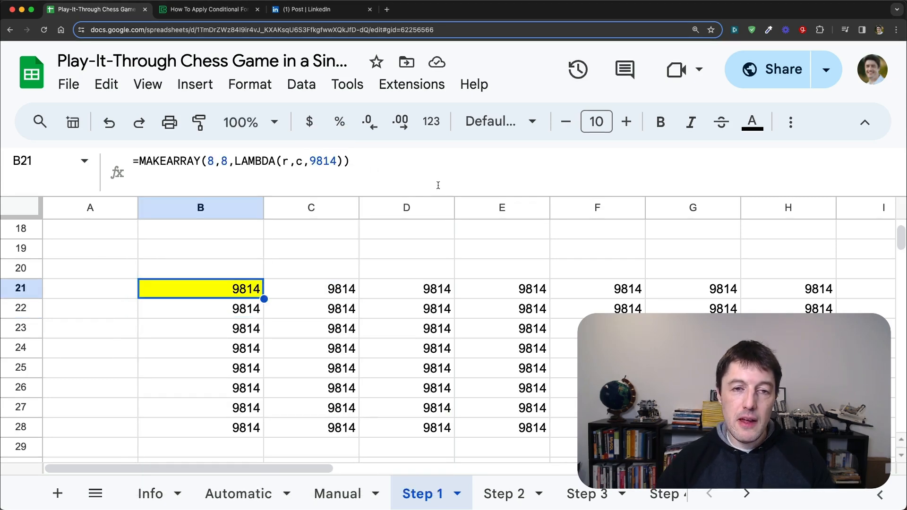
# Step: Add +1 to the 9814 expression inside the LAMBDA of cell B21's MAKEARRAY formula
pyautogui.click(337, 161)
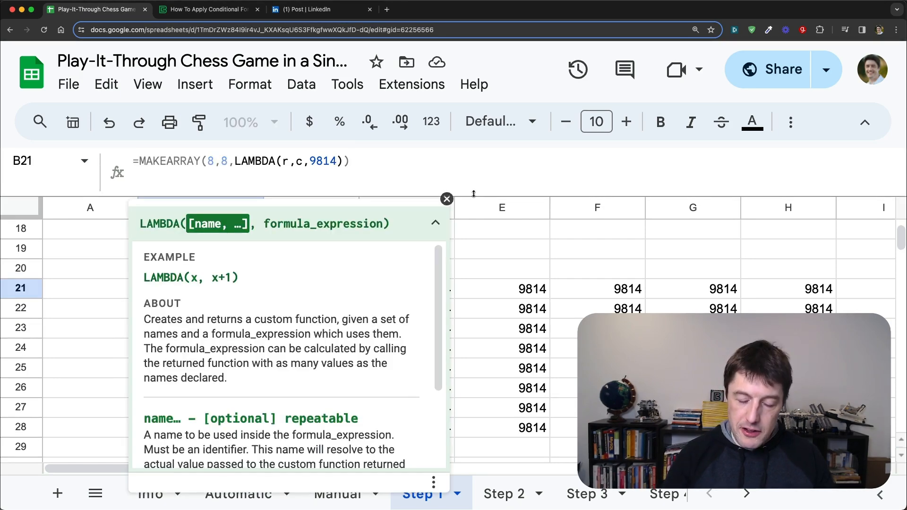
pyautogui.write('+1')
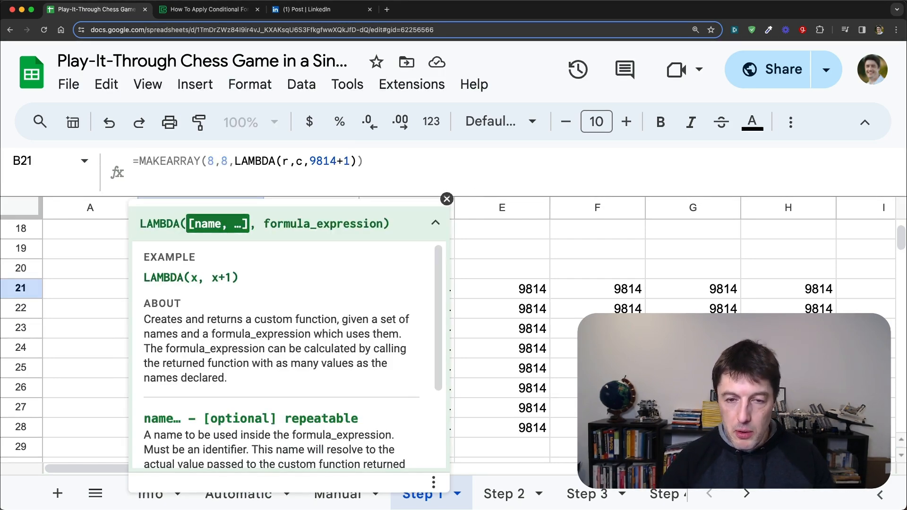
pyautogui.press('Return')
pyautogui.press('Up')
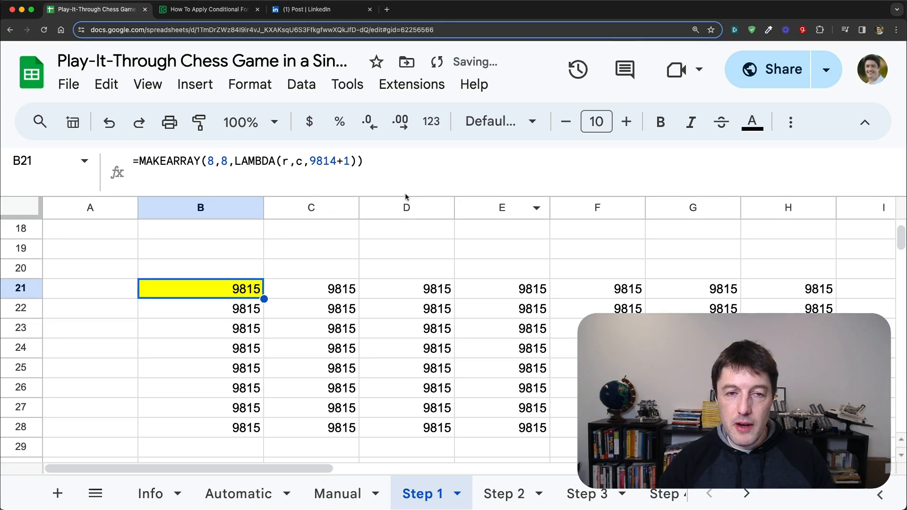
# Step: Wrap the 9814+1 expression in cell B21's LAMBDA in a CHAR function to fill the 8 by 8 array with chess pieces
pyautogui.click(310, 161)
pyautogui.write('CHAR(')
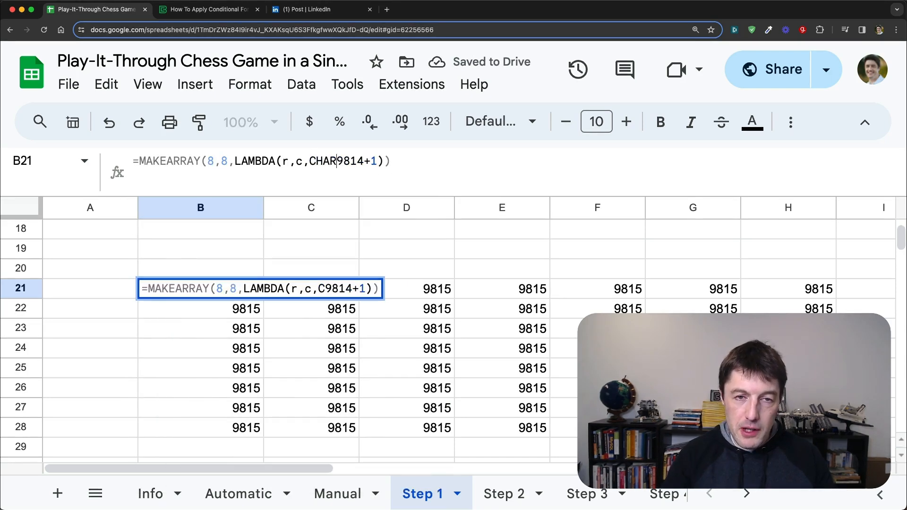
pyautogui.press('Right')
pyautogui.press('Right')
pyautogui.press('Right')
pyautogui.press('Right')
pyautogui.press('Right')
pyautogui.press('Right')
pyautogui.write(')')
pyautogui.press('Return')
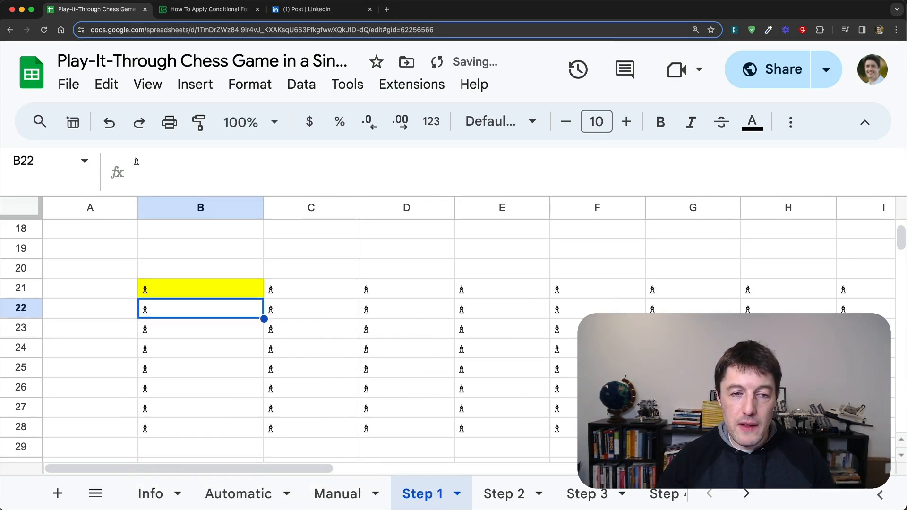
# Step: Remove the +1 from the CHAR argument in cell B21's MAKEARRAY formula so it uses only 9814
pyautogui.press('Up')
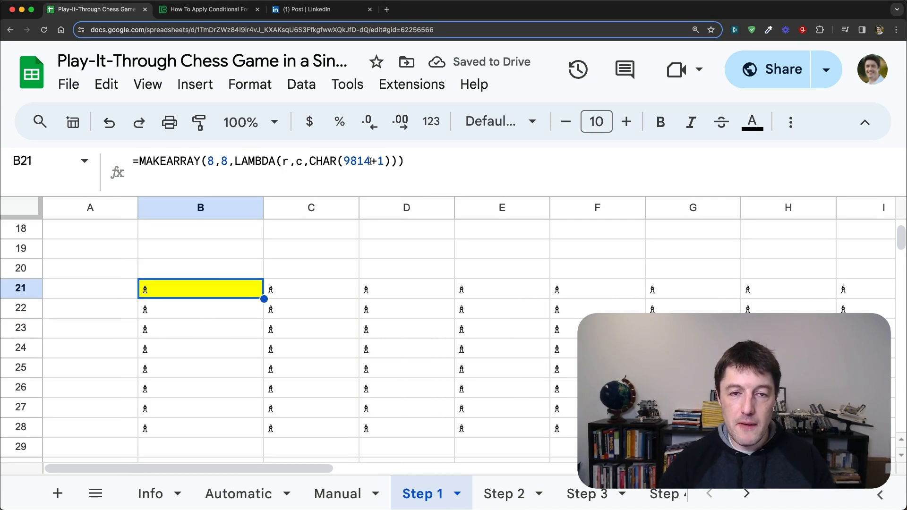
pyautogui.click(381, 161)
pyautogui.press('BackSpace')
pyautogui.press('BackSpace')
pyautogui.press('Return')
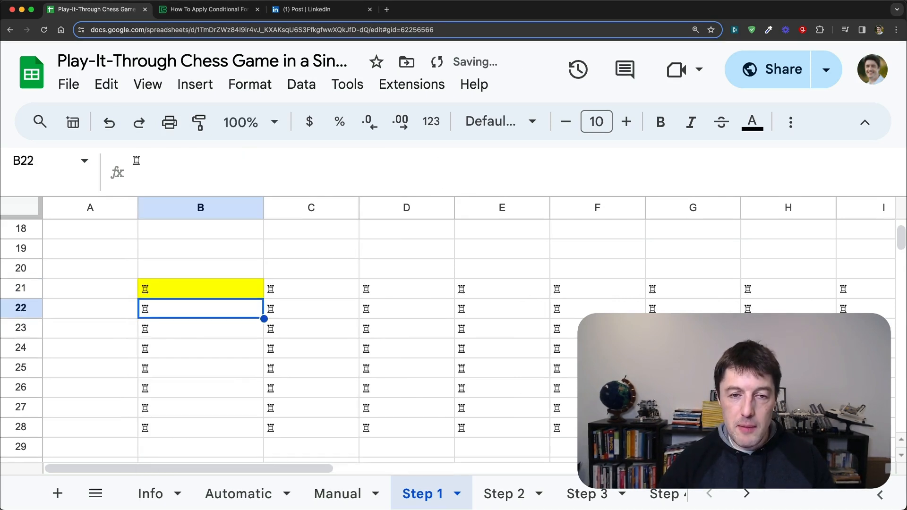
# Step: Examine the 9814 code and the CHAR function inside cell B21's LAMBDA
pyautogui.click(253, 288)
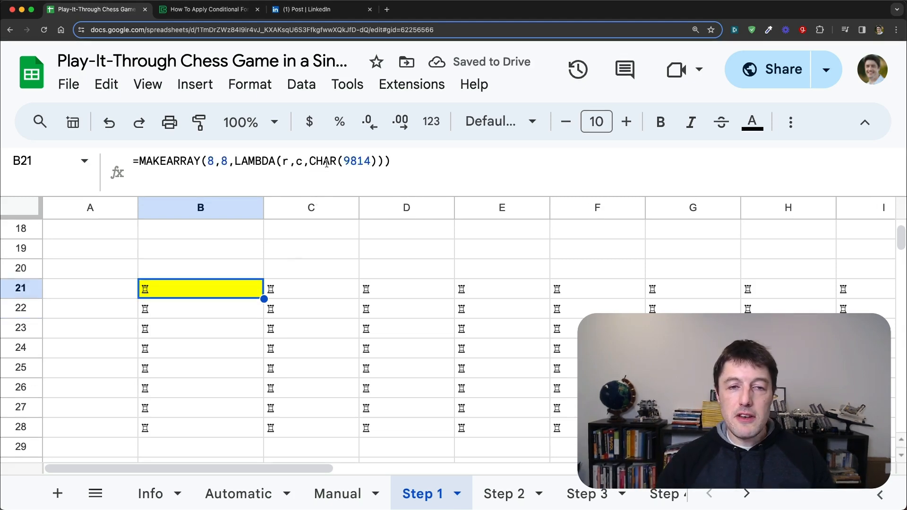
pyautogui.moveTo(344, 161); pyautogui.dragTo(371, 161)
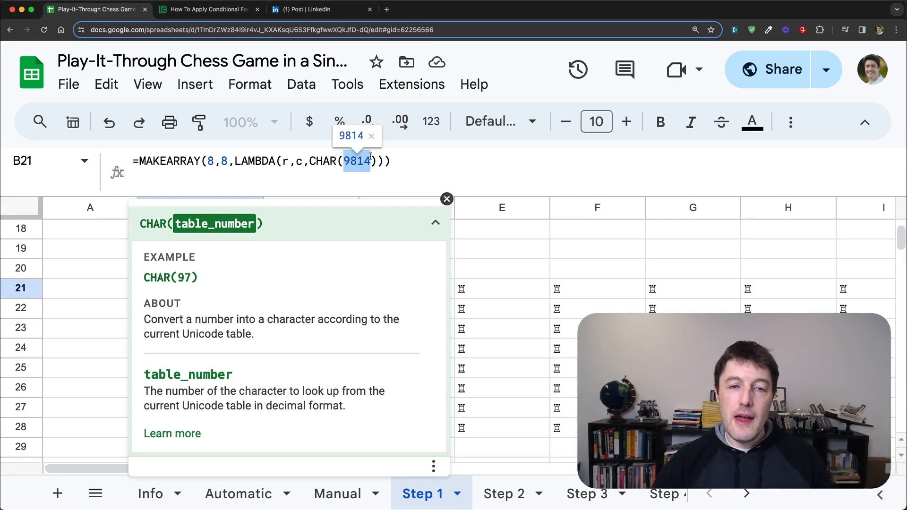
pyautogui.moveTo(337, 161); pyautogui.dragTo(316, 162)
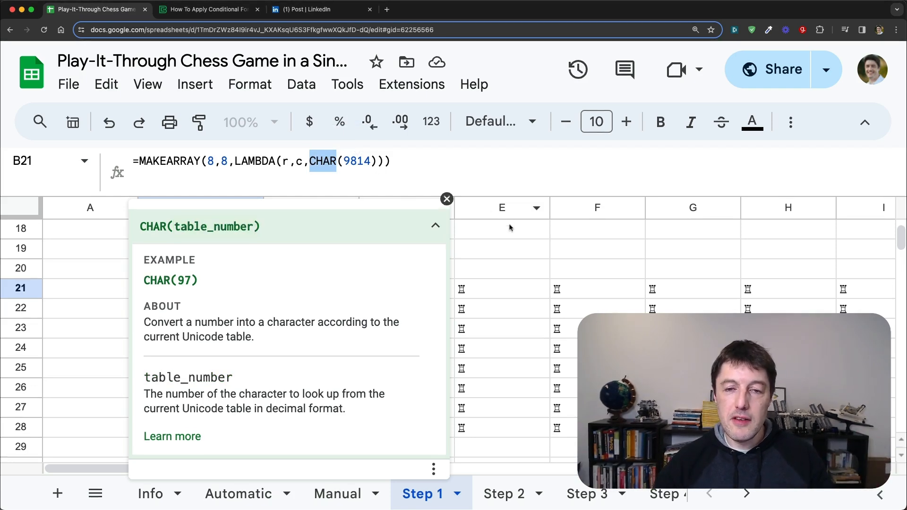
pyautogui.press('Escape')
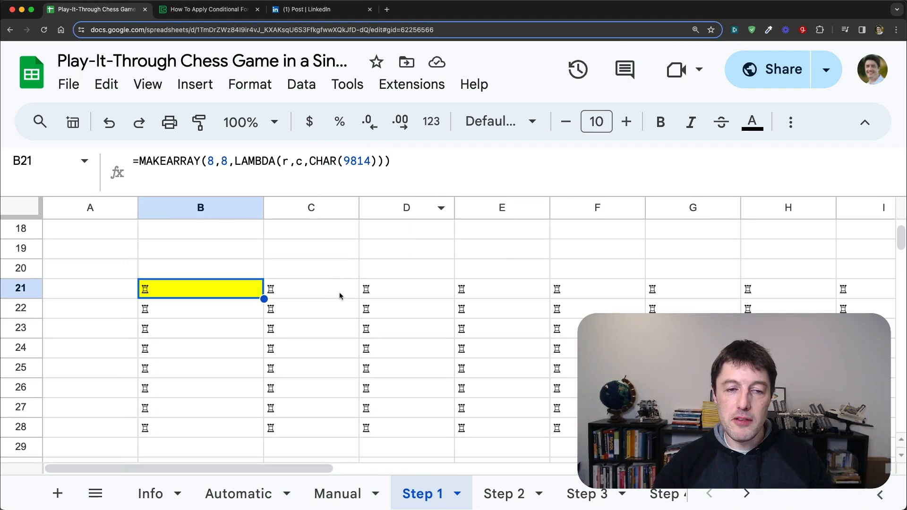
# Step: Enlarge the formula area and examine cell B32's LET formula, covering its piece-name definitions and the MAKEARRAY expression
pyautogui.scroll(-3, 342, 295)
pyautogui.click(252, 388)
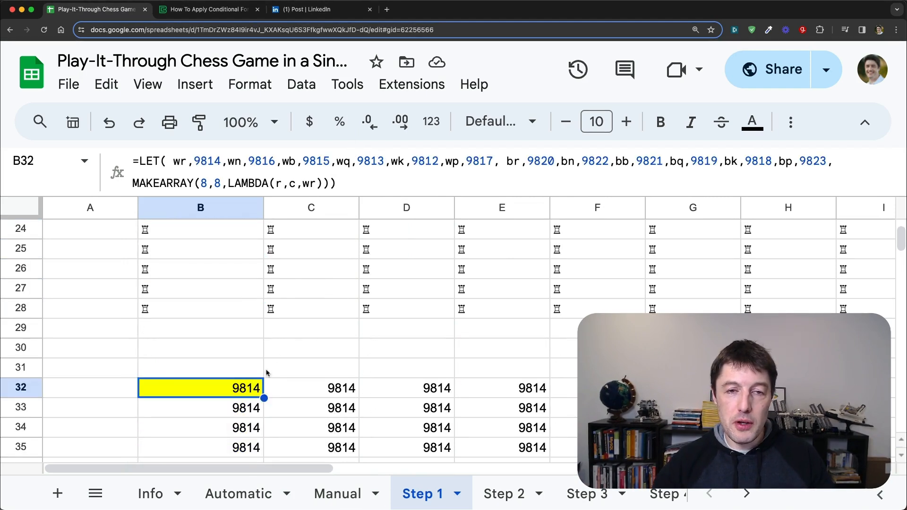
pyautogui.moveTo(374, 193); pyautogui.dragTo(377, 225)
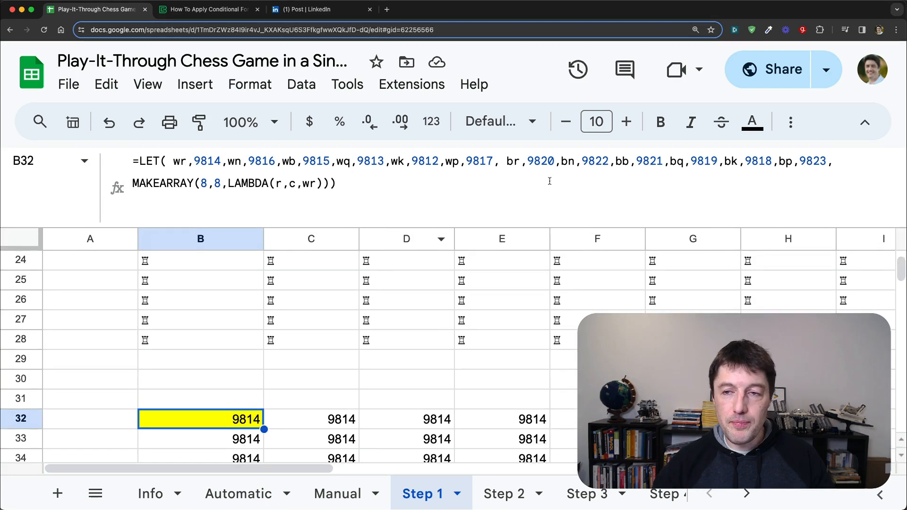
pyautogui.moveTo(830, 161); pyautogui.dragTo(172, 161)
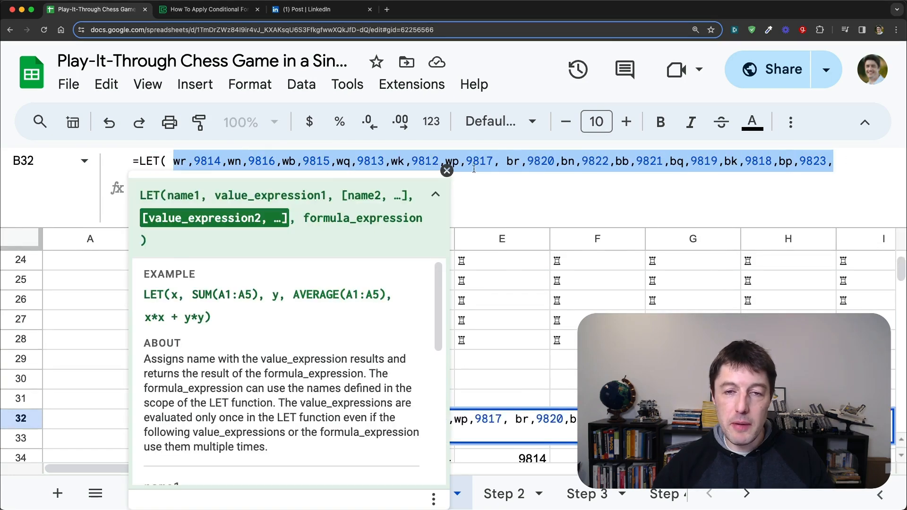
pyautogui.click(482, 179)
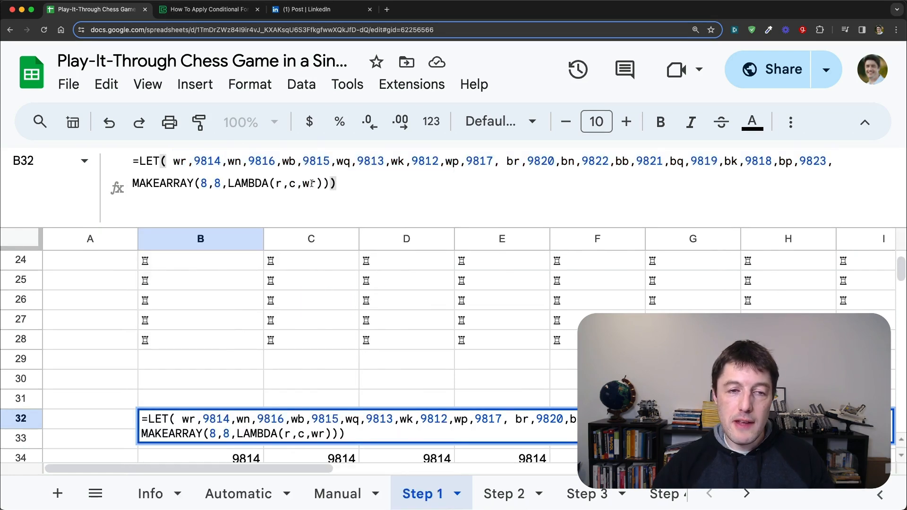
pyautogui.moveTo(137, 183); pyautogui.dragTo(333, 183)
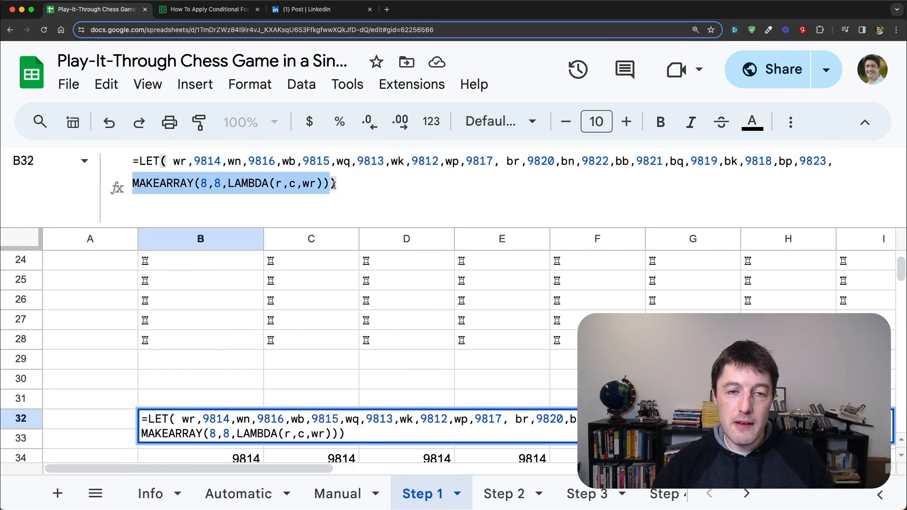
pyautogui.click(446, 170)
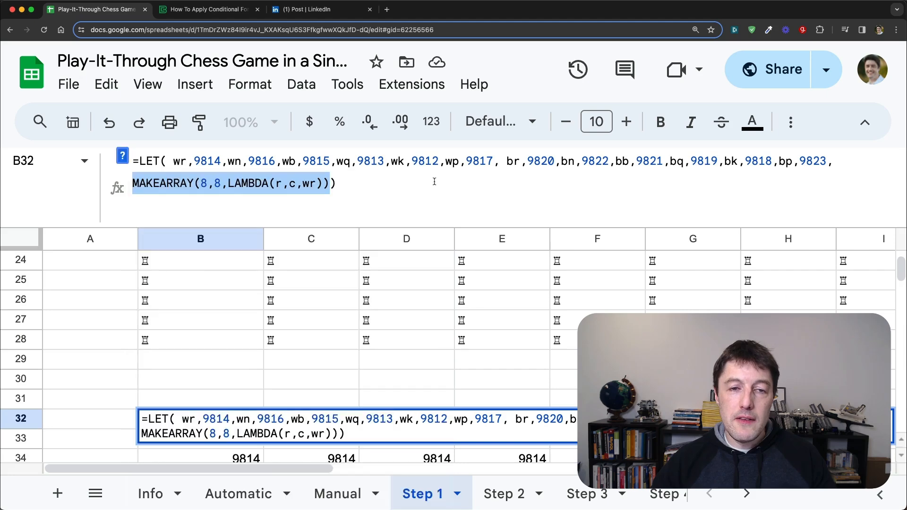
# Step: Wrap the wr name inside the LAMBDA of cell B32's LET formula in a CHAR function
pyautogui.click(306, 183)
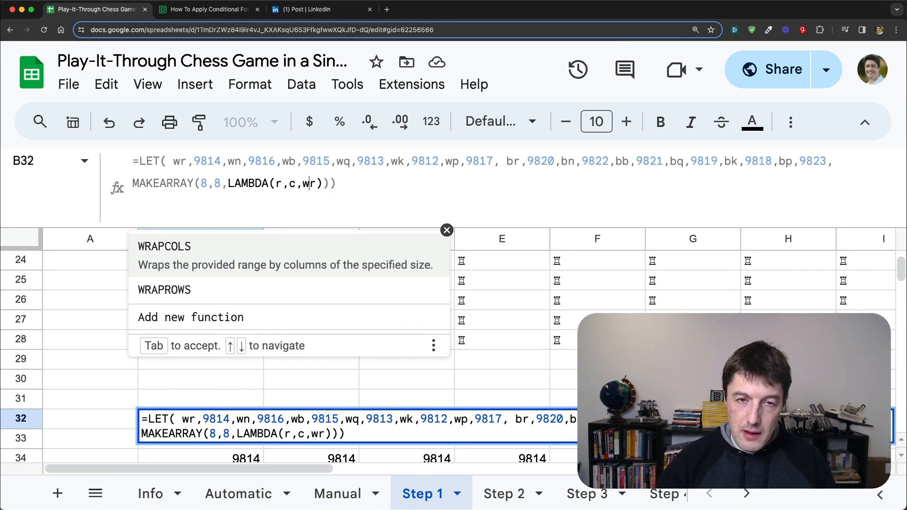
pyautogui.click(304, 185)
pyautogui.write('CHAR(')
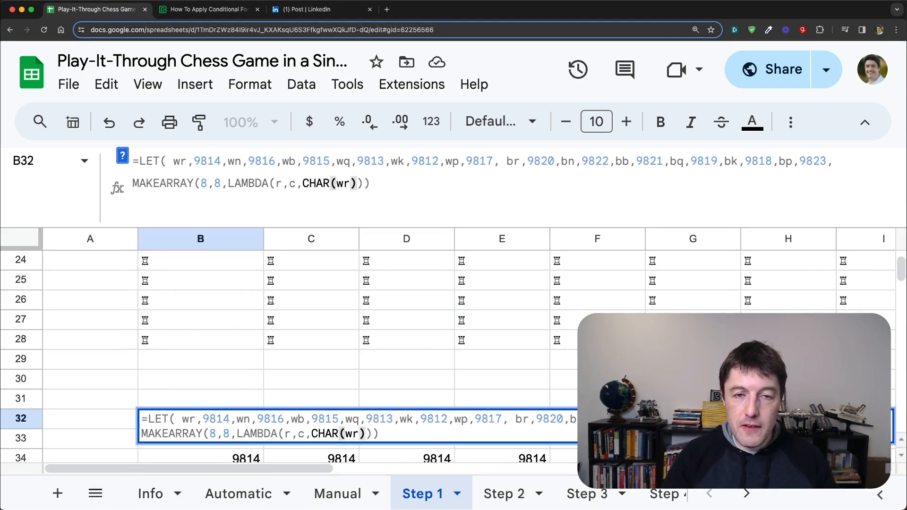
pyautogui.press('Return')
pyautogui.scroll(-2, 191, 312)
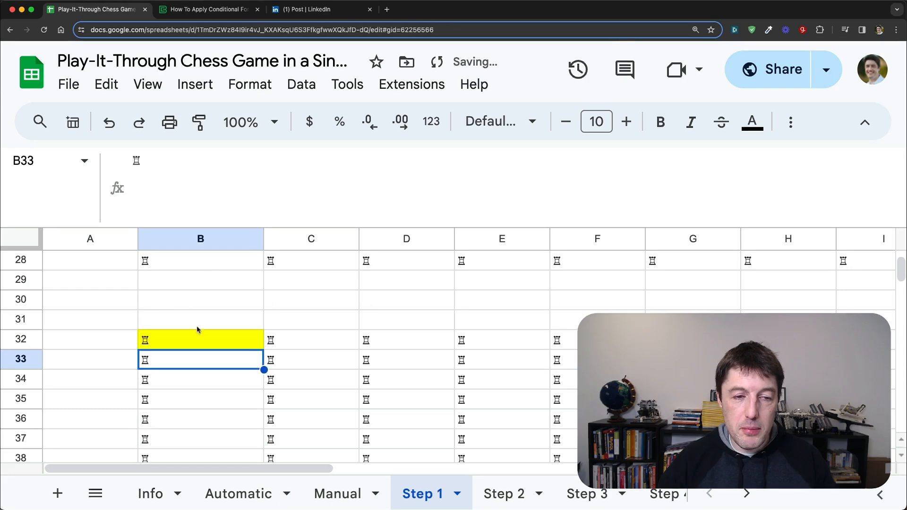
# Step: Remove the CHAR function around wr in cell B32's formula so the LAMBDA returns wr directly
pyautogui.click(197, 331)
pyautogui.moveTo(336, 183); pyautogui.dragTo(303, 183)
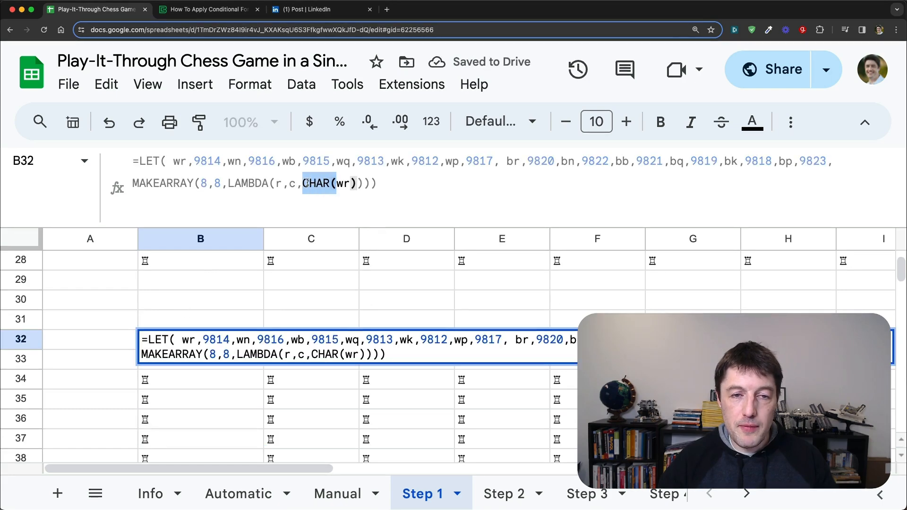
pyautogui.press('BackSpace')
pyautogui.press('Right')
pyautogui.press('Right')
pyautogui.press('Right')
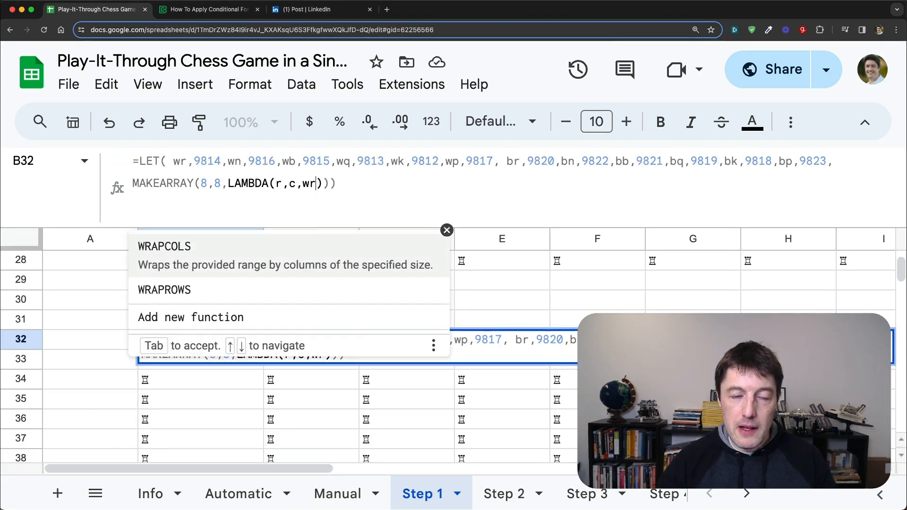
pyautogui.press('Return')
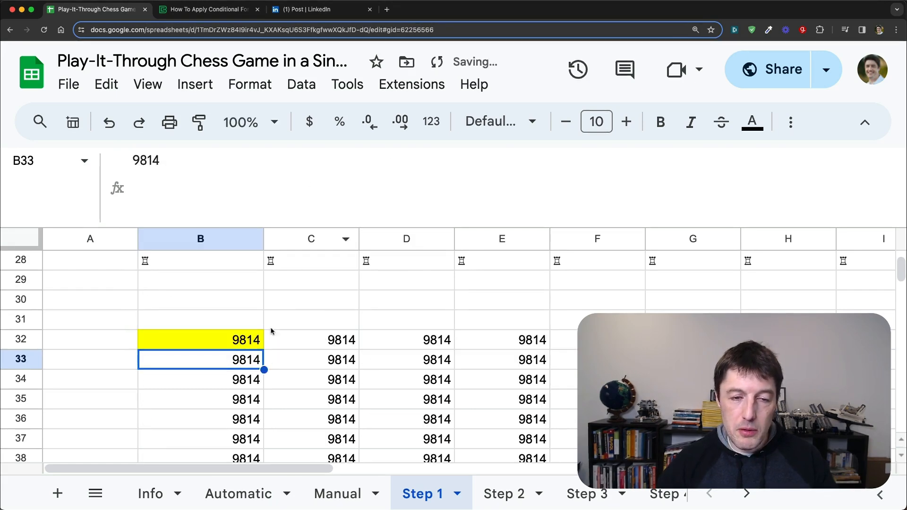
# Step: Copy the LET formula from cell B32 into cell C3 of the Step 2 sheet
pyautogui.click(310, 345)
pyautogui.press('Left')
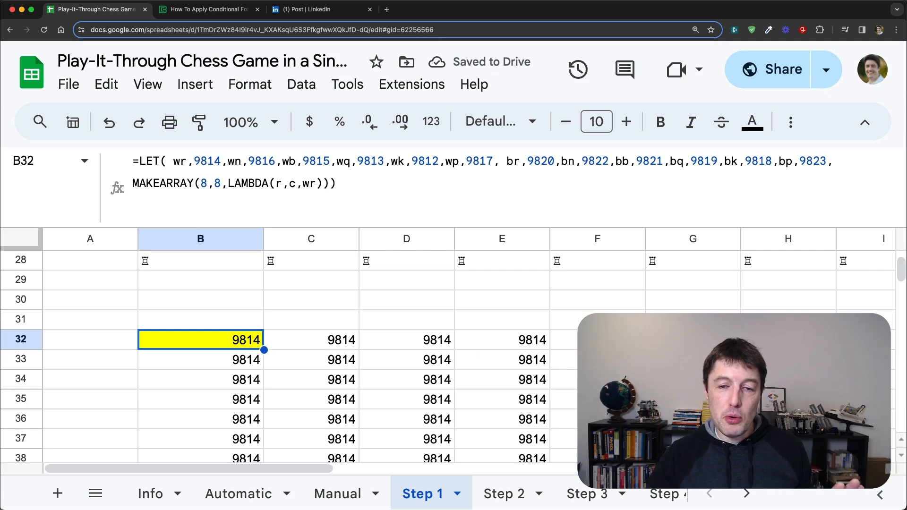
pyautogui.scroll(-2, 378, 338)
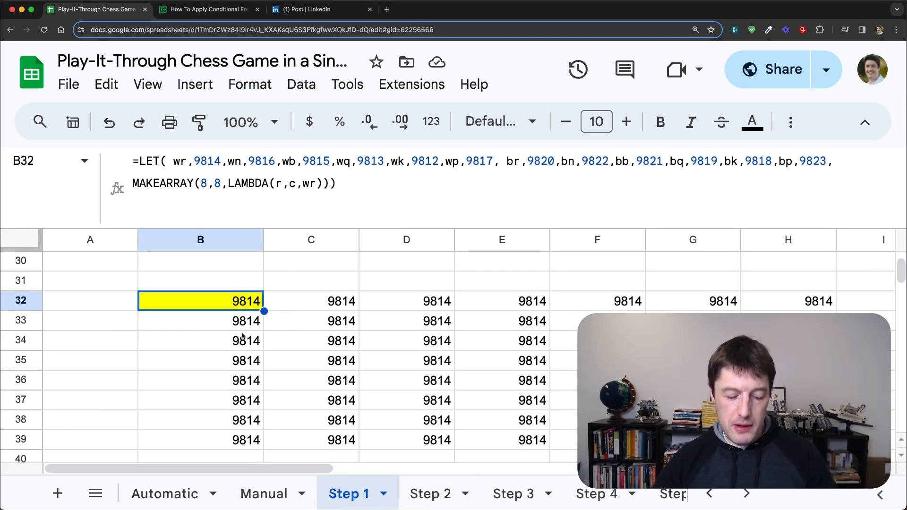
pyautogui.click(424, 481)
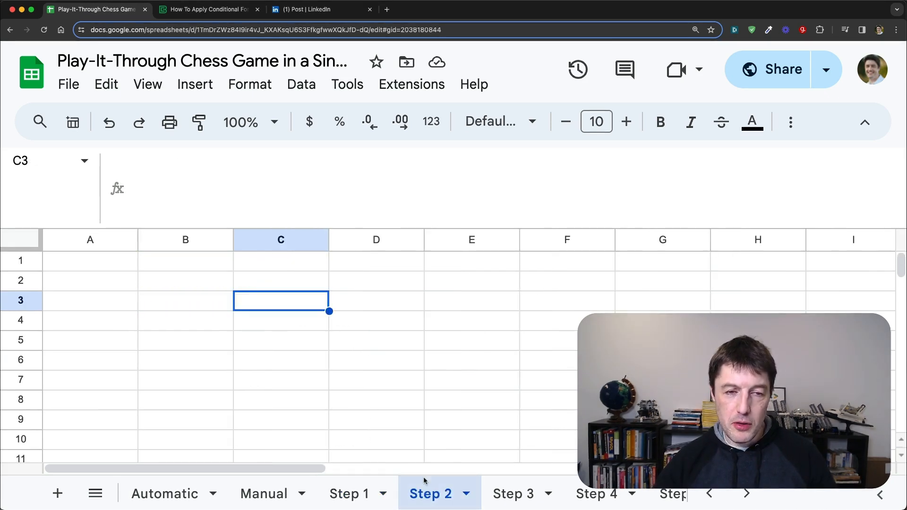
pyautogui.write('=LET( wr,9814,wn,9816,wb,9815,wq,9813,wk,9812,wp,9817, br,9820,bn,9822,bb,9821,bq,9819,bk,9818,bp,9823, MAKEARRAY(8,8,LAMBDA(r,c,wr)))')
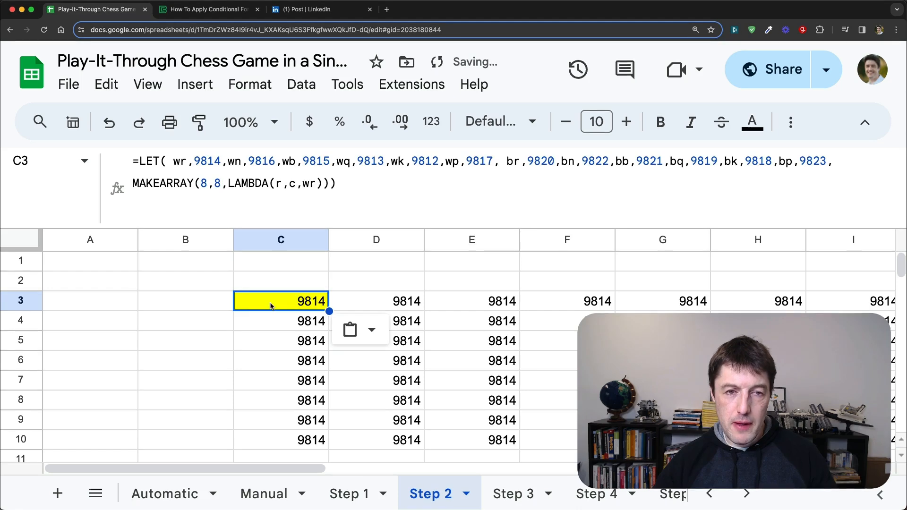
# Step: Replace wr in the LAMBDA of cell C3's formula with an opening IFS function on a new line
pyautogui.click(305, 184)
pyautogui.doubleClick(308, 183)
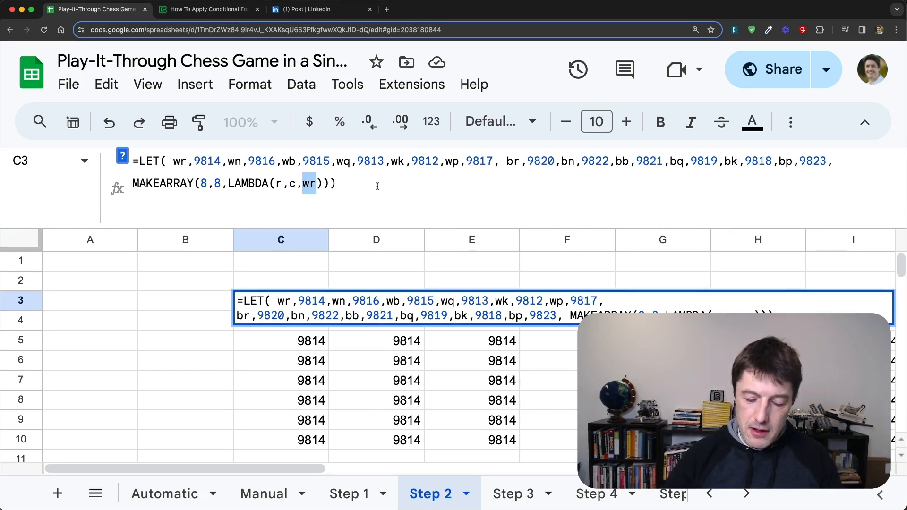
pyautogui.press('BackSpace')
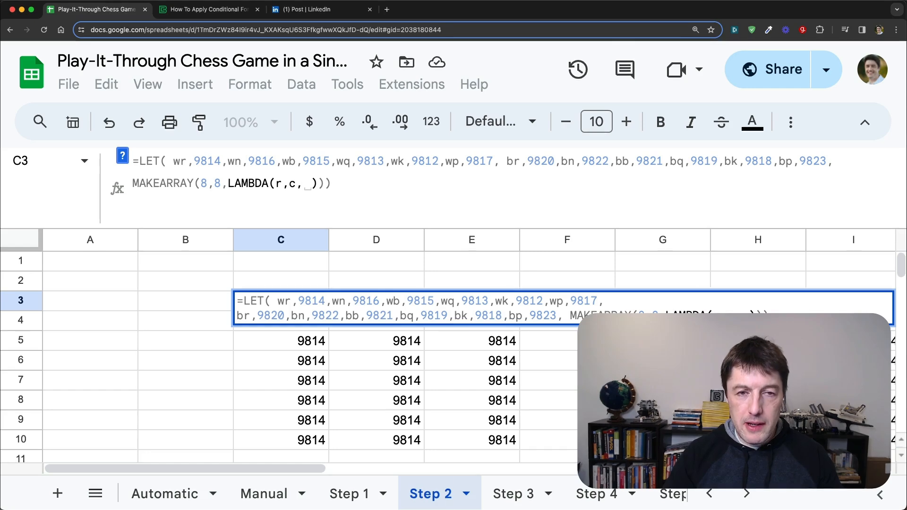
pyautogui.write('IFS')
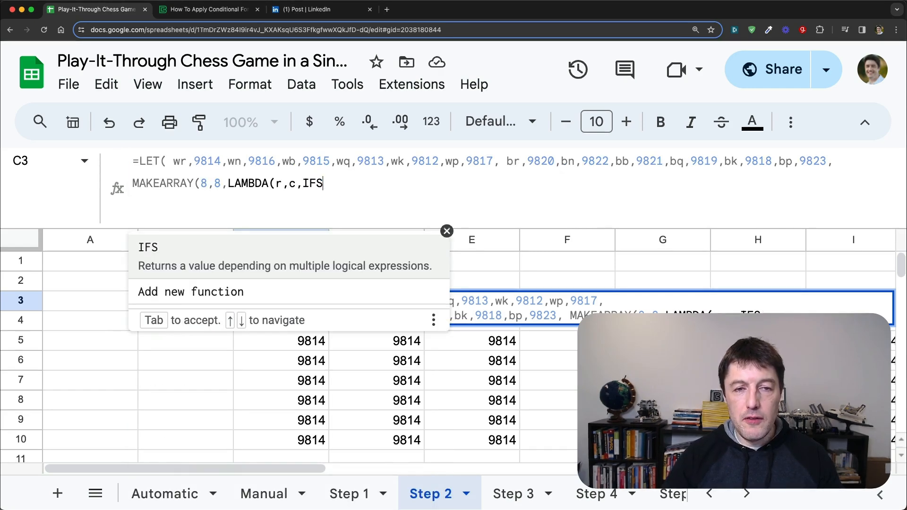
pyautogui.press('Left')
pyautogui.press('Left')
pyautogui.press('Left')
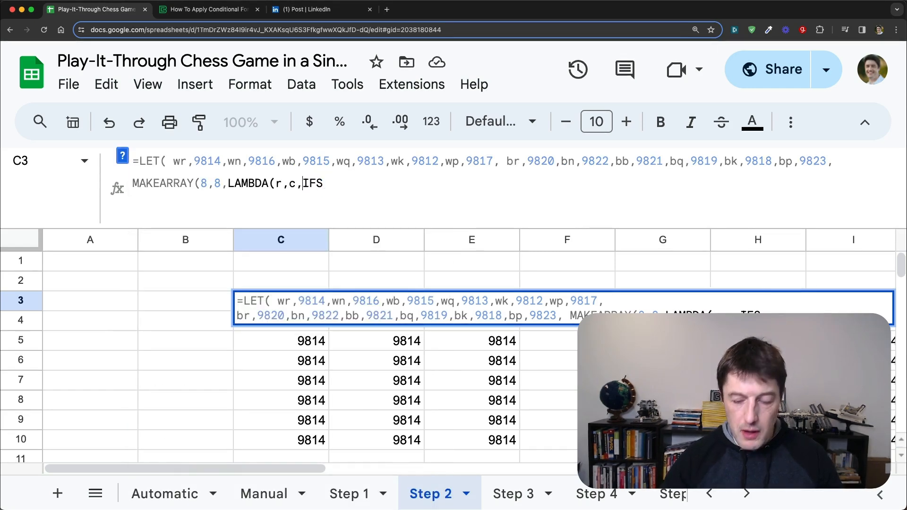
pyautogui.hotkey('alt', 'Return')
pyautogui.press('Right')
pyautogui.press('Right')
pyautogui.press('Right')
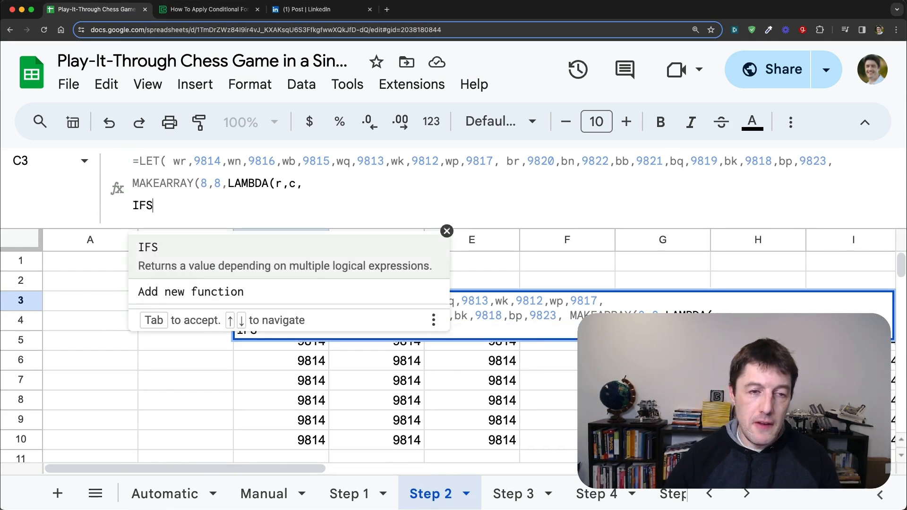
pyautogui.write('(')
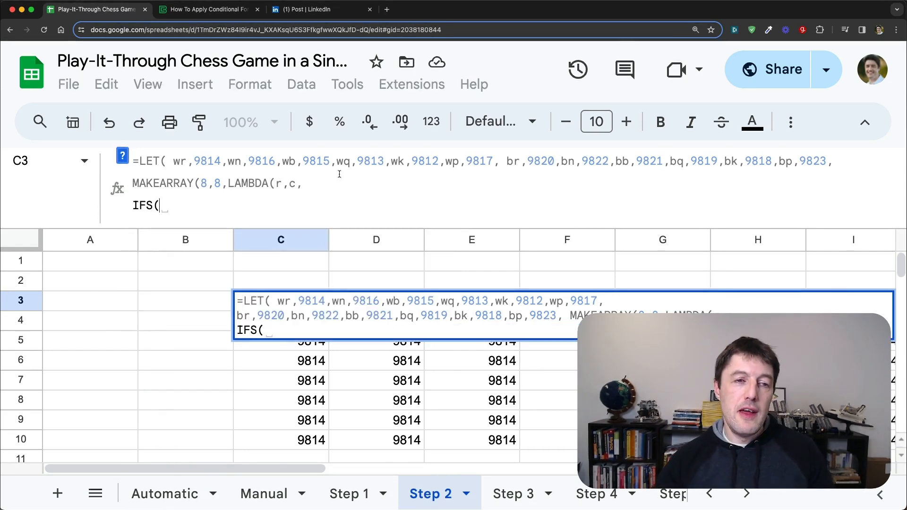
# Step: Add two conditions to the IFS in cell C3's formula: r=1 returning wr, and r=2 returning wp
pyautogui.click(122, 155)
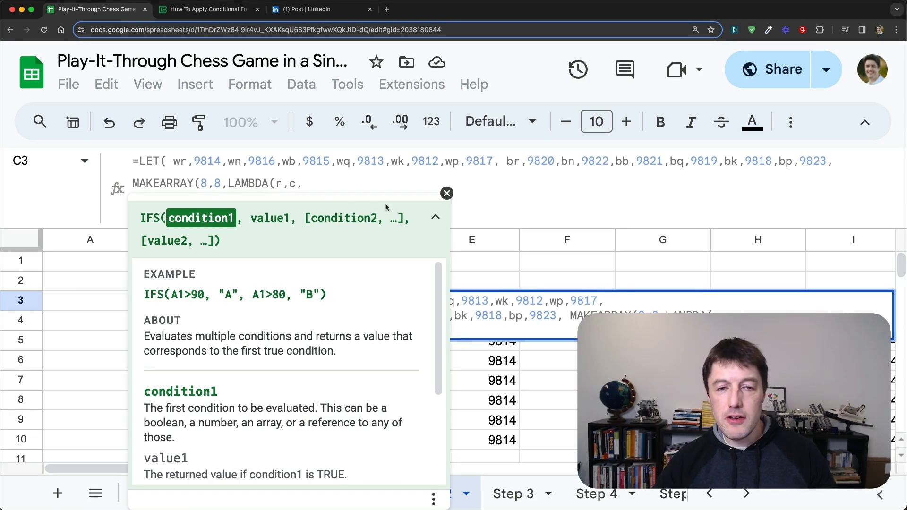
pyautogui.click(446, 193)
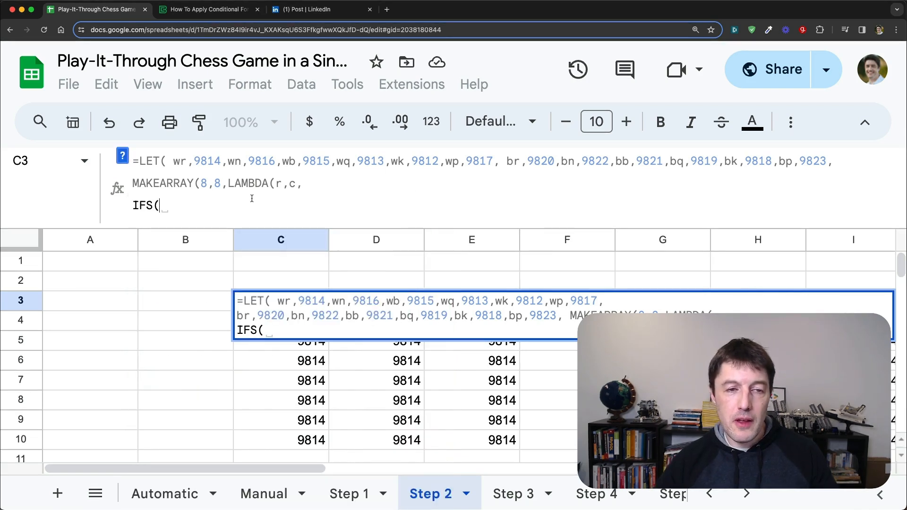
pyautogui.write('r')
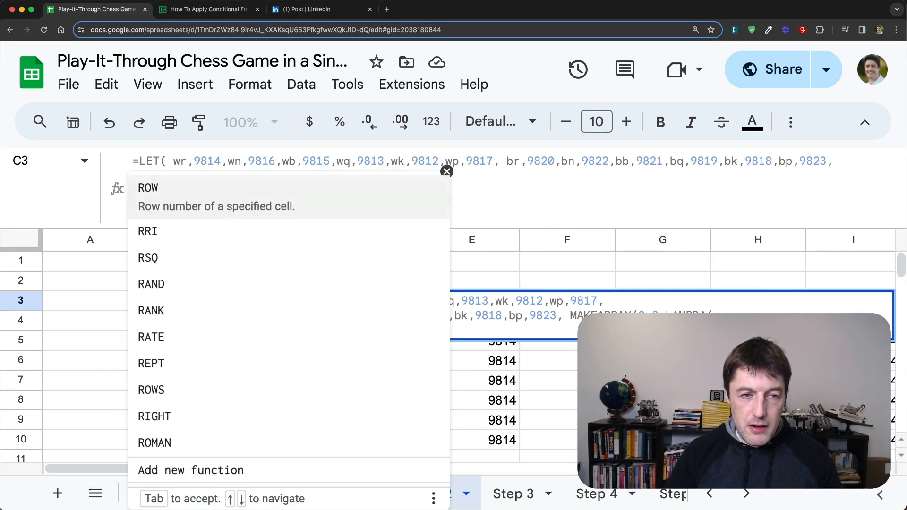
pyautogui.write('=1')
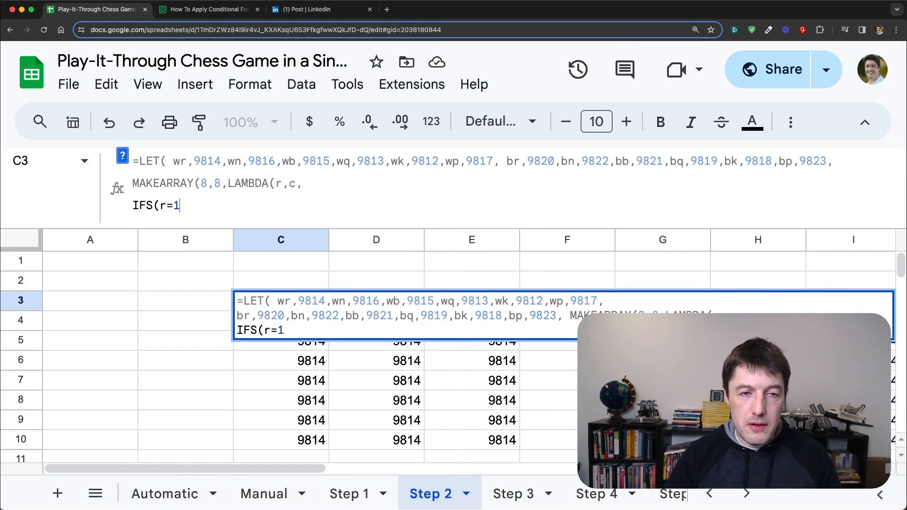
pyautogui.write(',wr')
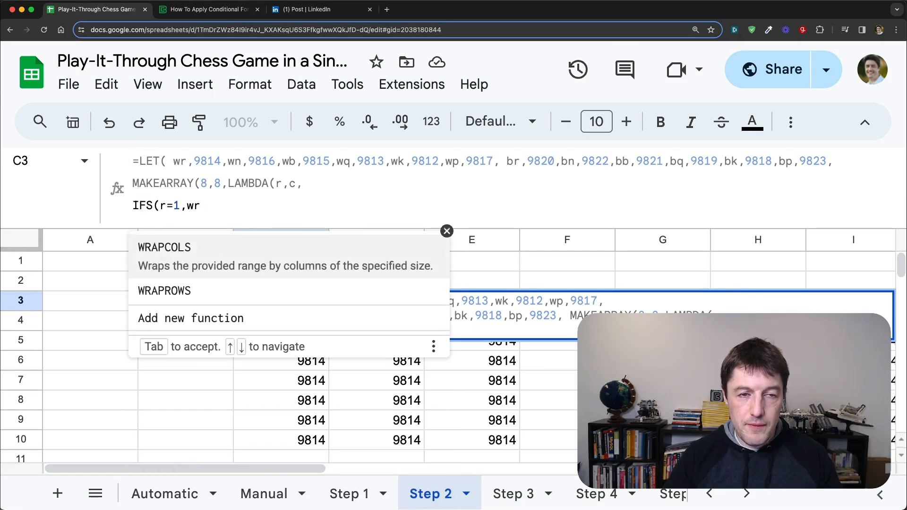
pyautogui.write(',r')
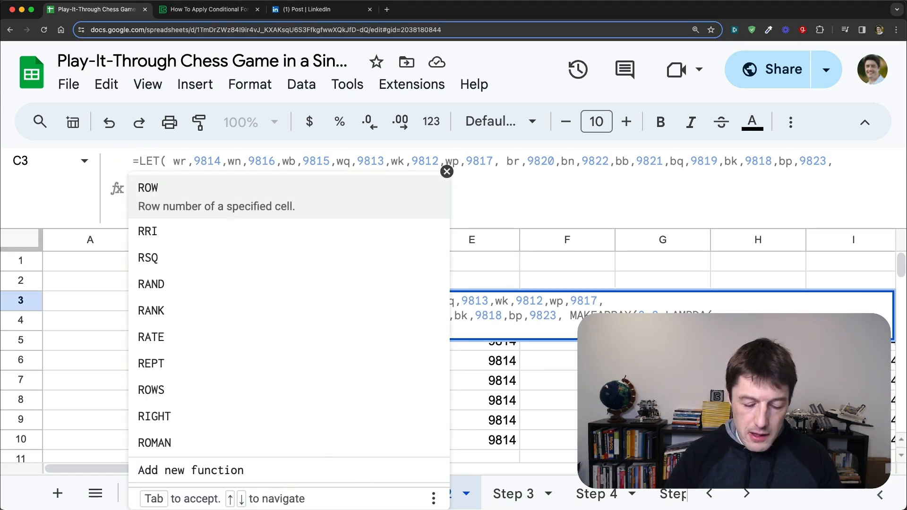
pyautogui.write('=2, ')
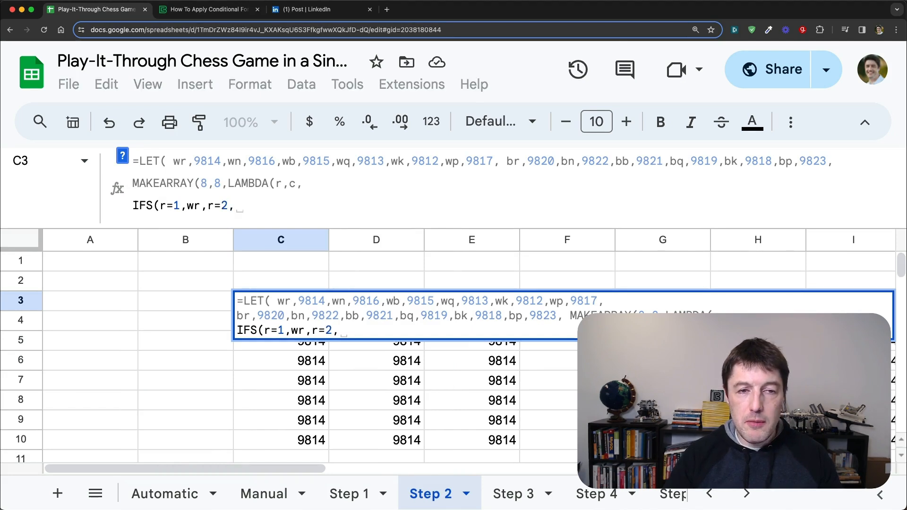
pyautogui.write('wp')
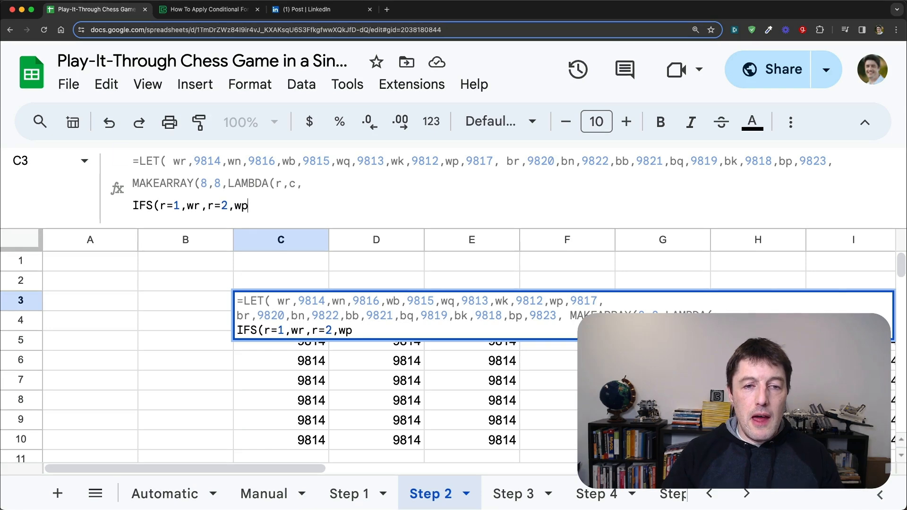
pyautogui.write(',T')
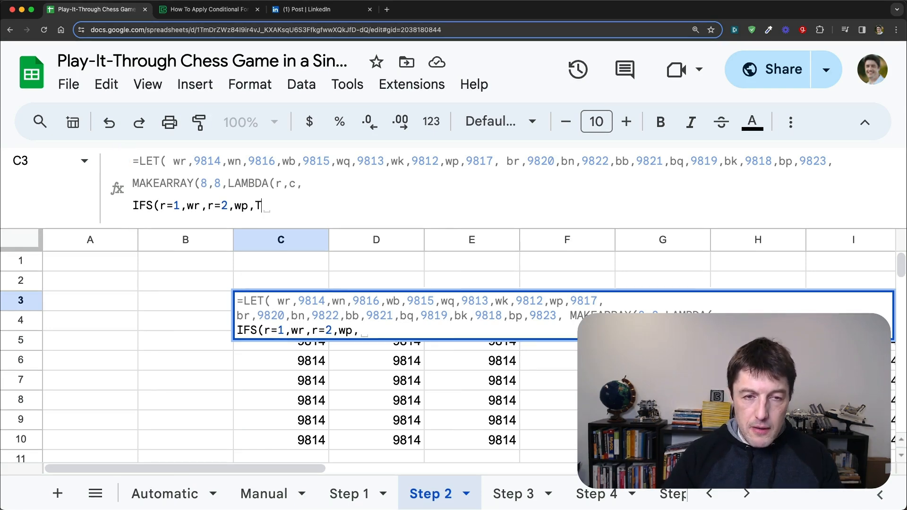
pyautogui.write('RUE')
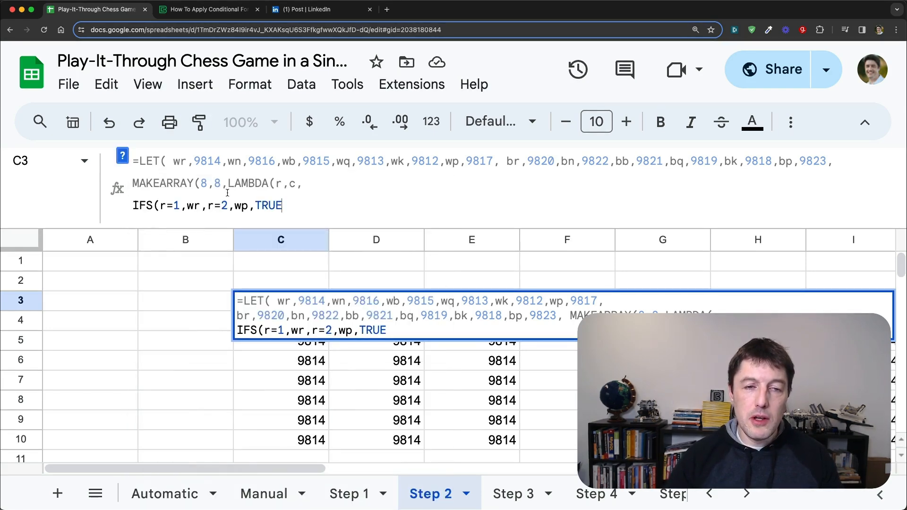
# Step: Complete the IFS in cell C3 with a TRUE,0 default, close all open parentheses and enter the formula
pyautogui.moveTo(256, 206); pyautogui.dragTo(282, 206)
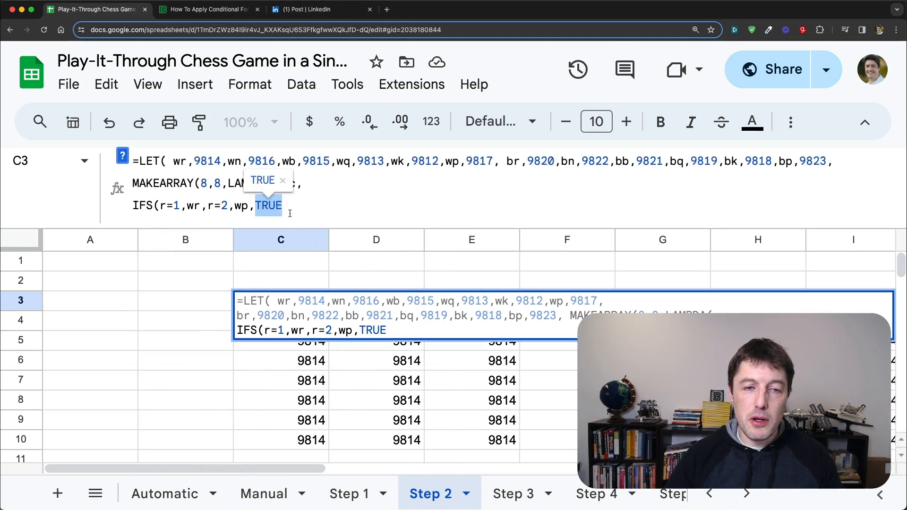
pyautogui.click(288, 205)
pyautogui.write(',')
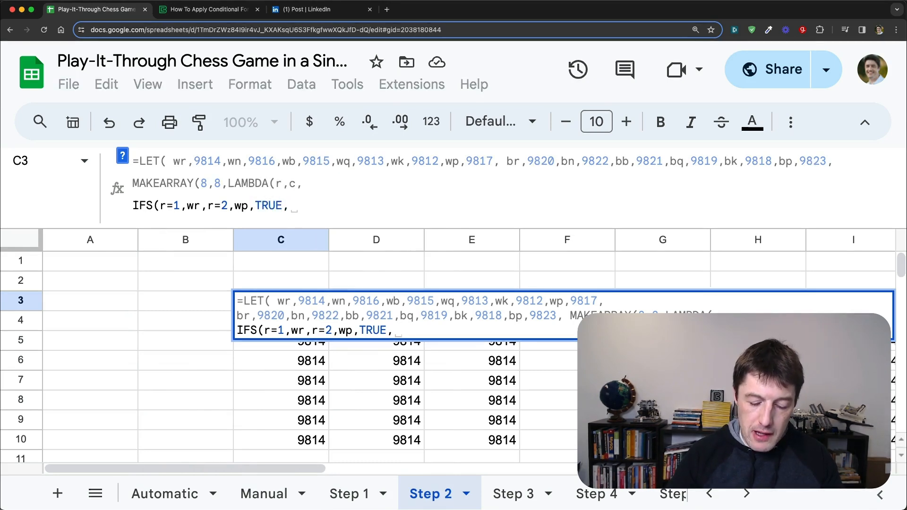
pyautogui.write('0')
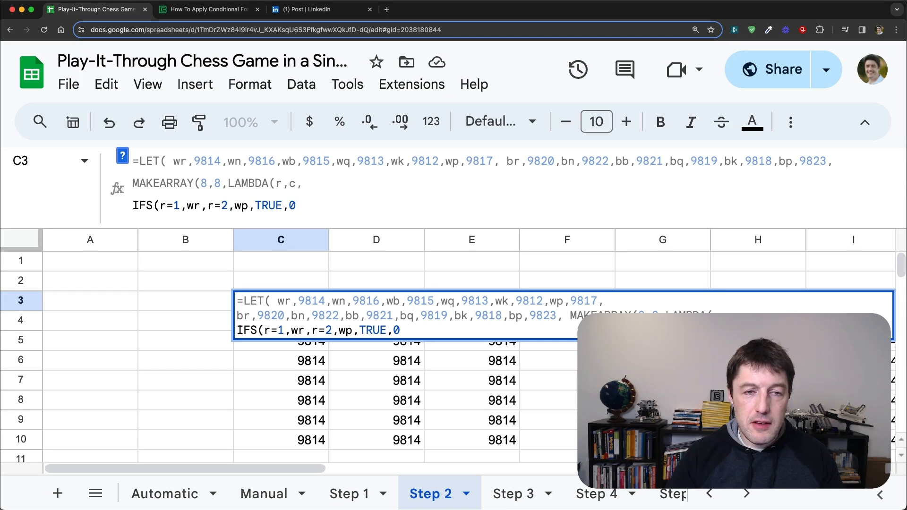
pyautogui.write(')))')
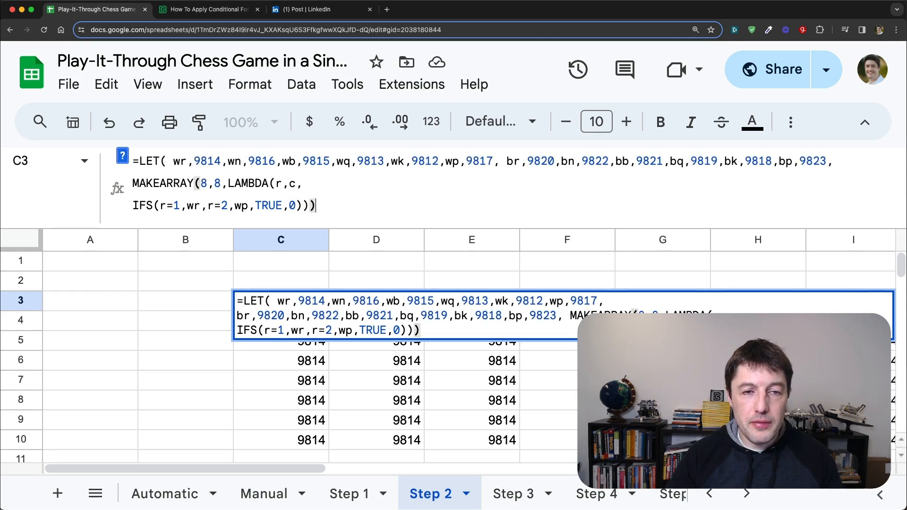
pyautogui.write(')')
pyautogui.press('Return')
pyautogui.press('Up')
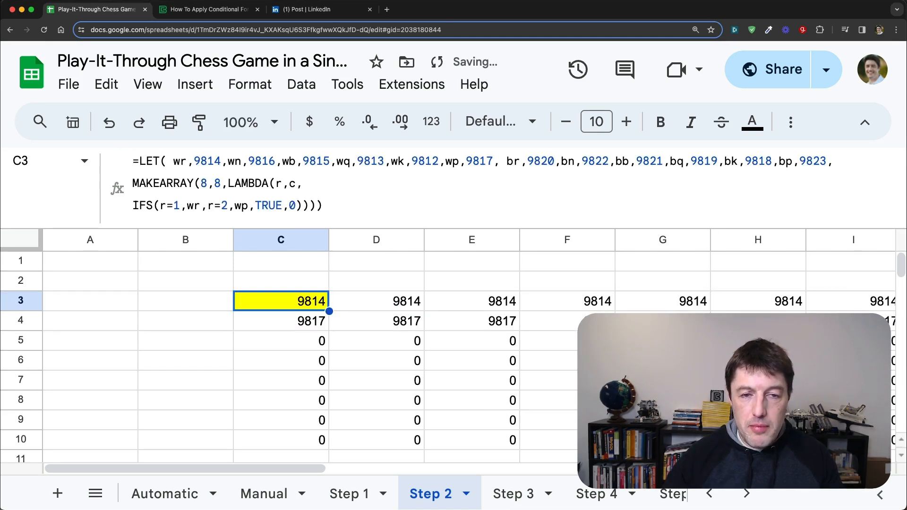
pyautogui.moveTo(315, 305); pyautogui.dragTo(830, 304)
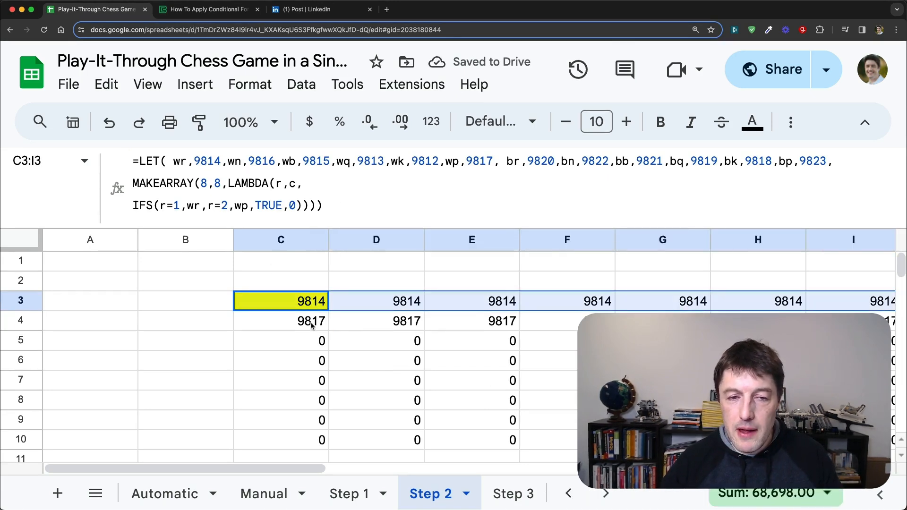
pyautogui.moveTo(311, 325); pyautogui.dragTo(850, 325)
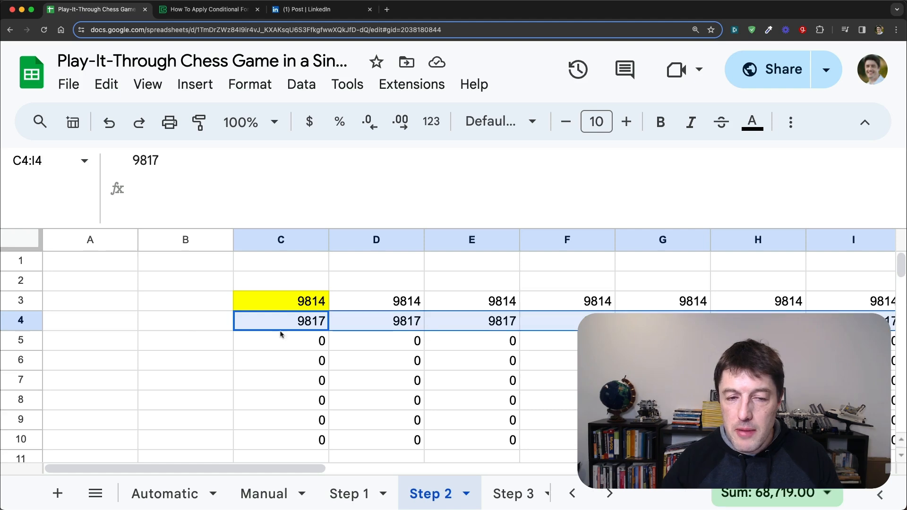
pyautogui.moveTo(293, 345); pyautogui.dragTo(289, 433)
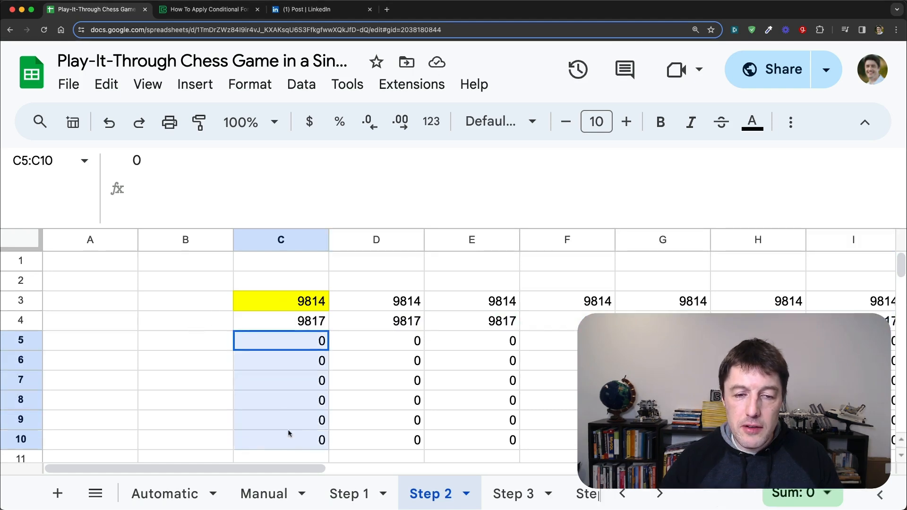
# Step: Insert an opening AND function before r=1 in cell C3's IFS and add c=1 as its second condition
pyautogui.click(314, 302)
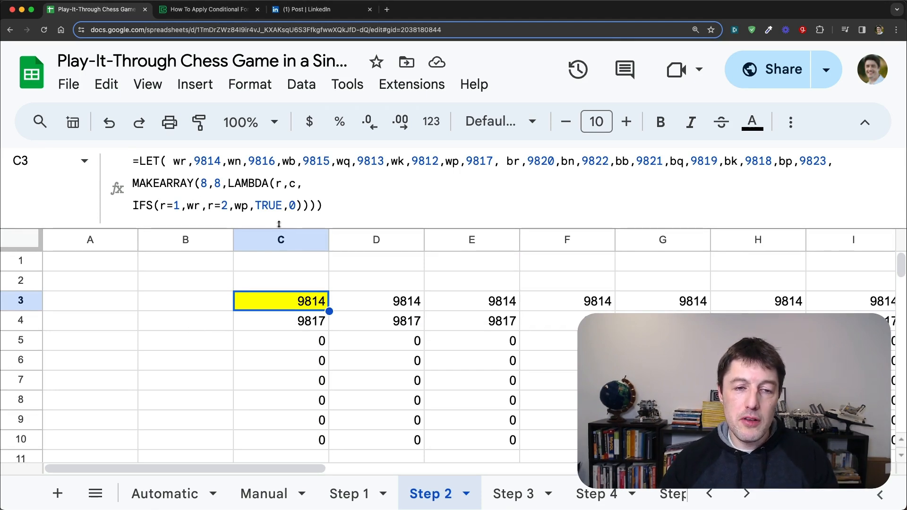
pyautogui.doubleClick(143, 205)
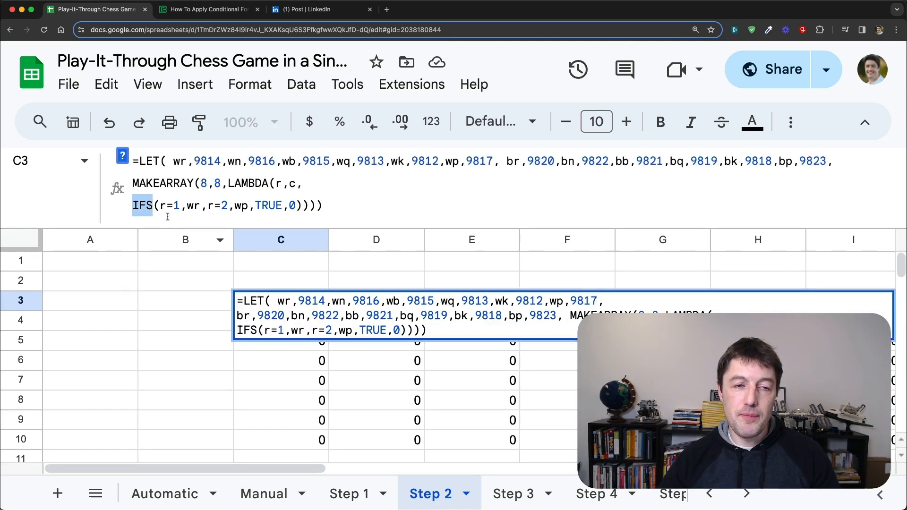
pyautogui.press('Escape')
pyautogui.click(224, 217)
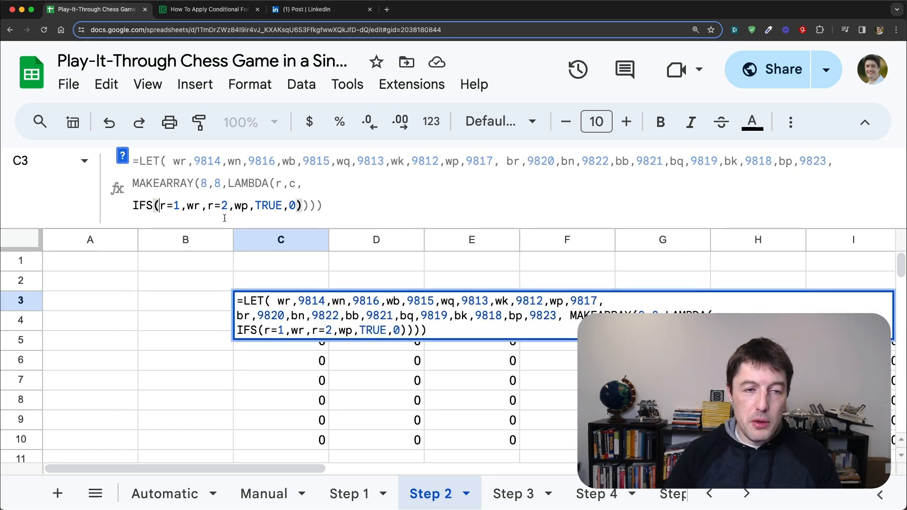
pyautogui.write('AND(')
pyautogui.press('Right')
pyautogui.press('Right')
pyautogui.press('Right')
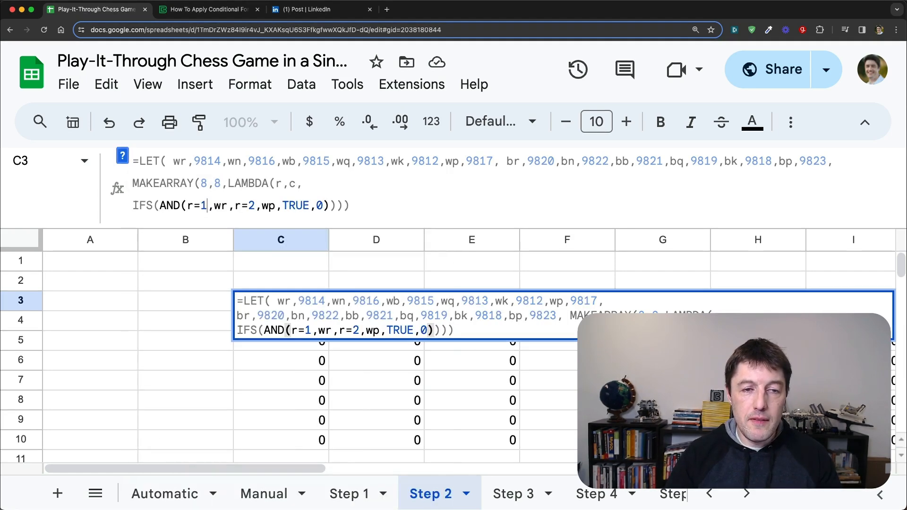
pyautogui.write(',c')
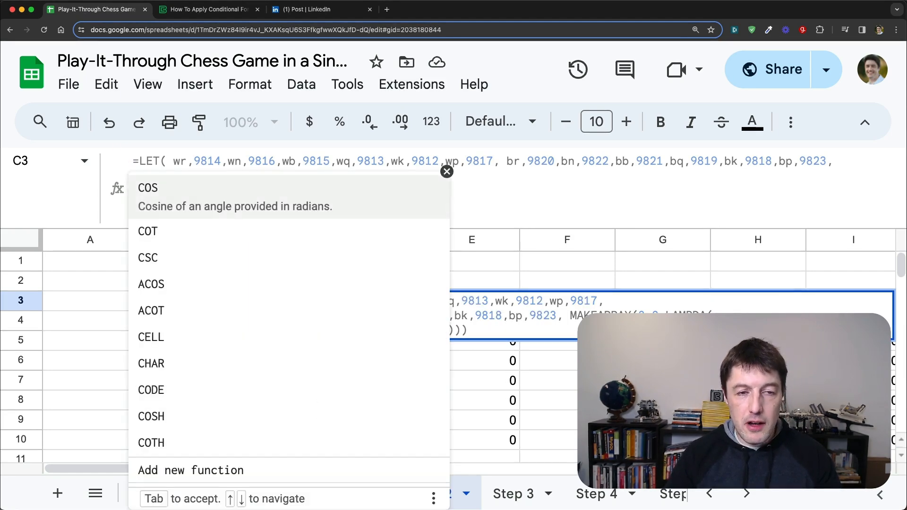
pyautogui.write('=1')
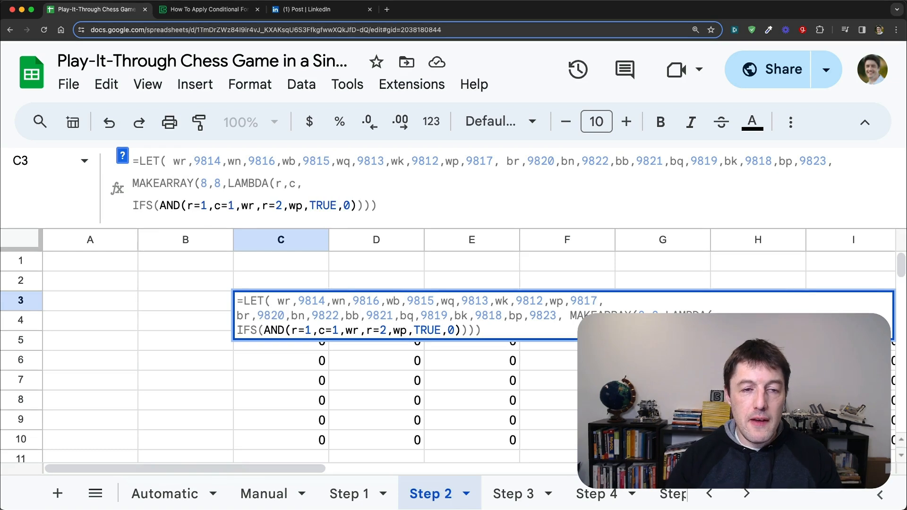
# Step: Close the AND function after c=1 in cell C3's formula and enter the updated formula
pyautogui.moveTo(215, 207); pyautogui.dragTo(235, 207)
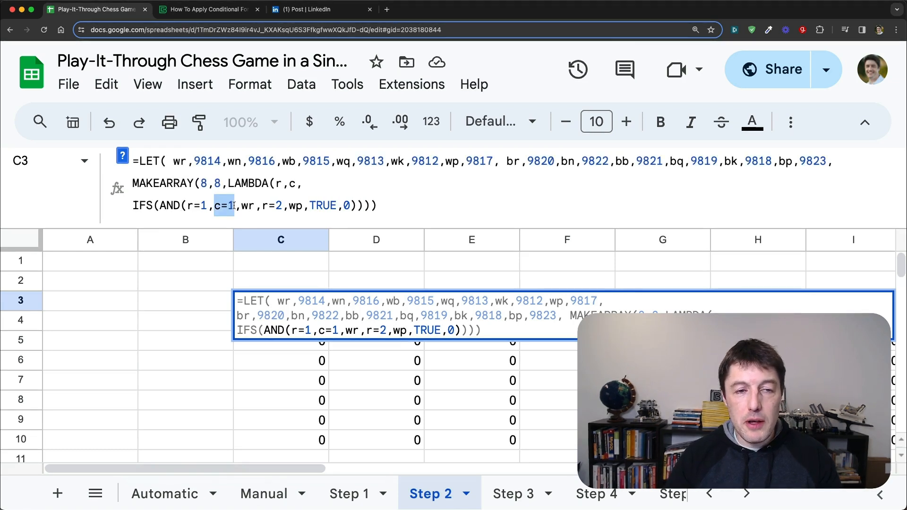
pyautogui.click(237, 209)
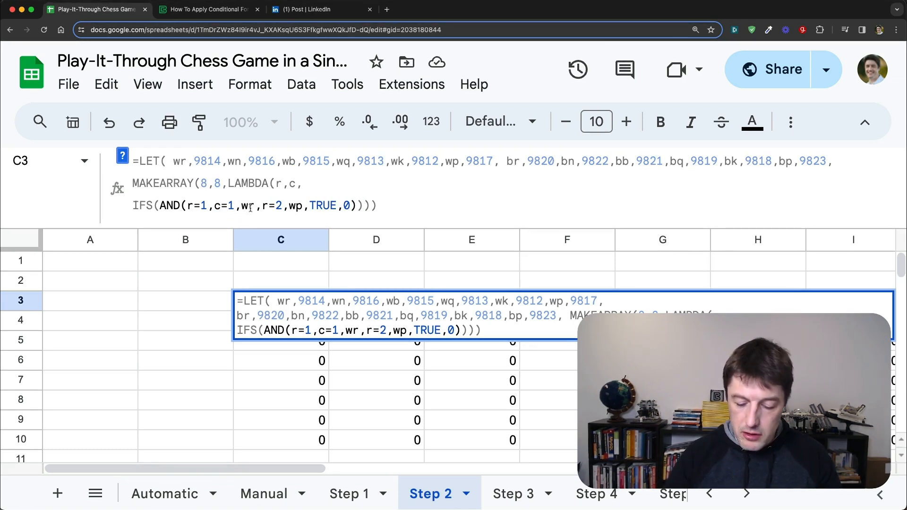
pyautogui.write(')')
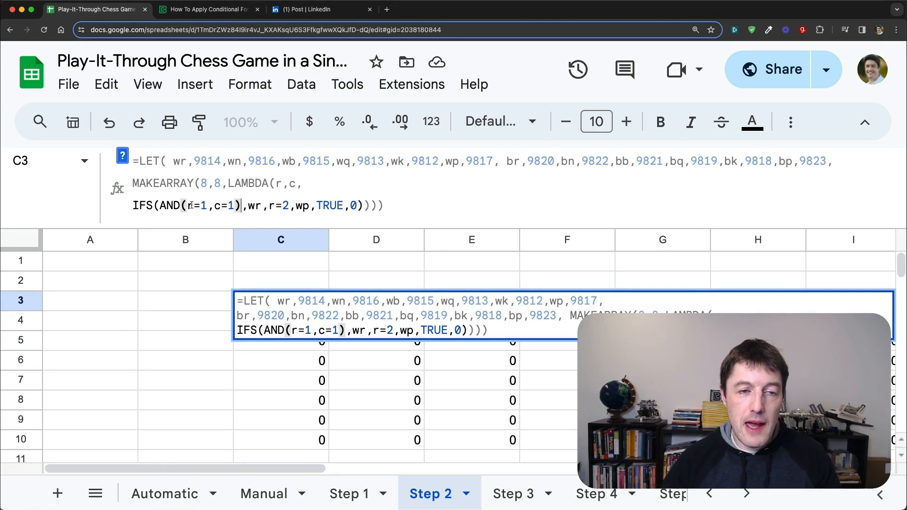
pyautogui.moveTo(187, 206); pyautogui.dragTo(236, 205)
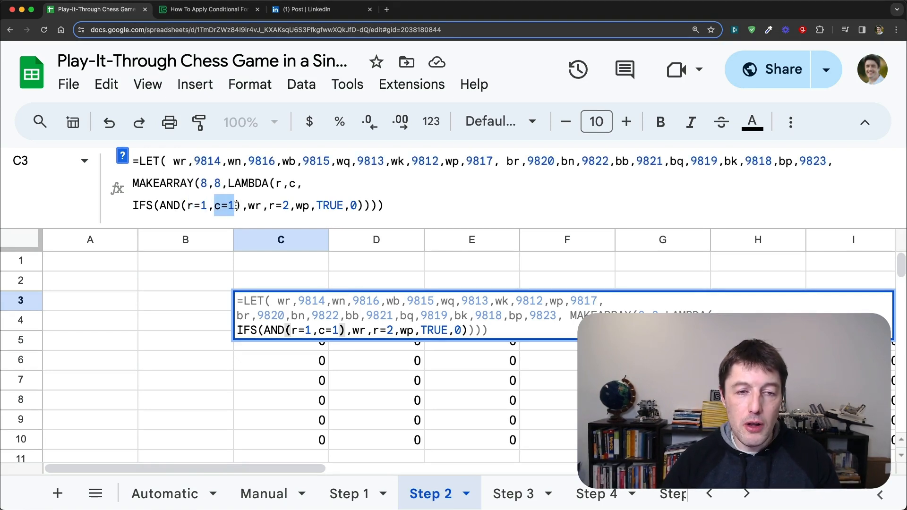
pyautogui.click(260, 205)
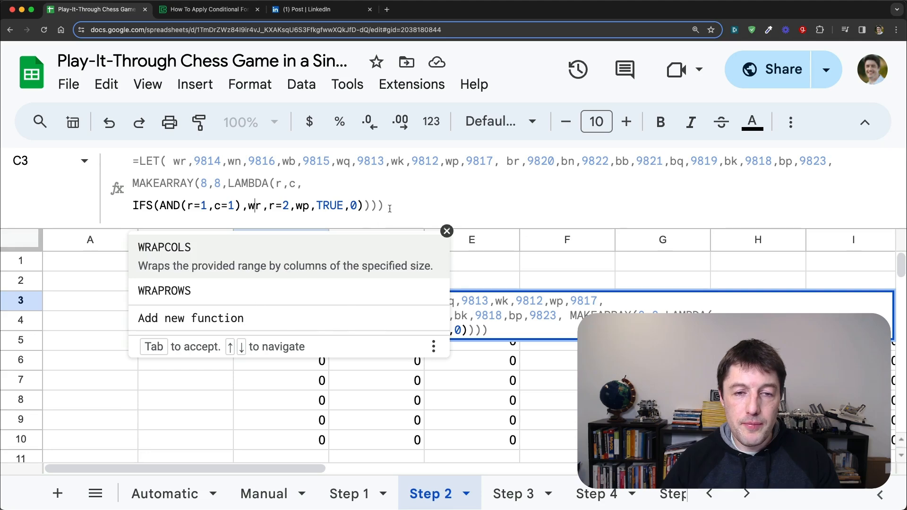
pyautogui.click(442, 211)
pyautogui.press('Return')
pyautogui.press('Up')
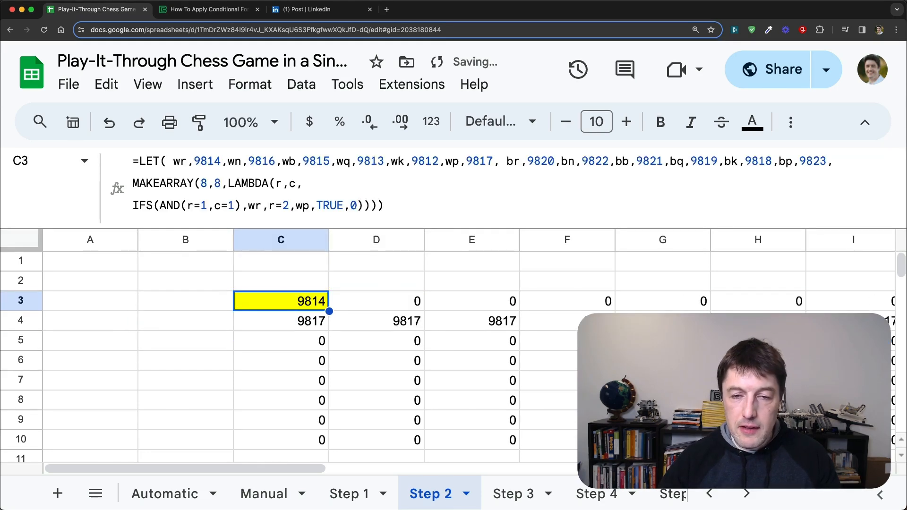
# Step: Examine the output values across row 3 and the IFS portion of cell C3's formula
pyautogui.press('Right')
pyautogui.press('Right')
pyautogui.press('Right')
pyautogui.press('Right')
pyautogui.press('Right')
pyautogui.press('Right')
pyautogui.press('Right')
pyautogui.press('Left')
pyautogui.press('Left')
pyautogui.press('Left')
pyautogui.press('Left')
pyautogui.press('Left')
pyautogui.press('Left')
pyautogui.press('Left')
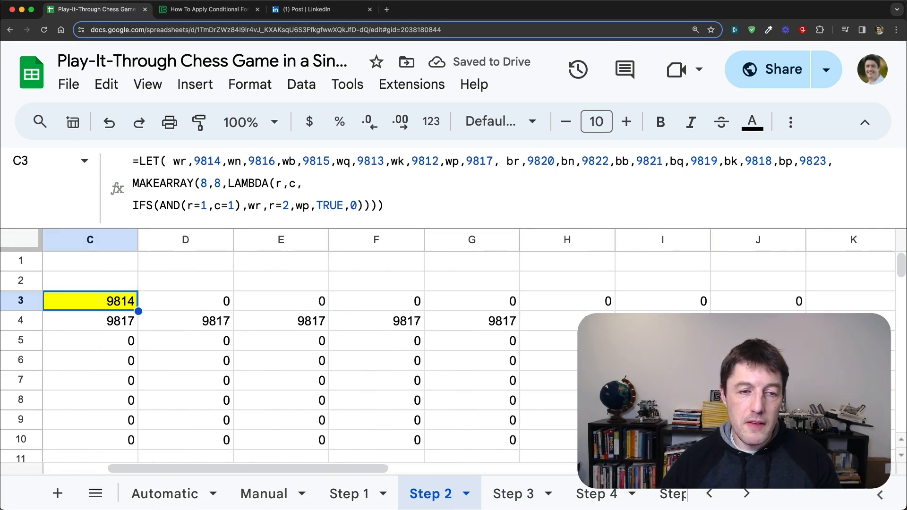
pyautogui.press('Left')
pyautogui.press('Left')
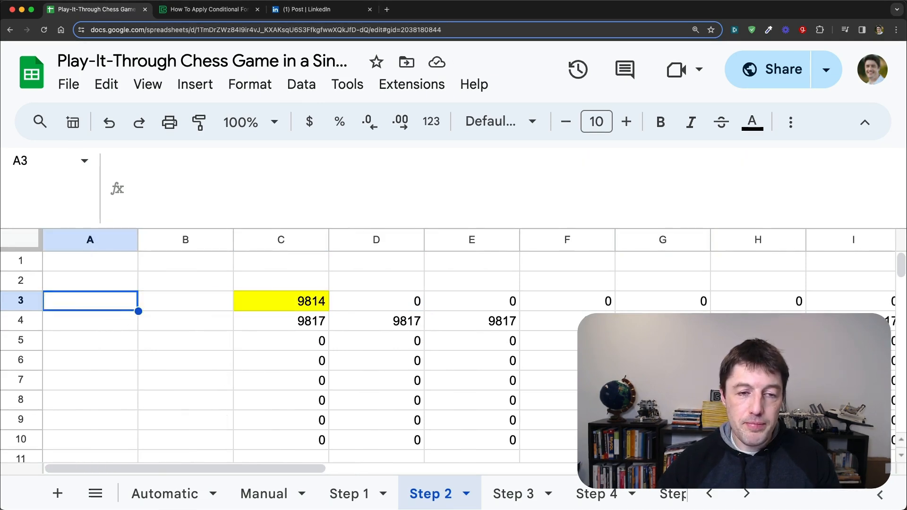
pyautogui.press('Right')
pyautogui.press('Right')
pyautogui.press('Right')
pyautogui.press('Left')
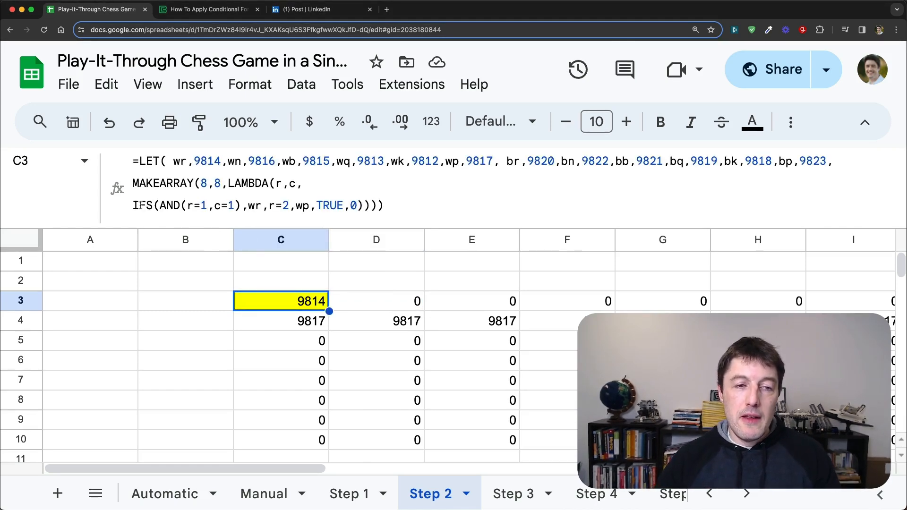
pyautogui.click(155, 205)
pyautogui.doubleClick(156, 206)
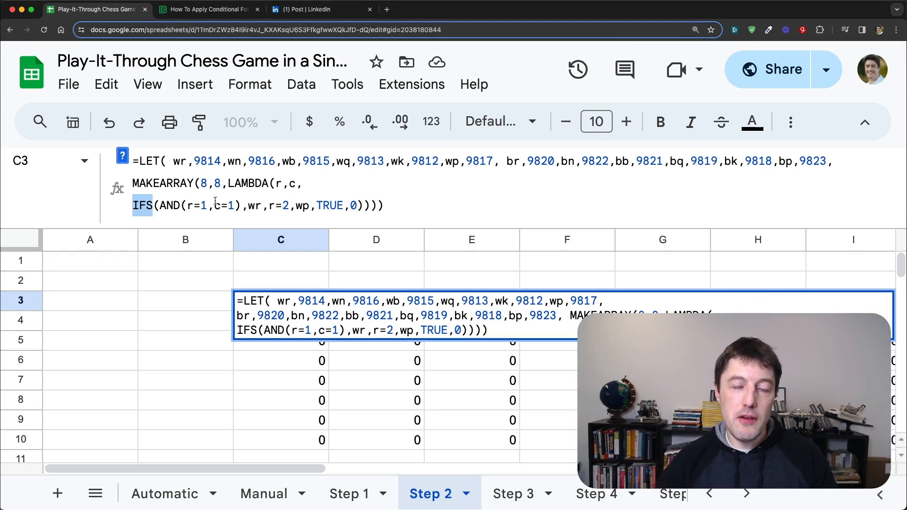
pyautogui.press('Escape')
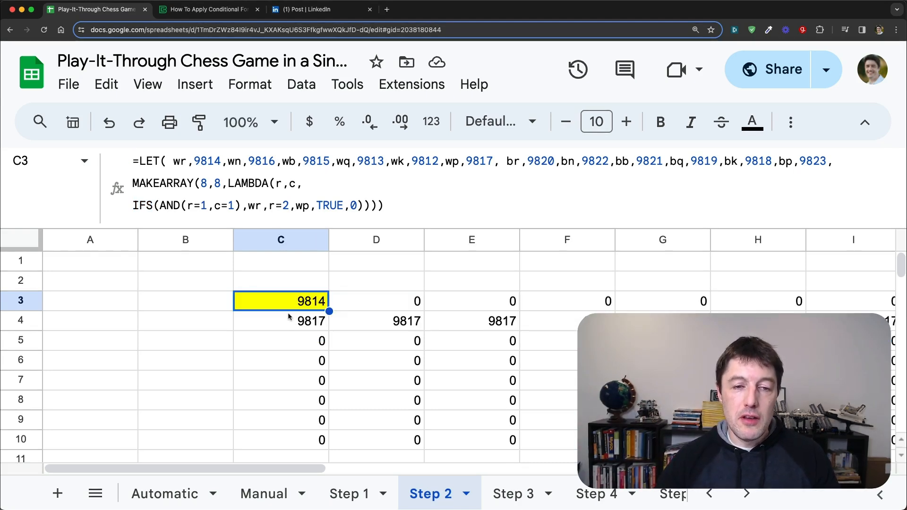
# Step: Open cell C14's finished formula in an enlarged formula bar and examine its LET piece definitions and the MAKEARRAY LAMBDA line
pyautogui.scroll(-5, 289, 315)
pyautogui.click(297, 379)
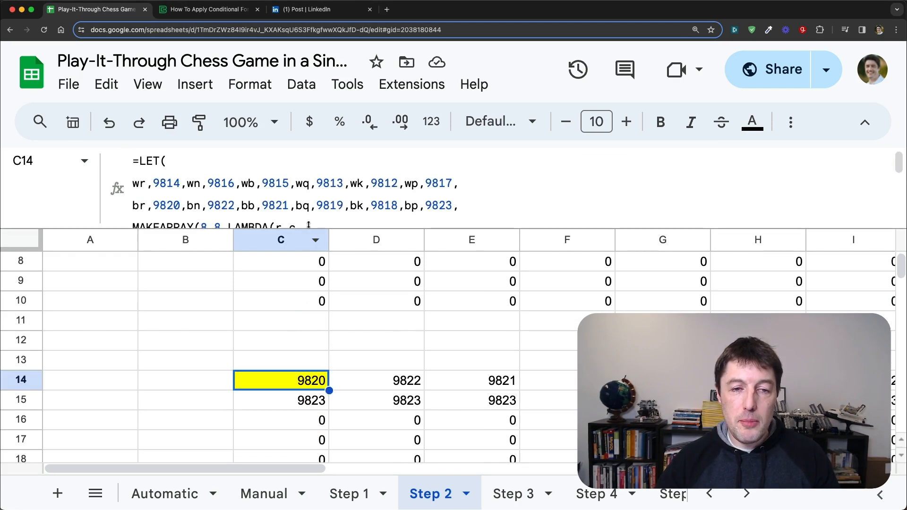
pyautogui.moveTo(309, 224); pyautogui.dragTo(309, 284)
pyautogui.click(441, 205)
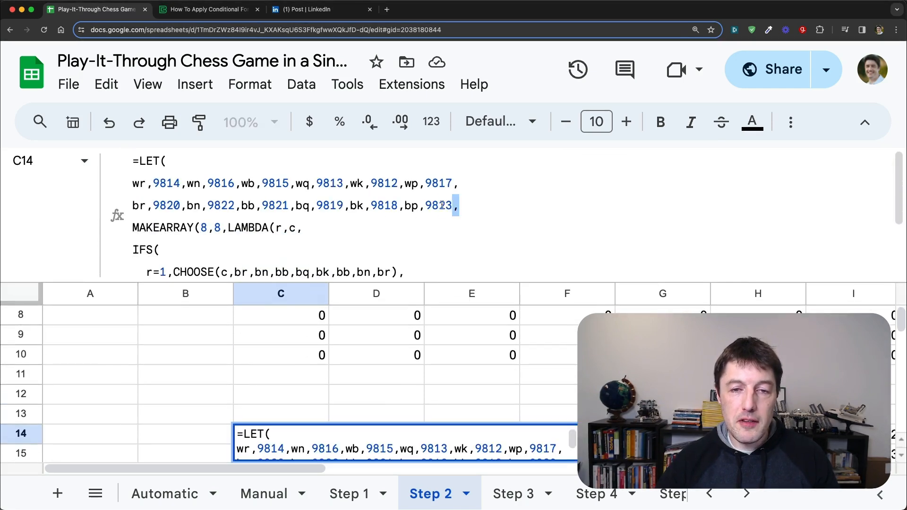
pyautogui.moveTo(441, 204); pyautogui.dragTo(173, 159)
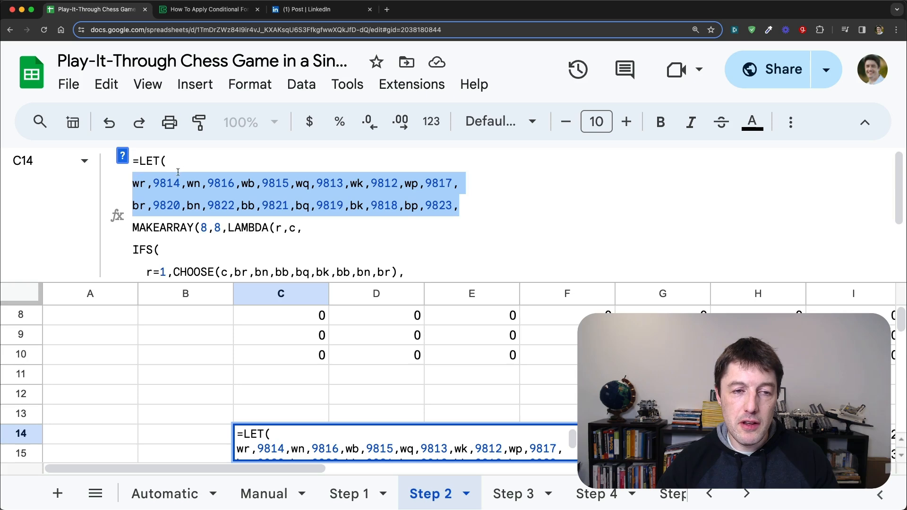
pyautogui.moveTo(137, 227); pyautogui.dragTo(296, 228)
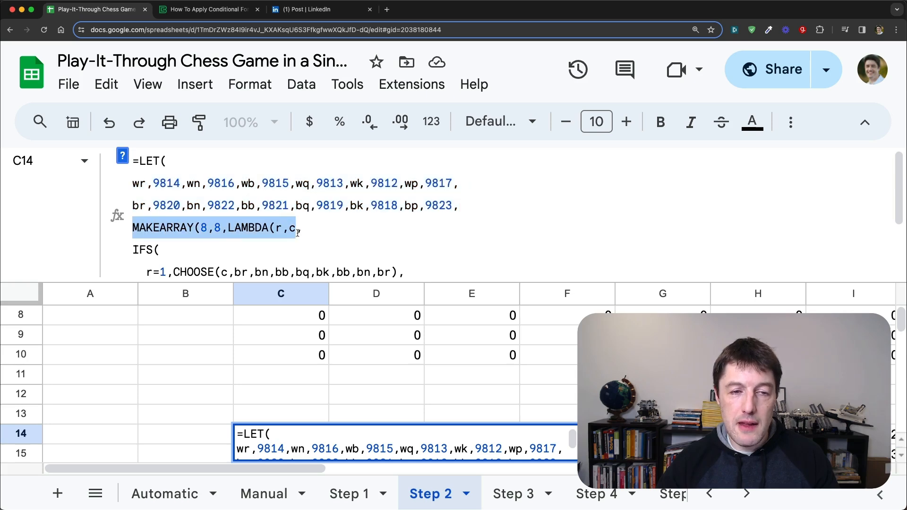
# Step: Examine the r=1 condition in cell C14's IFS and the column index c passed to its CHOOSE function
pyautogui.scroll(-2, 137, 217)
pyautogui.moveTo(136, 212); pyautogui.dragTo(149, 237)
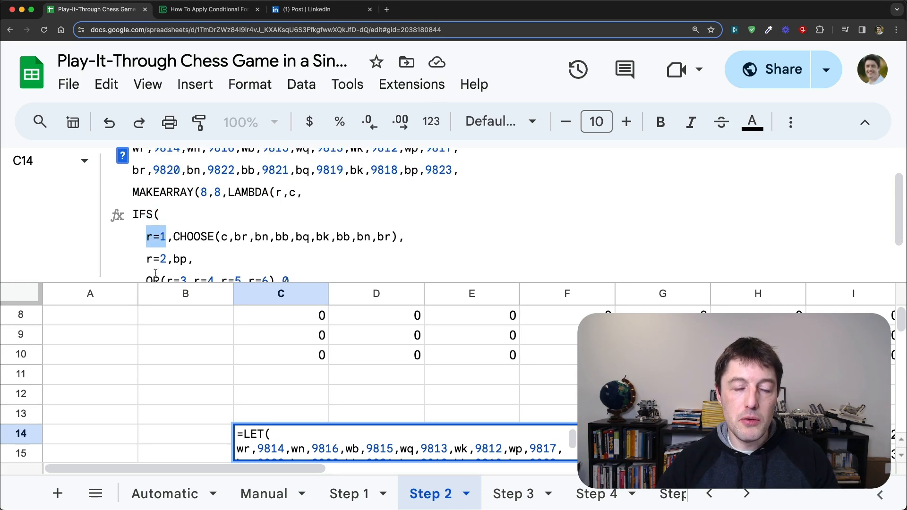
pyautogui.doubleClick(225, 237)
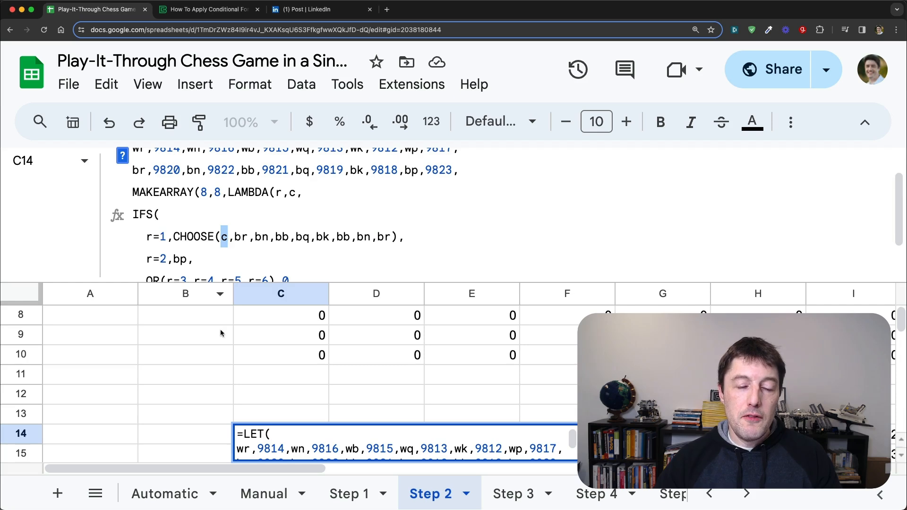
pyautogui.moveTo(174, 236); pyautogui.dragTo(226, 237)
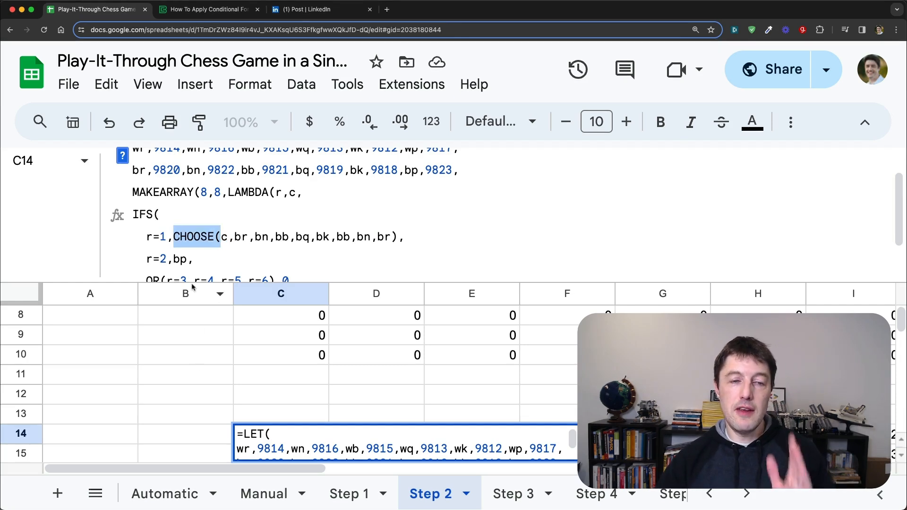
pyautogui.doubleClick(224, 236)
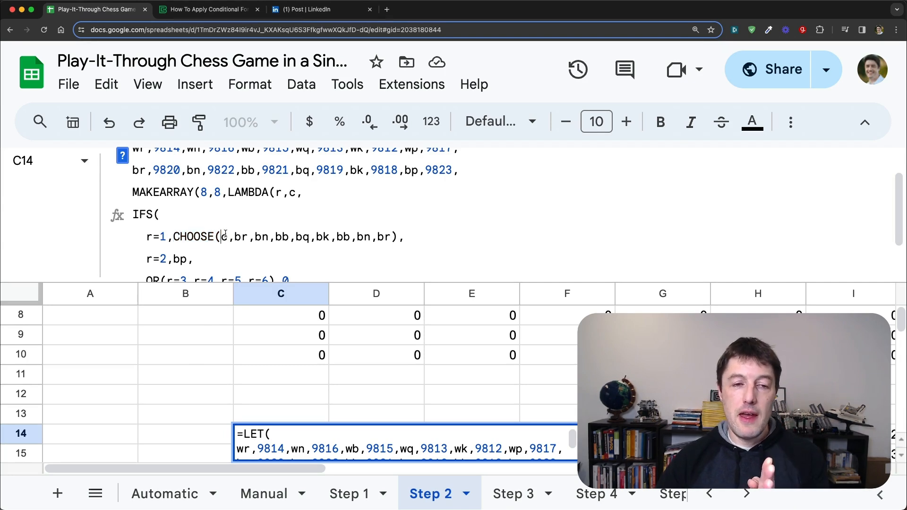
pyautogui.write('c')
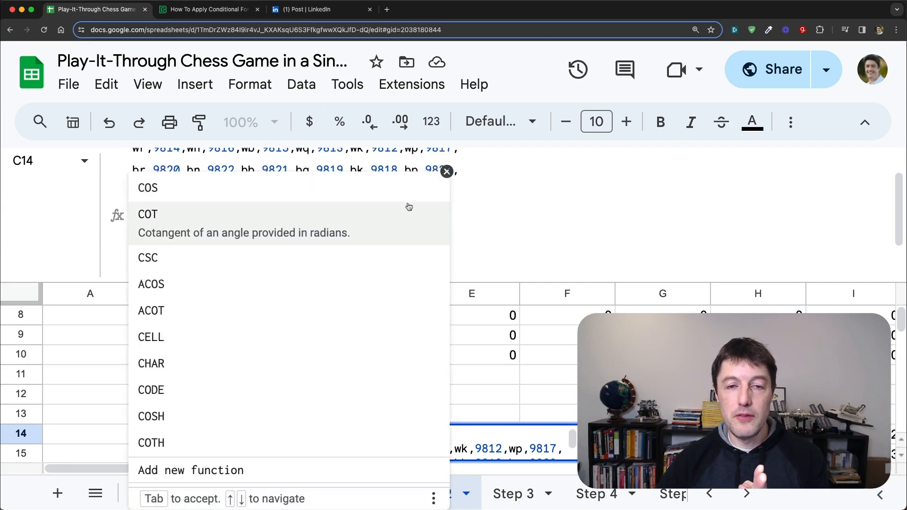
pyautogui.click(217, 237)
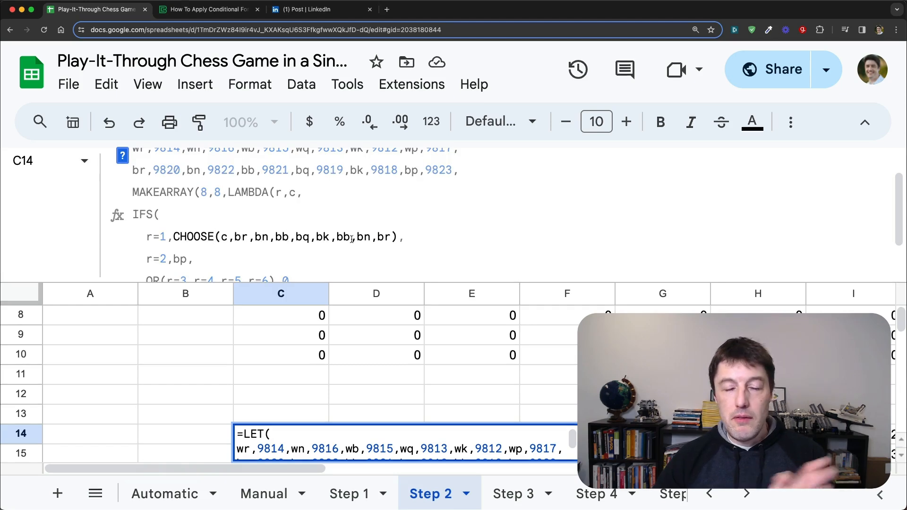
pyautogui.click(221, 237)
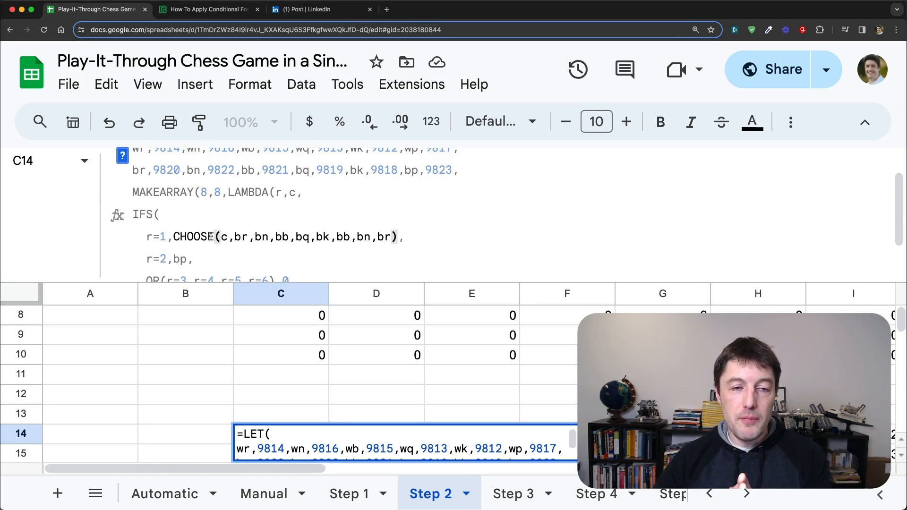
# Step: Read the CHOOSE function's help and compare its index and choices with the c and black piece arguments in cell C14
pyautogui.click(124, 157)
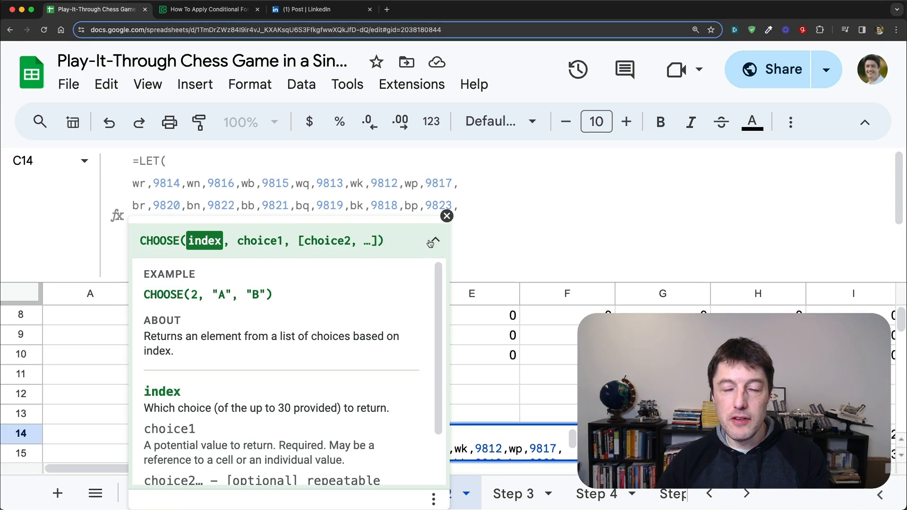
pyautogui.click(447, 216)
pyautogui.scroll(-1, 255, 265)
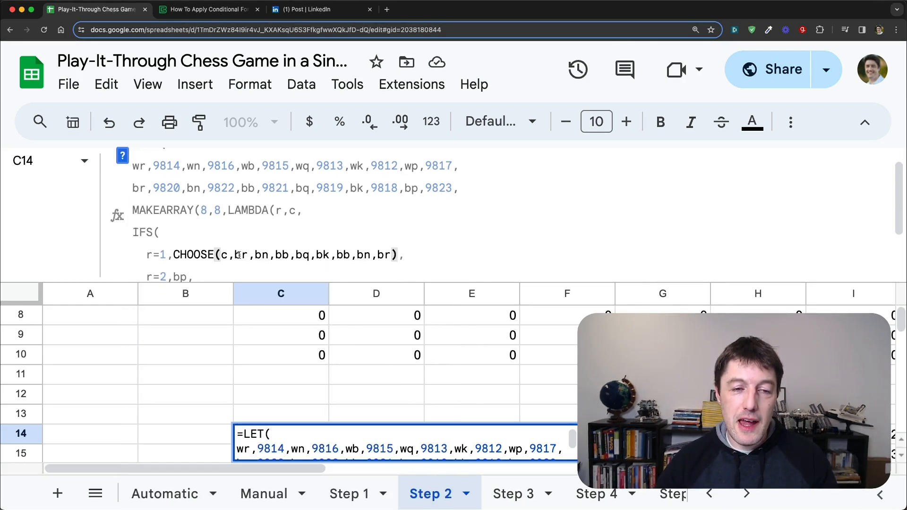
pyautogui.moveTo(236, 255); pyautogui.dragTo(393, 258)
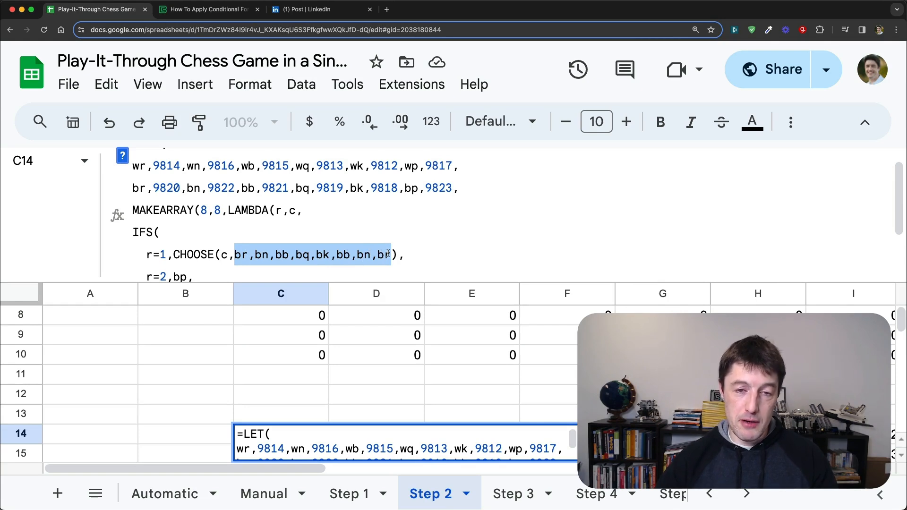
pyautogui.click(229, 255)
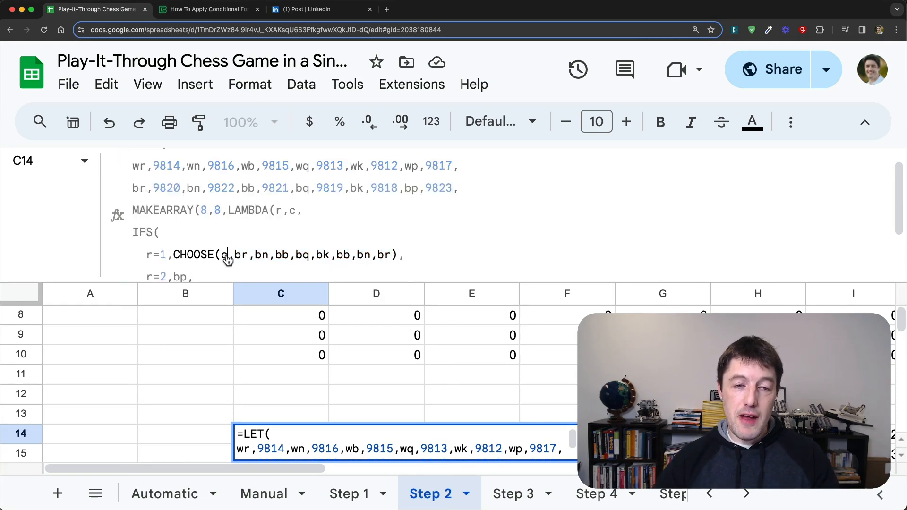
pyautogui.click(446, 170)
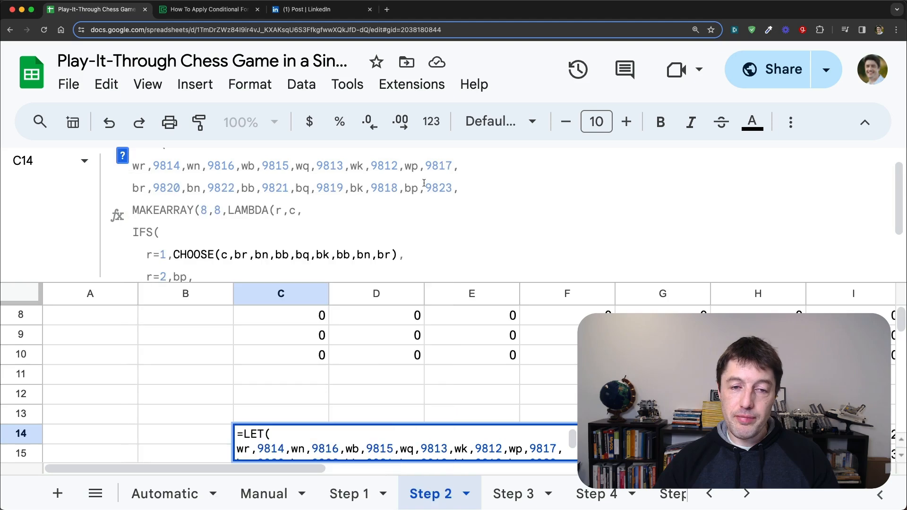
pyautogui.doubleClick(225, 254)
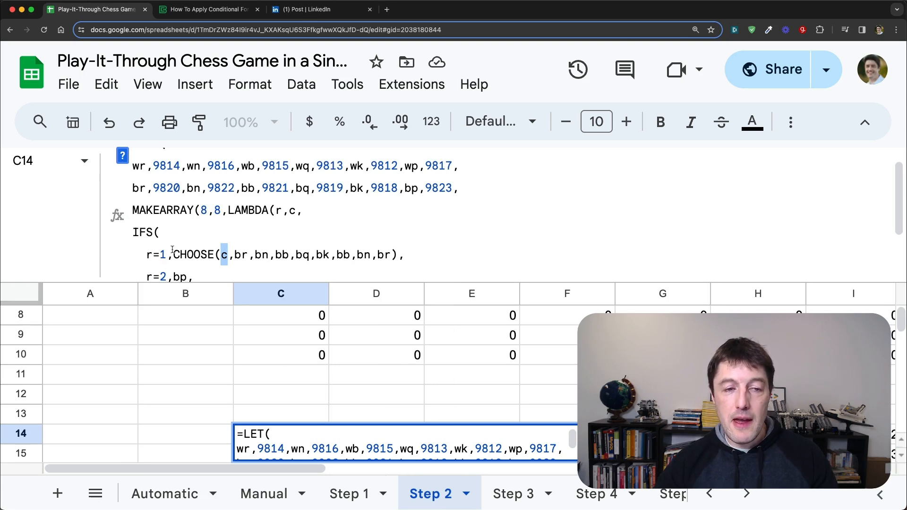
# Step: Examine the IFS conditions for rows 1 to 8 in cell C14 and how their piece names trace back to the LET definitions
pyautogui.moveTo(146, 256); pyautogui.dragTo(400, 255)
pyautogui.scroll(-2, 163, 254)
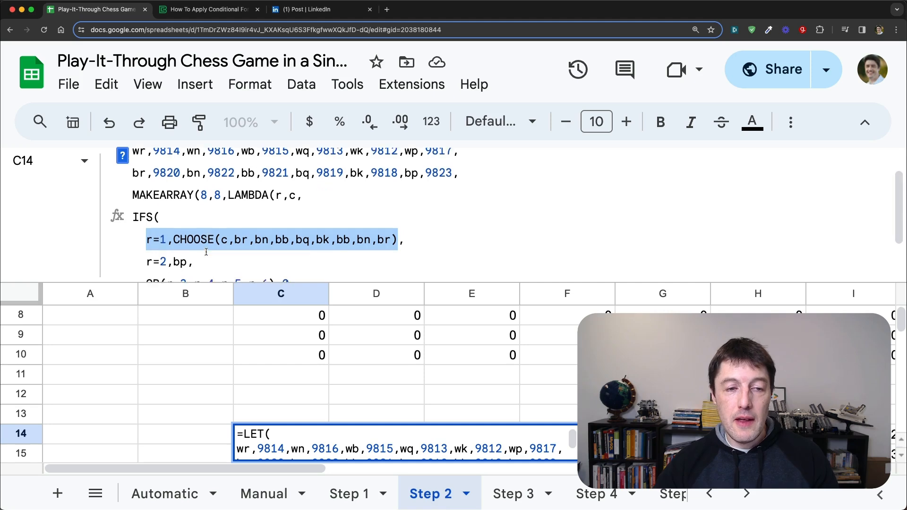
pyautogui.moveTo(147, 224); pyautogui.dragTo(281, 259)
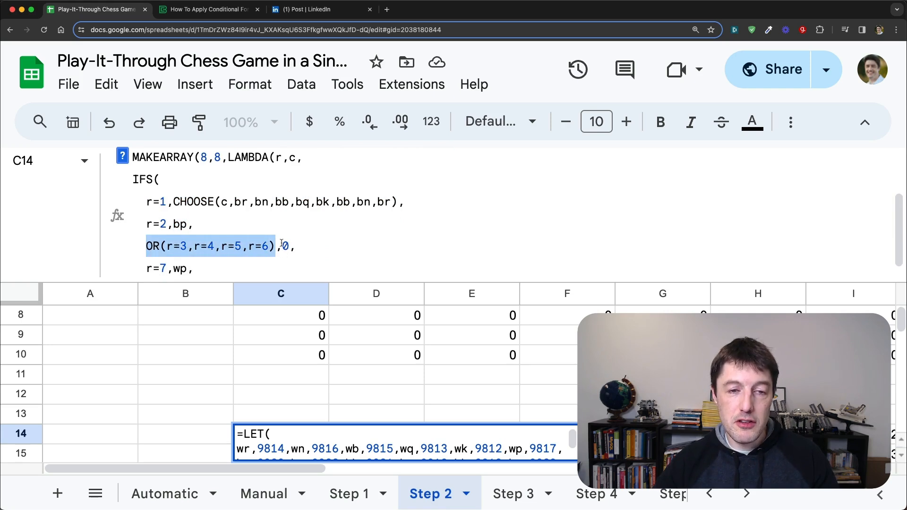
pyautogui.scroll(-1, 156, 250)
pyautogui.moveTo(147, 258); pyautogui.dragTo(432, 271)
pyautogui.scroll(-1, 240, 261)
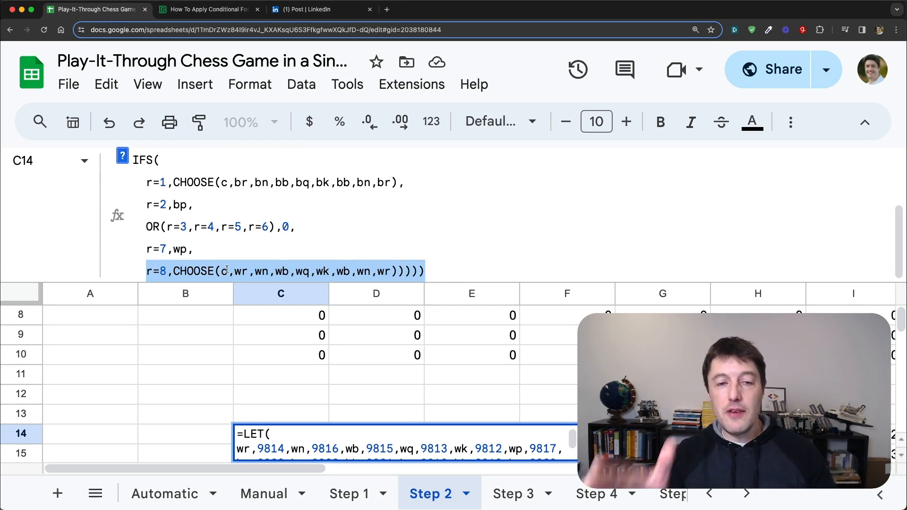
pyautogui.click(241, 271)
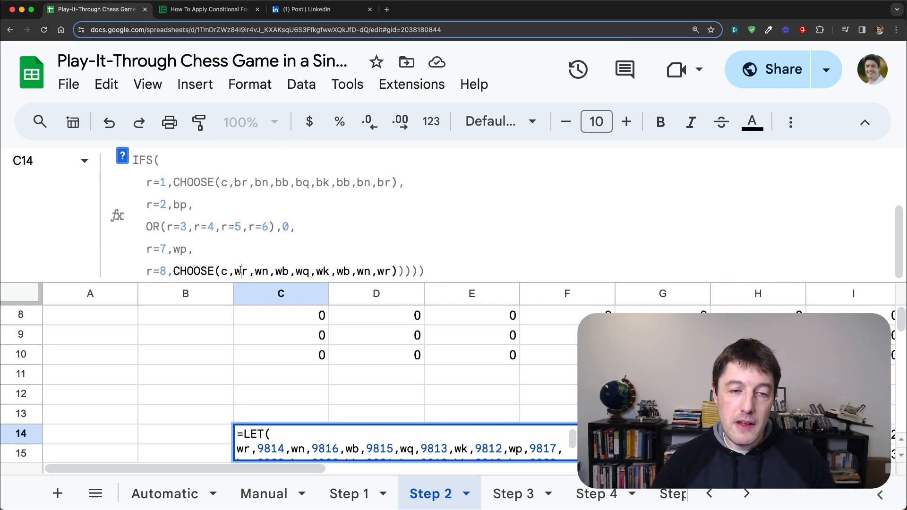
pyautogui.scroll(3, 248, 251)
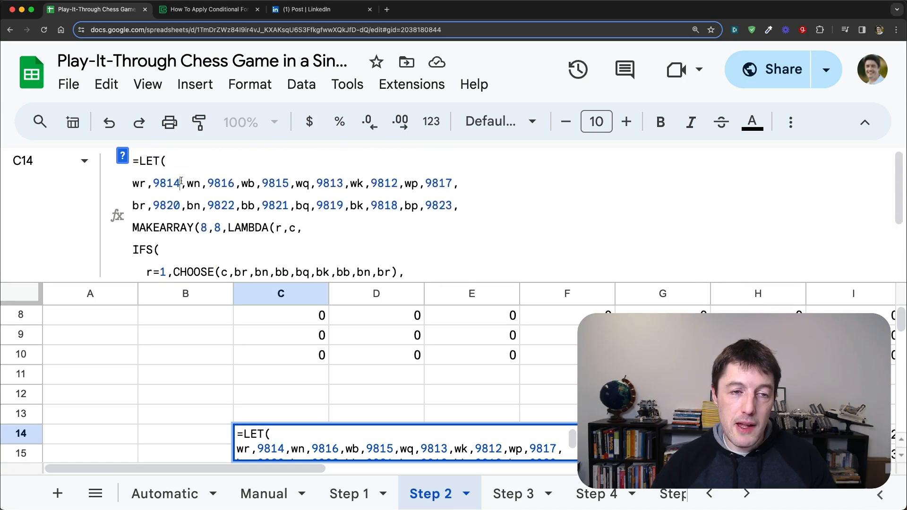
pyautogui.moveTo(181, 183); pyautogui.dragTo(146, 183)
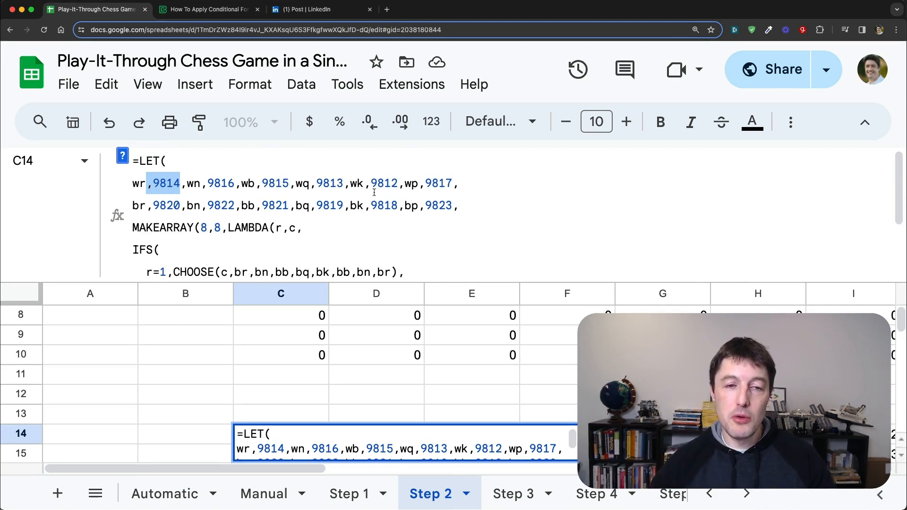
pyautogui.scroll(-3, 378, 194)
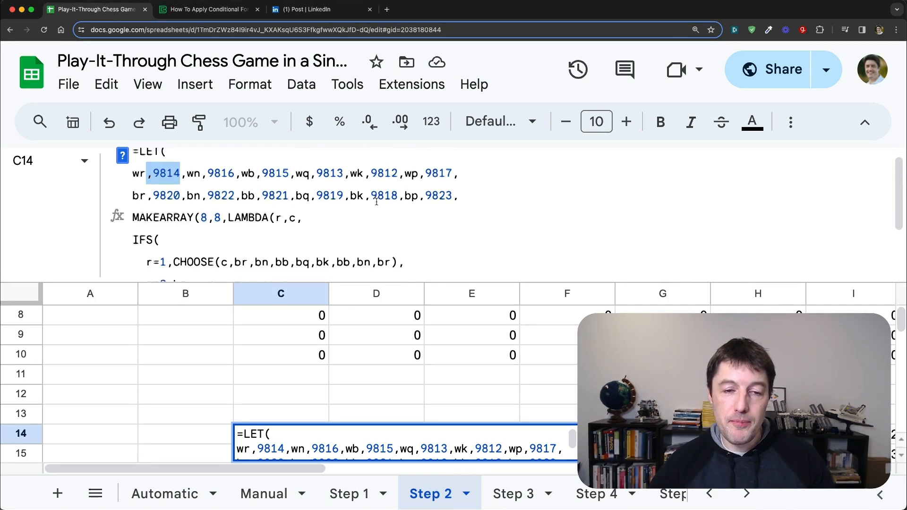
pyautogui.click(444, 273)
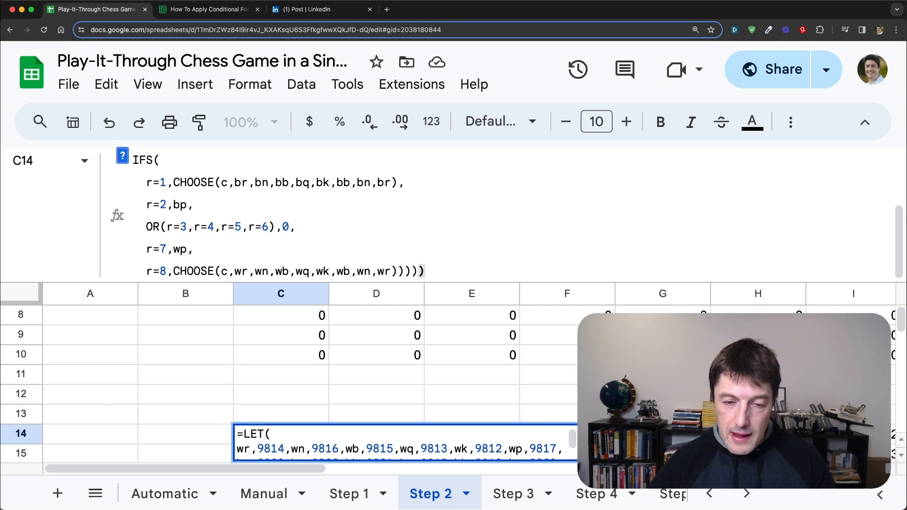
# Step: Close cell C14's formula, shrink the formula bar and examine the 8 by 8 grid of piece codes it outputs
pyautogui.press('Return')
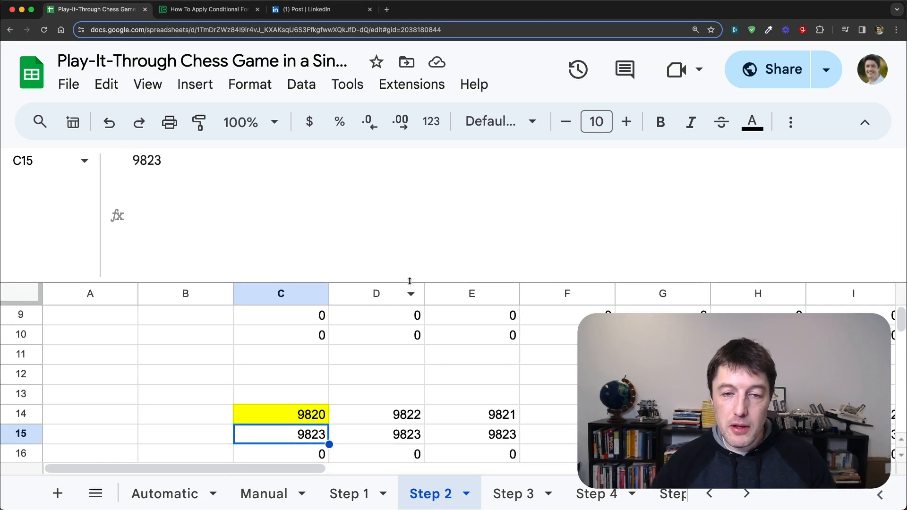
pyautogui.moveTo(409, 281); pyautogui.dragTo(425, 212)
pyautogui.scroll(-1, 338, 328)
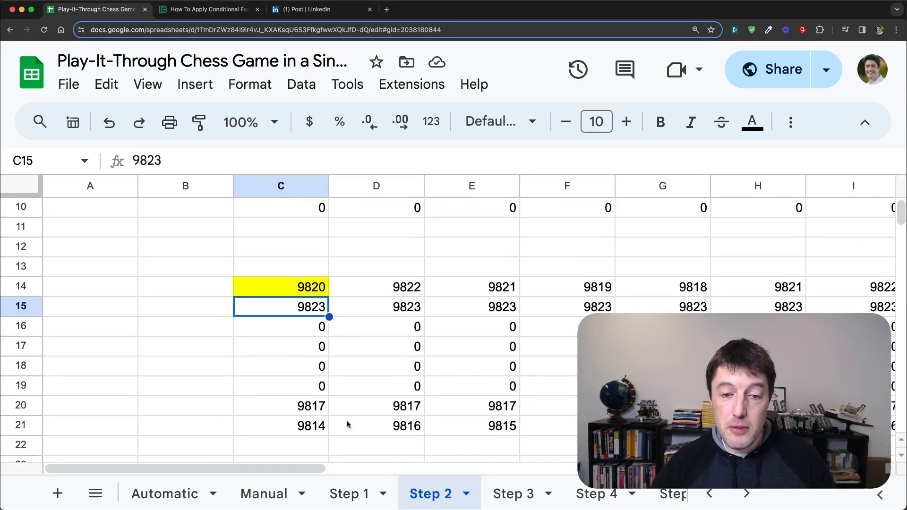
pyautogui.hscroll(2, 310, 460)
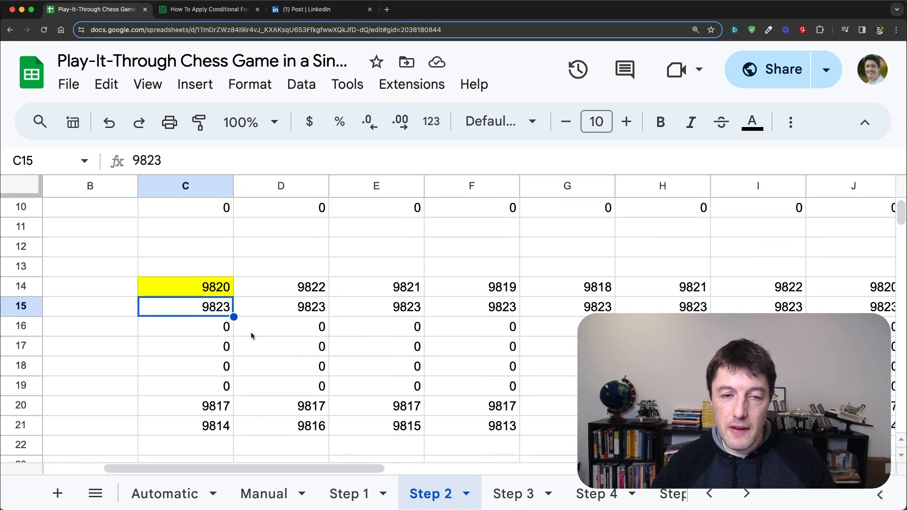
pyautogui.press('Up')
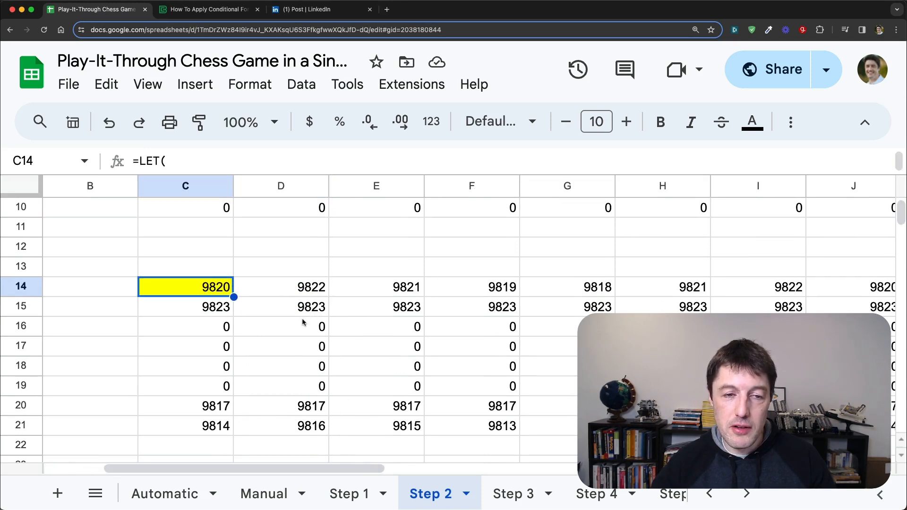
pyautogui.scroll(-1, 302, 319)
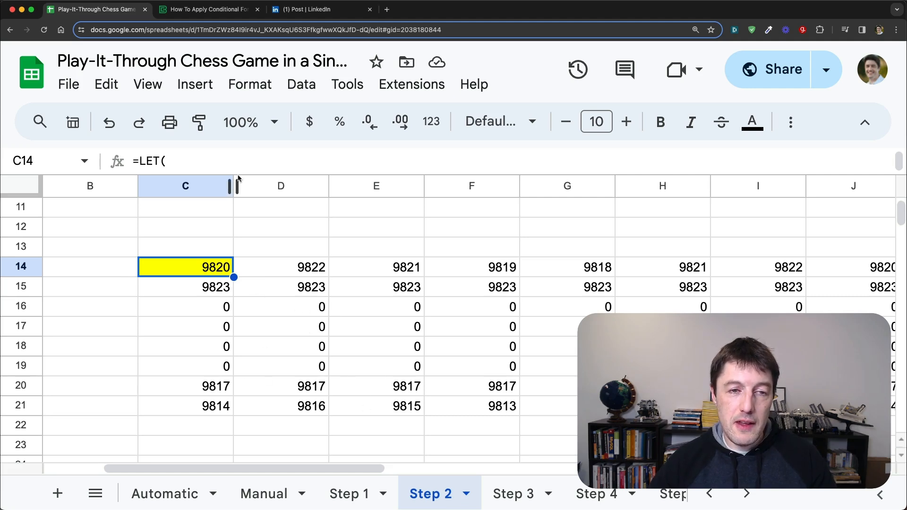
# Step: Copy cell C14 with its formula from the Step 2 sheet into cell C3 of the Step 3 sheet
pyautogui.moveTo(238, 171); pyautogui.dragTo(237, 416)
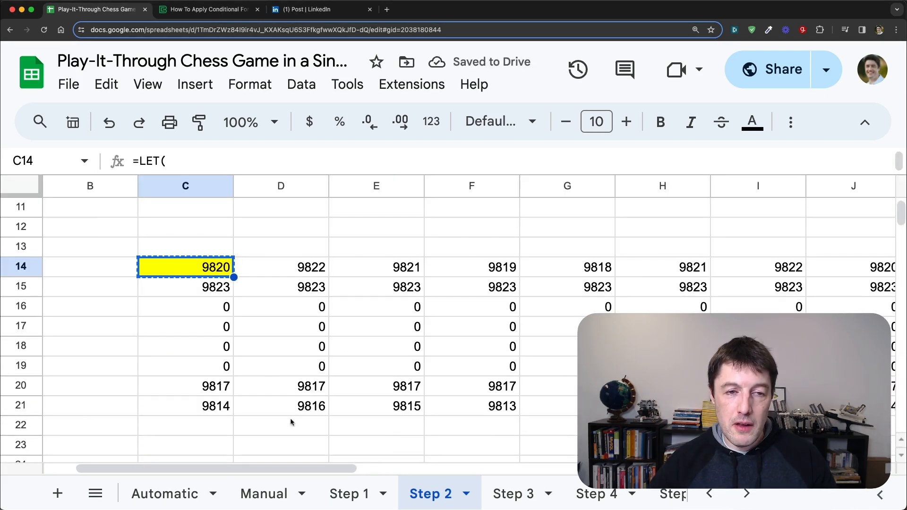
pyautogui.click(501, 493)
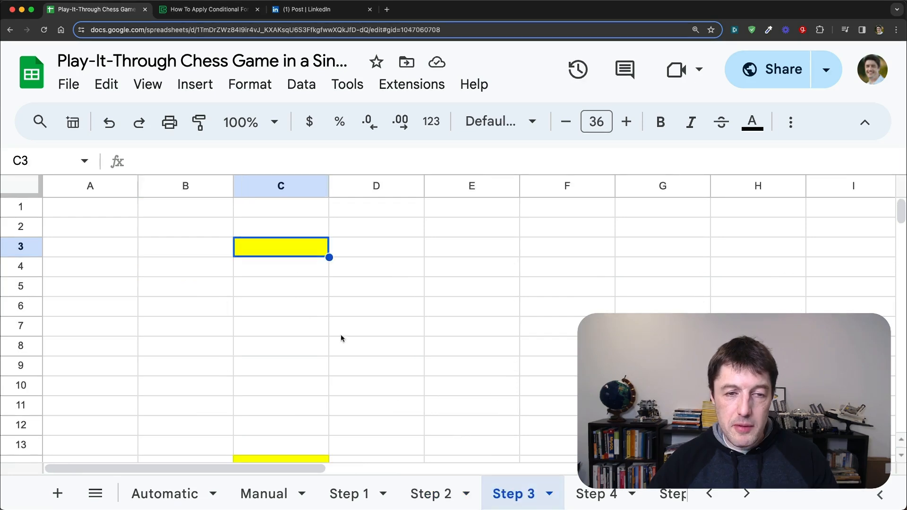
pyautogui.hotkey('ctrl', 'v')
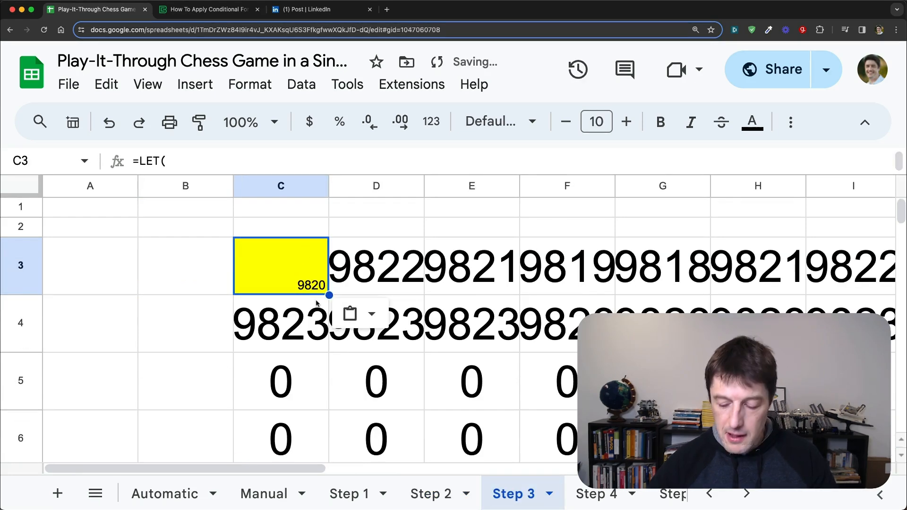
# Step: Set the font size of the output grid C3:J10 on the Step 3 sheet to 14
pyautogui.hotkey('ctrl', 'shift', 'Right')
pyautogui.hotkey('ctrl', 'shift', 'Down')
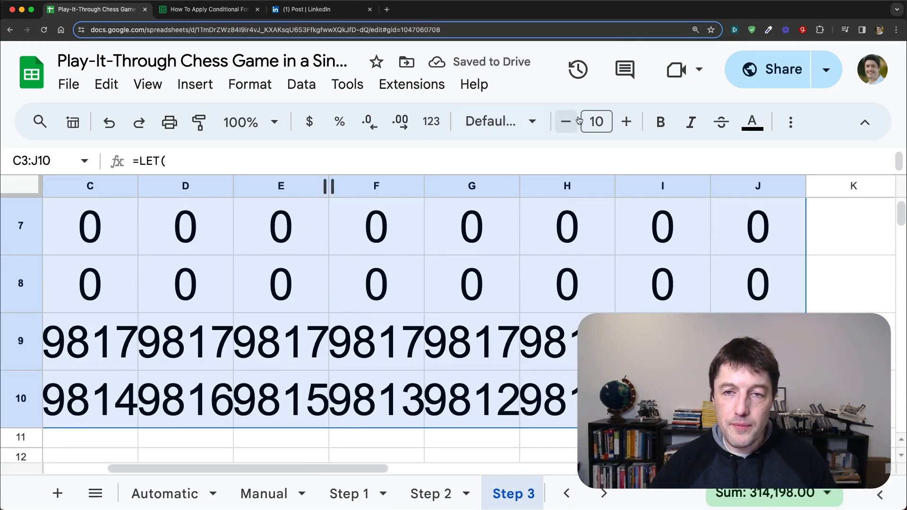
pyautogui.click(591, 121)
pyautogui.write('14')
pyautogui.press('Return')
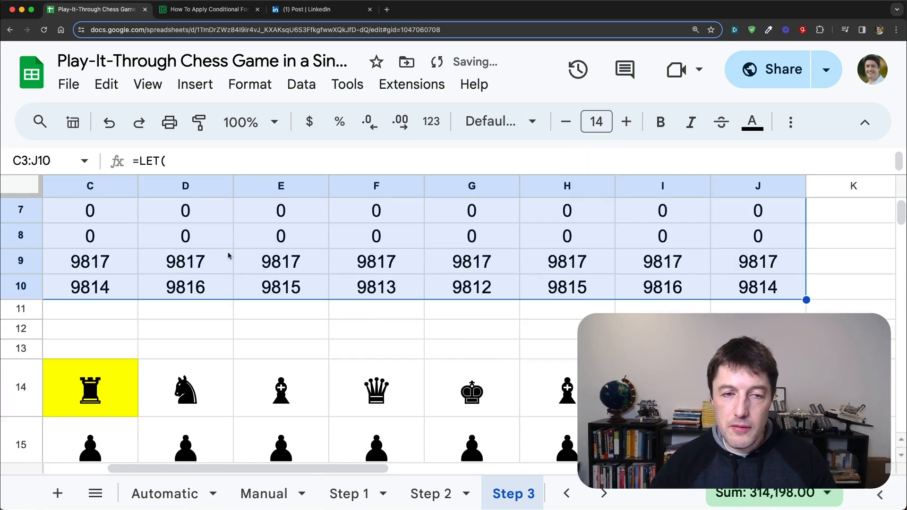
# Step: Wrap the IFS function inside cell C3's LET formula in a CHAR function to convert the piece codes into chess symbols
pyautogui.hotkey('ctrl', 'Home')
pyautogui.press('Left')
pyautogui.press('Right')
pyautogui.press('Right')
pyautogui.press('Right')
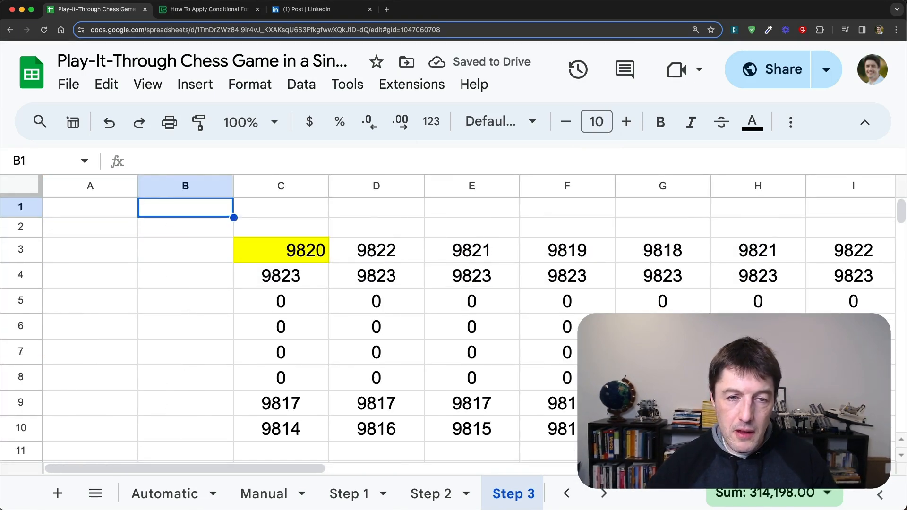
pyautogui.press('Down')
pyautogui.press('Down')
pyautogui.press('Left')
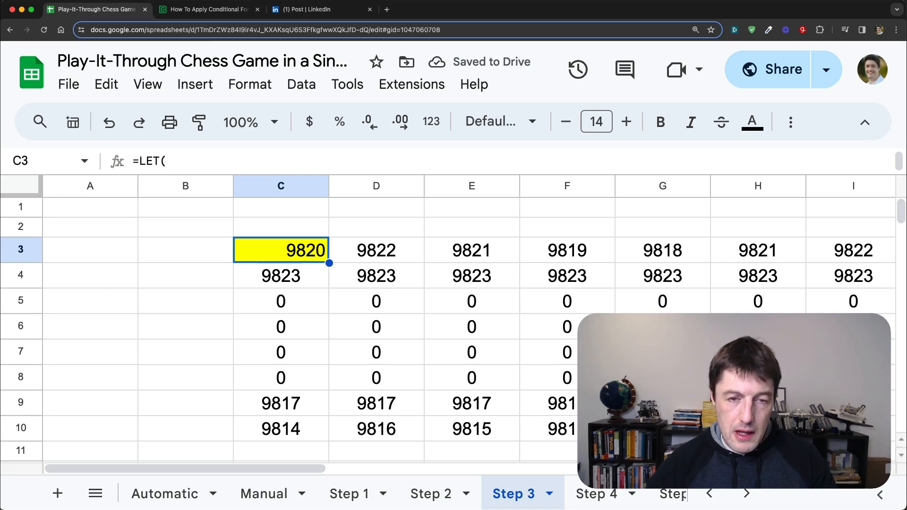
pyautogui.moveTo(246, 171); pyautogui.dragTo(247, 290)
pyautogui.scroll(-4, 324, 231)
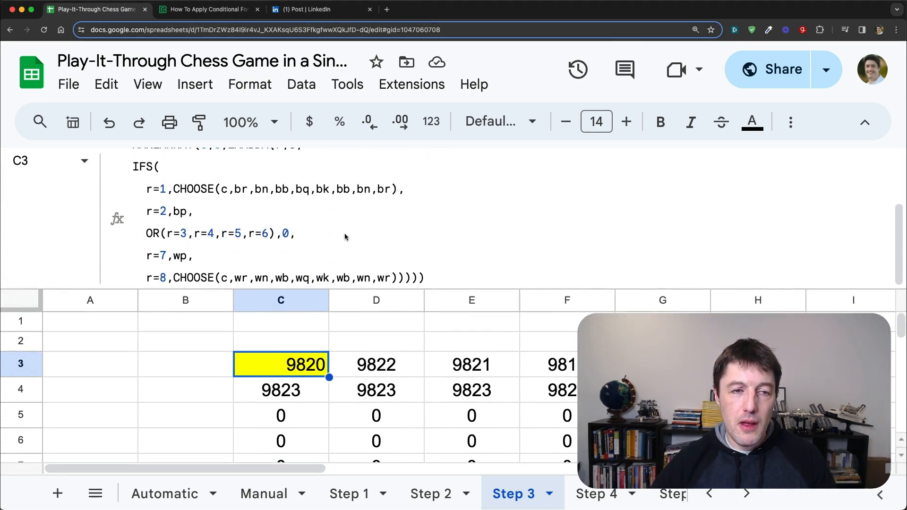
pyautogui.scroll(3, 344, 229)
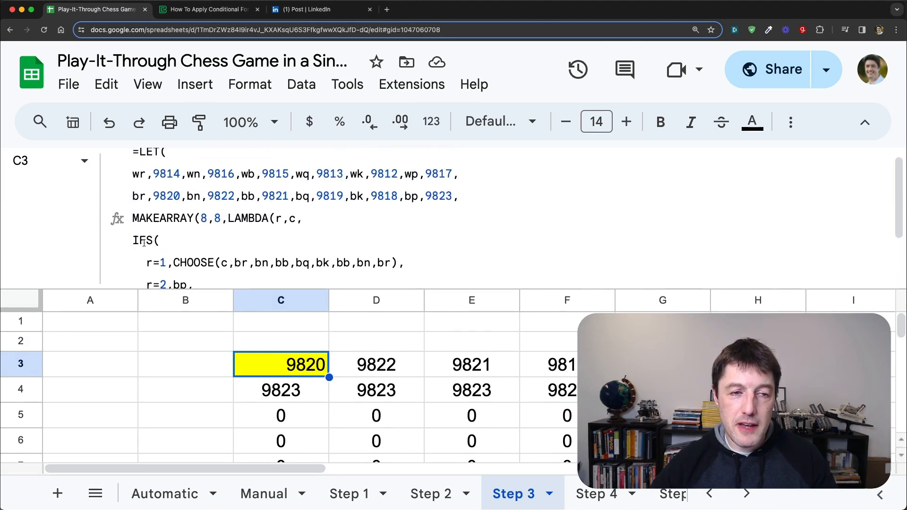
pyautogui.press('Return')
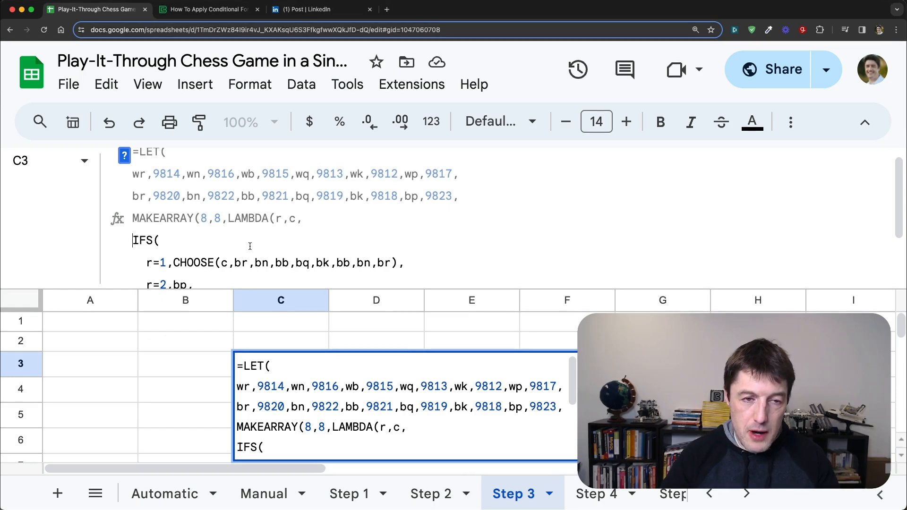
pyautogui.click(132, 240)
pyautogui.write('CHAR(')
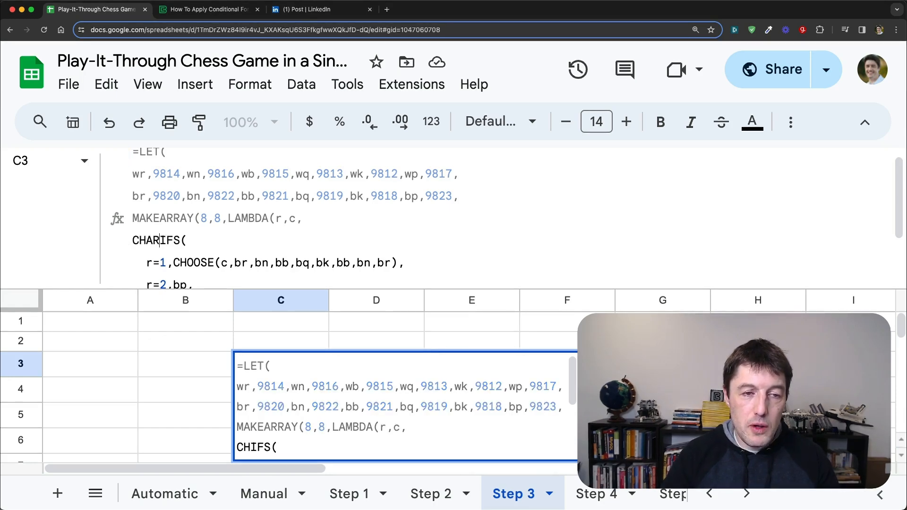
pyautogui.press('Return')
pyautogui.press('Up')
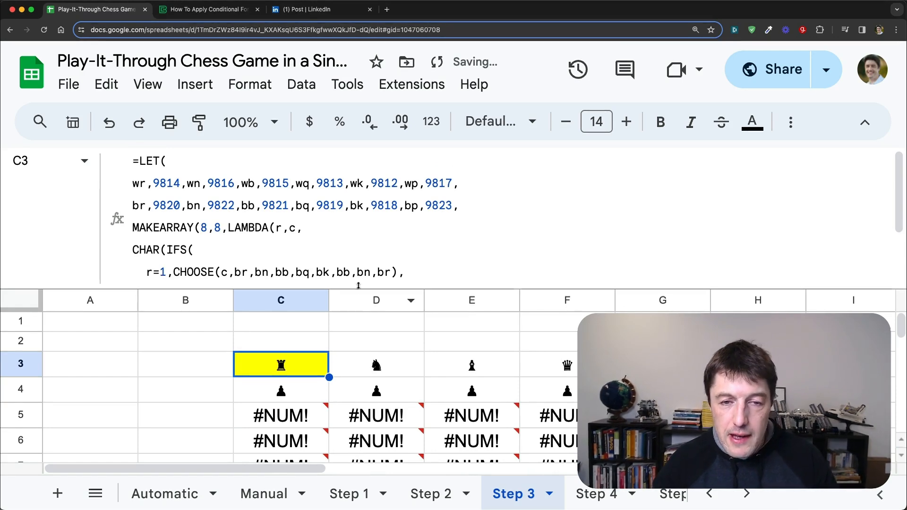
# Step: Shrink the formula bar and inspect the error in cell C5 of the output grid
pyautogui.moveTo(360, 285); pyautogui.dragTo(359, 174)
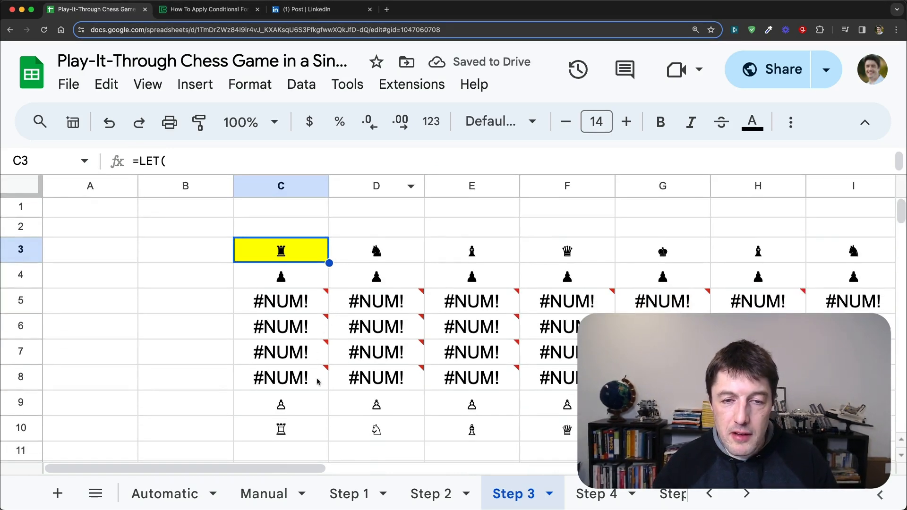
pyautogui.click(319, 309)
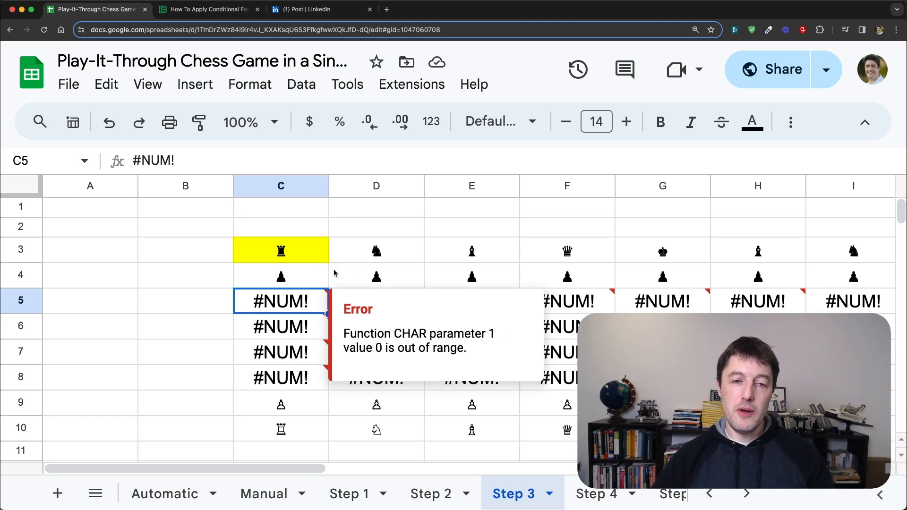
pyautogui.click(314, 257)
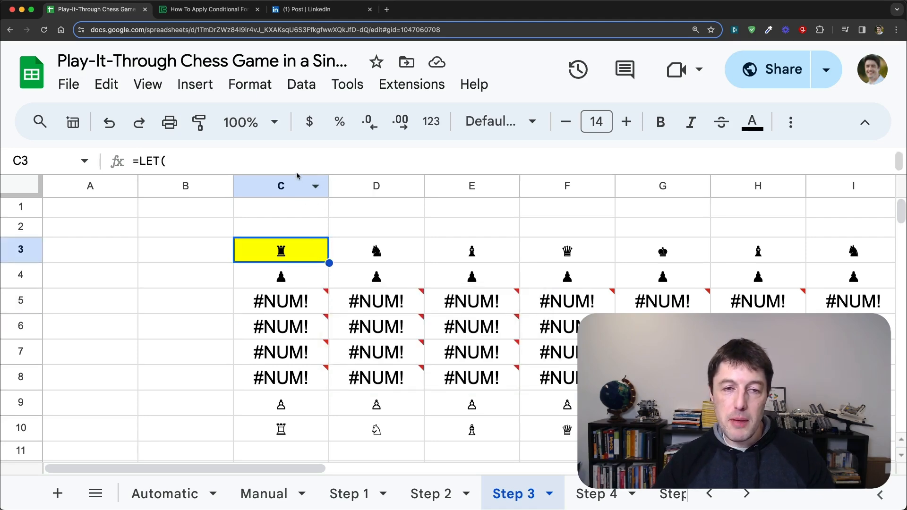
# Step: Wrap the CHAR function in cell C3's formula in IFERROR to suppress the errors in the output grid
pyautogui.moveTo(297, 176); pyautogui.dragTo(295, 274)
pyautogui.scroll(-1, 290, 207)
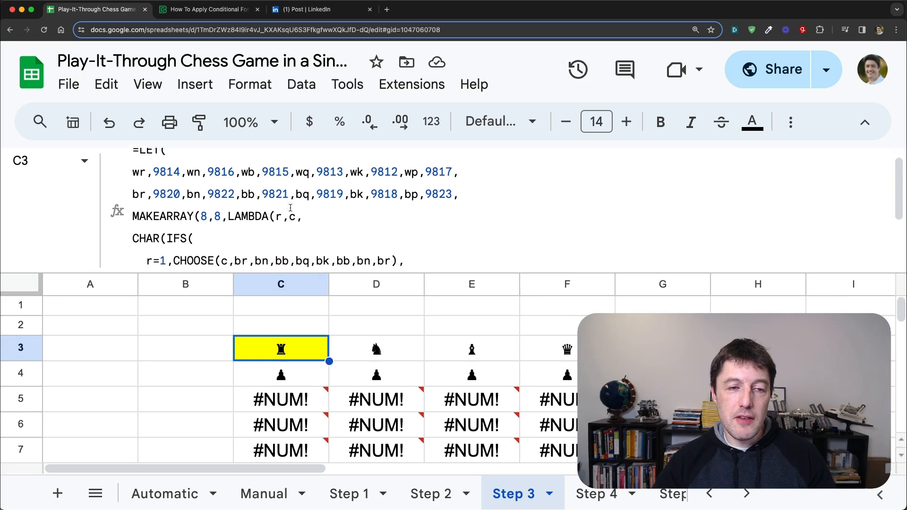
pyautogui.scroll(-2, 290, 208)
pyautogui.click(135, 183)
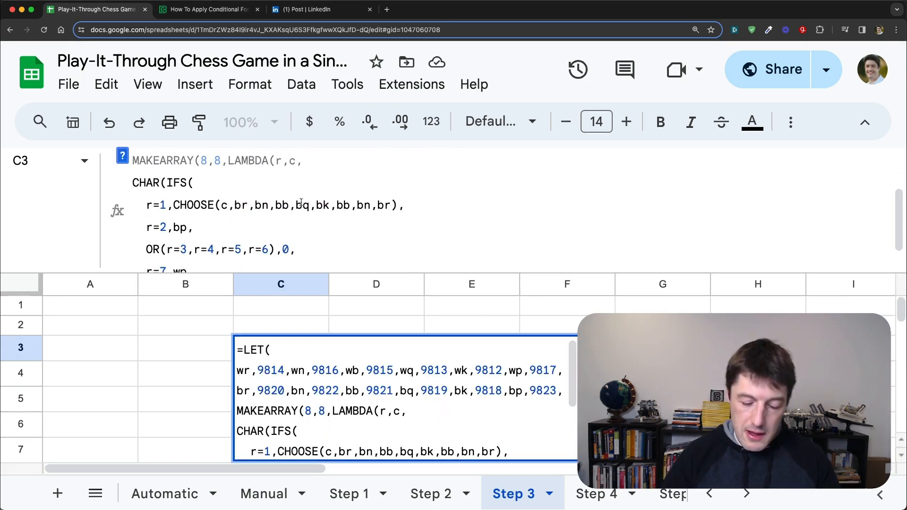
pyautogui.write('IFERRPR')
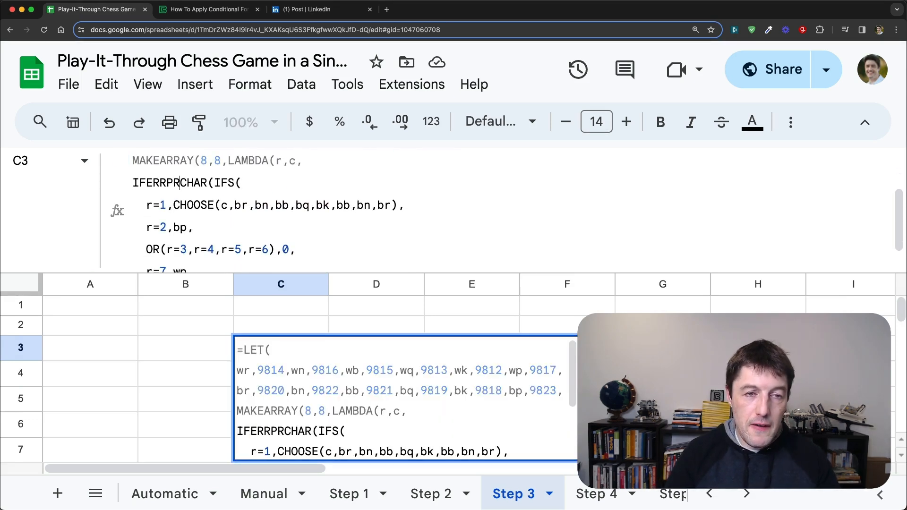
pyautogui.press('BackSpace')
pyautogui.press('BackSpace')
pyautogui.write('OR(')
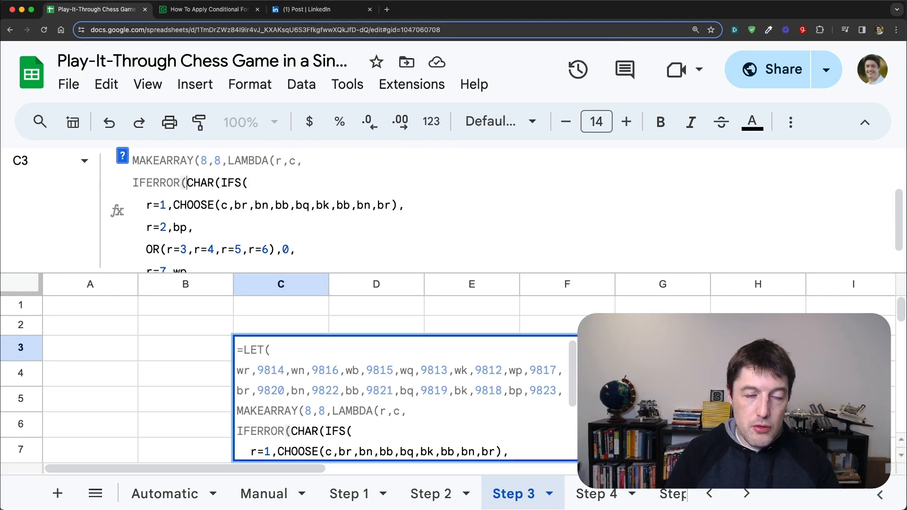
pyautogui.press('Return')
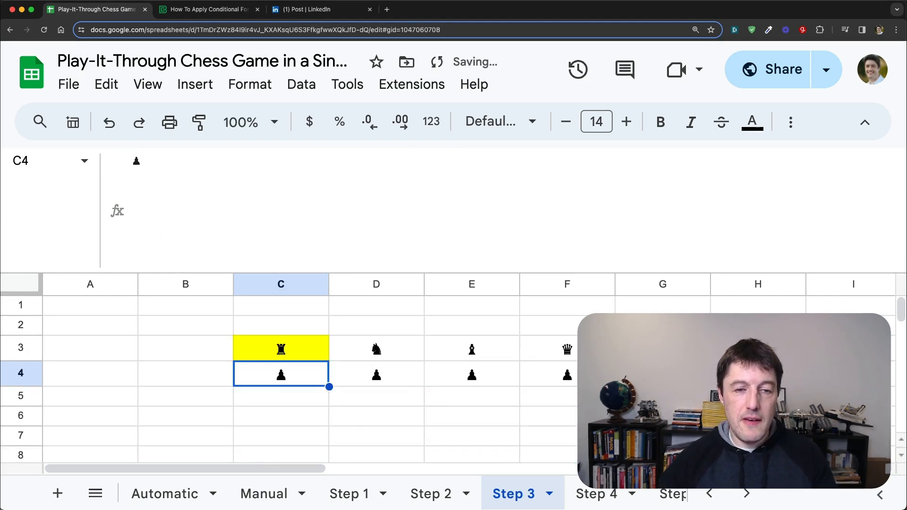
# Step: Examine the chess symbol grid, highlighting its middle rows 5 to 8 in columns C and D
pyautogui.scroll(-2, 438, 325)
pyautogui.scroll(1, 302, 324)
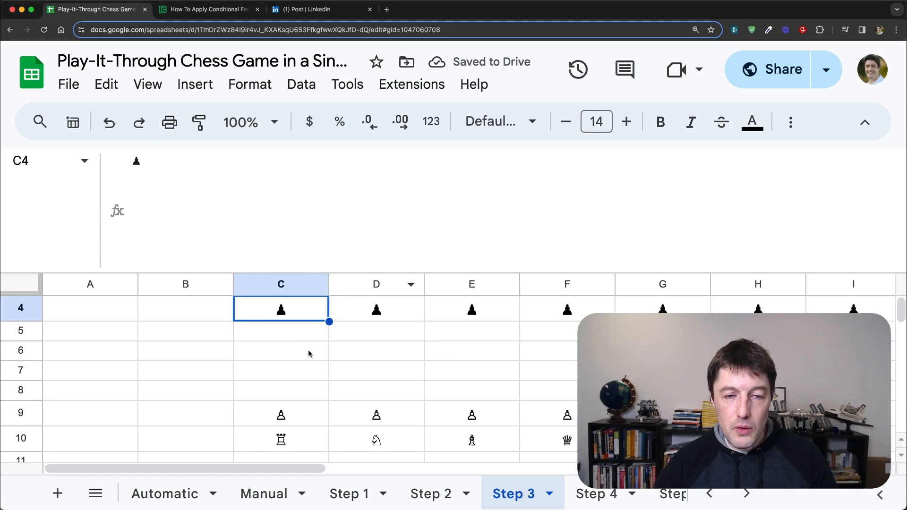
pyautogui.moveTo(305, 330); pyautogui.dragTo(306, 392)
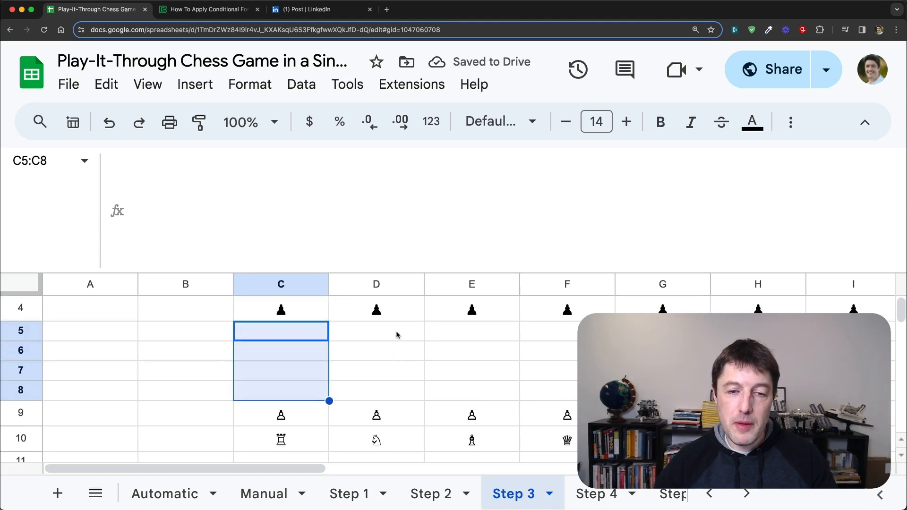
pyautogui.moveTo(397, 335); pyautogui.dragTo(395, 385)
pyautogui.scroll(1, 302, 367)
# Step: Examine cell C3's full formula in an enlarged formula bar, from the LET piece codes through MAKEARRAY, IFERROR and CHAR to the IFS conditions
pyautogui.click(303, 313)
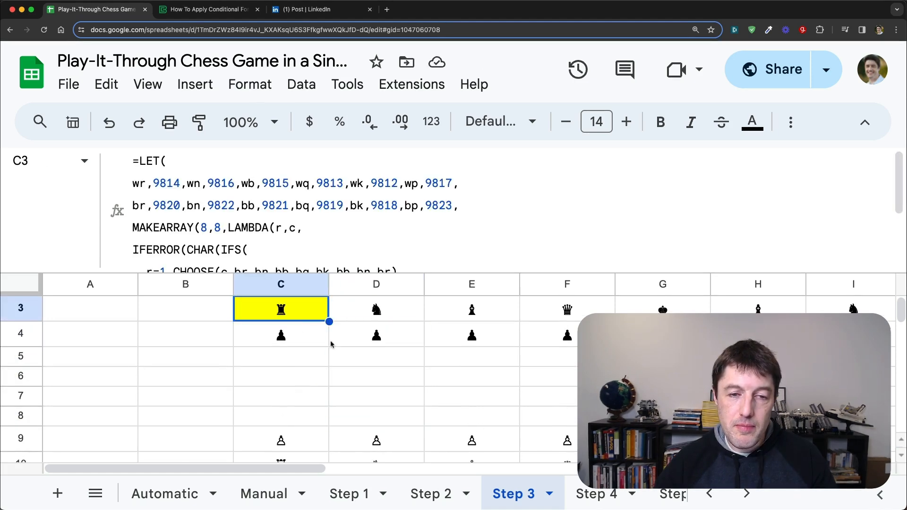
pyautogui.scroll(-3, 286, 235)
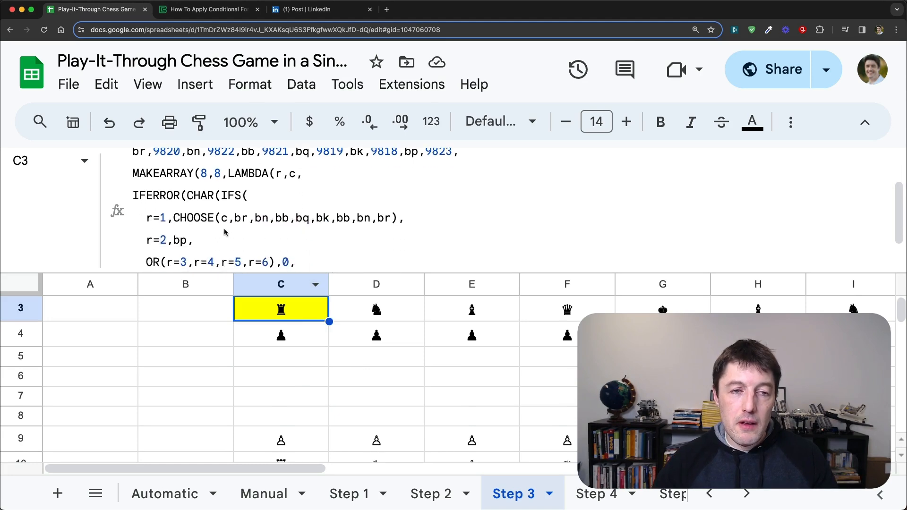
pyautogui.scroll(-2, 224, 232)
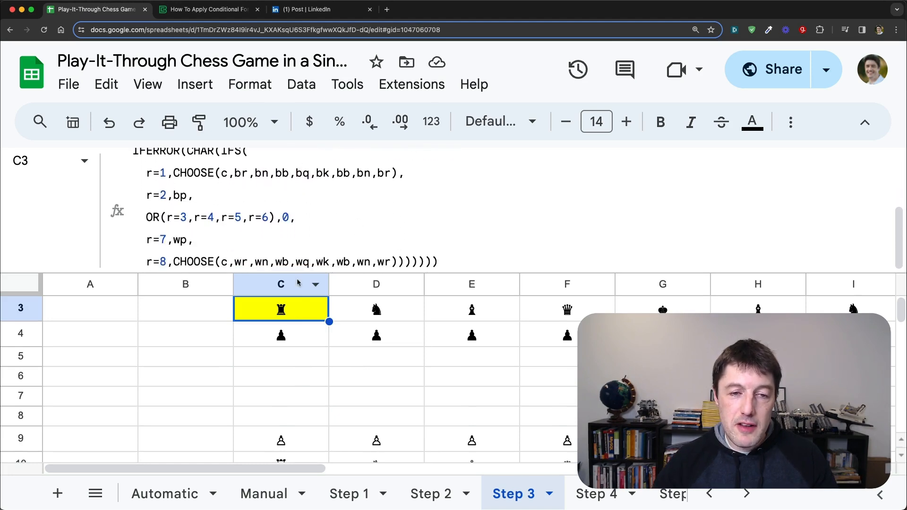
pyautogui.moveTo(298, 273); pyautogui.dragTo(279, 318)
pyautogui.scroll(4, 260, 242)
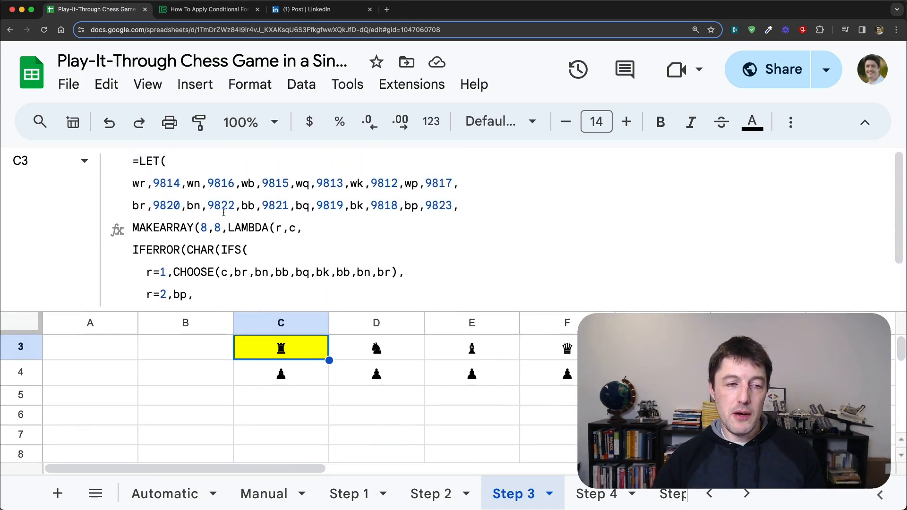
pyautogui.scroll(-1, 293, 212)
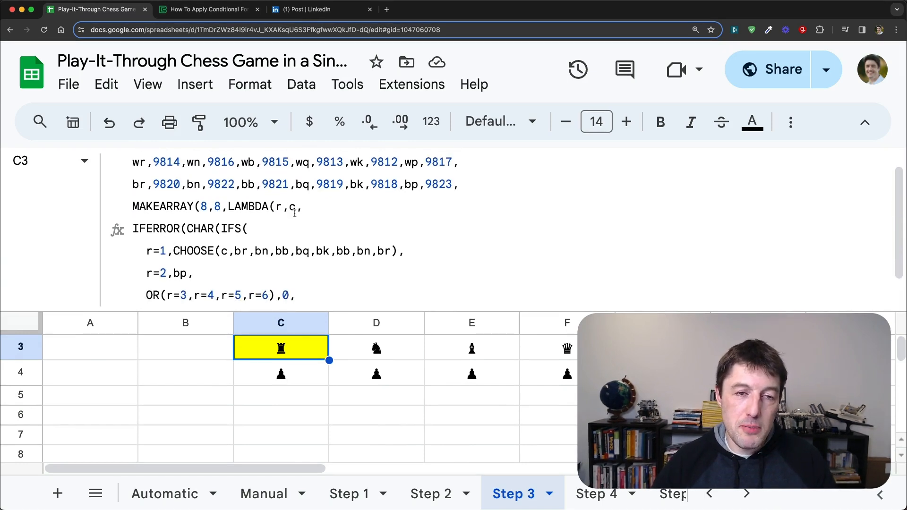
pyautogui.scroll(1, 294, 213)
pyautogui.moveTo(139, 183); pyautogui.dragTo(466, 204)
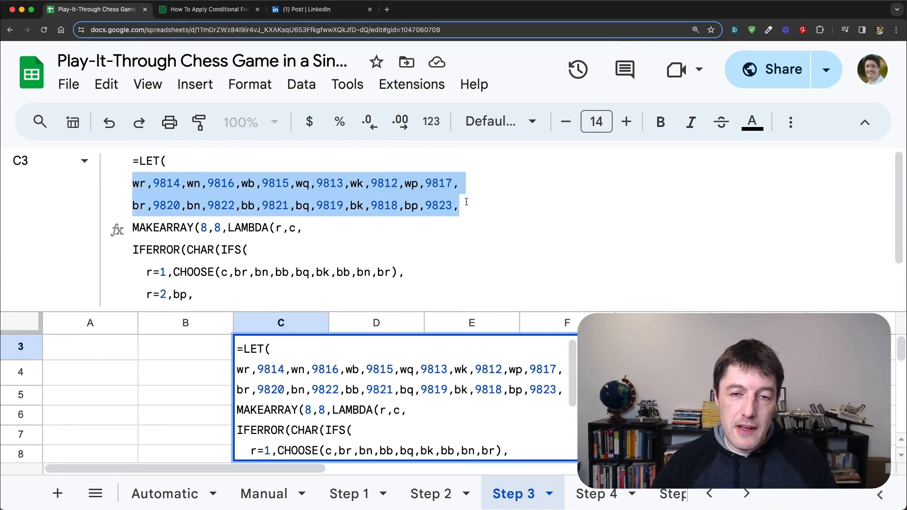
pyautogui.press('Escape')
pyautogui.scroll(-3, 356, 239)
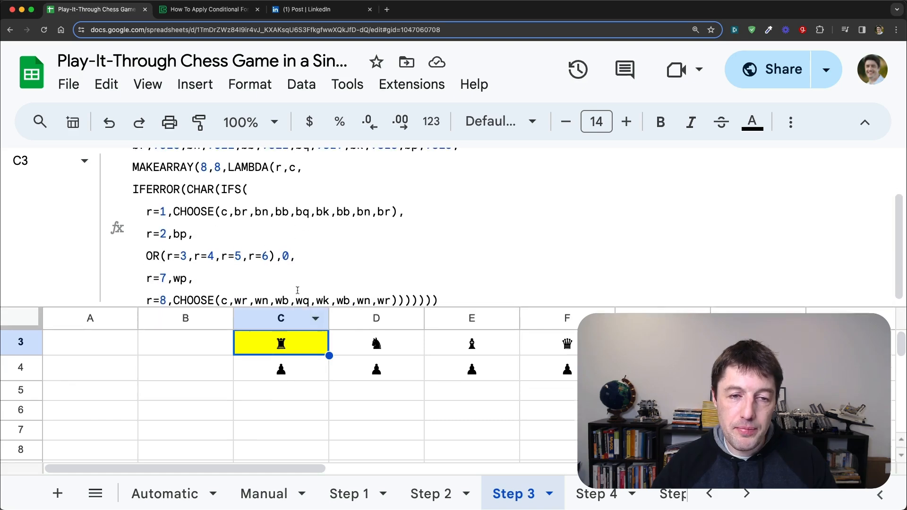
# Step: Resize the formula bar and compare the IFS conditions in C3 with the chess pieces in the output rows
pyautogui.moveTo(304, 309); pyautogui.dragTo(304, 231)
pyautogui.scroll(-2, 431, 313)
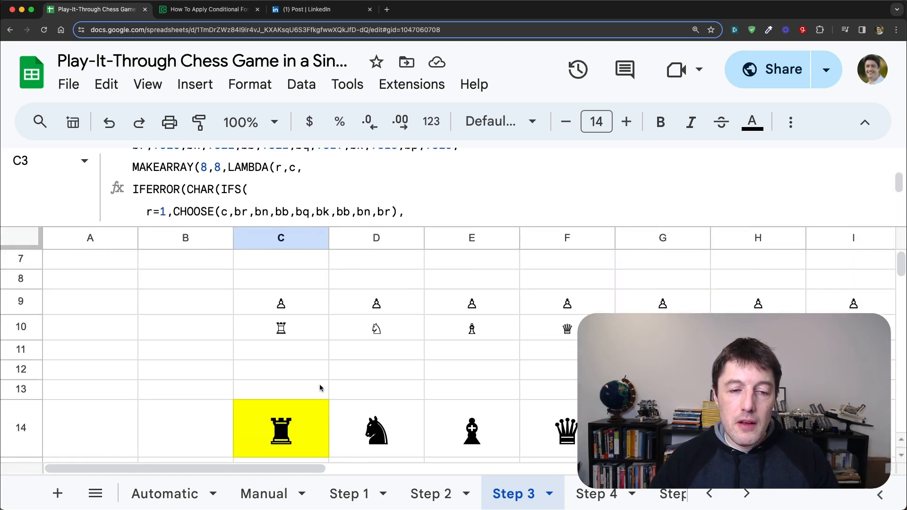
pyautogui.moveTo(312, 225); pyautogui.dragTo(310, 317)
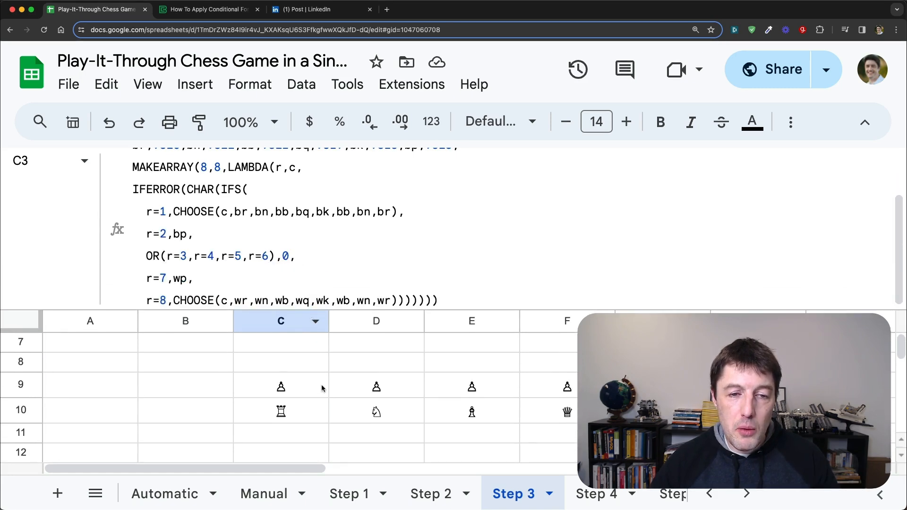
pyautogui.scroll(3, 322, 385)
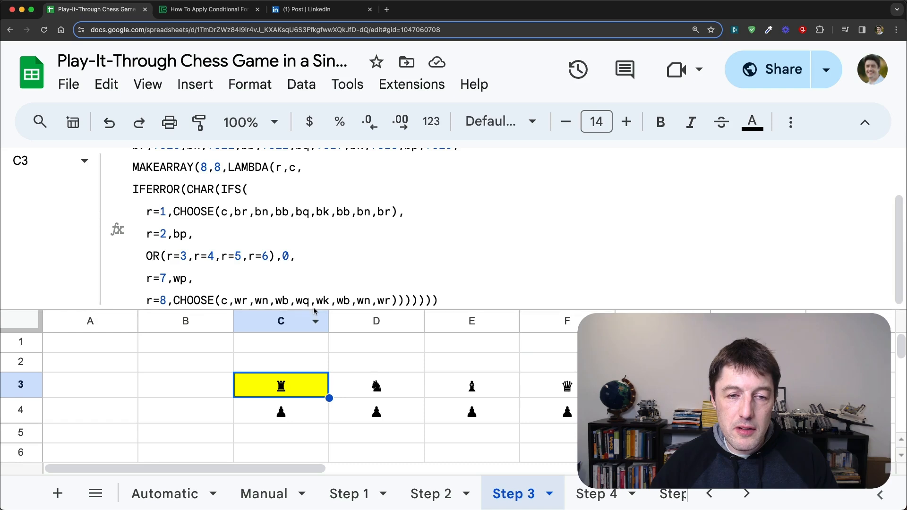
pyautogui.moveTo(315, 310); pyautogui.dragTo(314, 282)
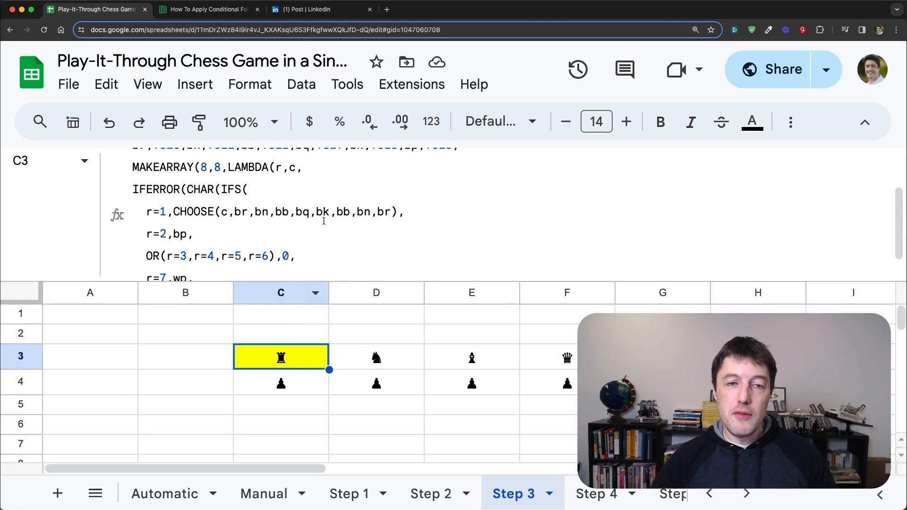
pyautogui.scroll(-1, 370, 230)
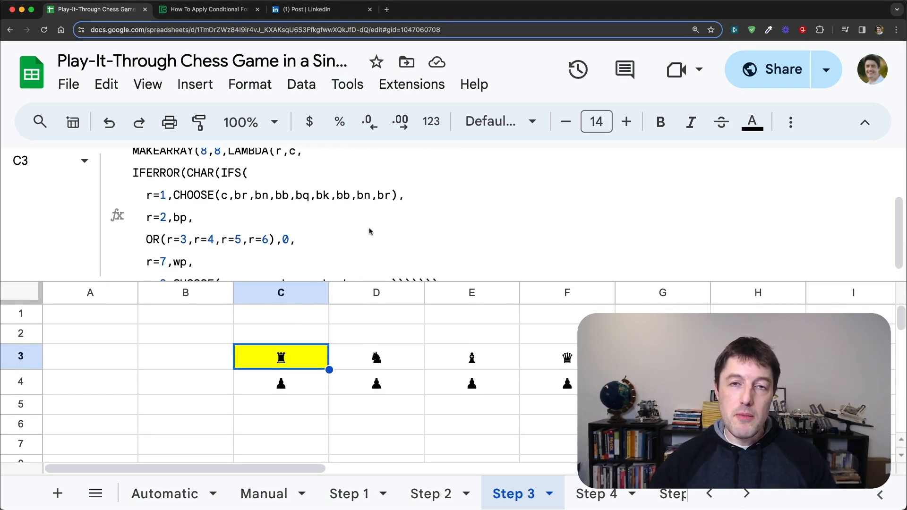
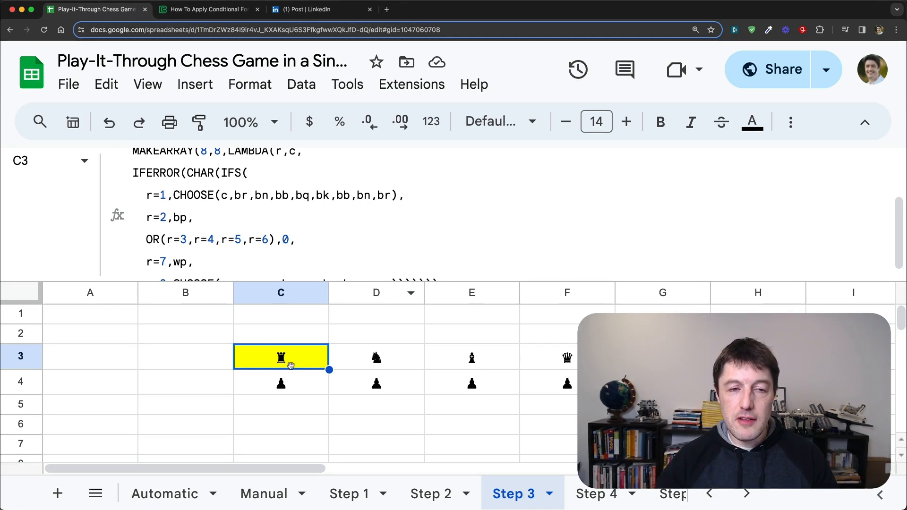
pyautogui.scroll(-1, 331, 248)
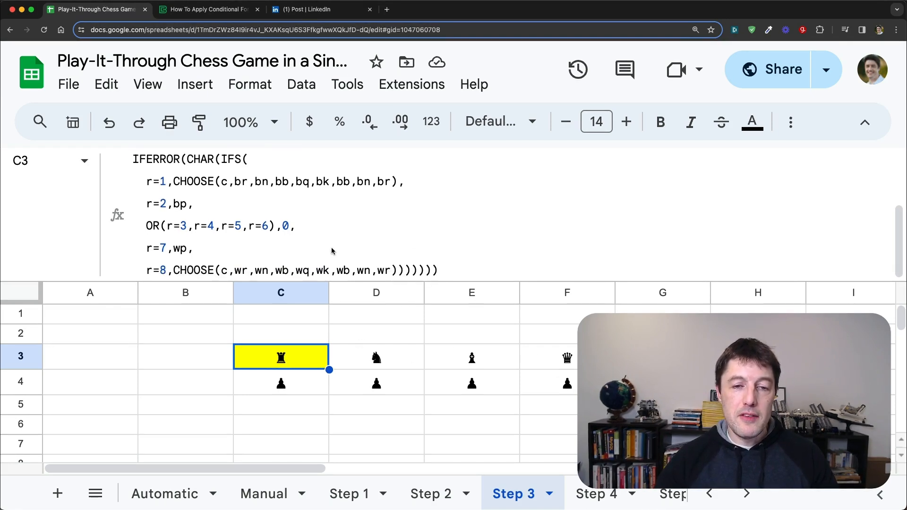
pyautogui.scroll(1, 326, 245)
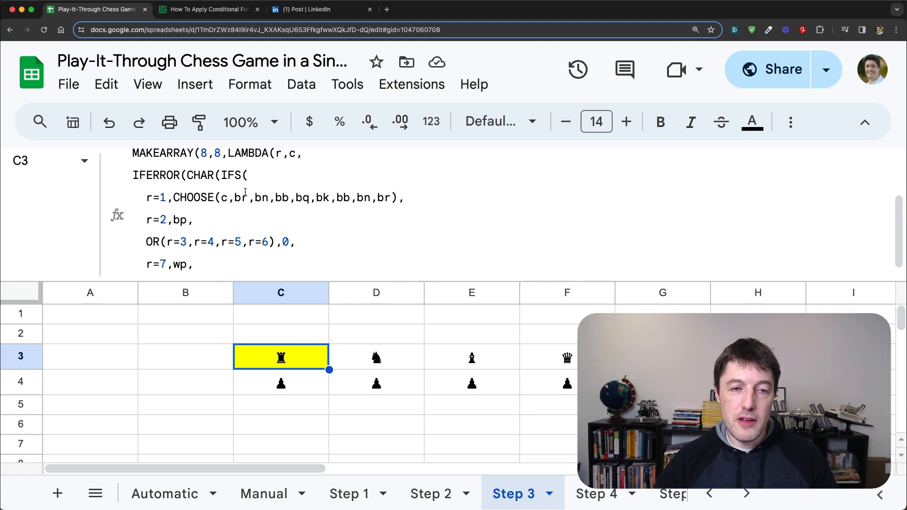
pyautogui.click(224, 175)
pyautogui.press('Escape')
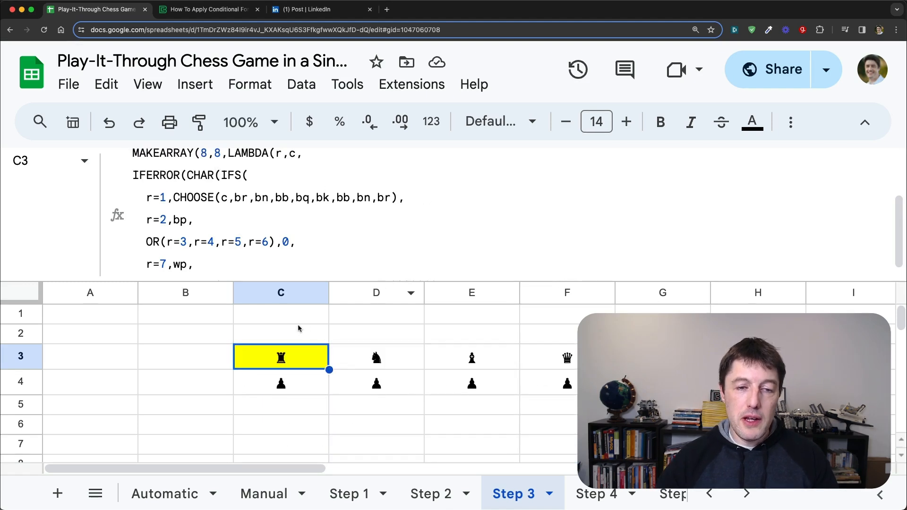
# Step: Enter the formula =N("Start") in cell C1 as a demonstration of the N function
pyautogui.click(300, 321)
pyautogui.write('=')
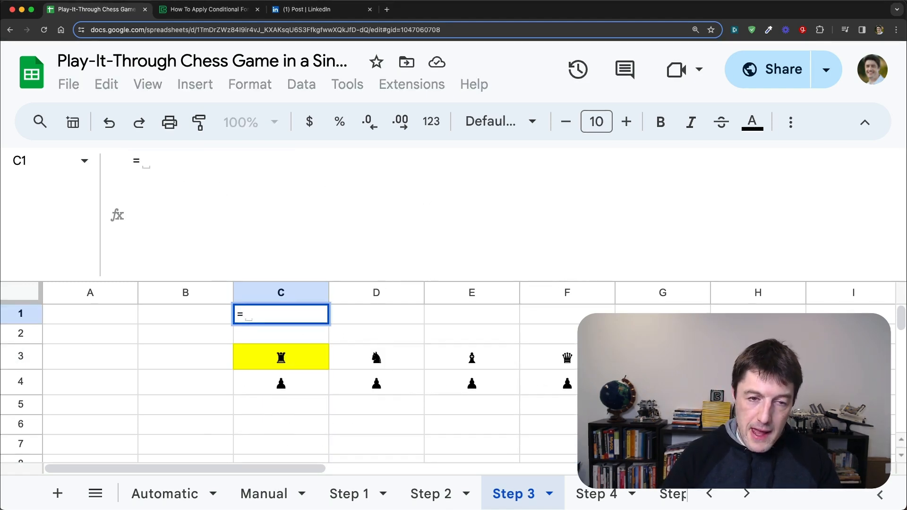
pyautogui.write('N(')
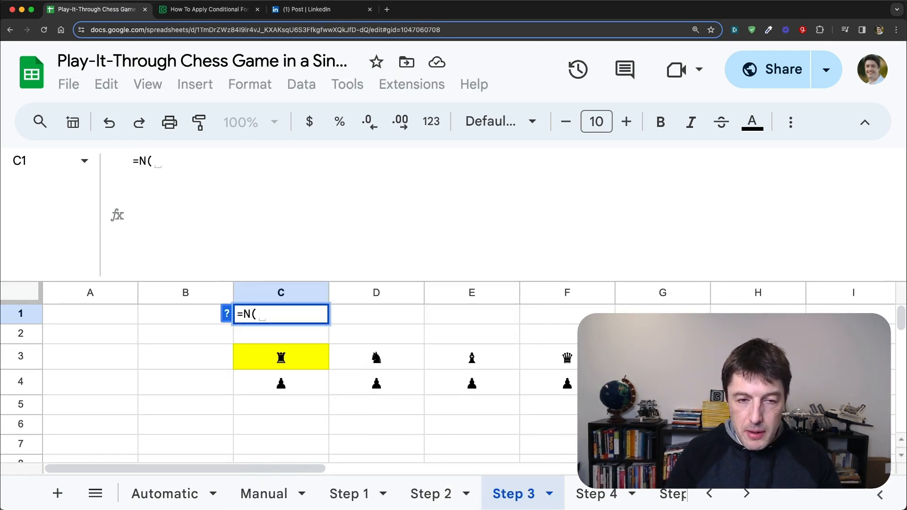
pyautogui.write('"Sta')
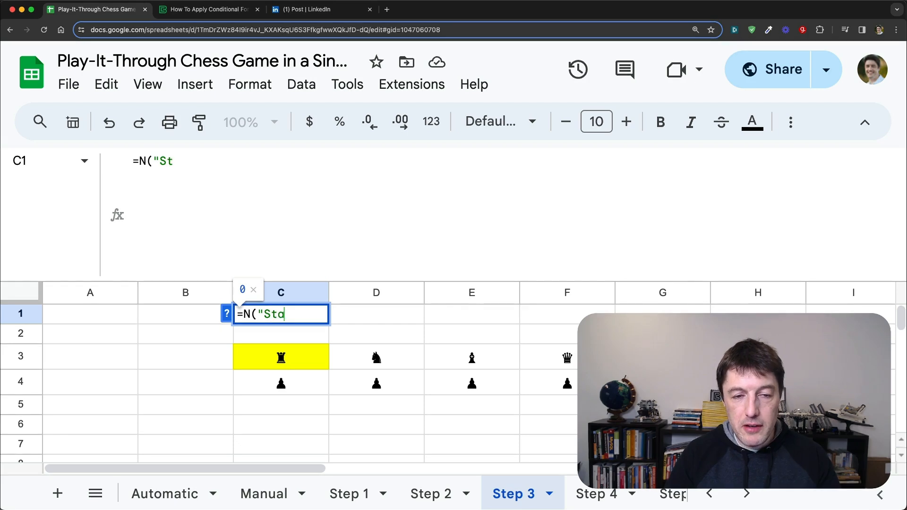
pyautogui.write('rt")')
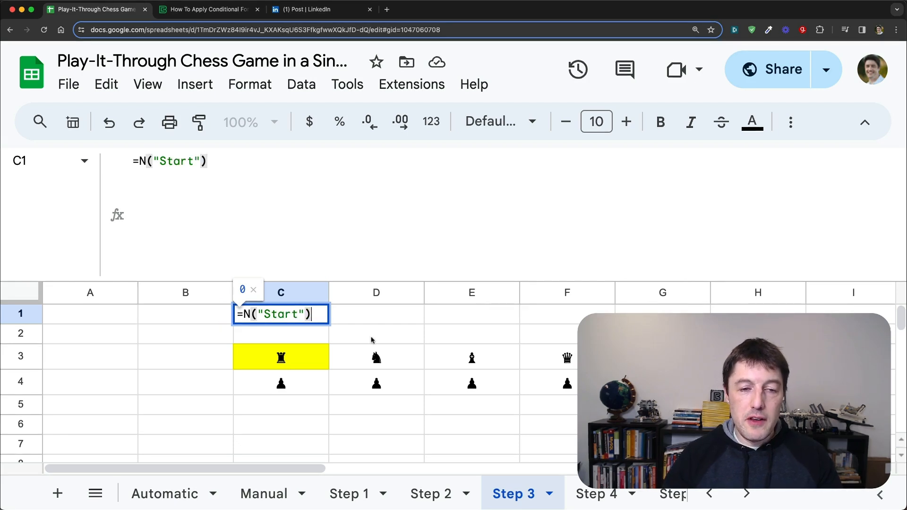
pyautogui.press('Return')
pyautogui.press('Up')
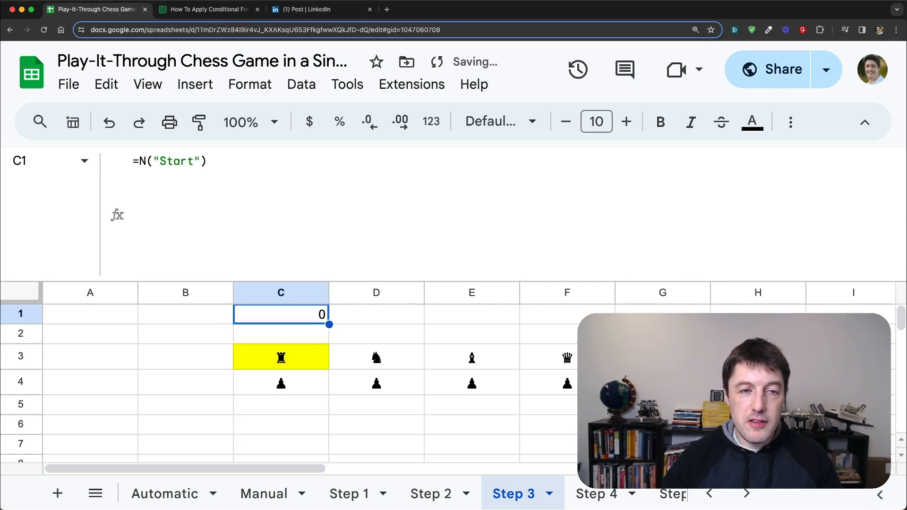
pyautogui.click(145, 161)
pyautogui.moveTo(140, 161); pyautogui.dragTo(207, 161)
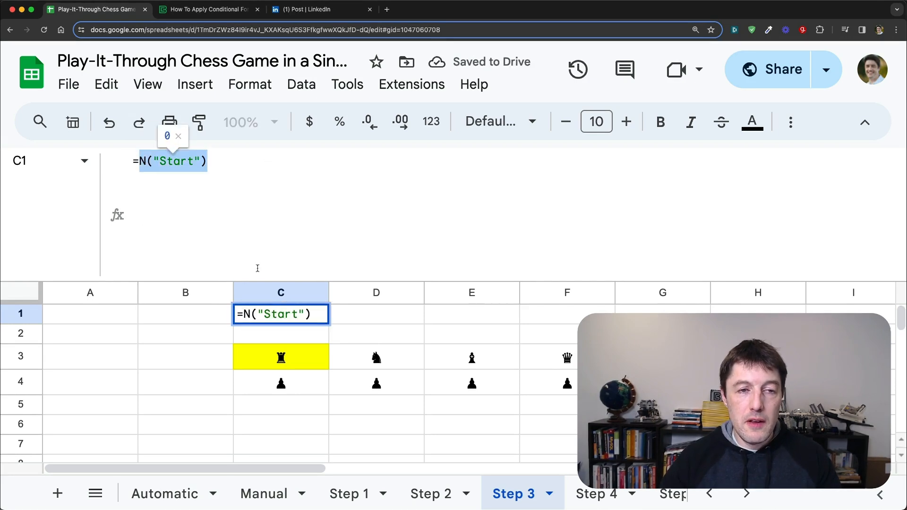
pyautogui.press('Escape')
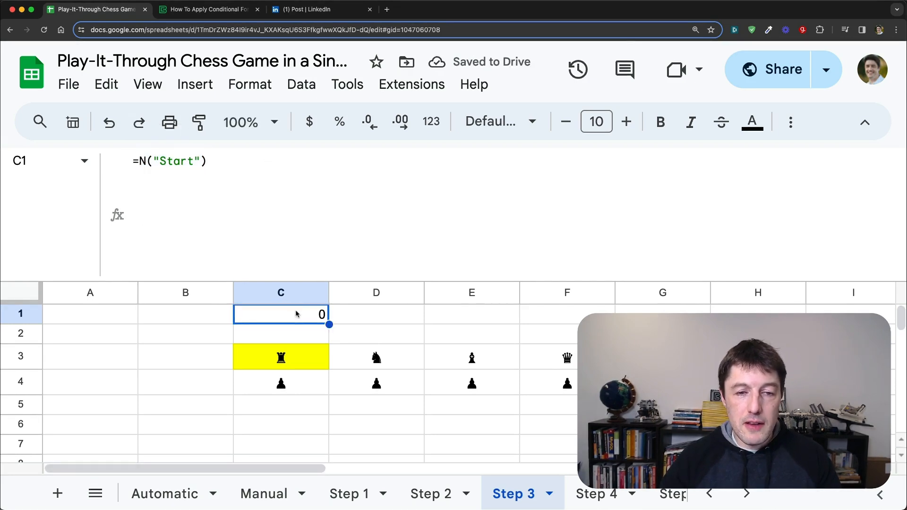
# Step: Try "Move 1" as the text inside C1's N function, and undo that change
pyautogui.doubleClick(197, 161)
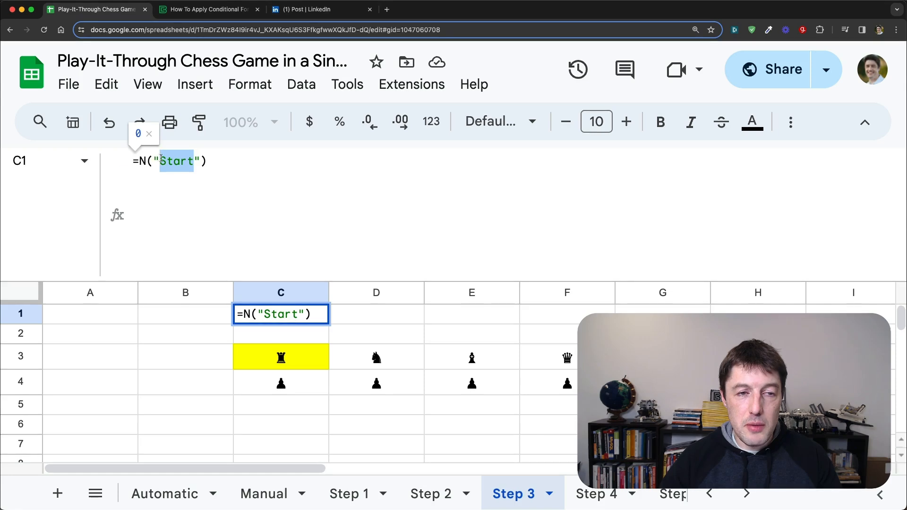
pyautogui.write('Move 1')
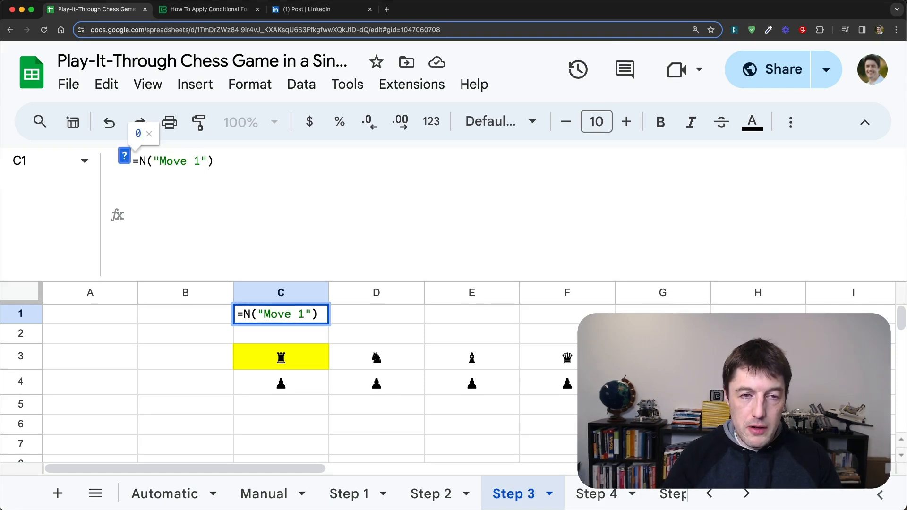
pyautogui.press('Return')
pyautogui.press('Up')
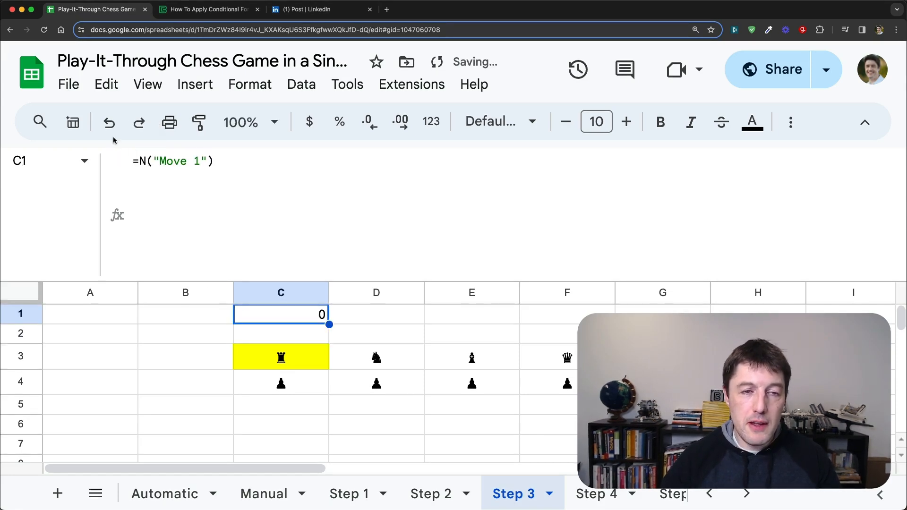
pyautogui.hotkey('ctrl', 'z')
# Step: Copy N("Start") from C1, and remove the IFERROR and CHAR wrappers around IFS in C3's formula, including their closing parentheses
pyautogui.moveTo(211, 162); pyautogui.dragTo(140, 163)
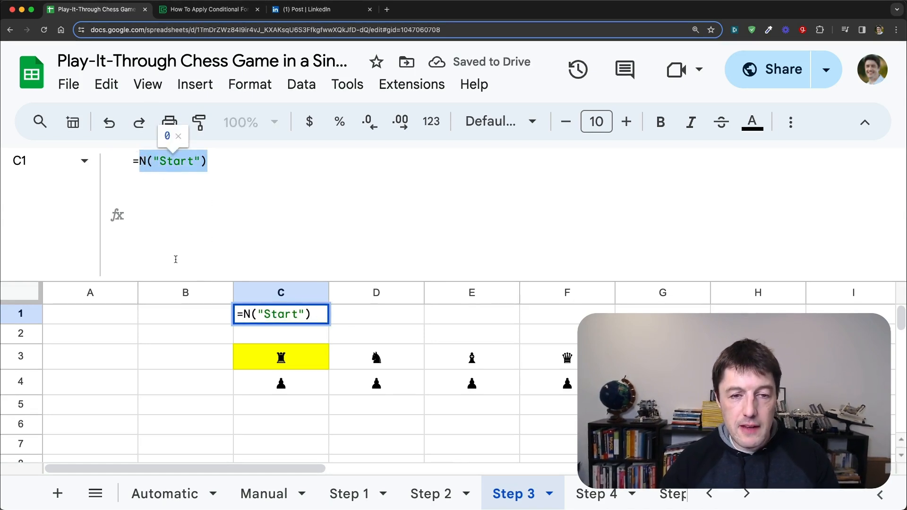
pyautogui.press('Escape')
pyautogui.click(305, 360)
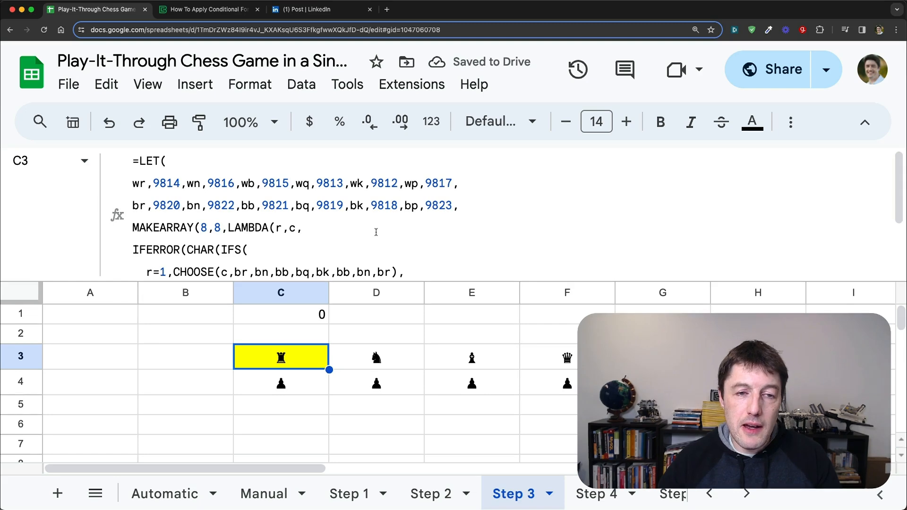
pyautogui.scroll(-4, 376, 232)
pyautogui.moveTo(222, 159); pyautogui.dragTo(133, 159)
pyautogui.press('BackSpace')
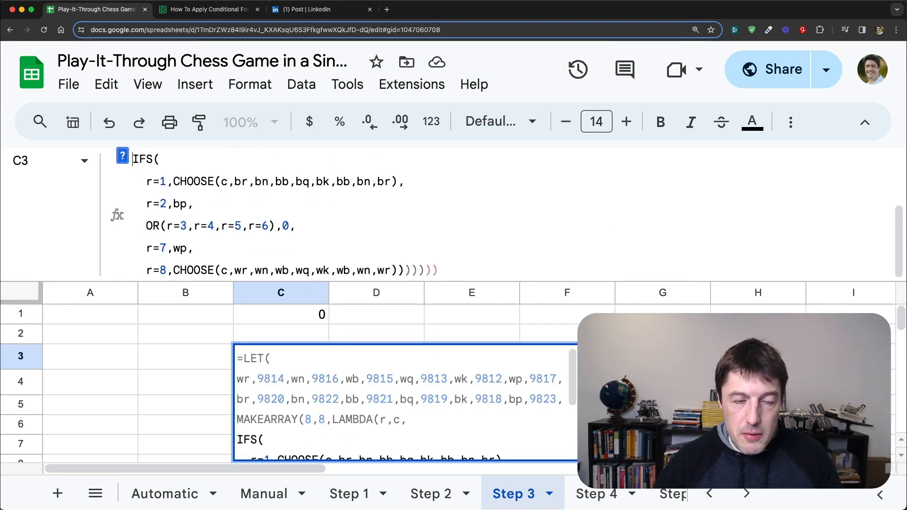
pyautogui.press('Return')
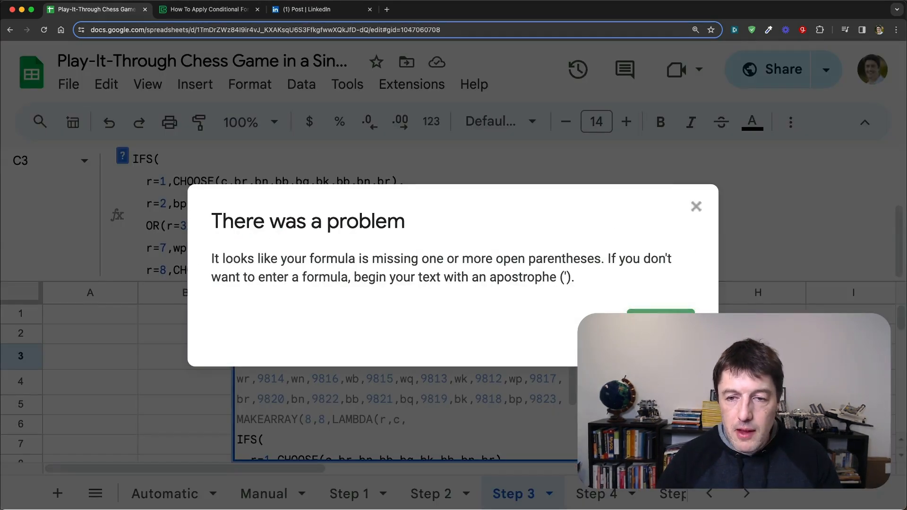
pyautogui.click(671, 319)
pyautogui.click(441, 269)
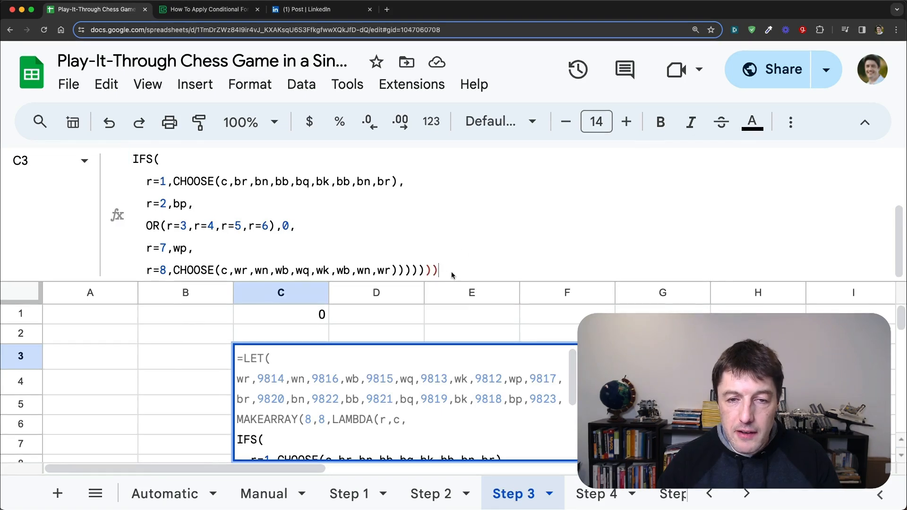
pyautogui.press('Return')
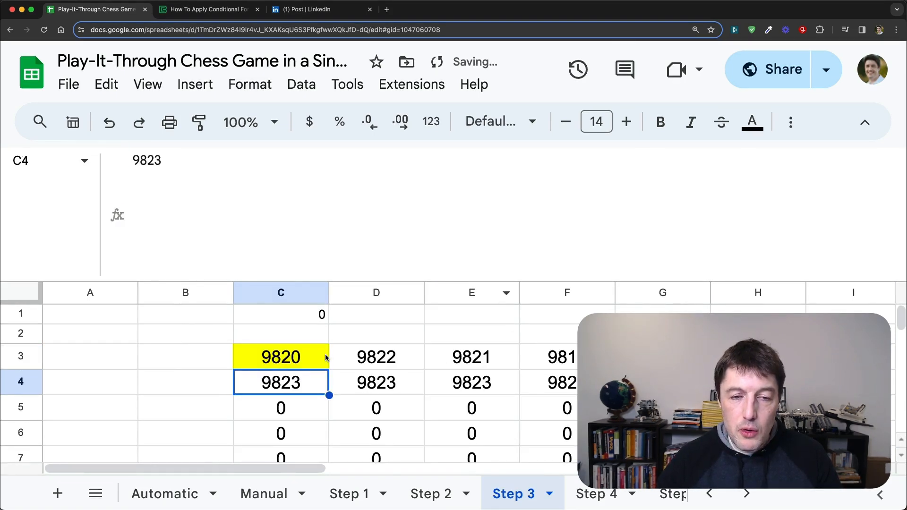
# Step: Insert N("Start")+ directly before the IFS function in cell C3's formula
pyautogui.click(325, 353)
pyautogui.scroll(-2, 265, 215)
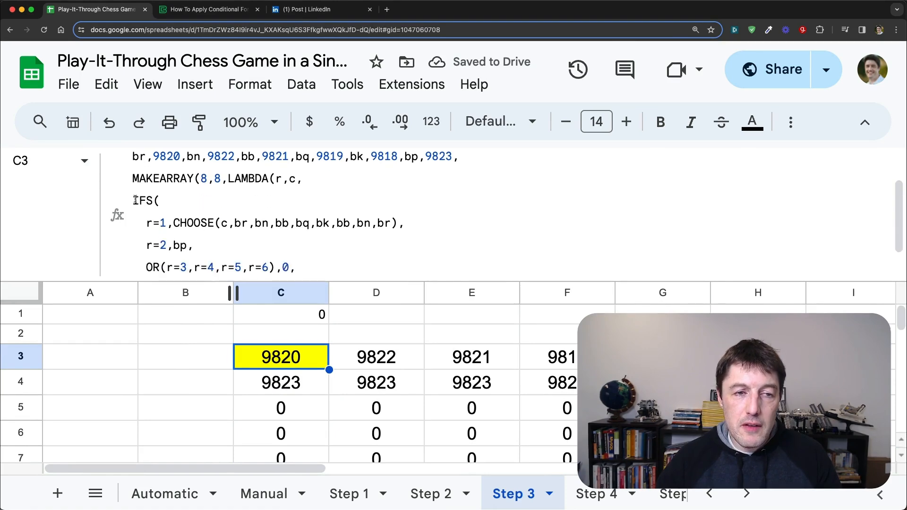
pyautogui.click(320, 218)
pyautogui.write('N("Start")+')
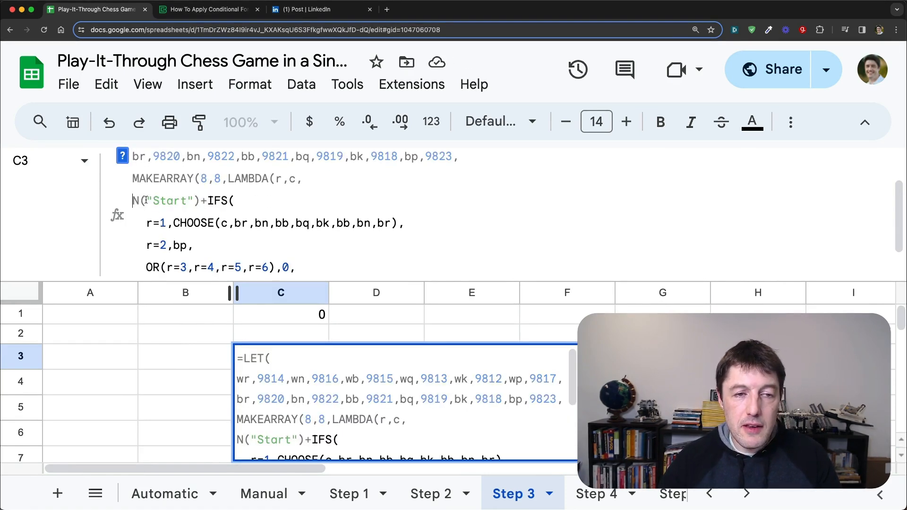
pyautogui.moveTo(146, 200); pyautogui.dragTo(200, 201)
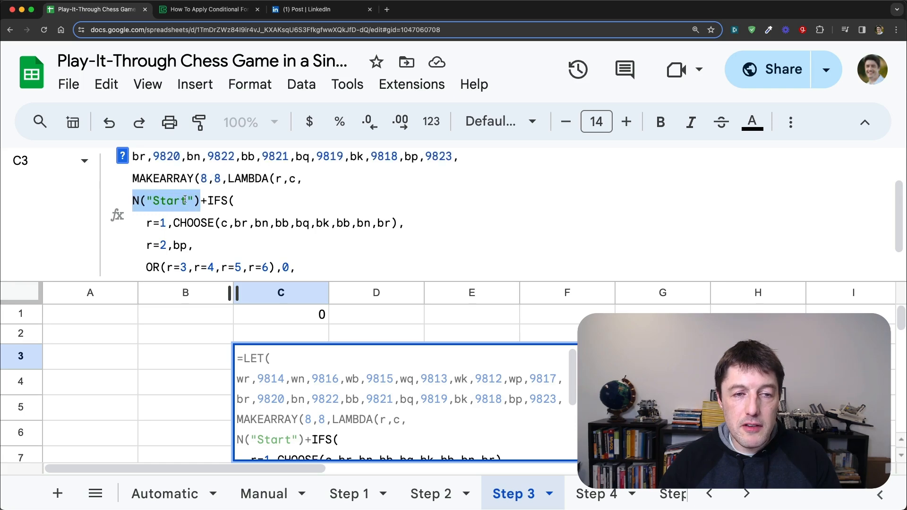
pyautogui.press('Return')
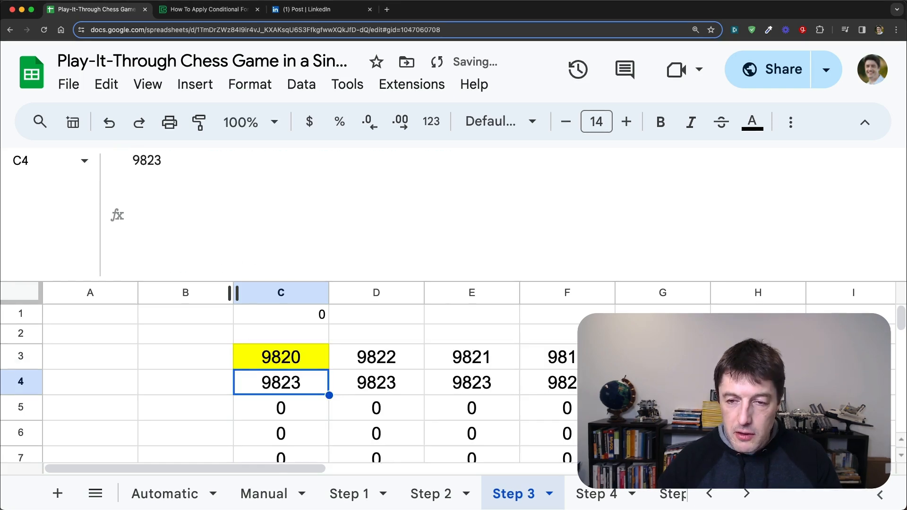
# Step: Wrap the N("Start")+IFS expression in C3's formula in CHAR and enclose that in IFERROR
pyautogui.press('Up')
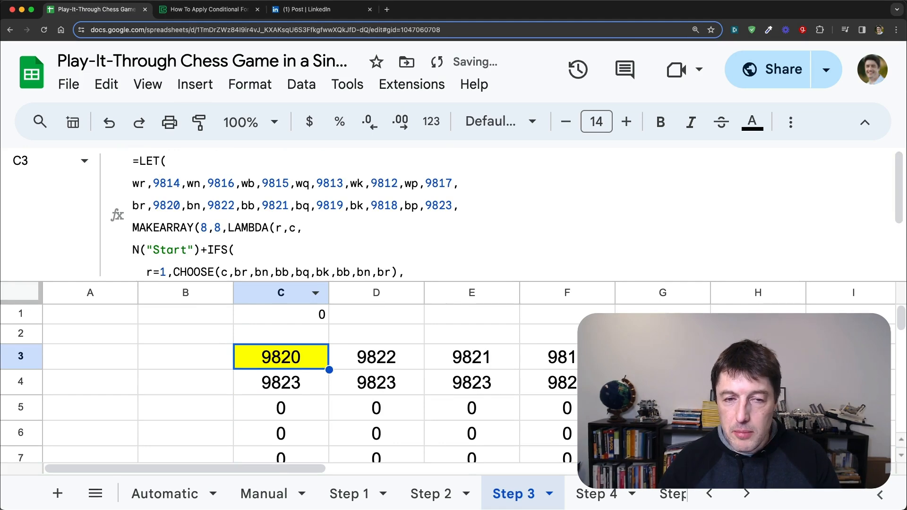
pyautogui.scroll(-1, 147, 223)
pyautogui.click(137, 232)
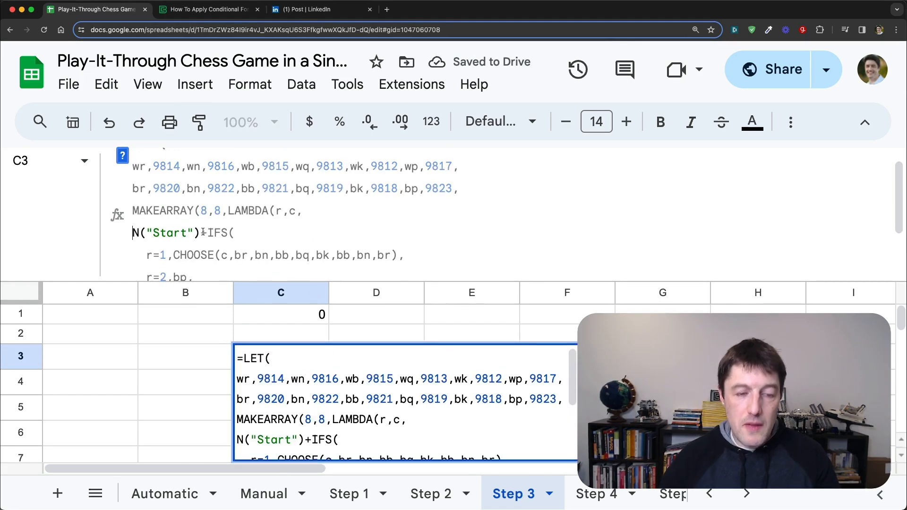
pyautogui.write('CHAR(')
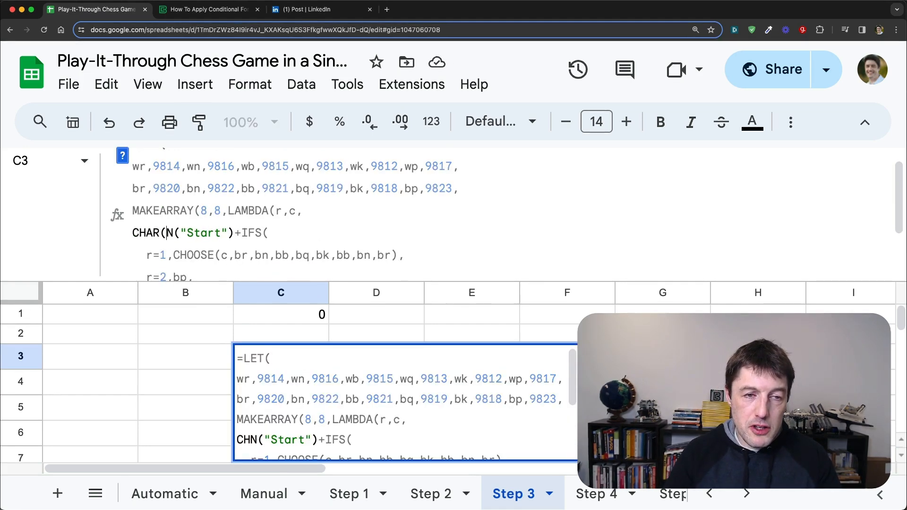
pyautogui.write('IE')
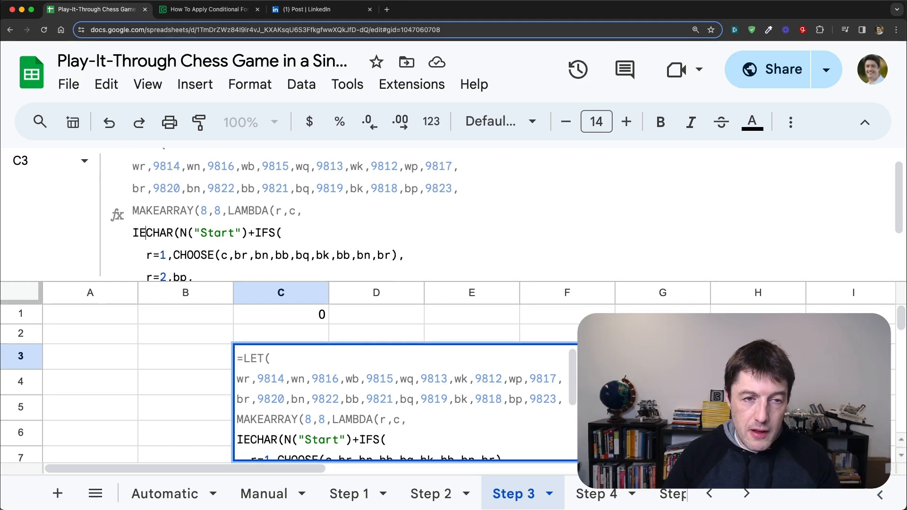
pyautogui.press('BackSpace')
pyautogui.write('FERRO')
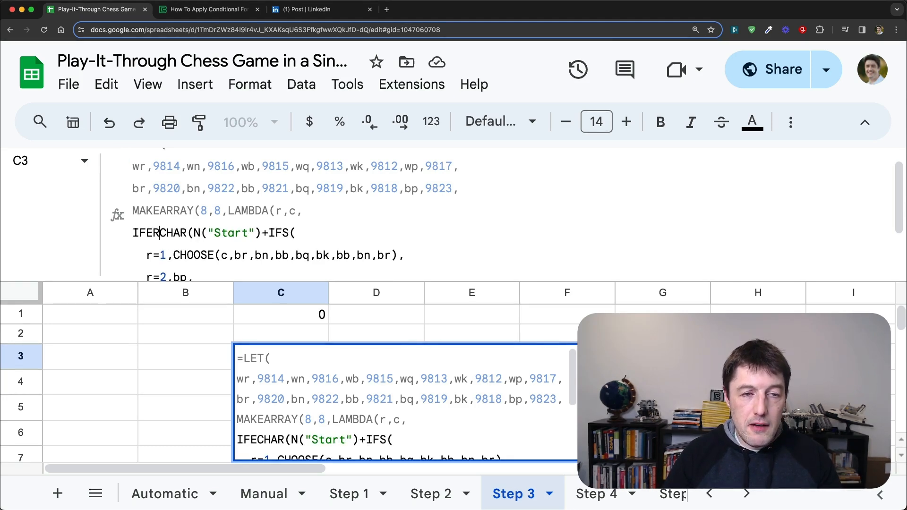
pyautogui.write('R(')
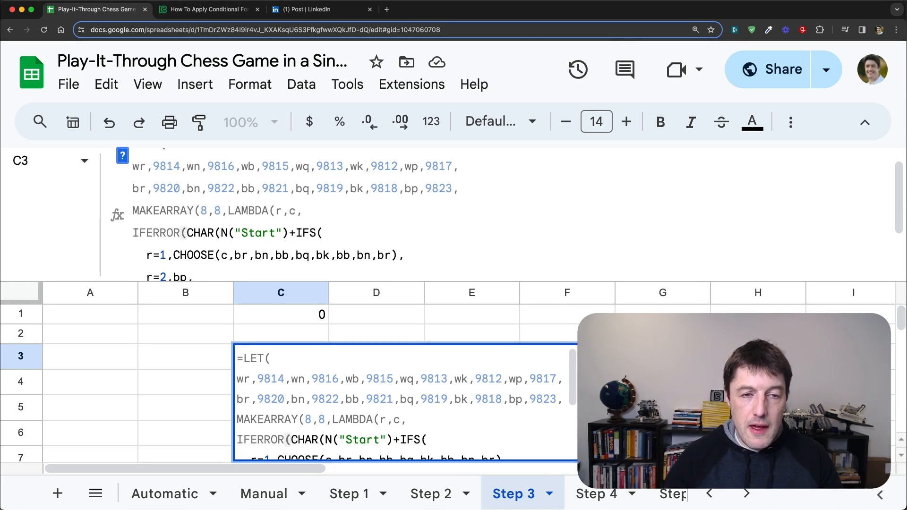
# Step: Extend the N function's comment text in C3's formula to "Start position" and review the comment within the formula
pyautogui.click(276, 232)
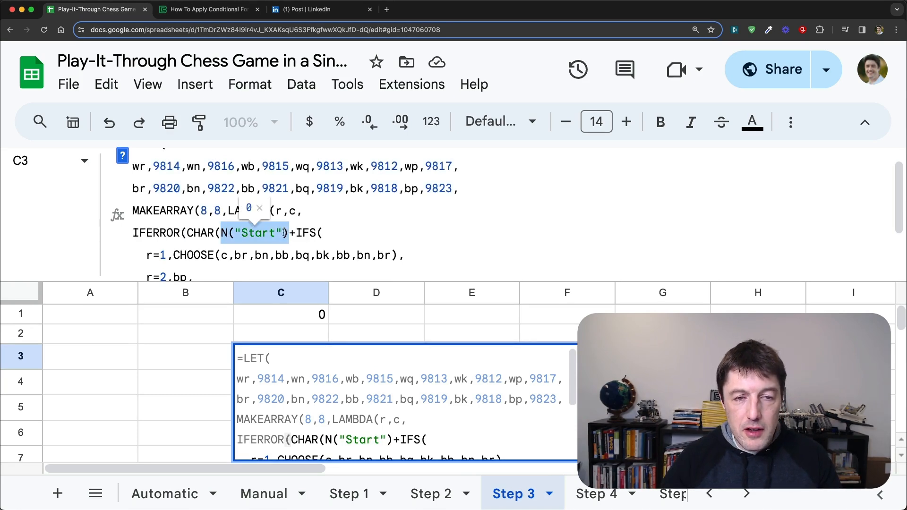
pyautogui.write('position')
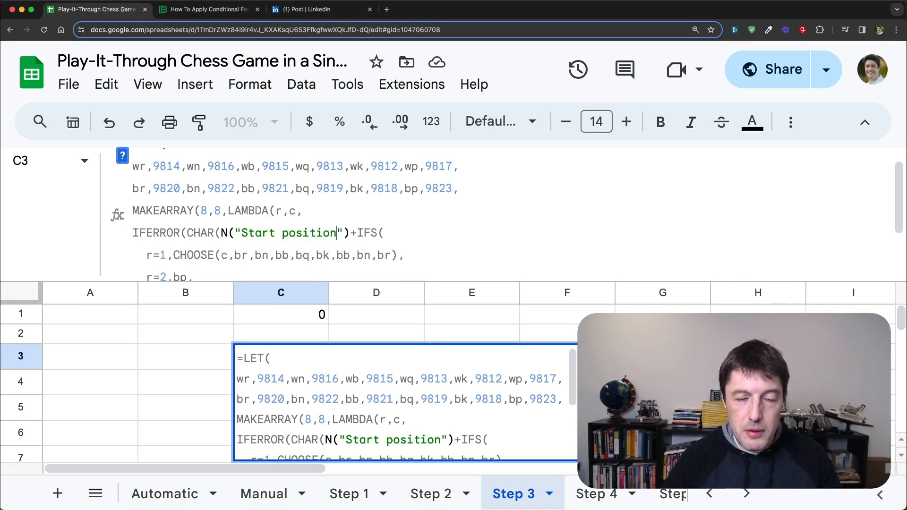
pyautogui.press('Return')
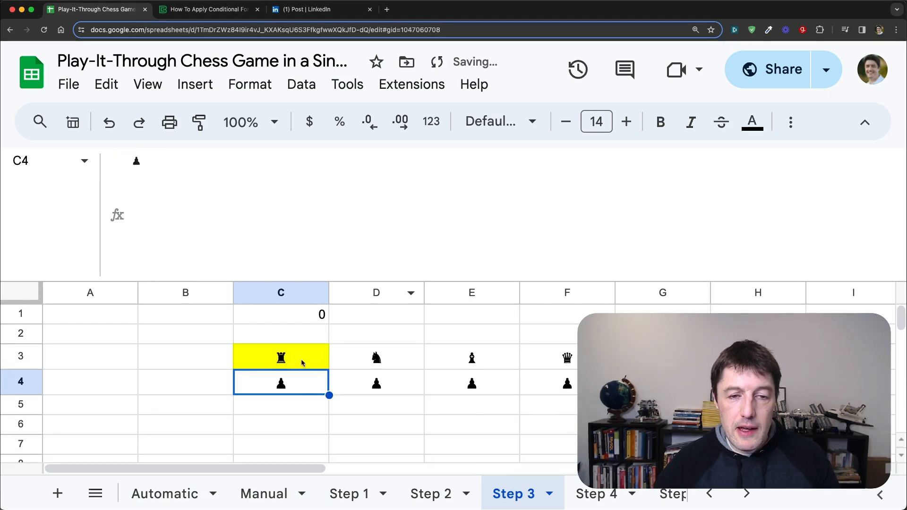
pyautogui.click(315, 358)
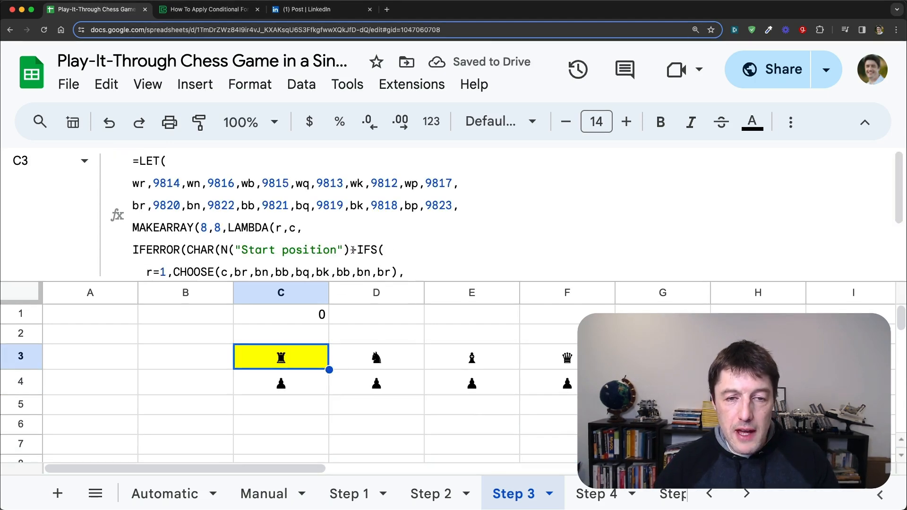
pyautogui.moveTo(353, 250); pyautogui.dragTo(221, 249)
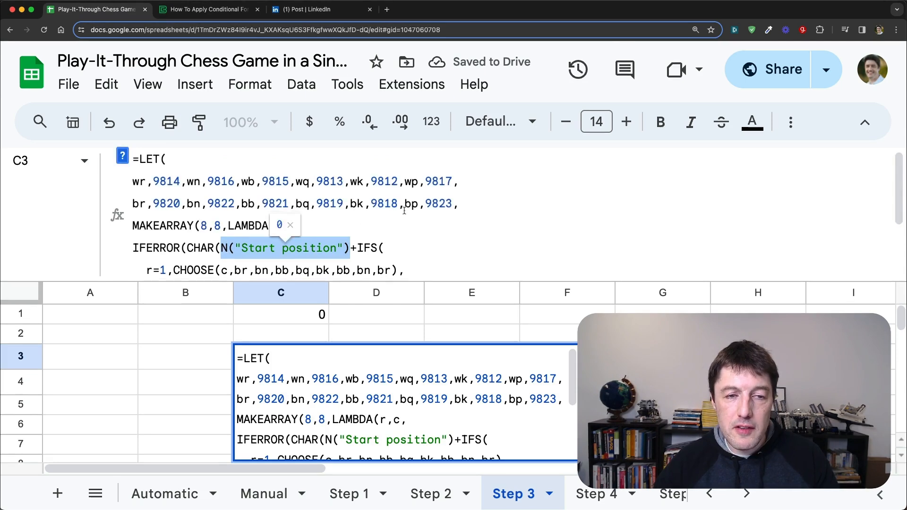
pyautogui.scroll(-3, 404, 210)
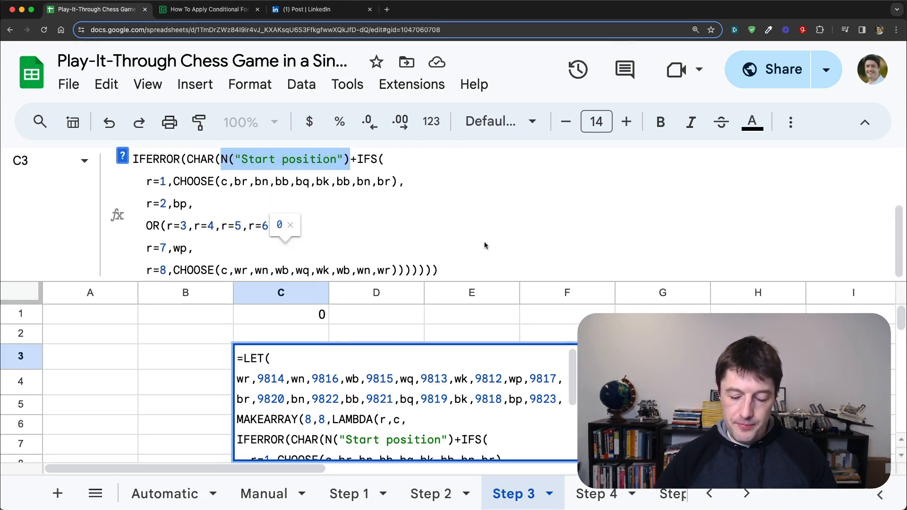
# Step: Copy the board formula from C3 on the Step 3 sheet into cell C5 of the Step 4 sheet
pyautogui.press('Escape')
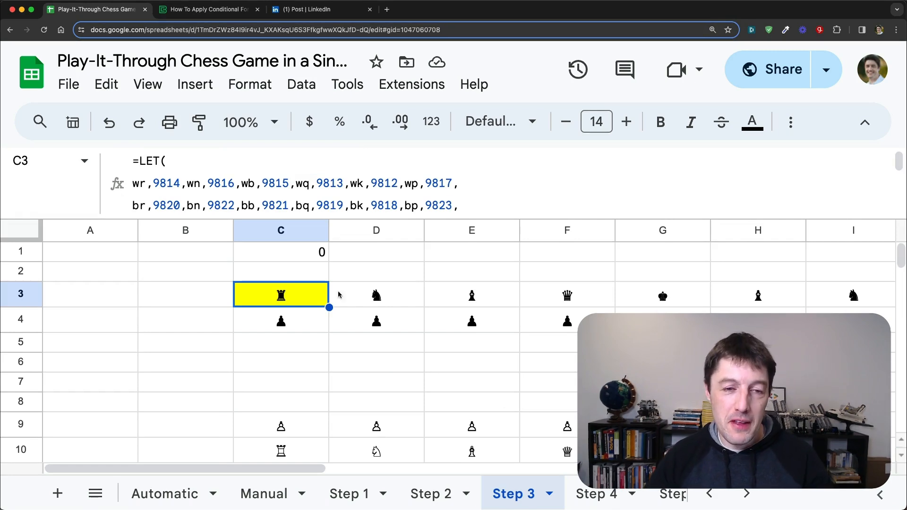
pyautogui.press('super+c')
pyautogui.press('super+v')
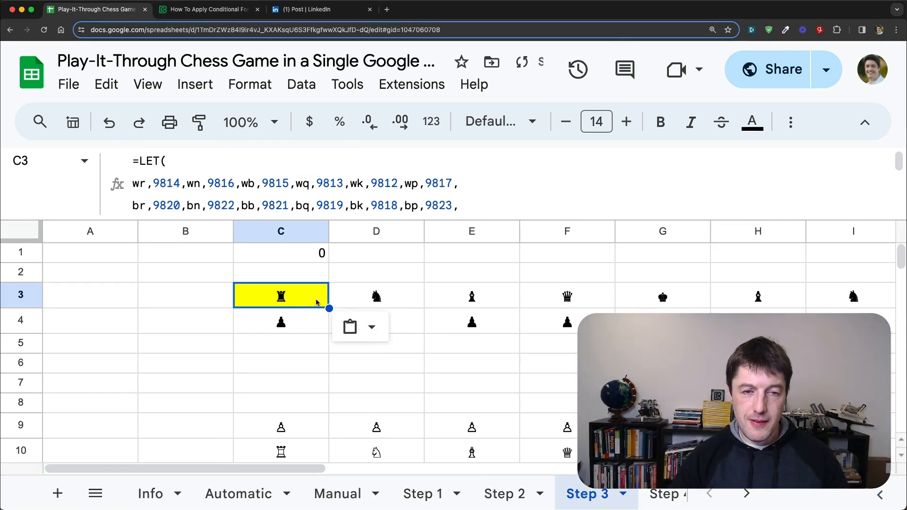
pyautogui.click(664, 493)
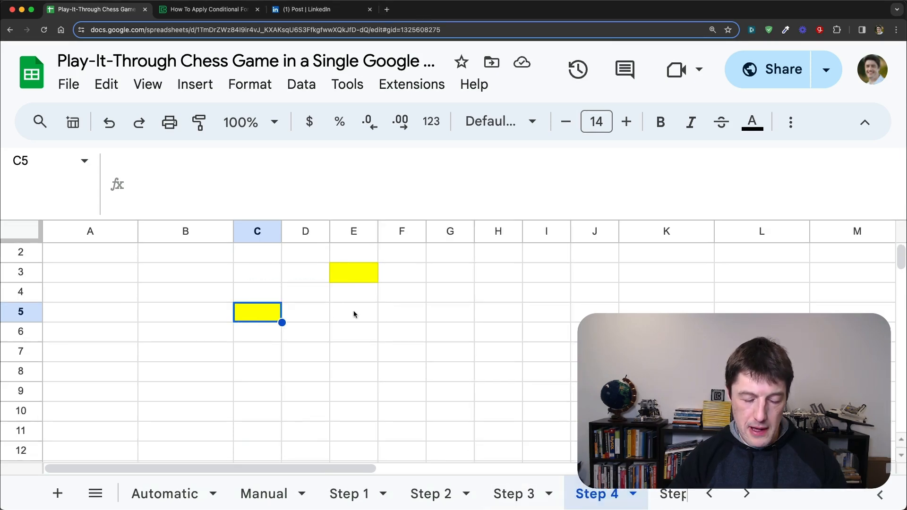
pyautogui.press('super+v')
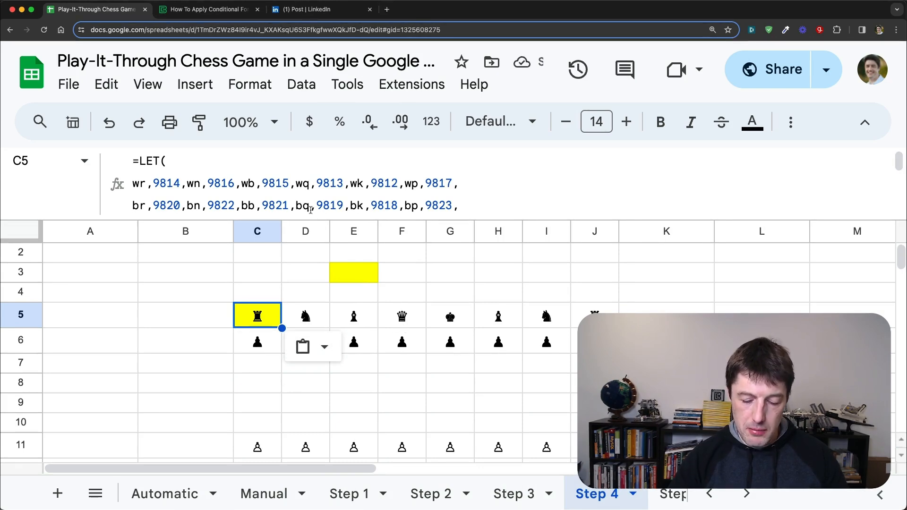
# Step: Remove the IFERROR and CHAR wrappers before N("Start position") in C5's formula, along with their two closing parentheses
pyautogui.press('super+minus')
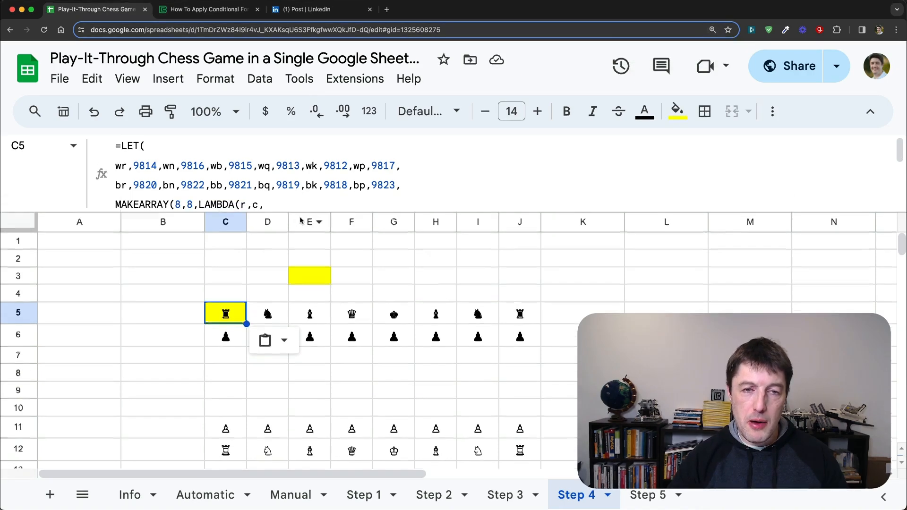
pyautogui.moveTo(300, 219); pyautogui.dragTo(304, 265)
pyautogui.scroll(-2, 344, 220)
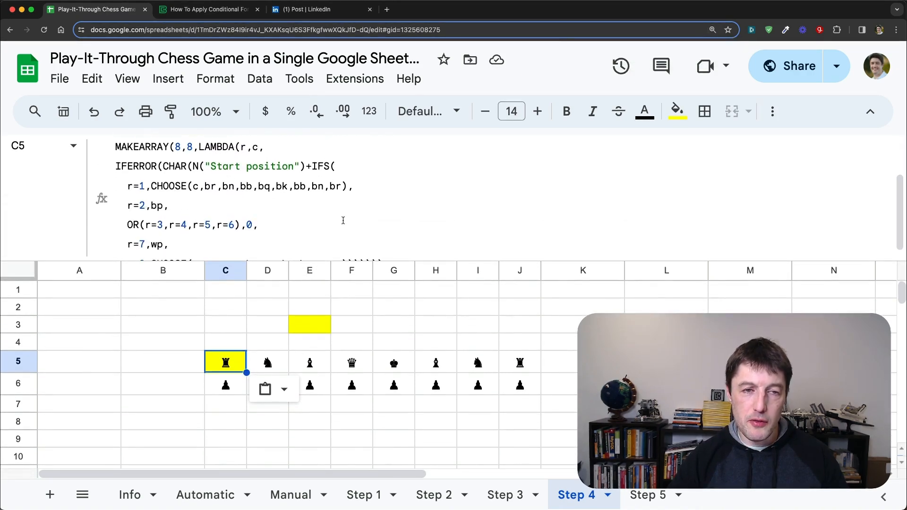
pyautogui.scroll(1, 189, 189)
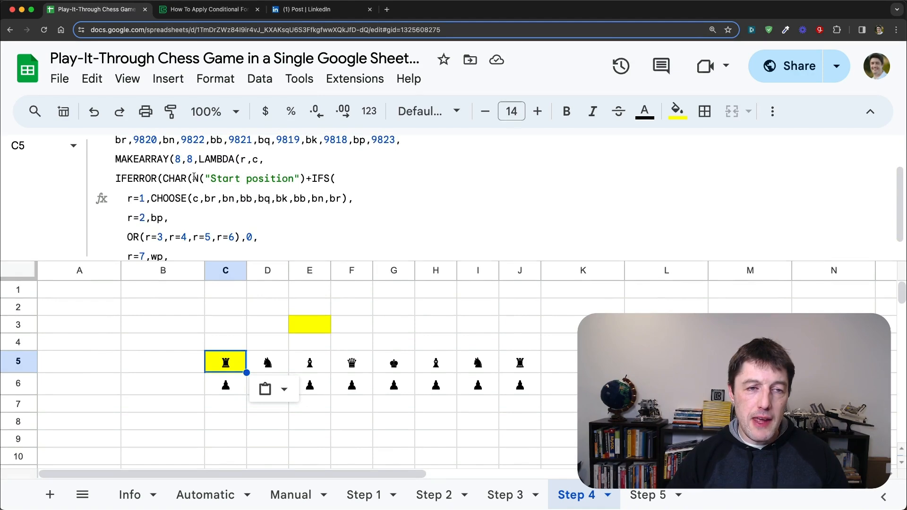
pyautogui.moveTo(194, 176); pyautogui.dragTo(123, 177)
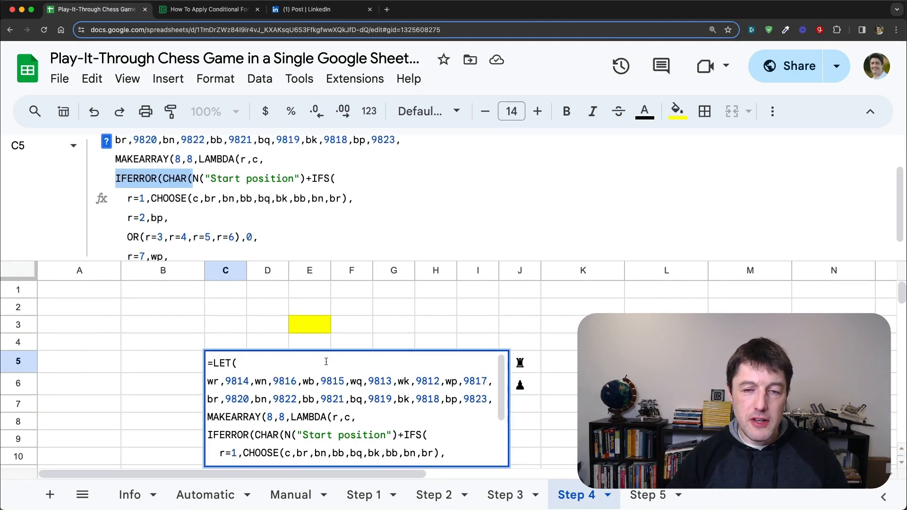
pyautogui.press('BackSpace')
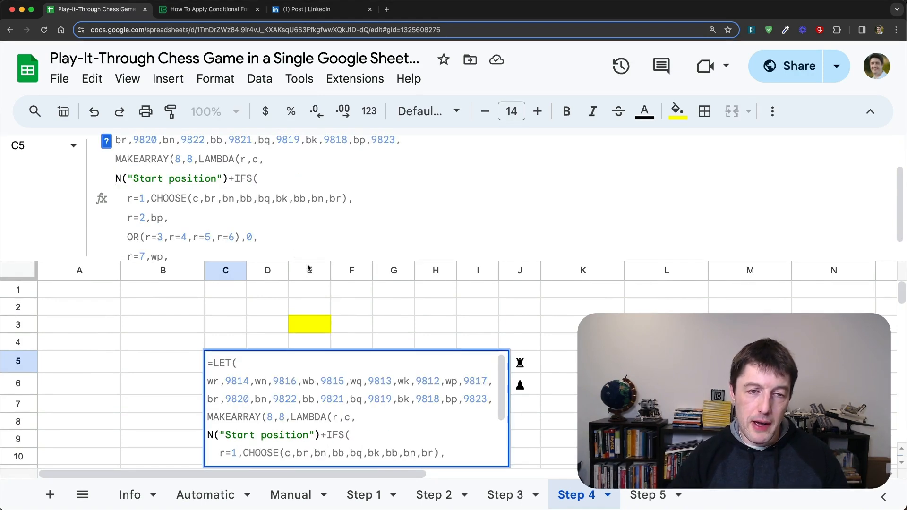
pyautogui.scroll(-1, 286, 241)
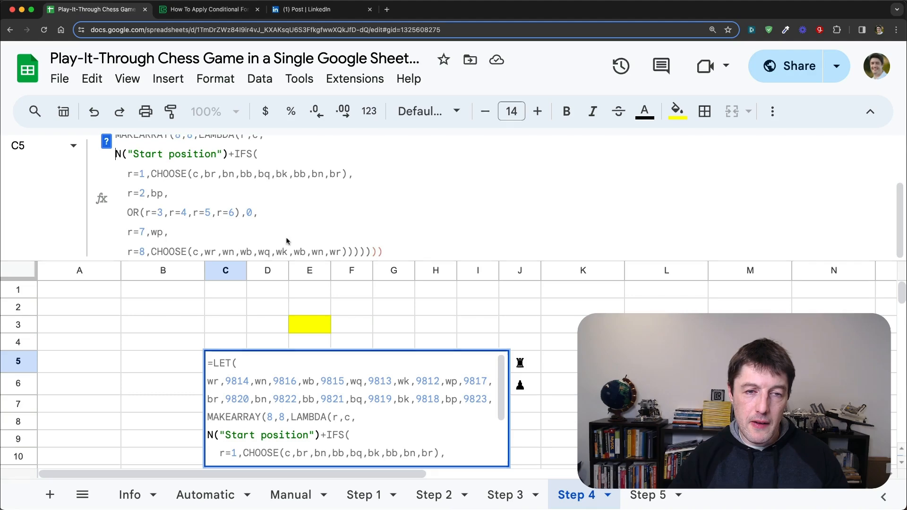
pyautogui.click(386, 252)
pyautogui.press('BackSpace')
pyautogui.press('BackSpace')
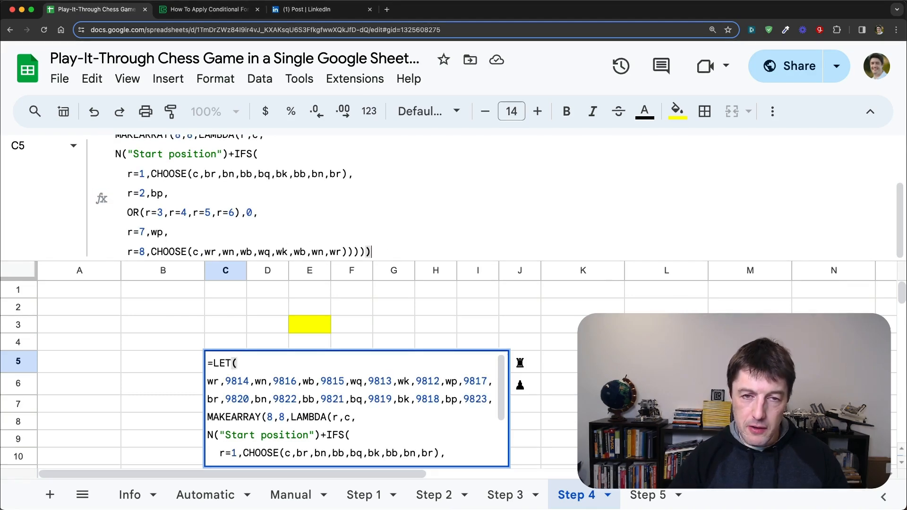
pyautogui.press('Return')
pyautogui.press('Up')
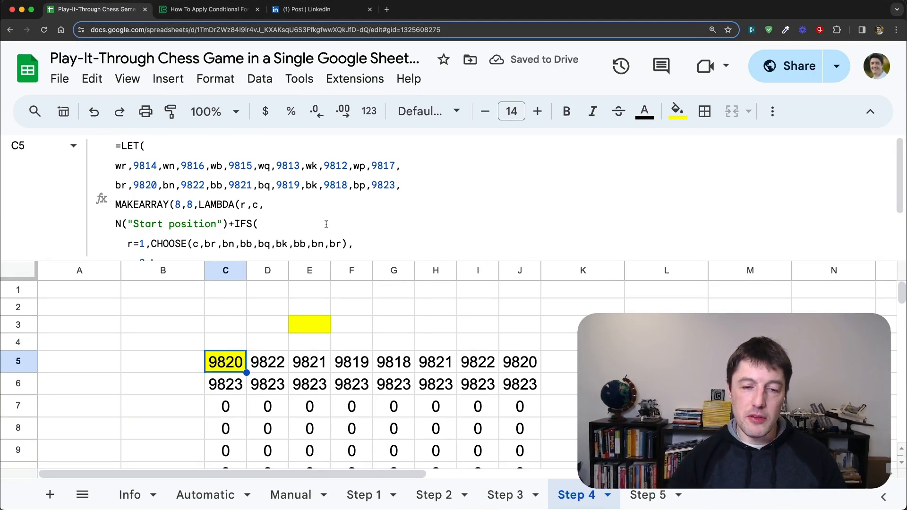
# Step: Examine the IFS section of C5's formula against the character codes in row 5 and the empty-square values in row 7
pyautogui.scroll(-4, 340, 222)
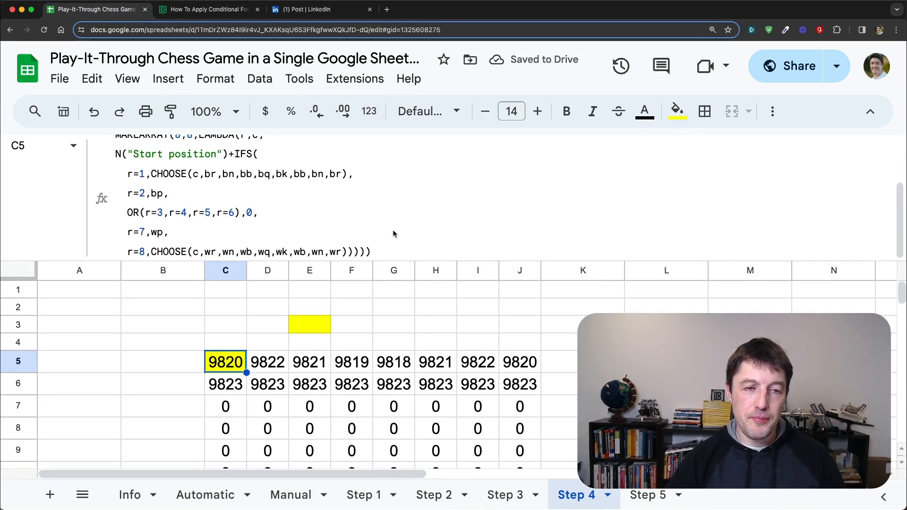
pyautogui.click(237, 154)
pyautogui.moveTo(237, 152); pyautogui.dragTo(353, 252)
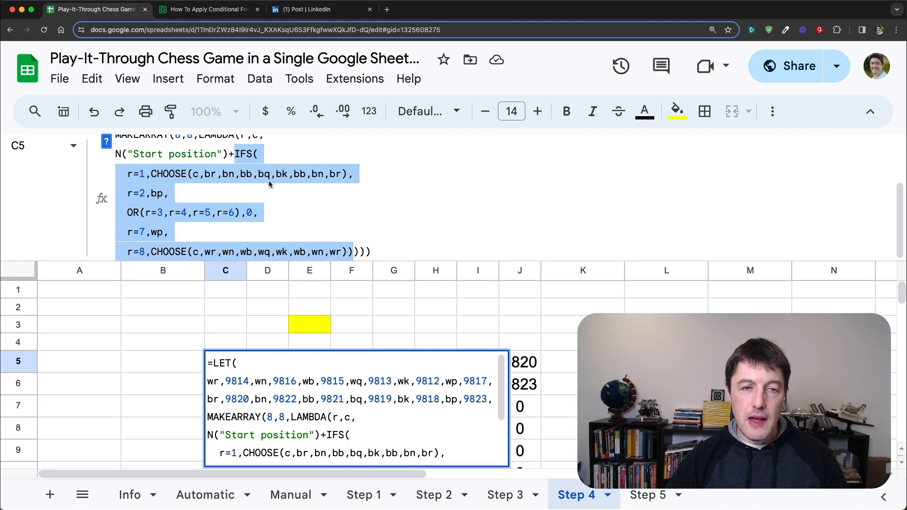
pyautogui.press('Escape')
pyautogui.click(515, 365)
pyautogui.click(463, 364)
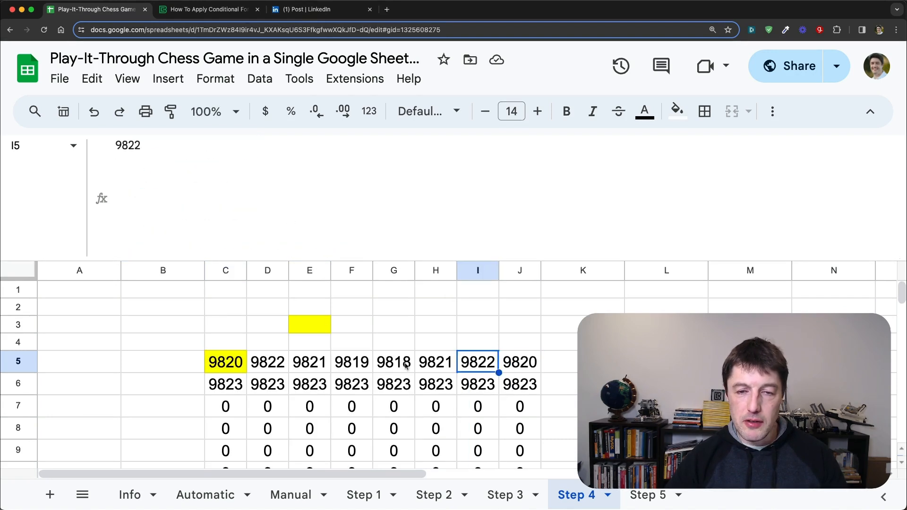
pyautogui.click(400, 365)
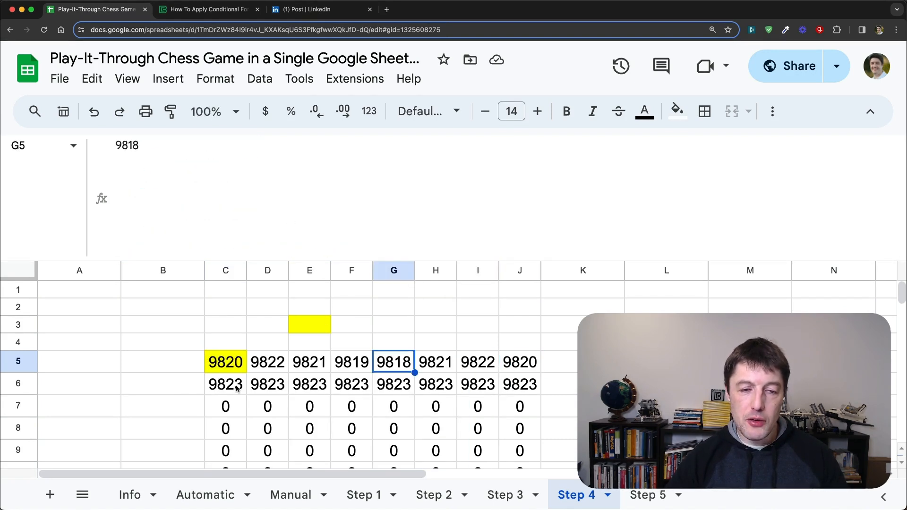
pyautogui.moveTo(234, 369); pyautogui.dragTo(484, 364)
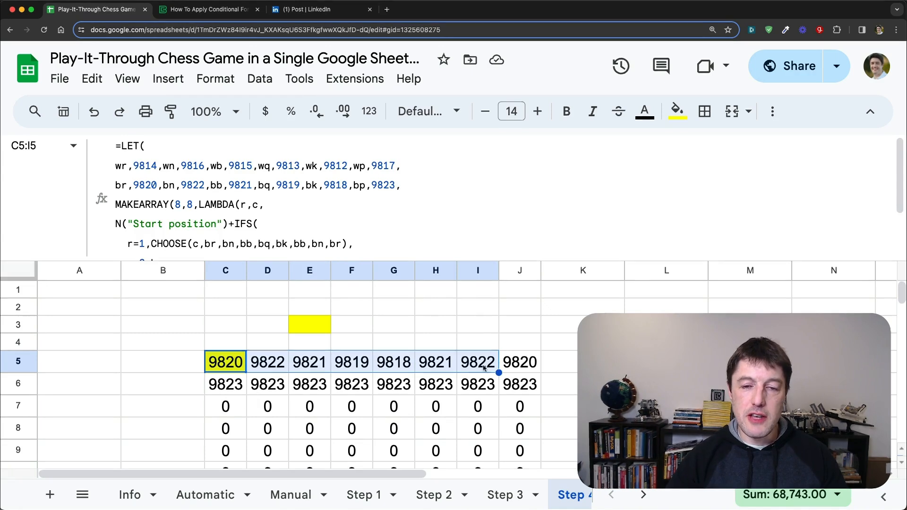
pyautogui.moveTo(243, 409); pyautogui.dragTo(468, 412)
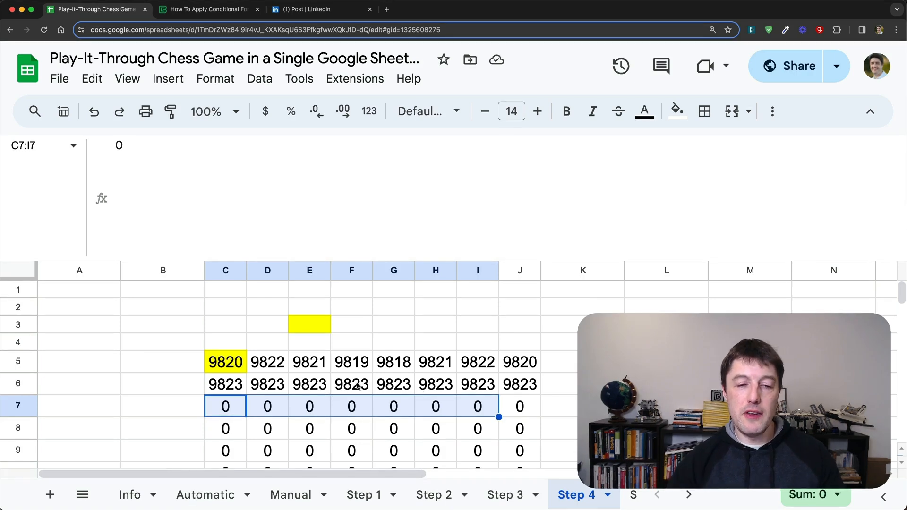
# Step: Add +IF(E3>0,1,0) on a new line directly after the IFS function in C5's formula
pyautogui.click(220, 366)
pyautogui.scroll(-2, 243, 203)
pyautogui.moveTo(236, 157); pyautogui.dragTo(354, 256)
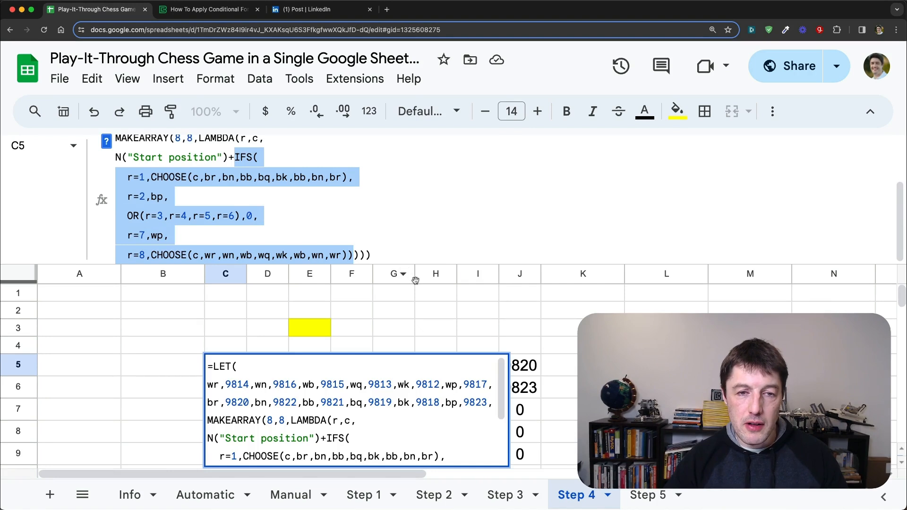
pyautogui.click(356, 255)
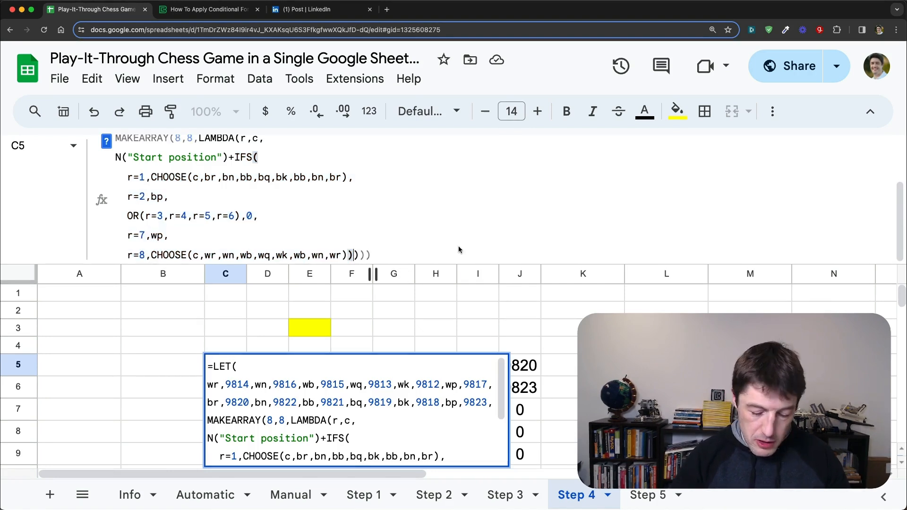
pyautogui.hotkey('alt', 'Return')
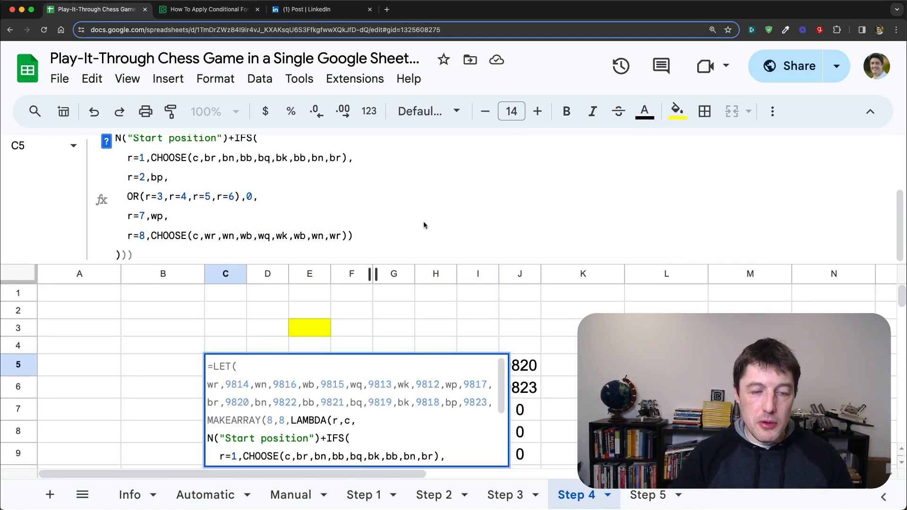
pyautogui.write('+ ')
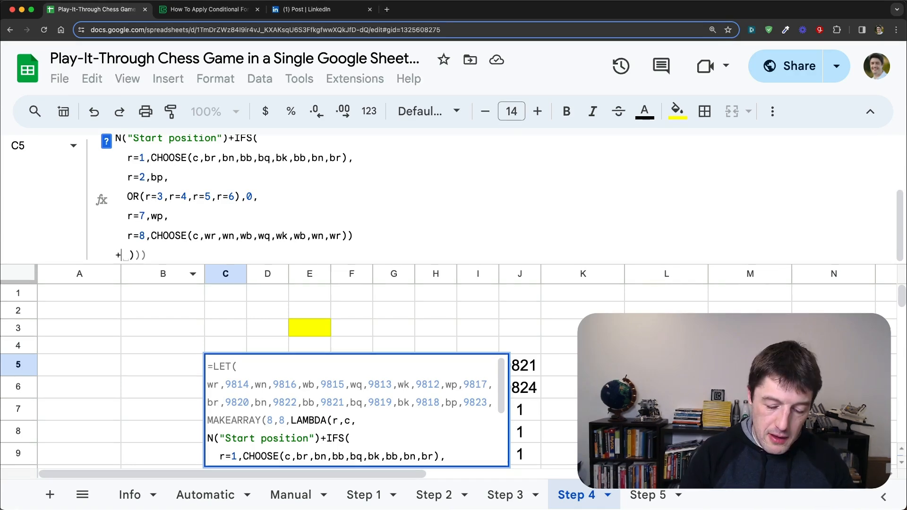
pyautogui.write('IF(')
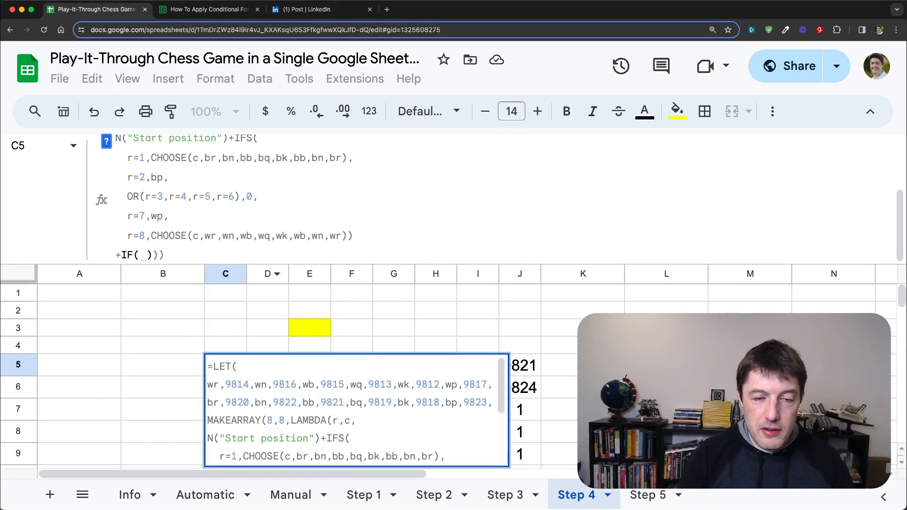
pyautogui.click(322, 322)
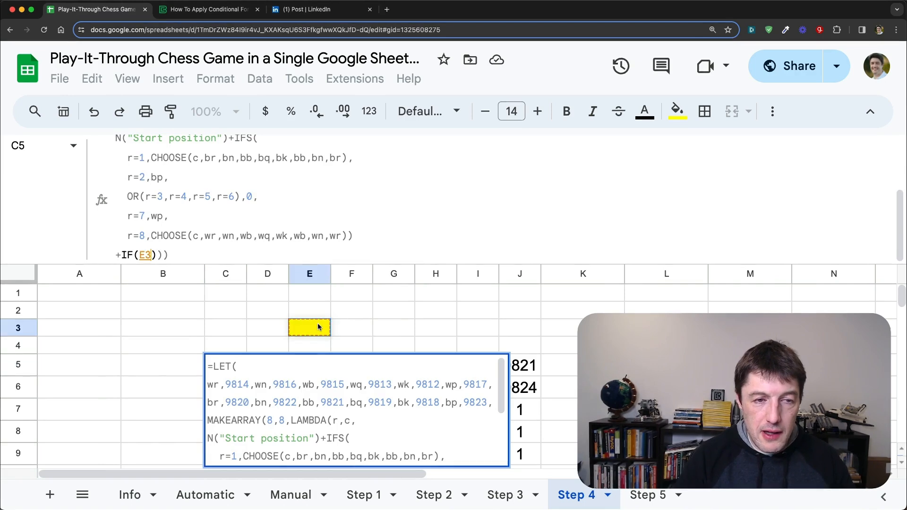
pyautogui.write('>0,')
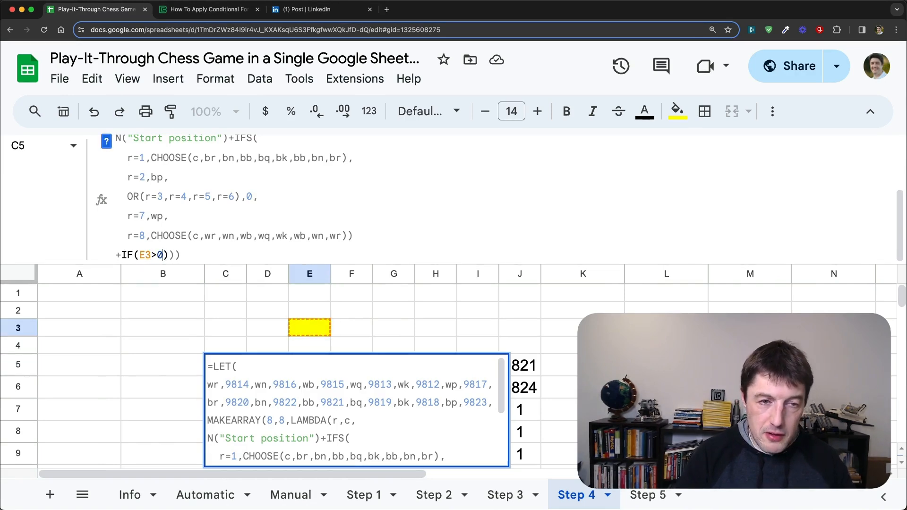
pyautogui.write('1,')
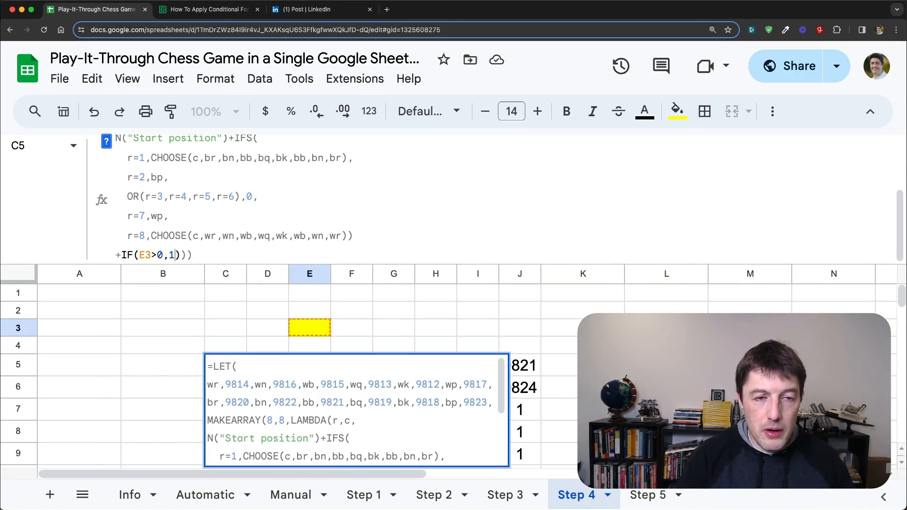
pyautogui.write('0')
pyautogui.press('Return')
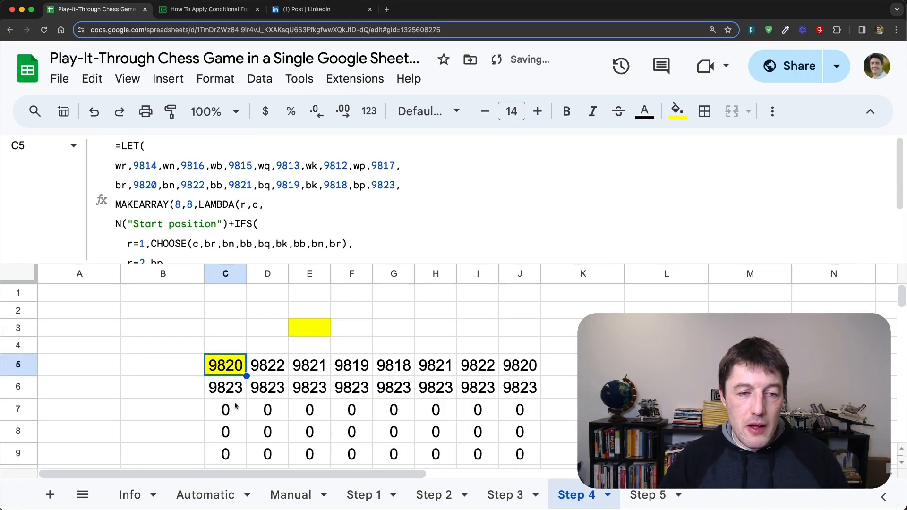
# Step: Enter =CHAR(C5) in cell B5, center it and set its font size to 18
pyautogui.click(192, 365)
pyautogui.click(238, 367)
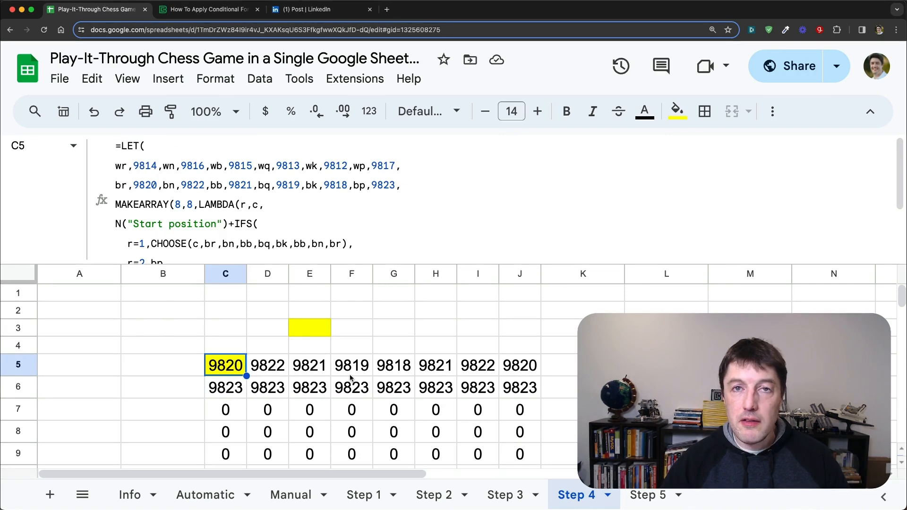
pyautogui.click(191, 367)
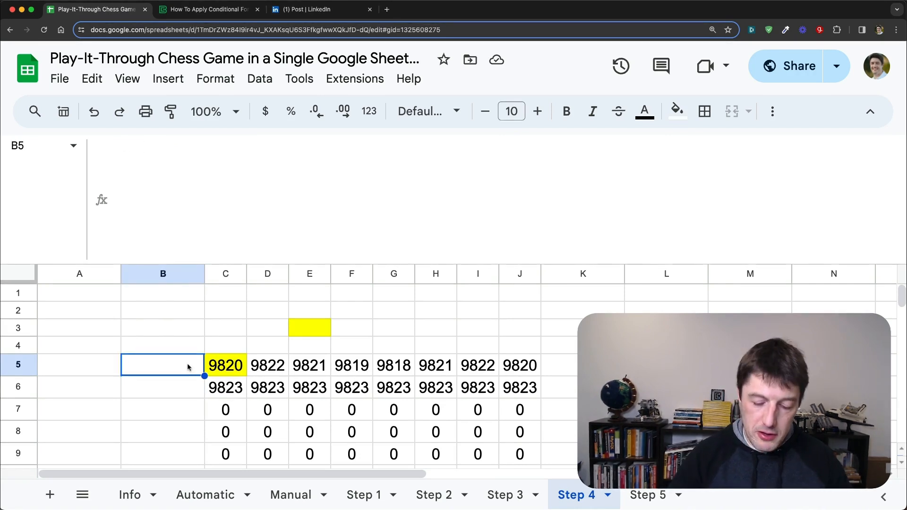
pyautogui.write('=CHA')
pyautogui.press('Tab')
pyautogui.press('Right')
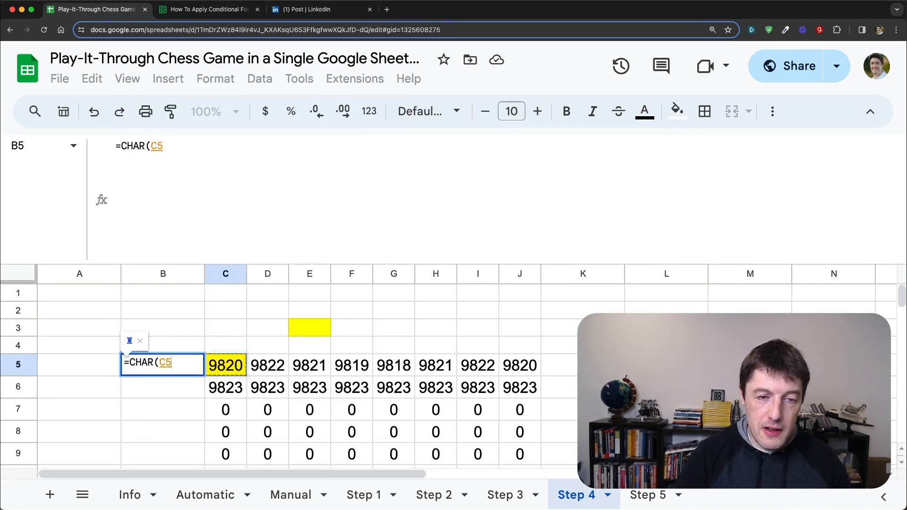
pyautogui.press('Return')
pyautogui.press('Up')
pyautogui.press('super+shift+e')
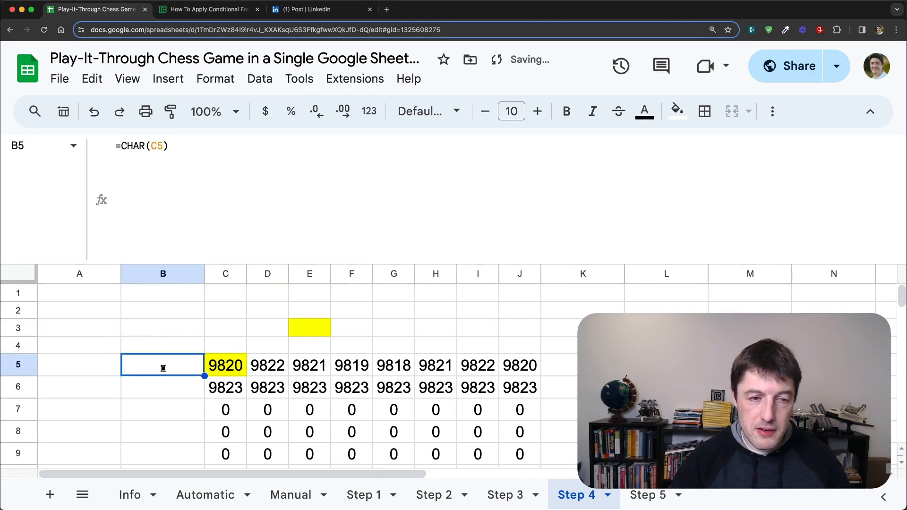
pyautogui.click(514, 112)
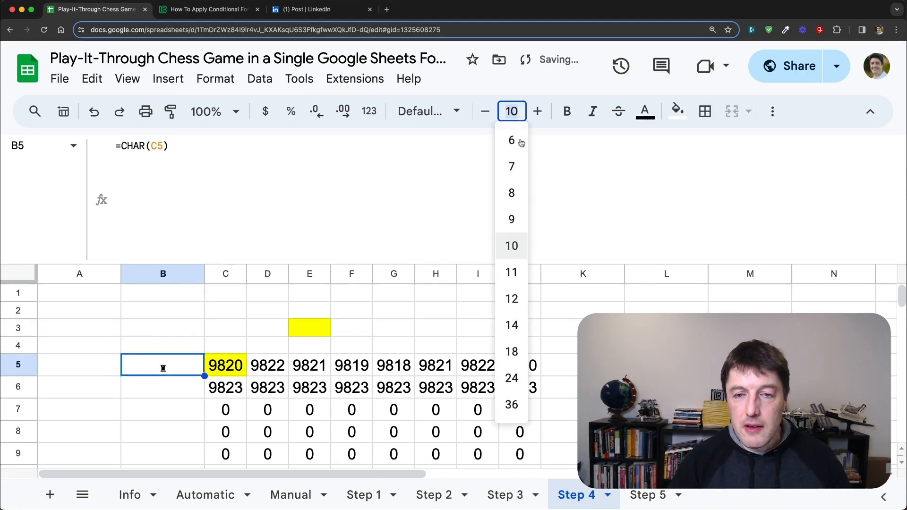
pyautogui.click(514, 352)
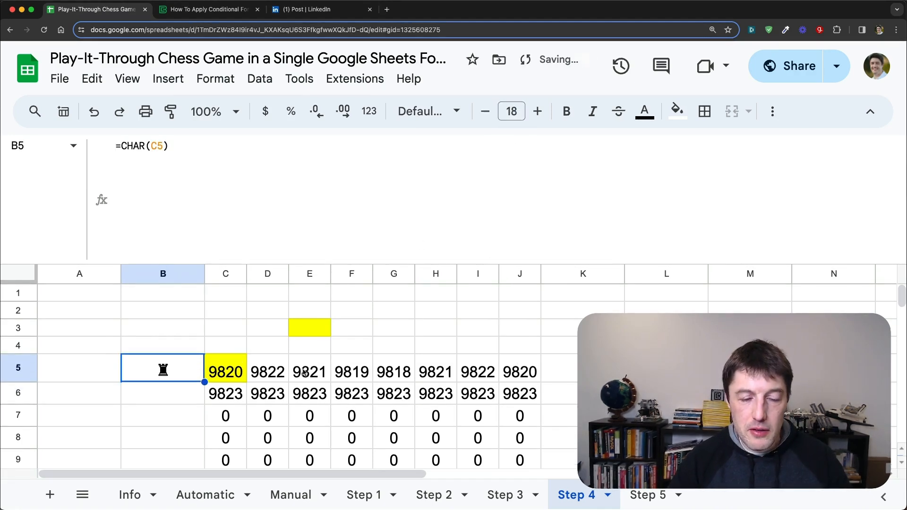
# Step: Enter 1 in the yellow cell E3 and select the board formula cell C5
pyautogui.click(321, 325)
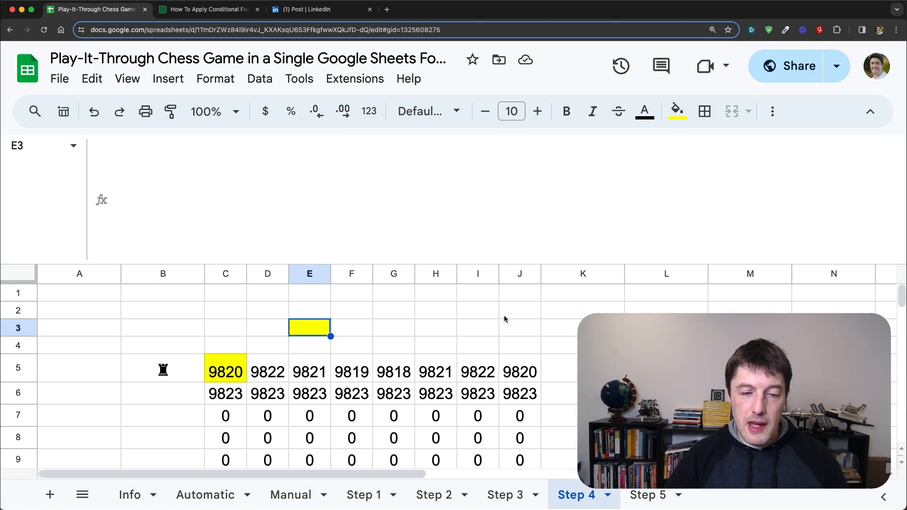
pyautogui.write('1')
pyautogui.press('Tab')
pyautogui.press('Left')
pyautogui.press('Left')
pyautogui.press('Left')
pyautogui.press('Down')
pyautogui.press('Down')
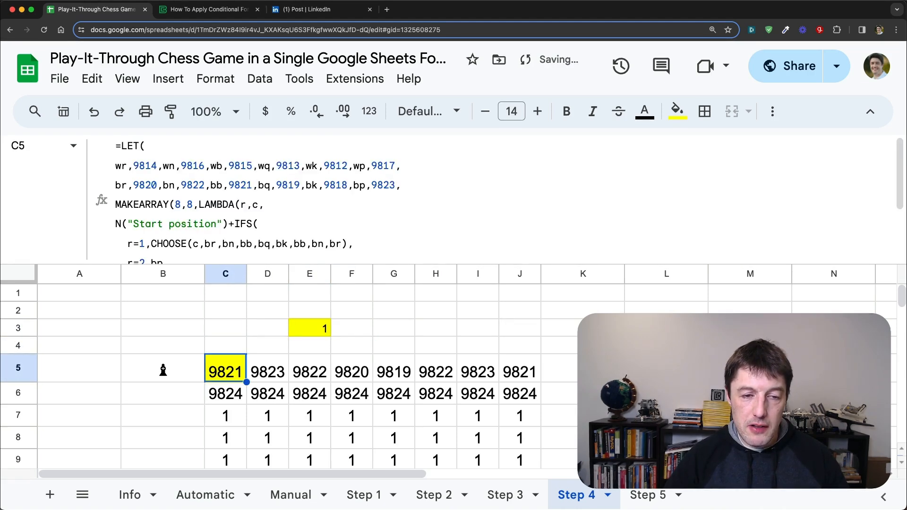
# Step: In C5's formula, replace the 1 inside IF(E3>0,1,0) with a nested IF testing AND(r=3,c=1)
pyautogui.click(181, 375)
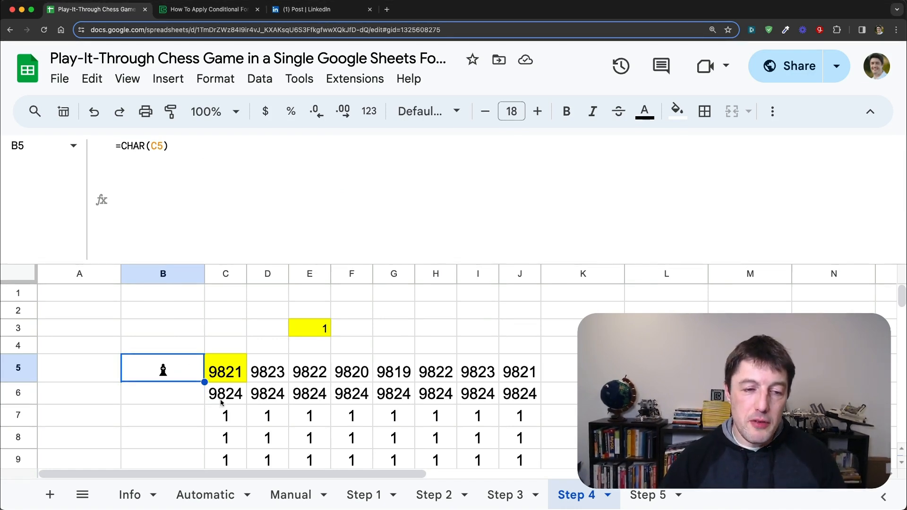
pyautogui.click(244, 373)
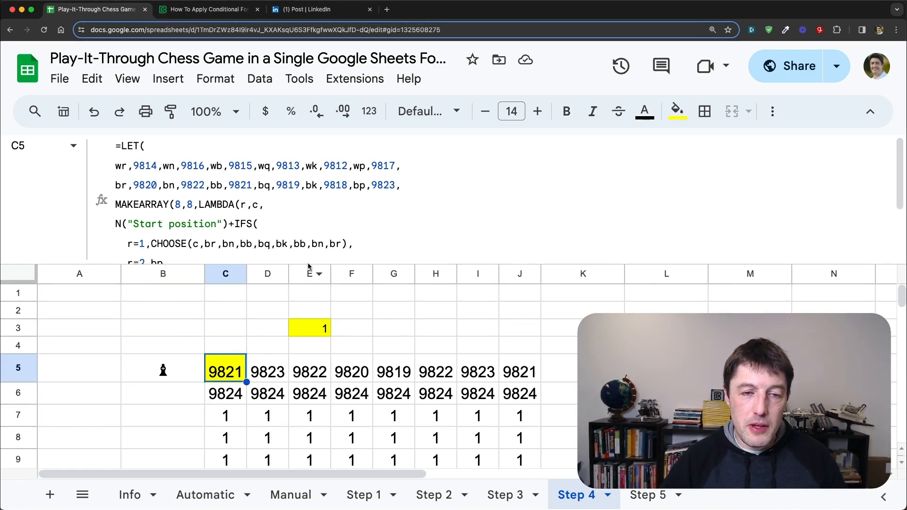
pyautogui.moveTo(309, 265); pyautogui.dragTo(308, 340)
pyautogui.scroll(-2, 185, 330)
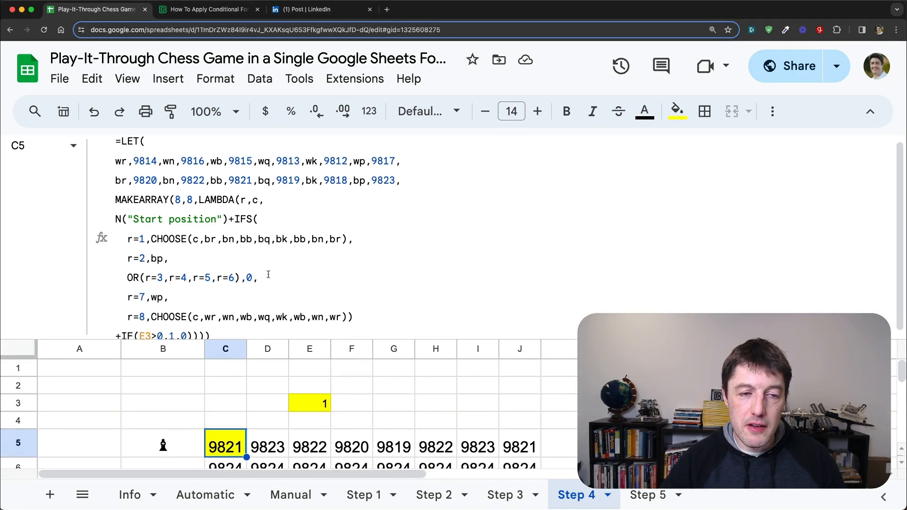
pyautogui.doubleClick(172, 330)
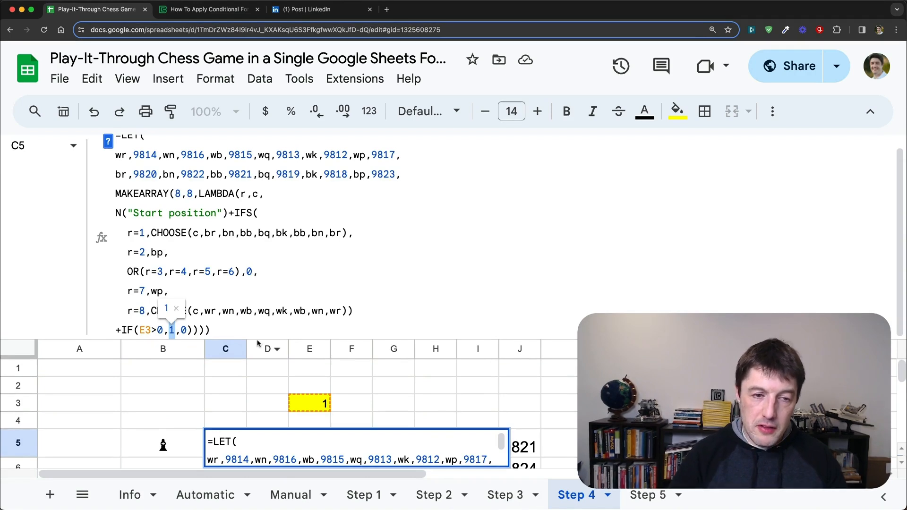
pyautogui.press('BackSpace')
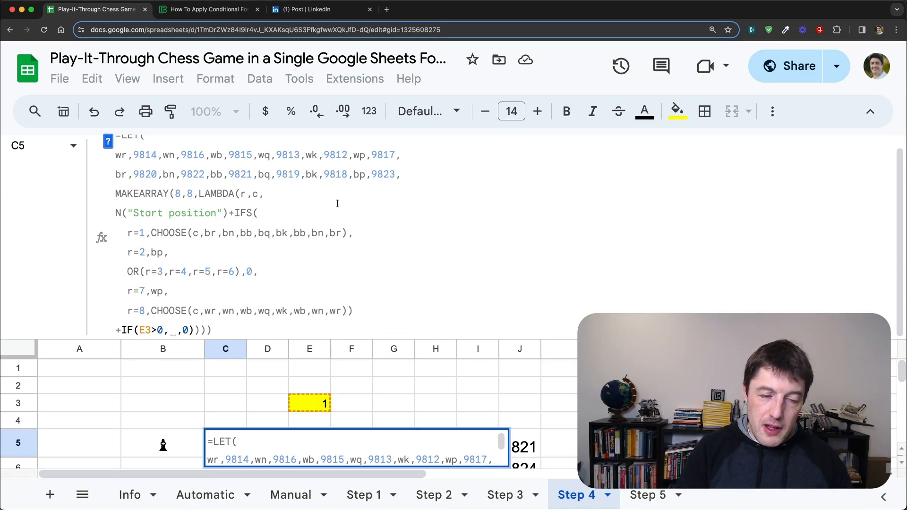
pyautogui.write('I')
pyautogui.press('BackSpace')
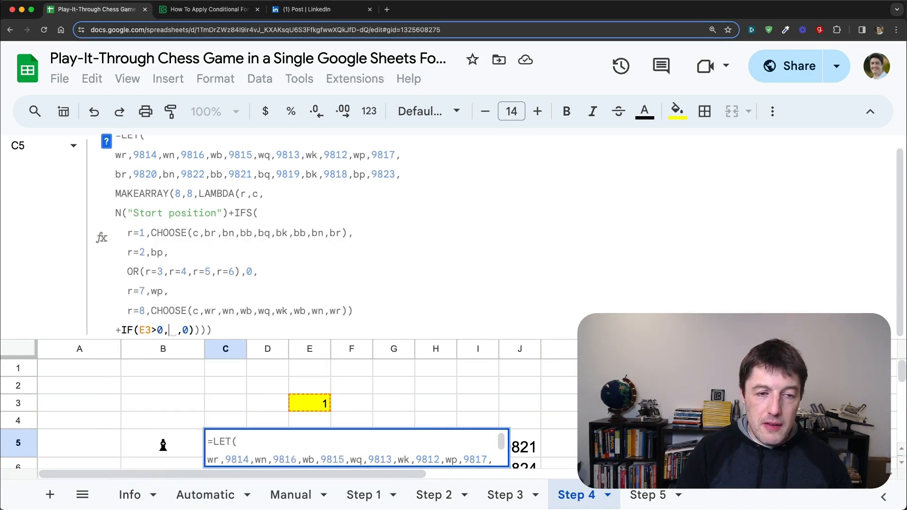
pyautogui.write('IF')
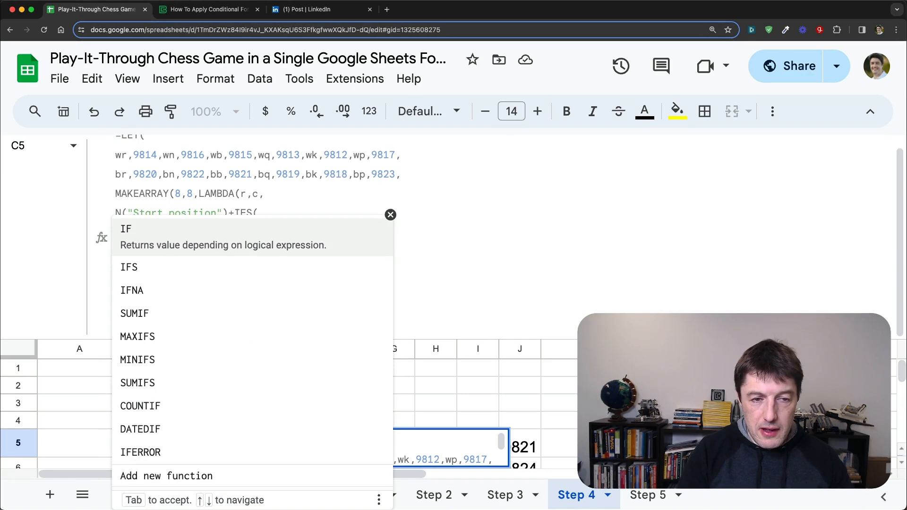
pyautogui.write('(AND(')
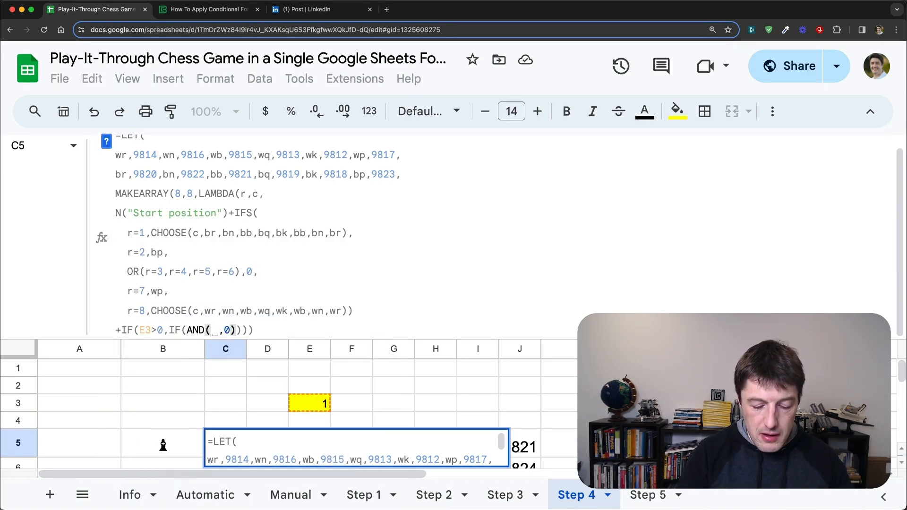
pyautogui.write('r=3')
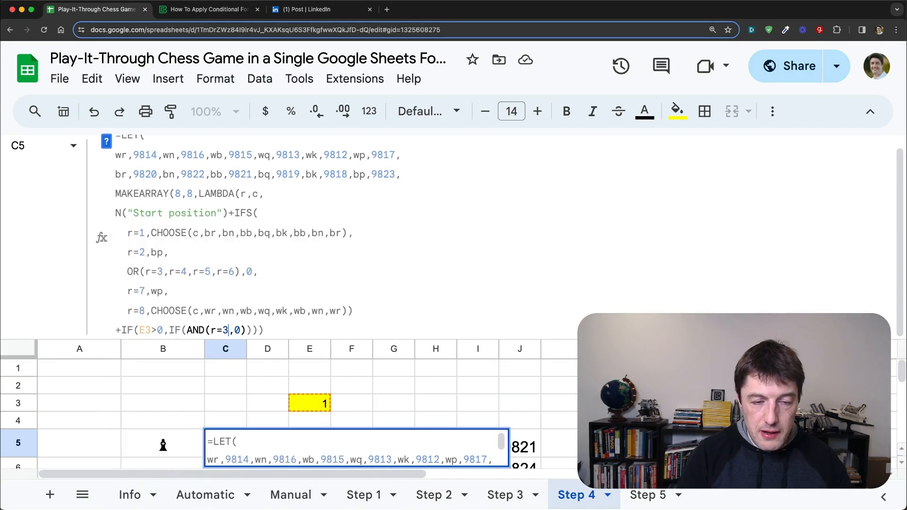
pyautogui.write(',c')
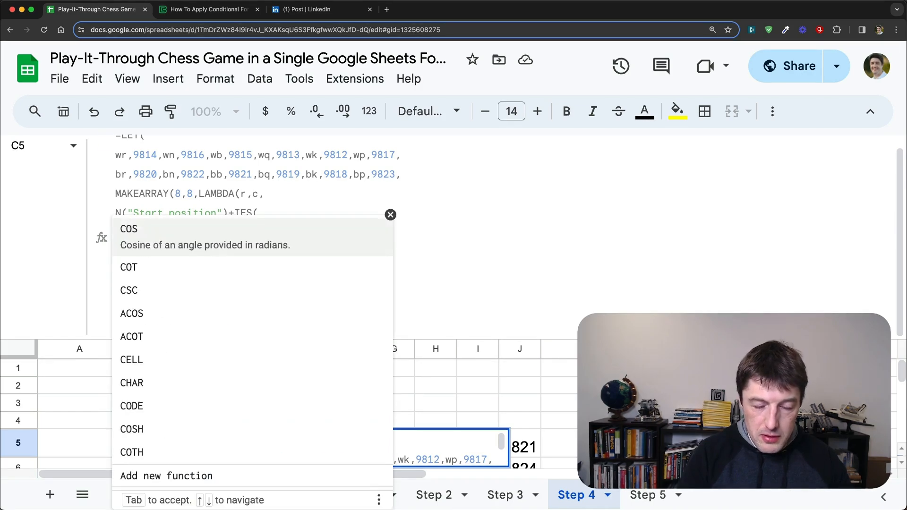
pyautogui.write('=1)')
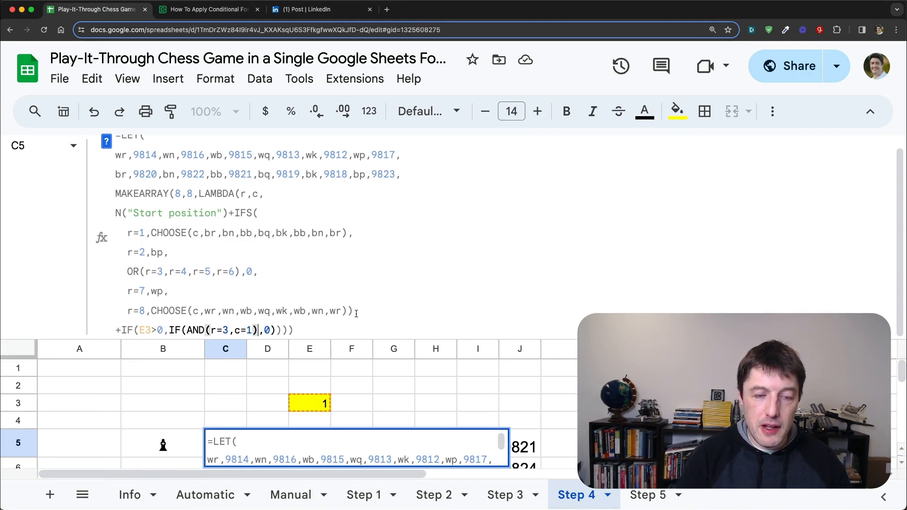
pyautogui.write(',')
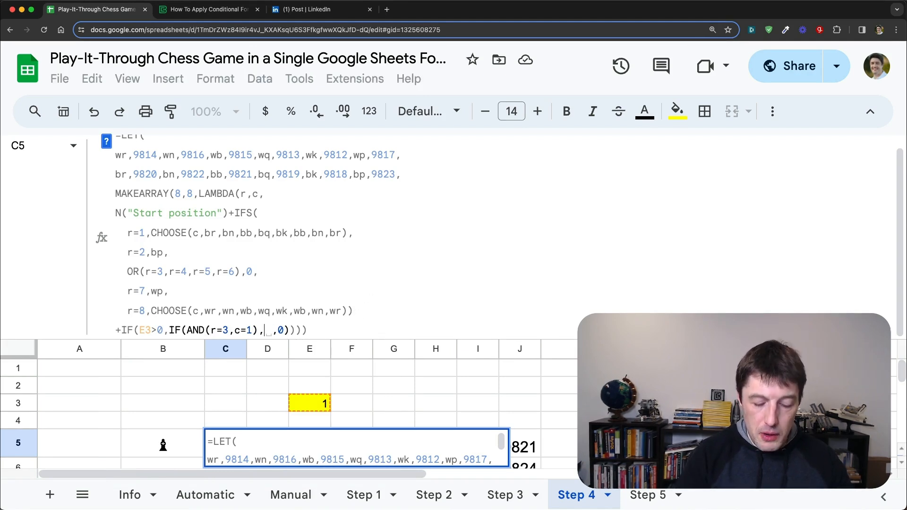
pyautogui.write('bp')
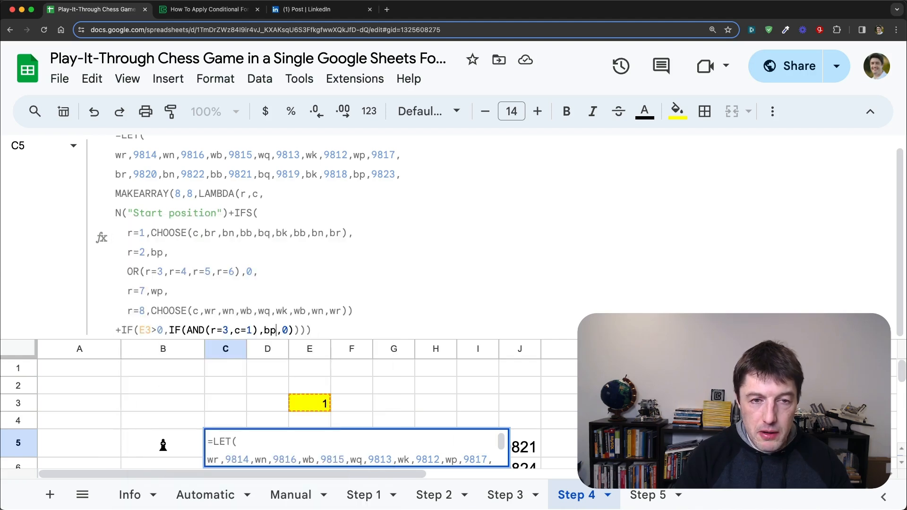
pyautogui.write(',')
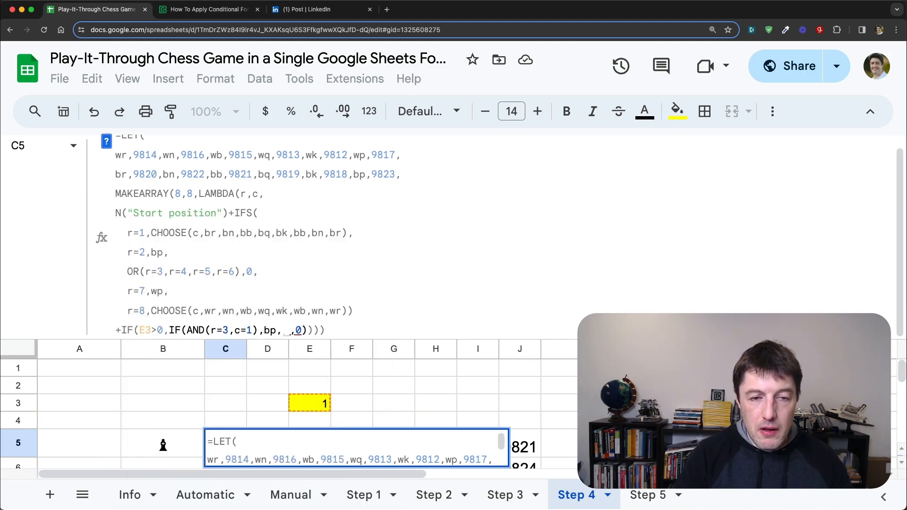
pyautogui.write('0)')
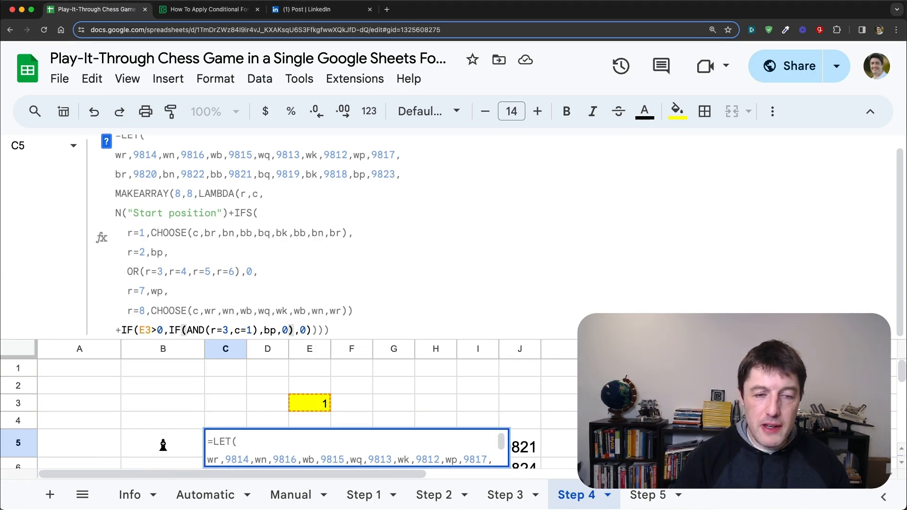
# Step: Complete the nested IF with bp as the true value and 0 as the false value, and commit C5's formula
pyautogui.press('Return')
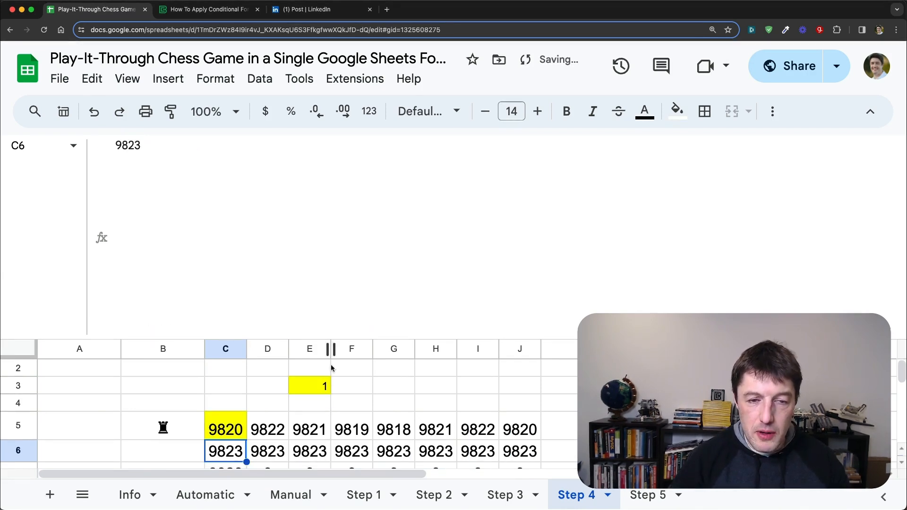
# Step: Set the yellow cell E3 to 0 and shrink the formula area to expose the whole board
pyautogui.click(323, 388)
pyautogui.write('0')
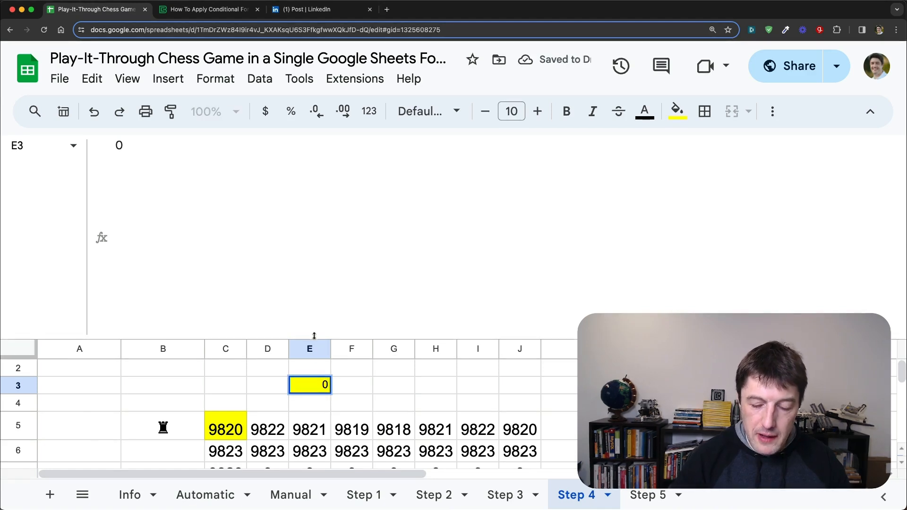
pyautogui.press('Return')
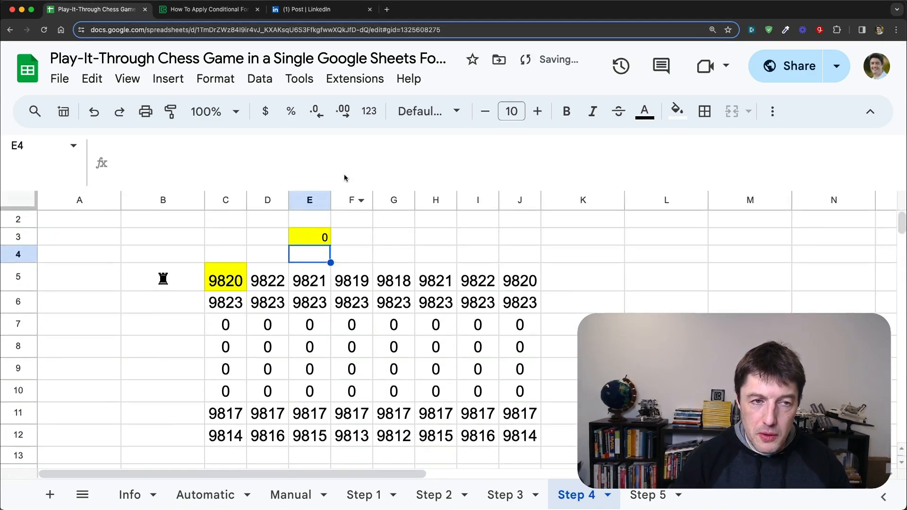
pyautogui.moveTo(319, 330); pyautogui.dragTo(321, 208)
# Step: Enter =CHAR(C7) in cell B7 beside the third board row
pyautogui.click(230, 291)
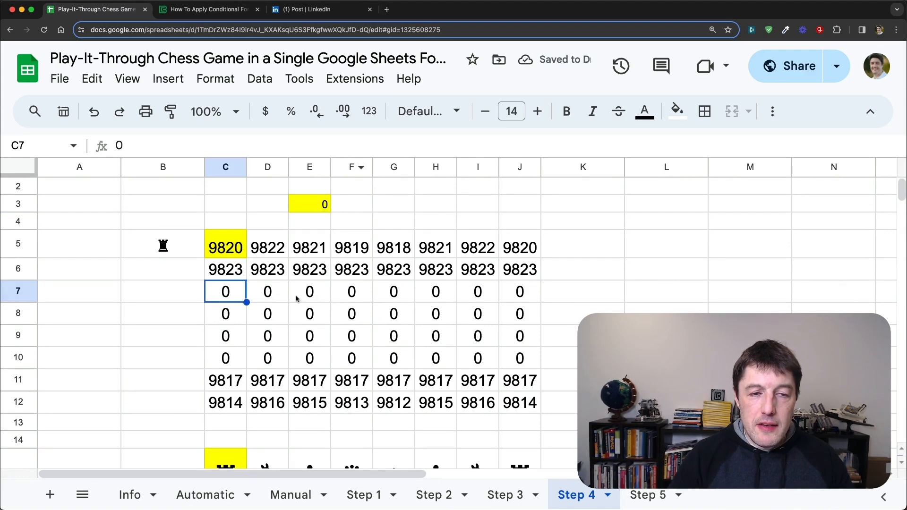
pyautogui.click(192, 296)
pyautogui.write('=CHAR(')
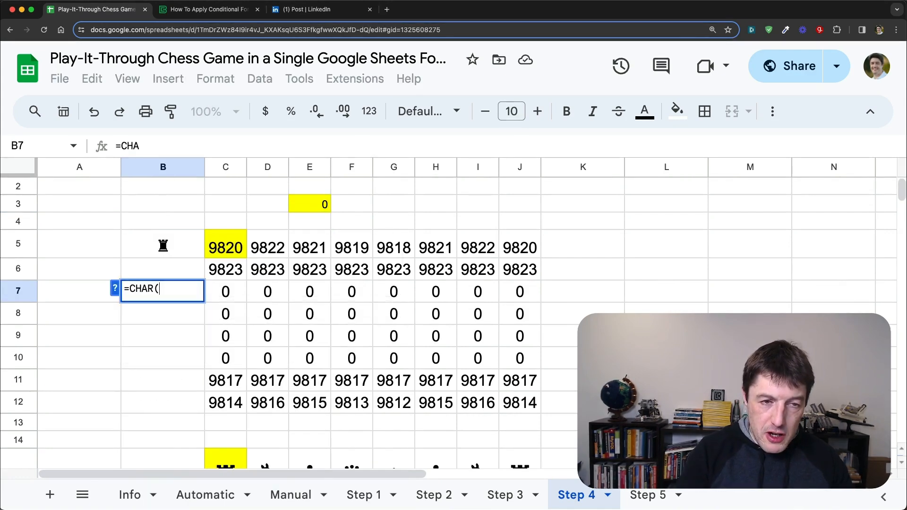
pyautogui.press('Right')
pyautogui.press('Return')
pyautogui.press('Up')
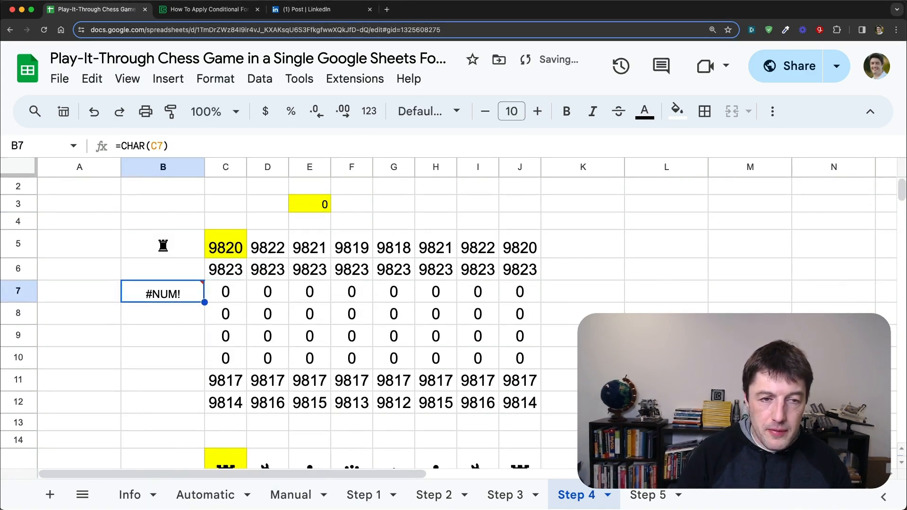
# Step: Wrap B7's formula in IFERROR so it reads =IFERROR(CHAR(C7))
pyautogui.click(124, 145)
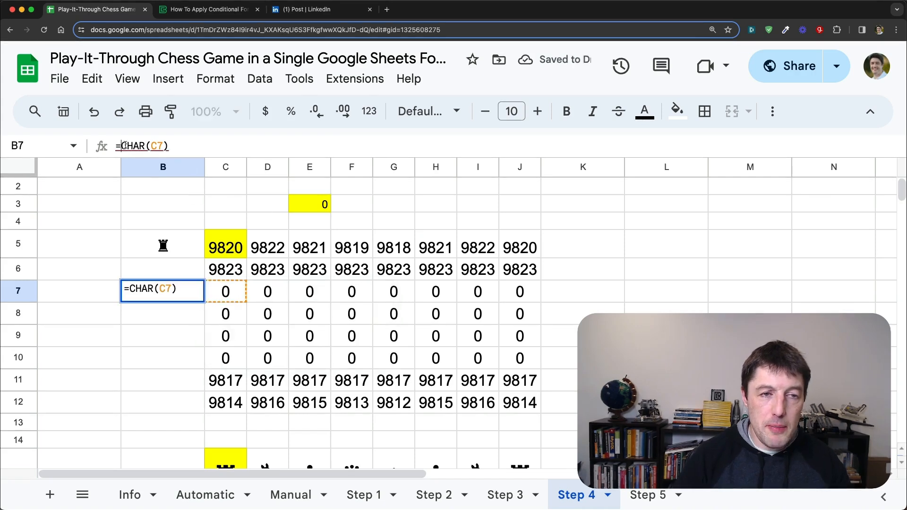
pyautogui.write('IFERR')
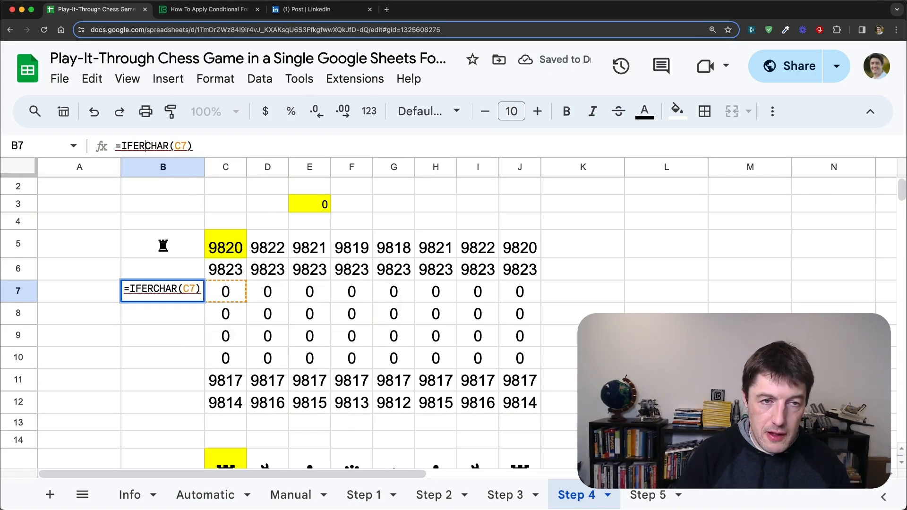
pyautogui.write('OR(')
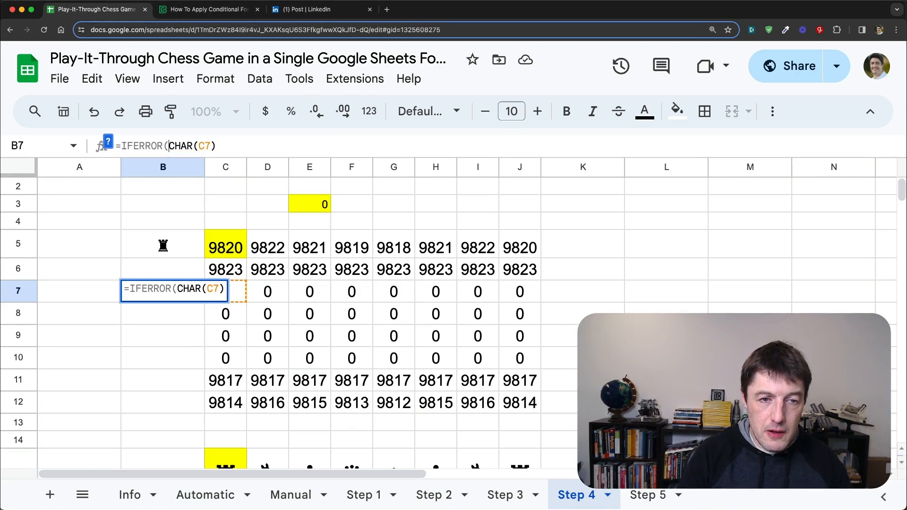
pyautogui.press('Return')
pyautogui.press('Up')
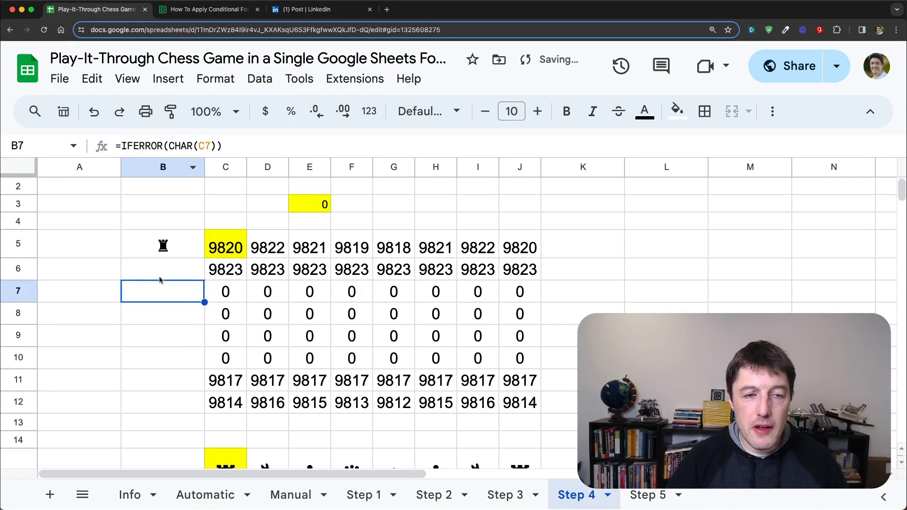
# Step: Set the yellow cell E3 to 1
pyautogui.click(310, 203)
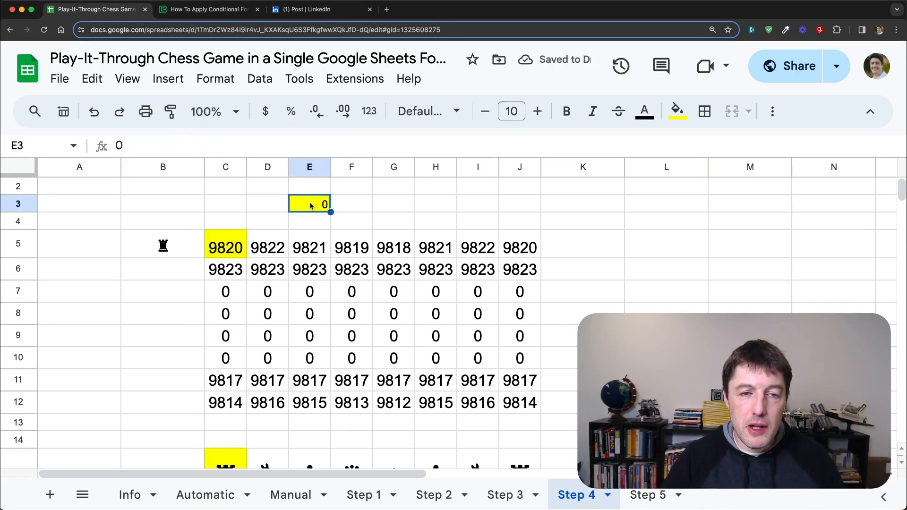
pyautogui.write('1')
pyautogui.press('Return')
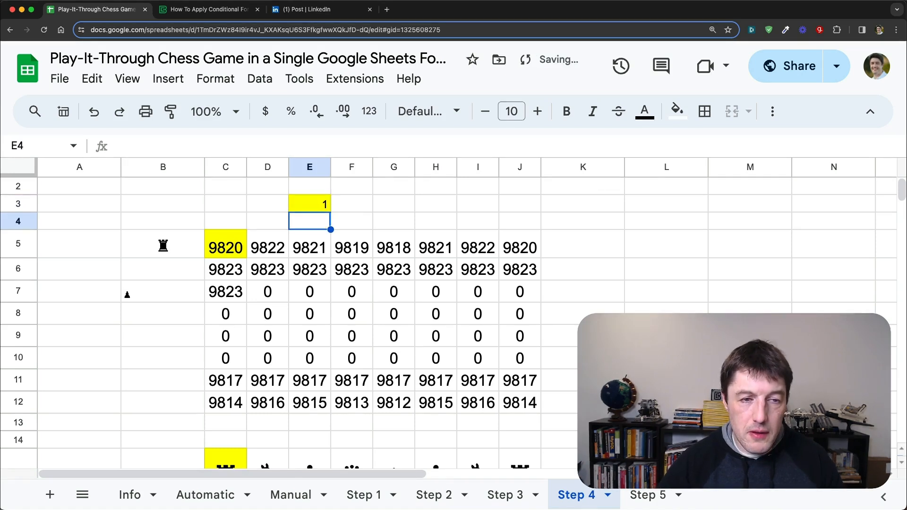
# Step: Center cell B7 and set its font size to 18
pyautogui.click(167, 290)
pyautogui.press('super+shift+e')
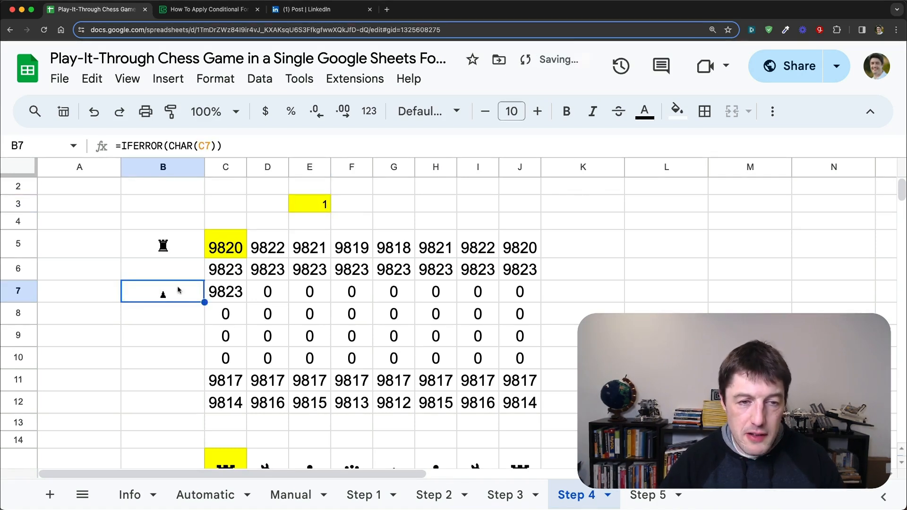
pyautogui.click(512, 112)
pyautogui.click(521, 344)
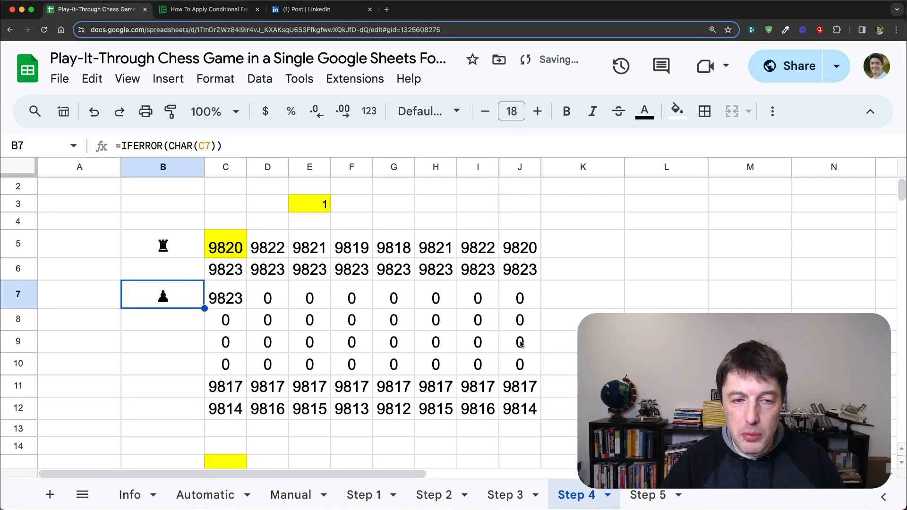
# Step: Test the pawn move by switching E3 to 0 and back to 1
pyautogui.click(313, 205)
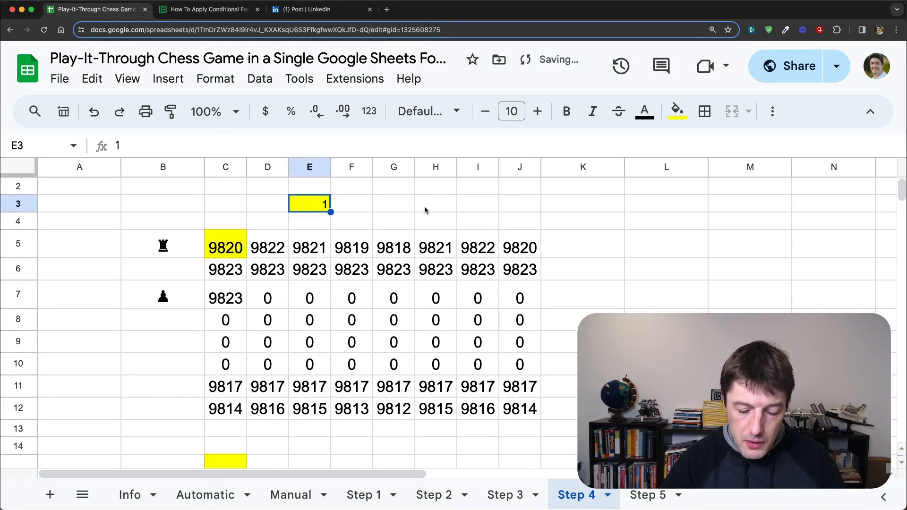
pyautogui.write('0')
pyautogui.press('Return')
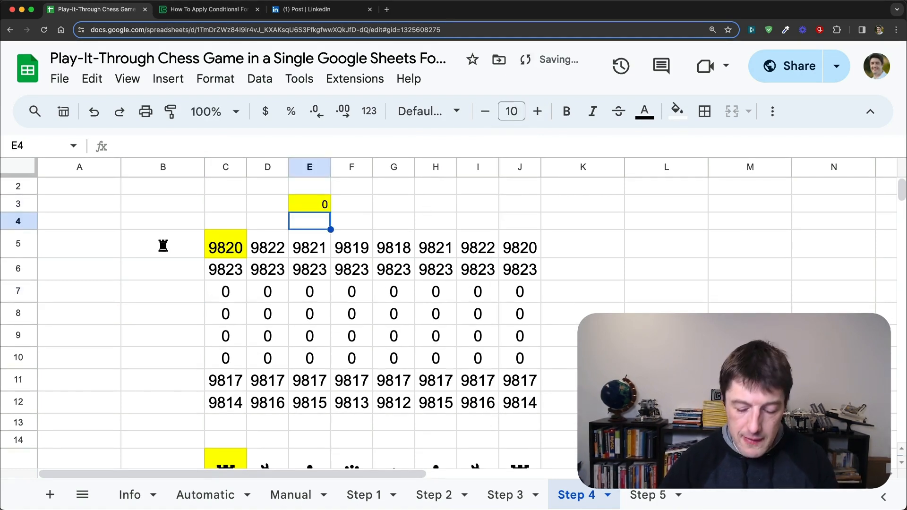
pyautogui.press('Up')
pyautogui.write('1')
pyautogui.press('Return')
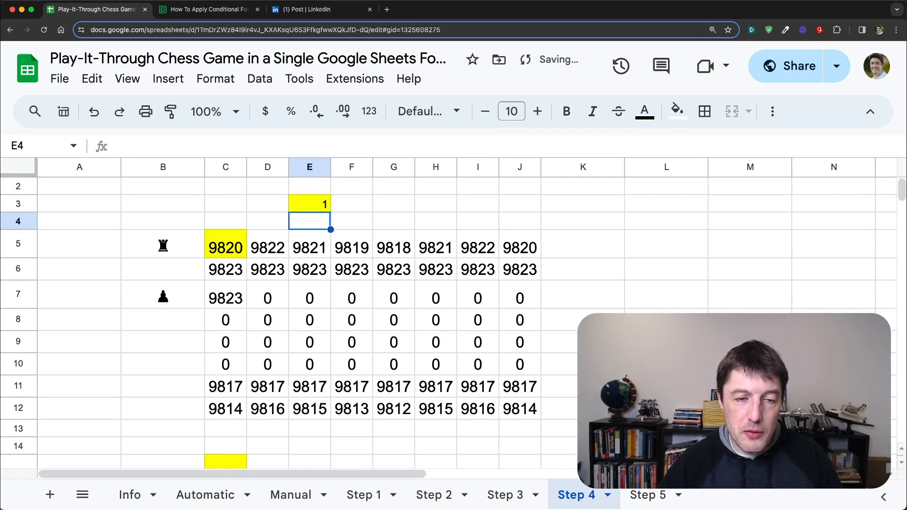
# Step: Compare the pawn's destination square C7 with its starting square C6
pyautogui.press('Down')
pyautogui.press('Left')
pyautogui.press('Left')
pyautogui.press('Down')
pyautogui.press('Down')
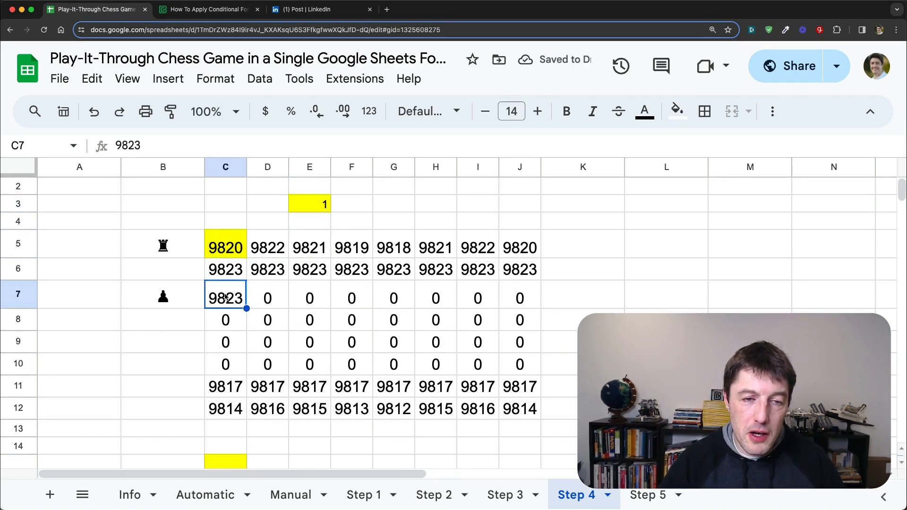
pyautogui.click(231, 268)
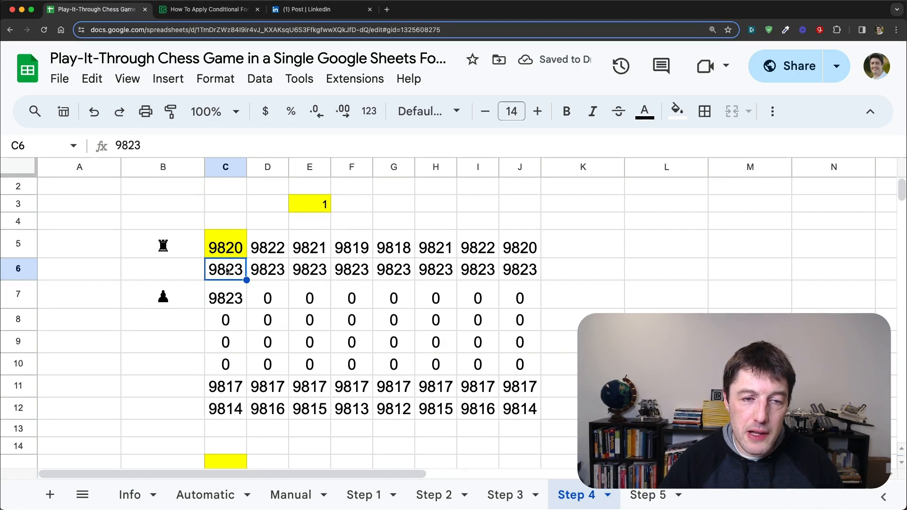
pyautogui.click(241, 239)
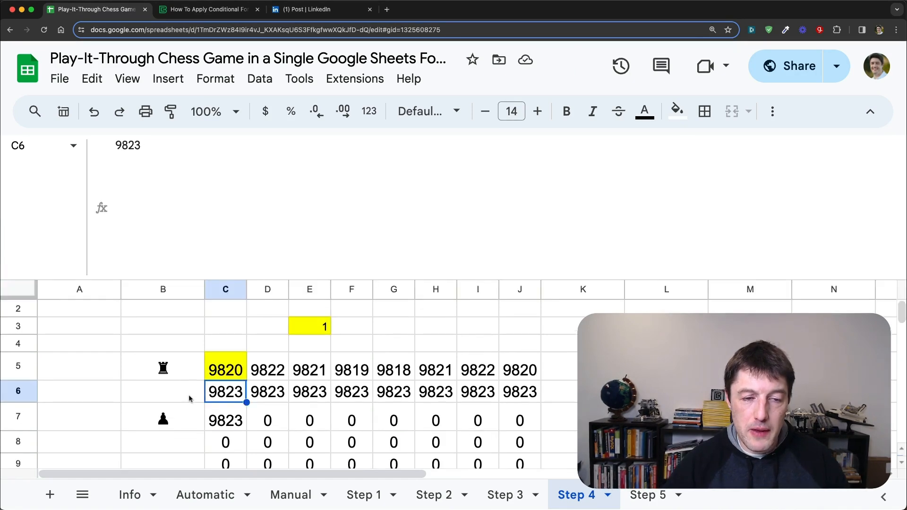
pyautogui.click(236, 414)
pyautogui.click(233, 396)
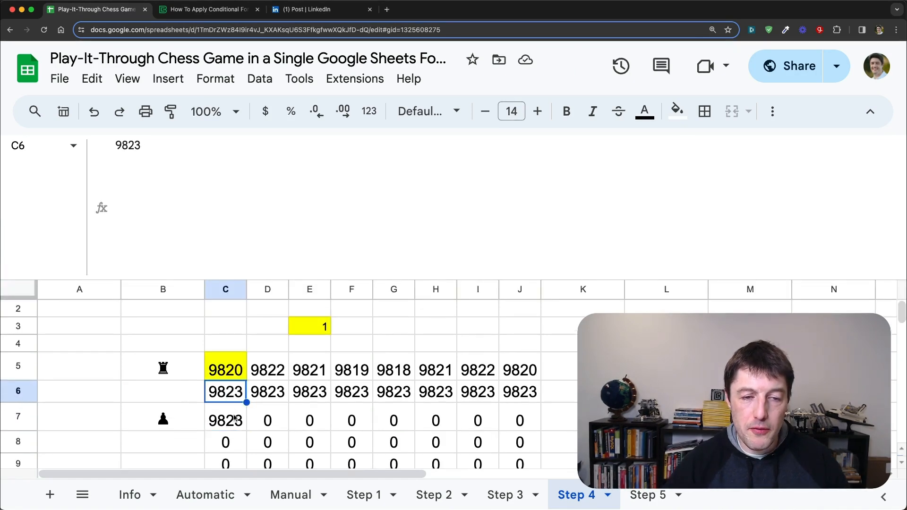
pyautogui.click(235, 415)
pyautogui.moveTo(232, 401); pyautogui.dragTo(234, 393)
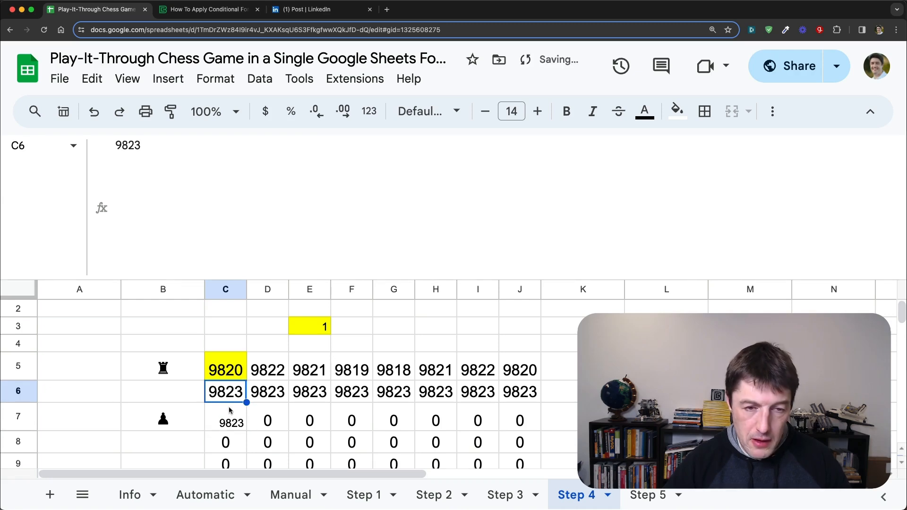
# Step: In the C5 formula, change the inner IF after E3>0 to IFS and delete everything following "bp,"
pyautogui.click(230, 376)
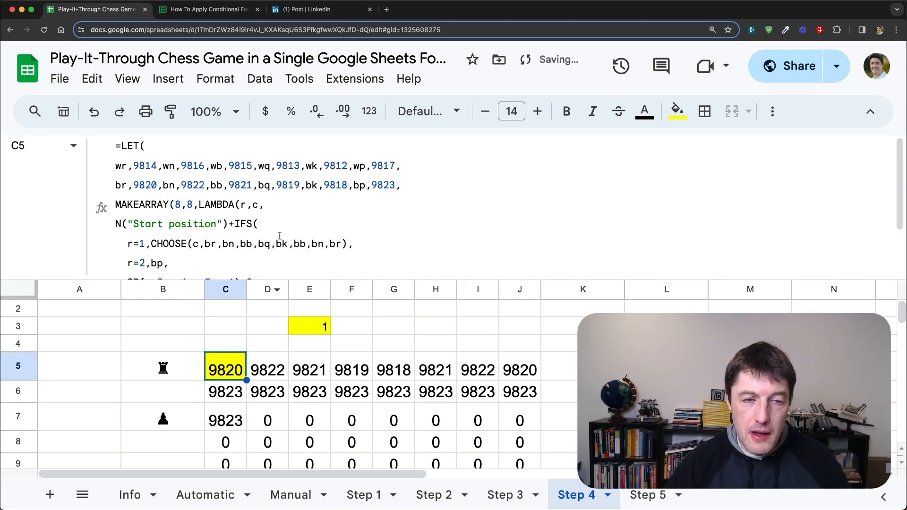
pyautogui.scroll(-2, 282, 238)
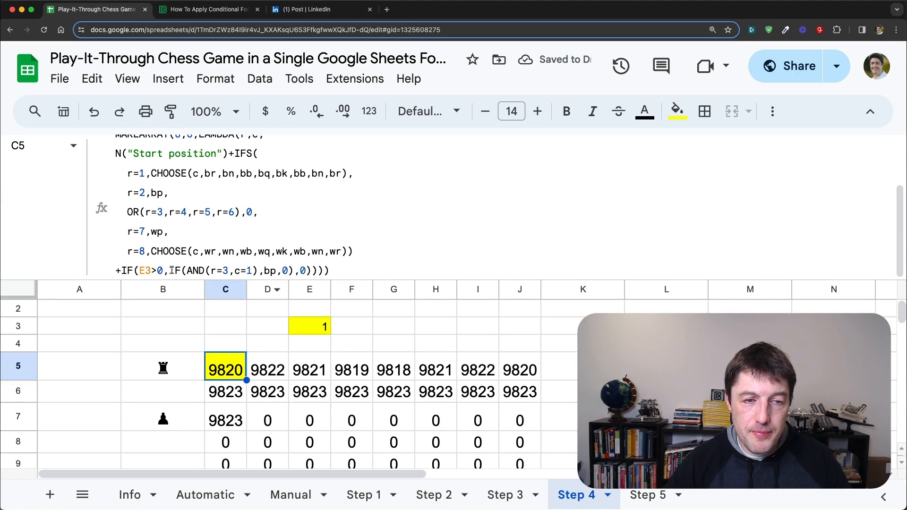
pyautogui.click(182, 268)
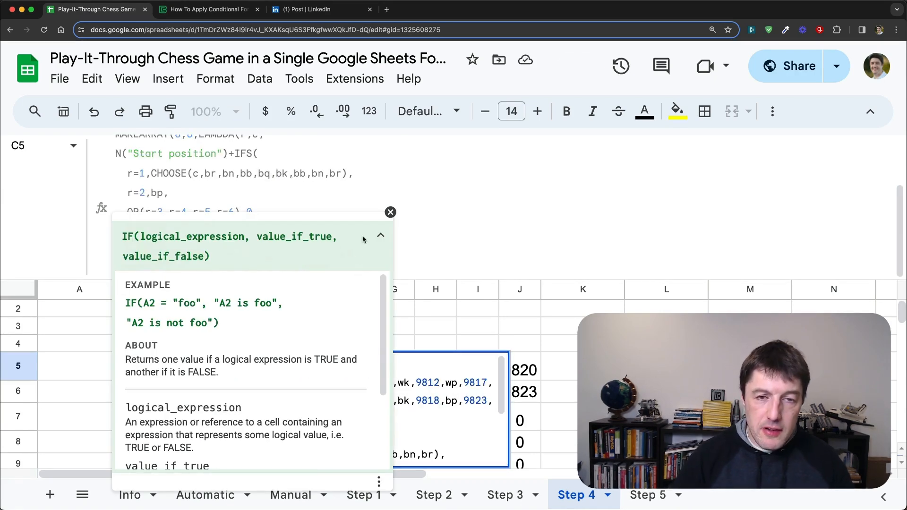
pyautogui.click(390, 213)
pyautogui.write('S')
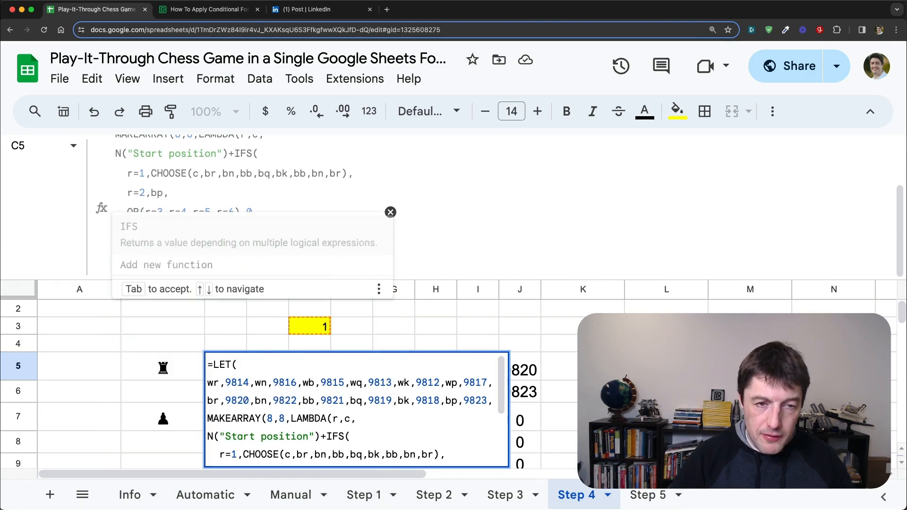
pyautogui.click(390, 212)
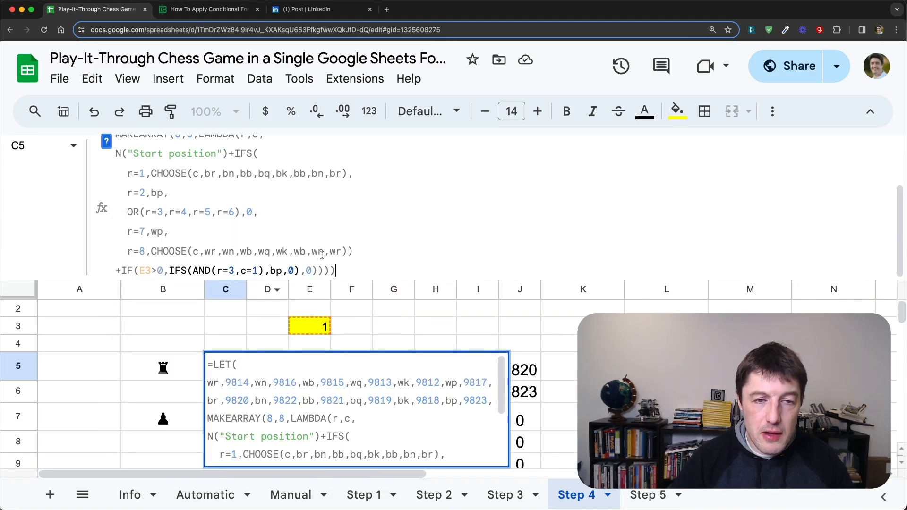
pyautogui.moveTo(290, 270); pyautogui.dragTo(401, 265)
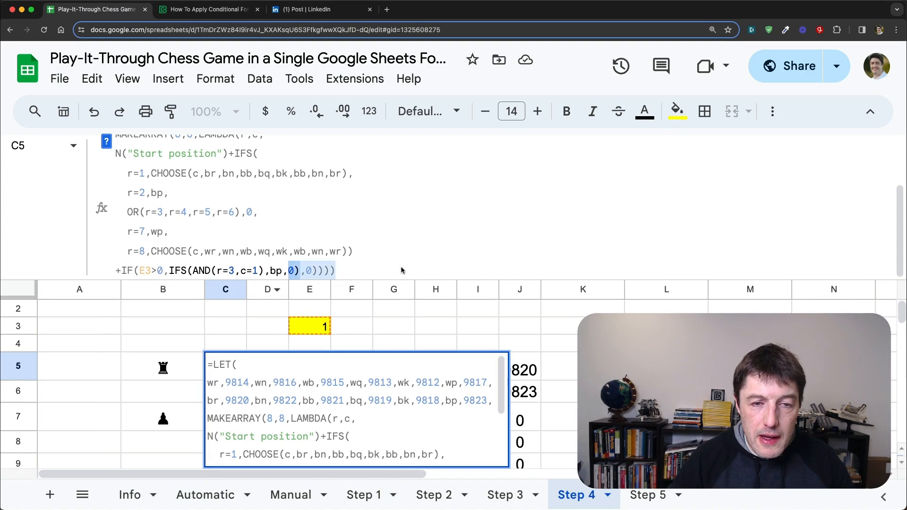
pyautogui.press('BackSpace')
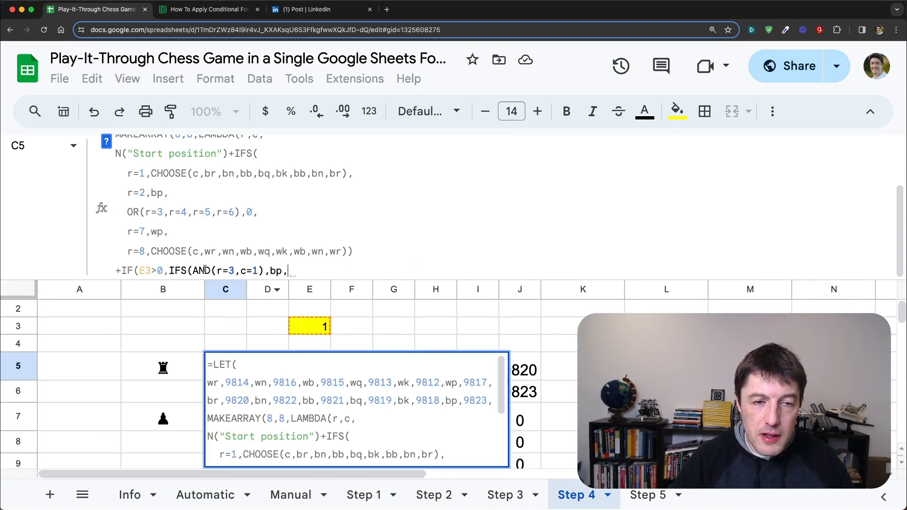
# Step: Add the condition AND(r=2,c=1) with the value -9823 to the IFS so the pawn's starting square is cleared
pyautogui.moveTo(192, 270); pyautogui.dragTo(290, 271)
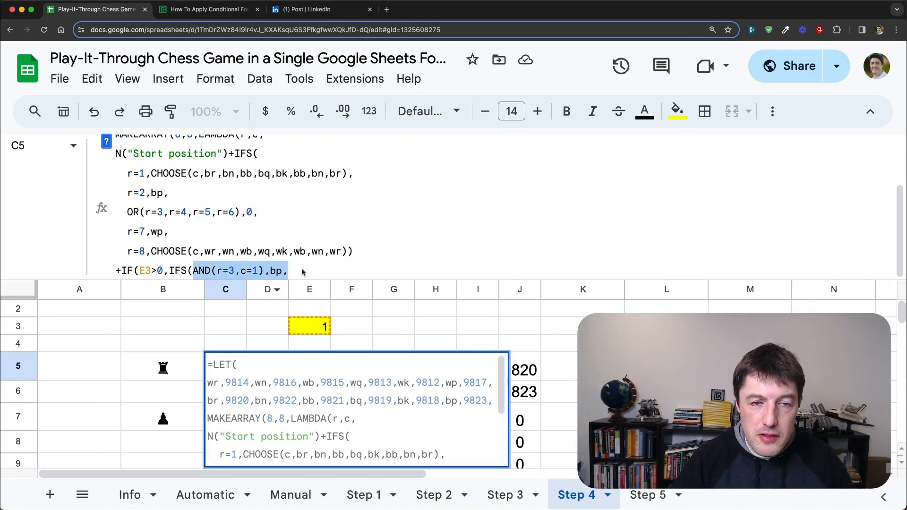
pyautogui.click(306, 272)
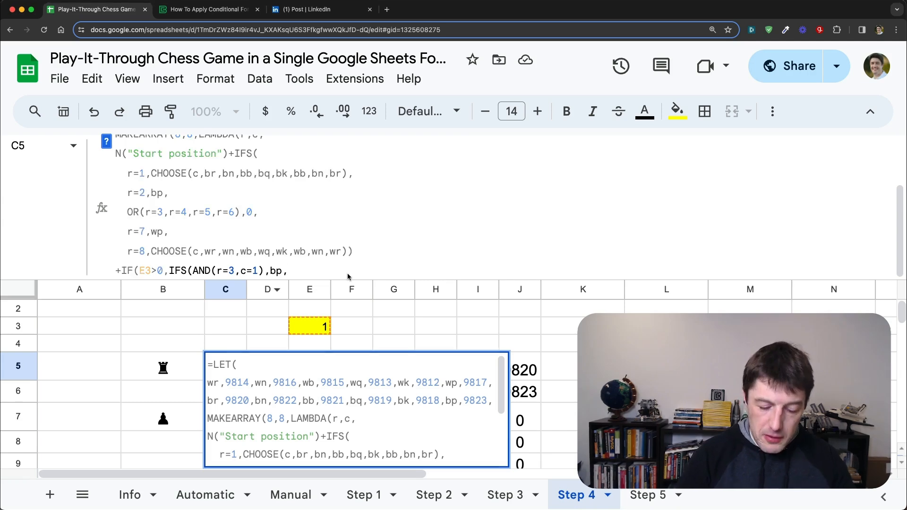
pyautogui.write('AND(')
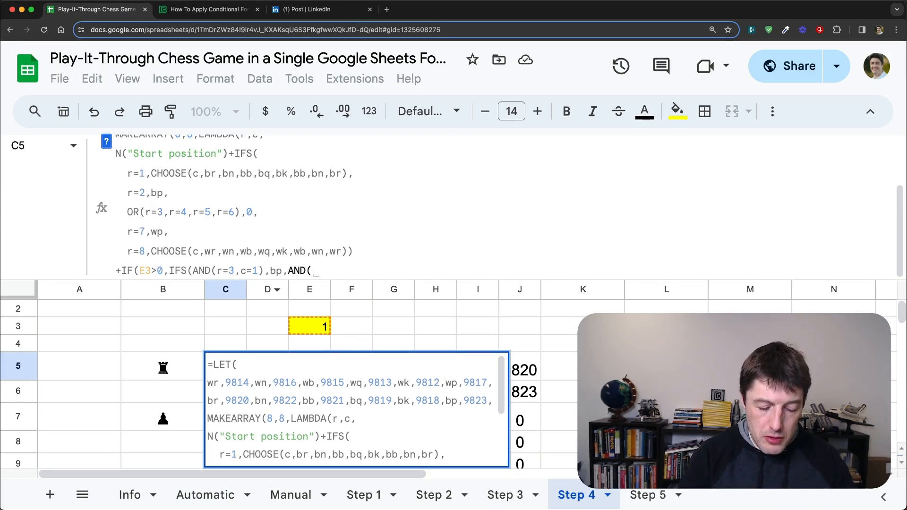
pyautogui.write('r')
pyautogui.write('=2')
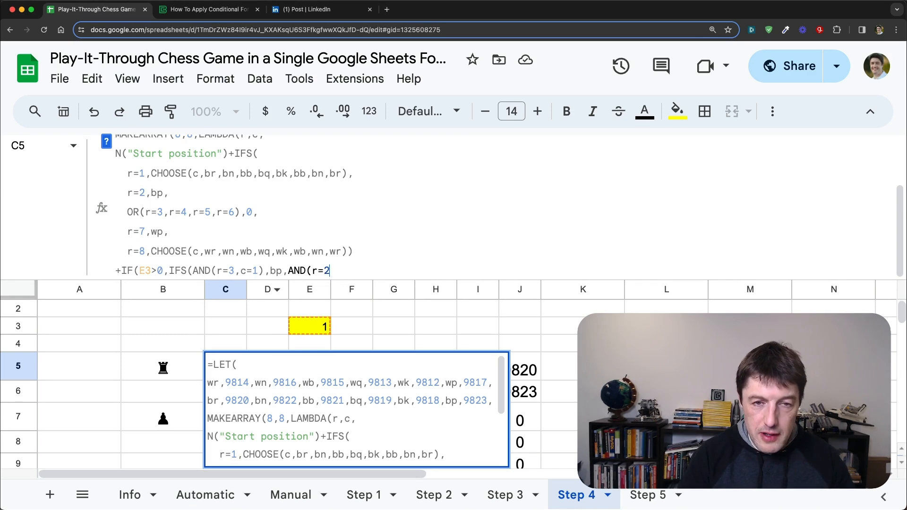
pyautogui.write(',c=1')
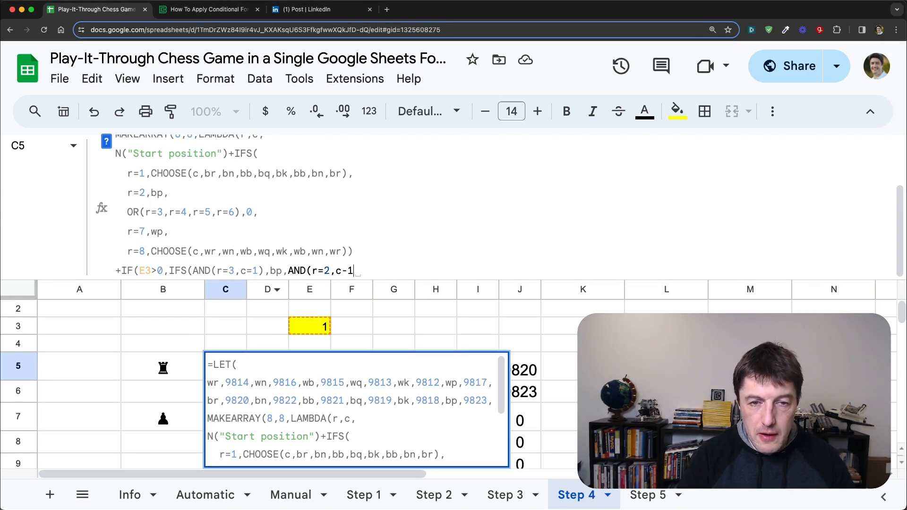
pyautogui.write('),')
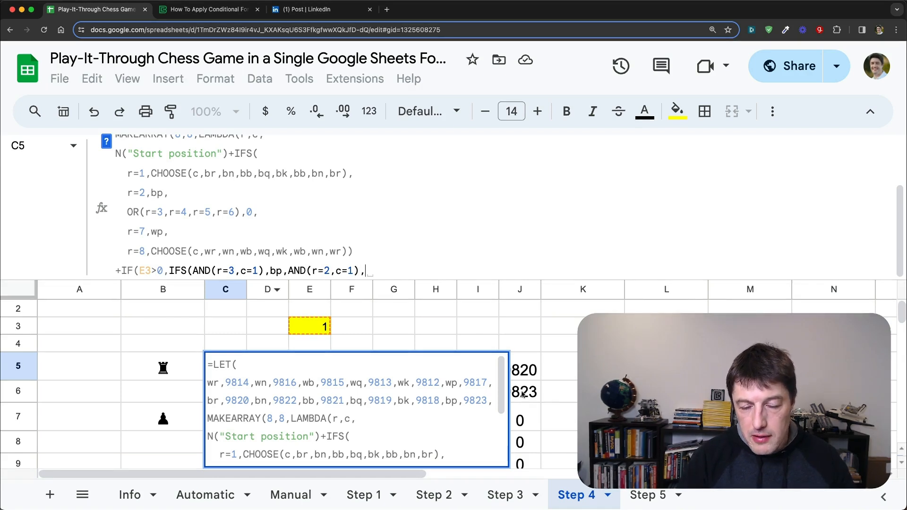
pyautogui.write('-98')
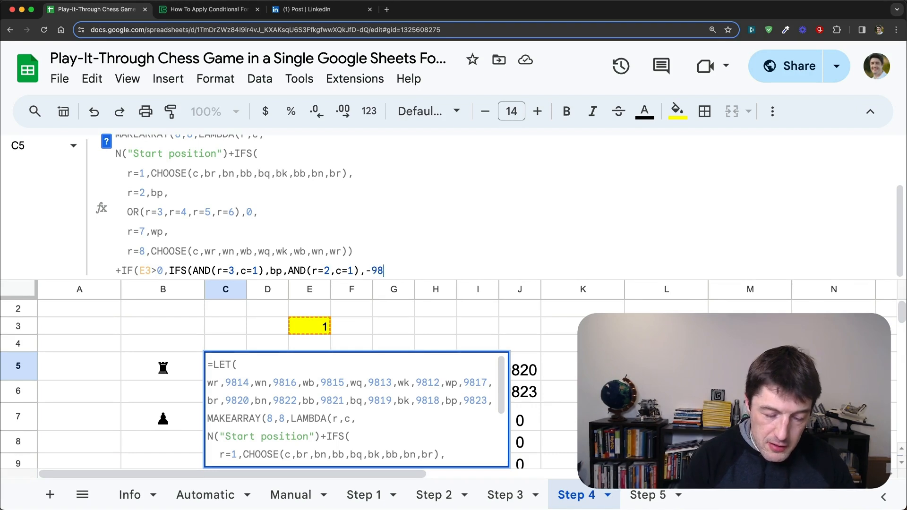
# Step: Finish the IFS with the fallback pair TRUE,0, close it, and commit the C5 formula
pyautogui.write('23,TRUE')
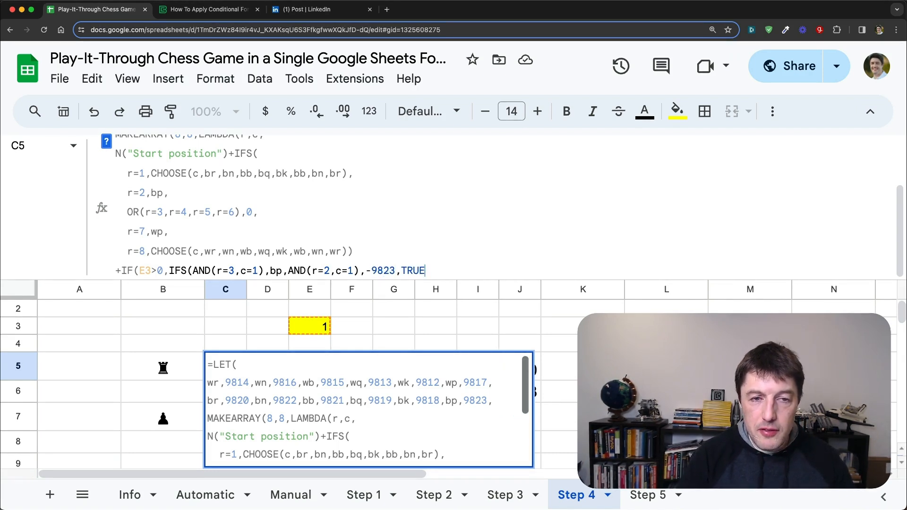
pyautogui.write(',0)')
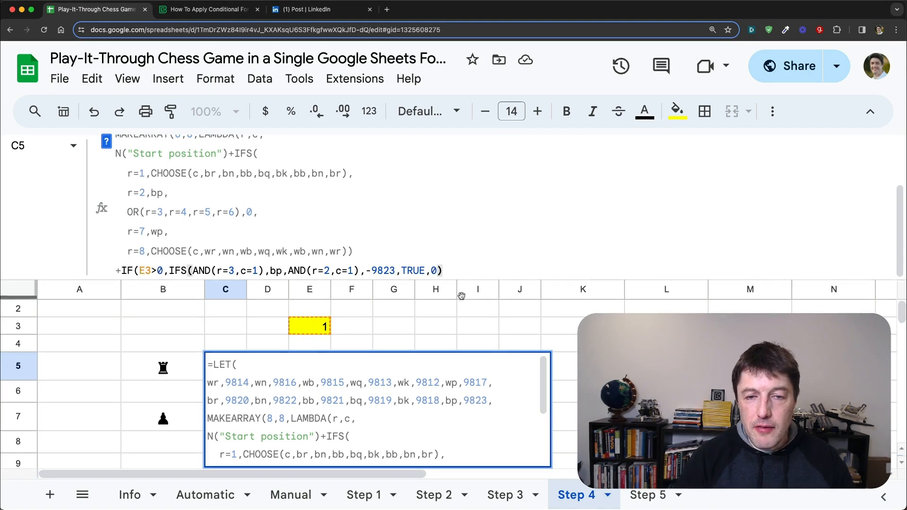
pyautogui.moveTo(417, 268); pyautogui.dragTo(437, 270)
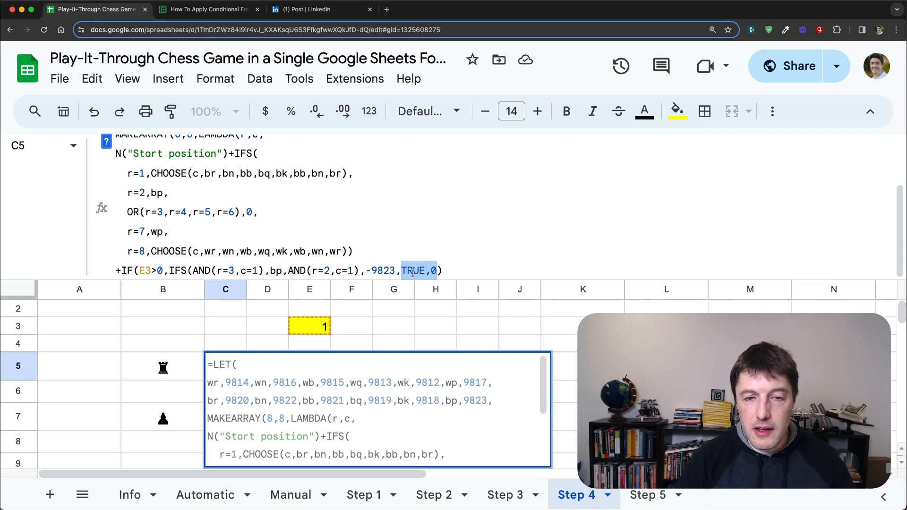
pyautogui.moveTo(444, 270); pyautogui.dragTo(118, 271)
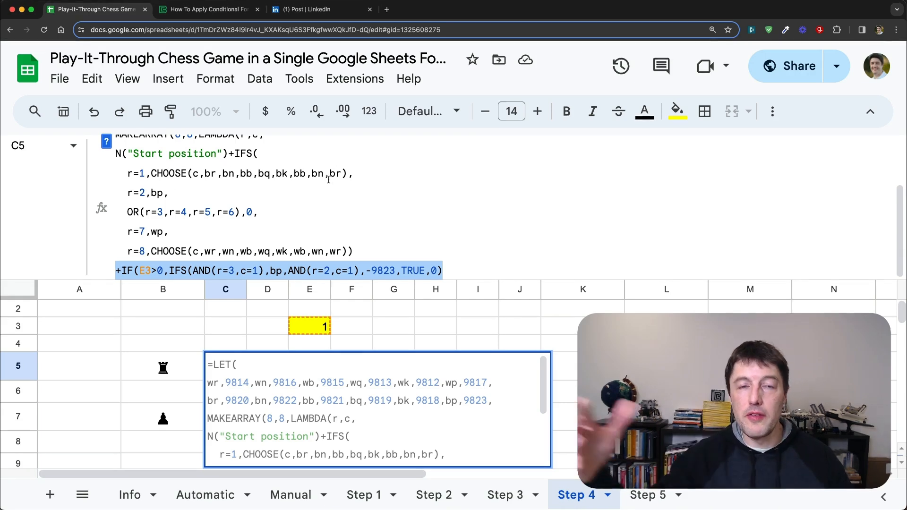
pyautogui.click(461, 270)
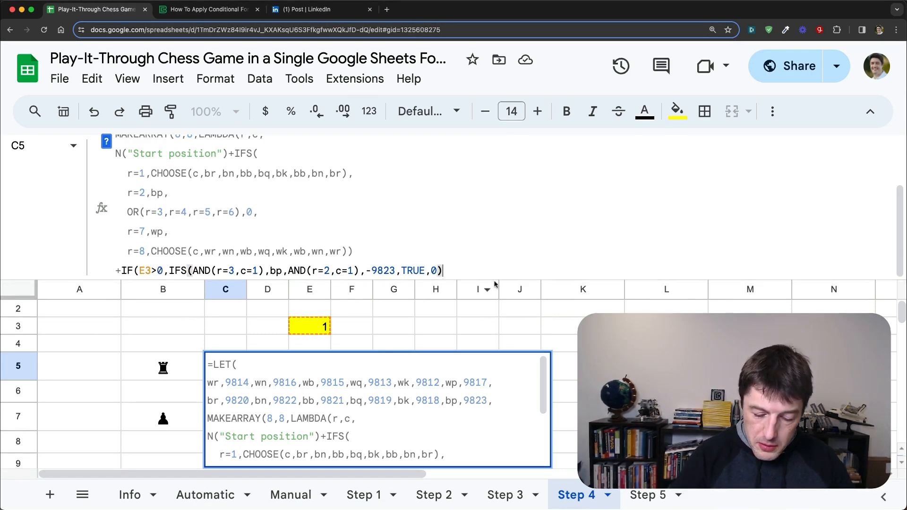
pyautogui.press('Return')
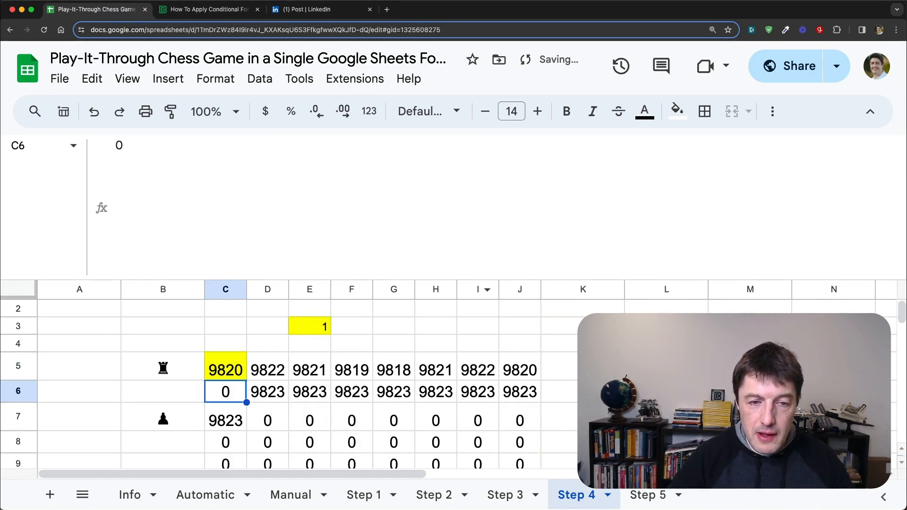
pyautogui.press('Up')
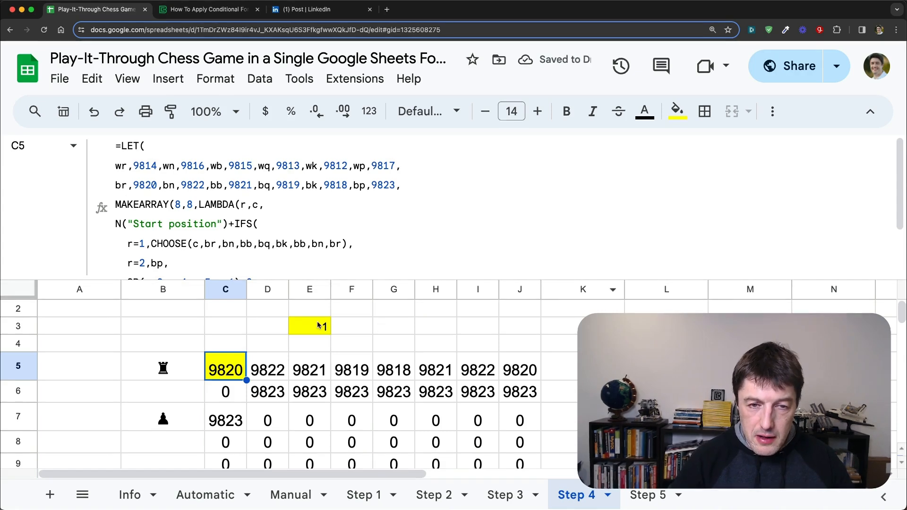
# Step: Set the move number in E3 to 0 to test the starting position
pyautogui.click(319, 326)
pyautogui.write('0')
pyautogui.press('Return')
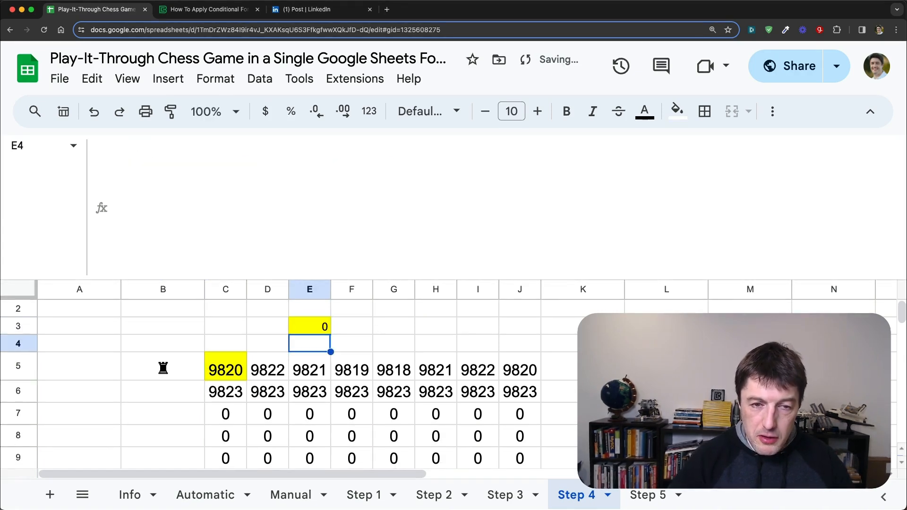
pyautogui.press('Up')
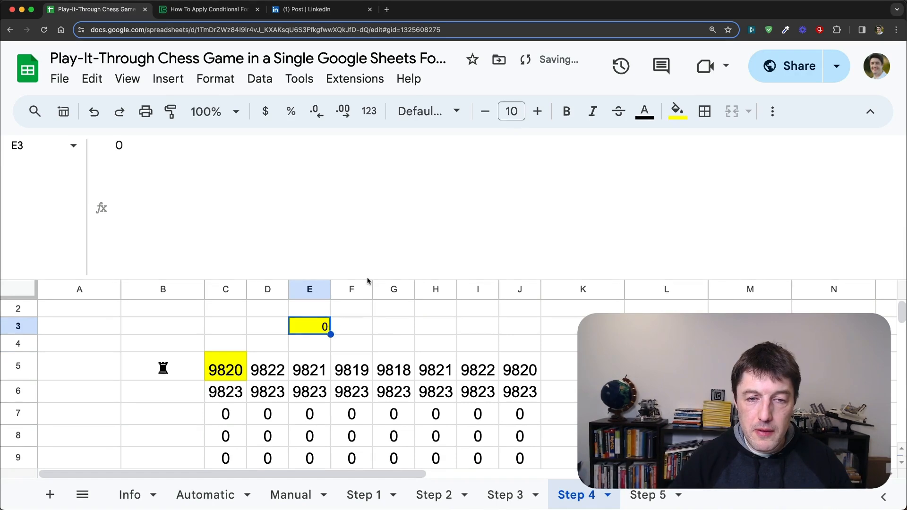
# Step: Fill the pawn's starting square C6 with green and its destination square C7 with magenta
pyautogui.moveTo(369, 279); pyautogui.dragTo(403, 163)
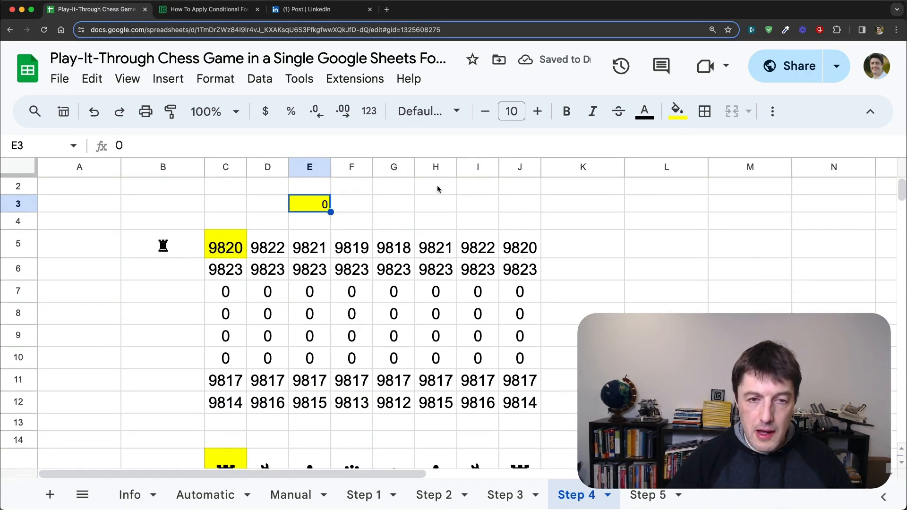
pyautogui.click(238, 272)
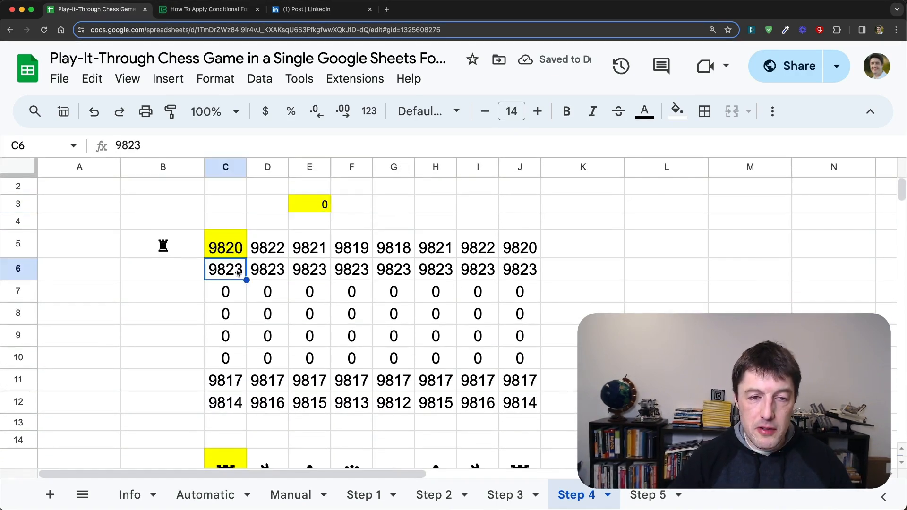
pyautogui.click(677, 111)
pyautogui.click(749, 187)
pyautogui.click(238, 285)
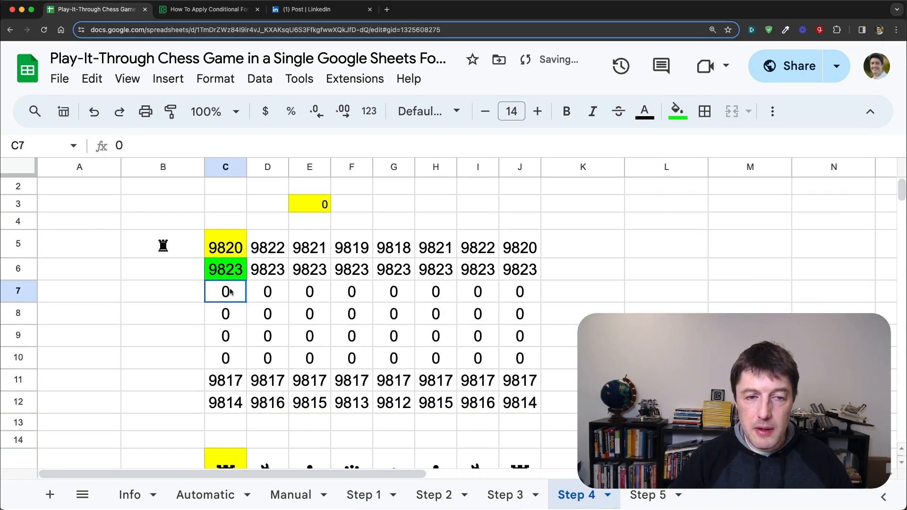
pyautogui.click(677, 113)
pyautogui.click(838, 186)
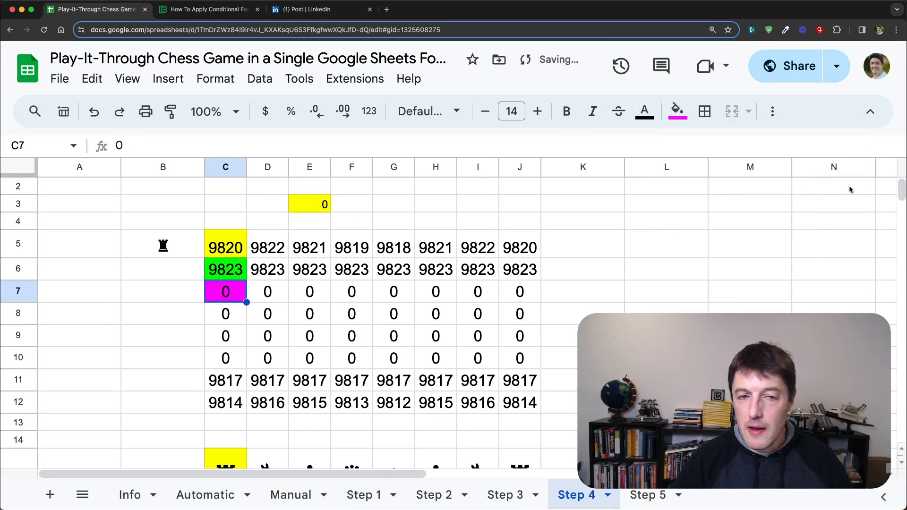
# Step: Set the move number in E3 to 1 to test the pawn's move from C6 to C7
pyautogui.click(319, 207)
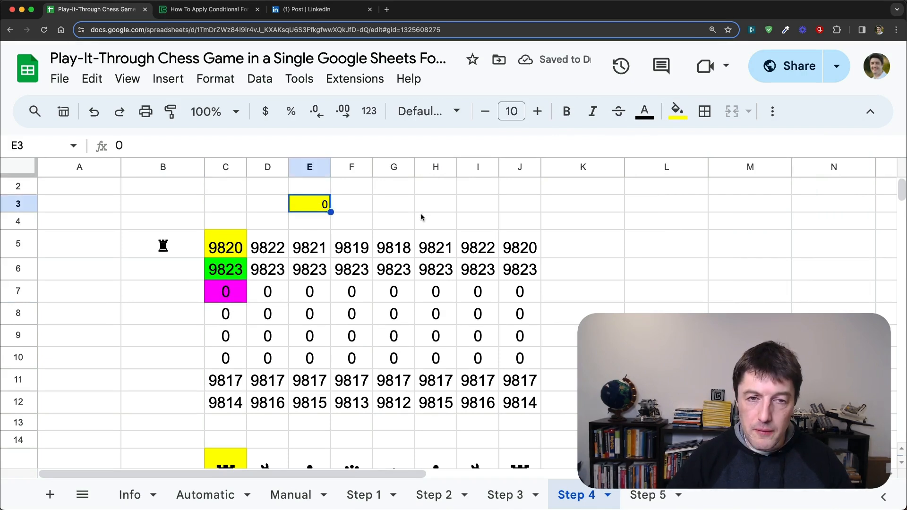
pyautogui.write('1')
pyautogui.press('Tab')
pyautogui.press('Left')
pyautogui.press('Down')
pyautogui.press('Down')
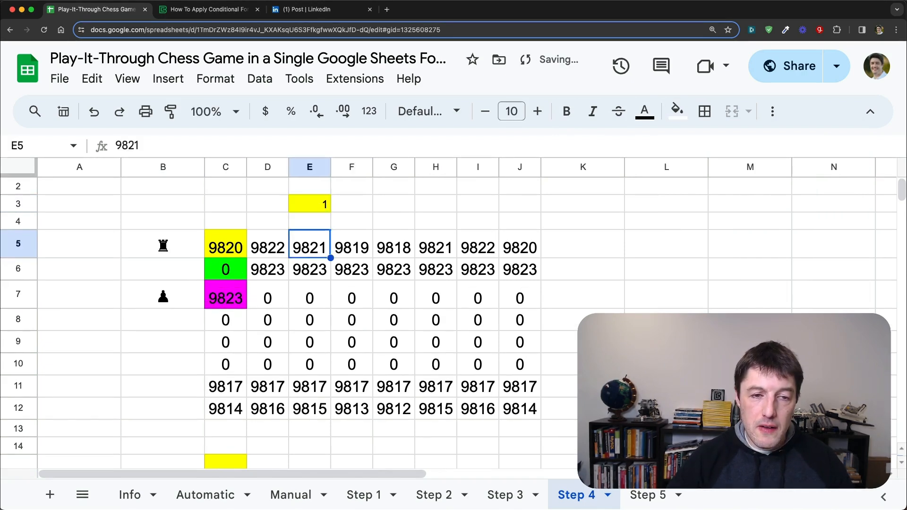
# Step: Examine the values in the coloured squares C6 and C7 and the formula cell C5 after the move
pyautogui.press('Left')
pyautogui.press('Left')
pyautogui.press('Down')
pyautogui.press('Down')
pyautogui.press('Up')
pyautogui.press('Up')
pyautogui.press('Up')
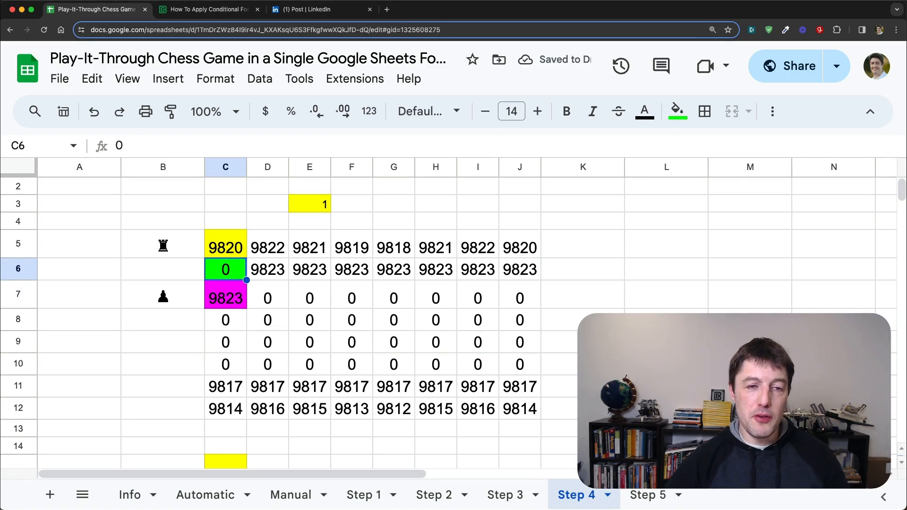
pyautogui.press('Down')
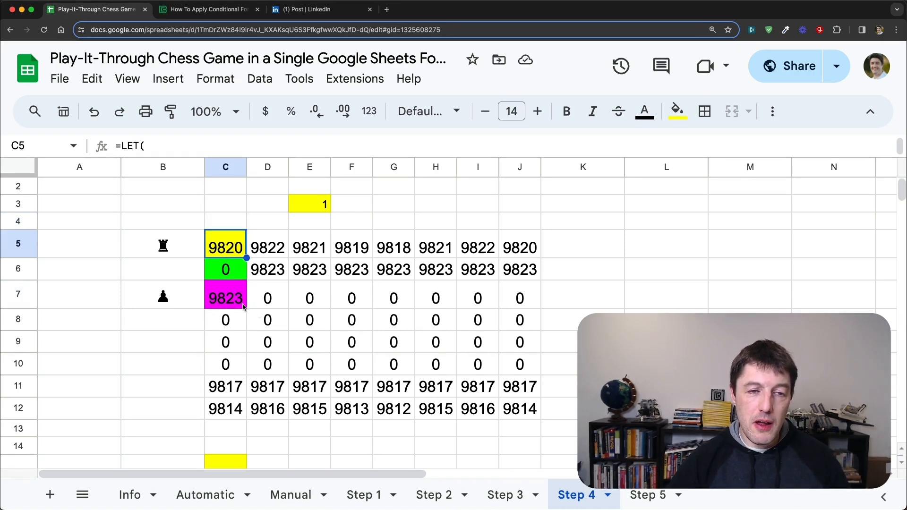
# Step: Enlarge the formula bar so that several formula lines fit
pyautogui.click(278, 273)
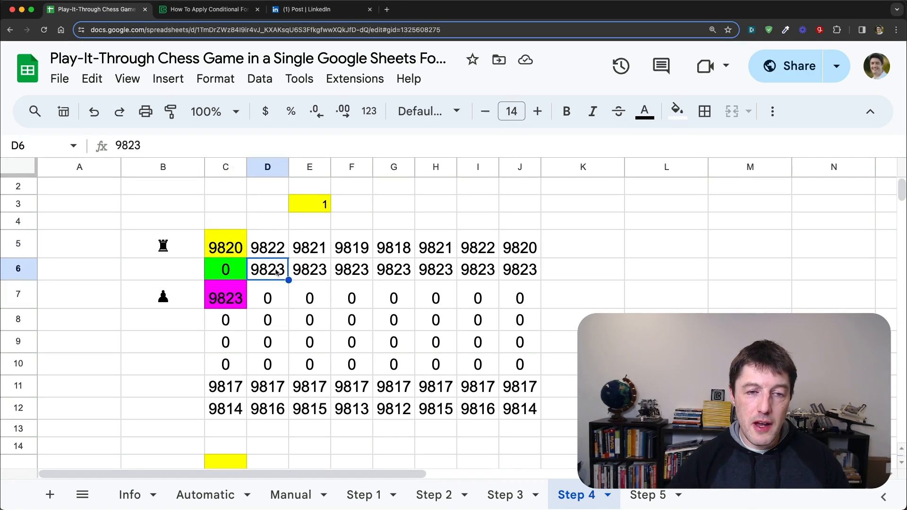
pyautogui.moveTo(222, 156); pyautogui.dragTo(220, 273)
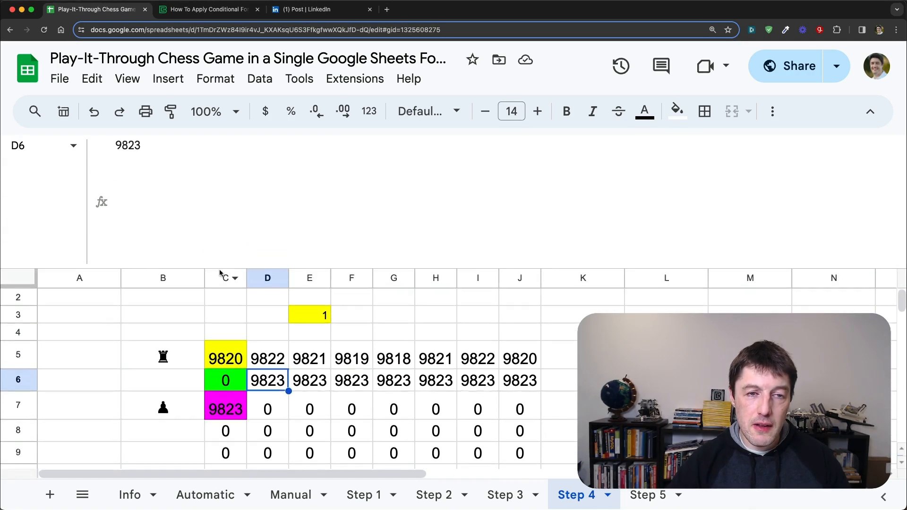
# Step: Replace the hard-coded 9823 in the final IFS clause of C5's formula with the variable bp, keeping the minus sign
pyautogui.click(226, 353)
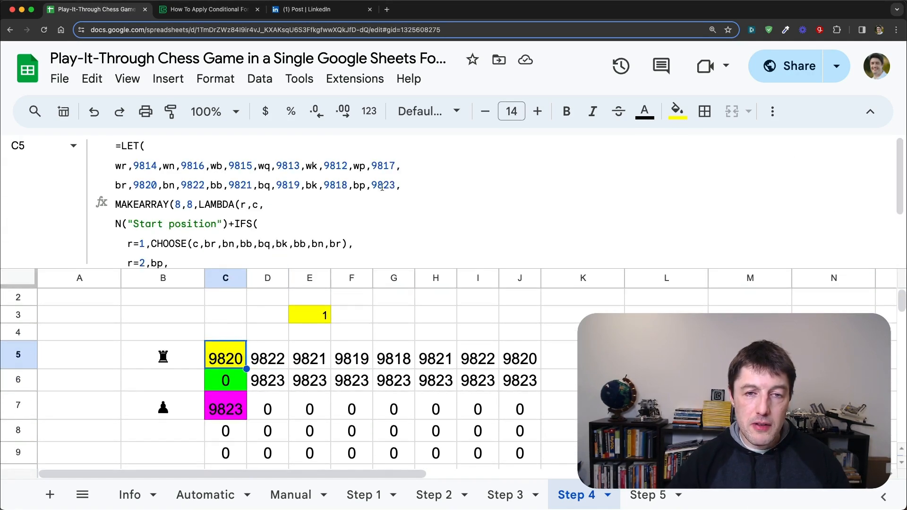
pyautogui.click(357, 185)
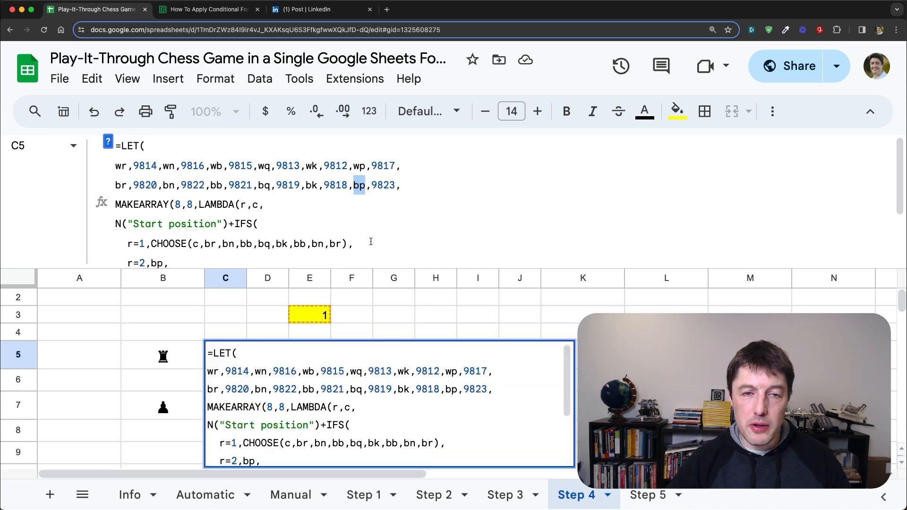
pyautogui.scroll(-3, 321, 231)
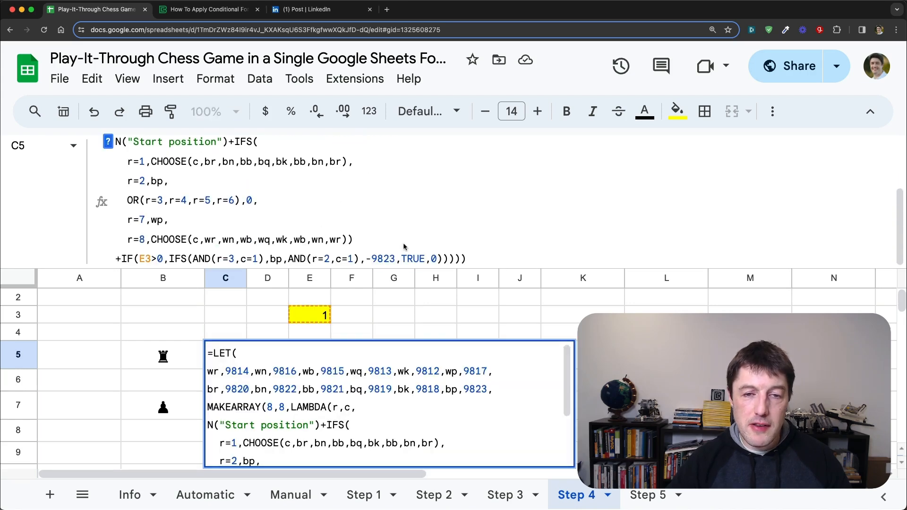
pyautogui.moveTo(395, 255); pyautogui.dragTo(372, 258)
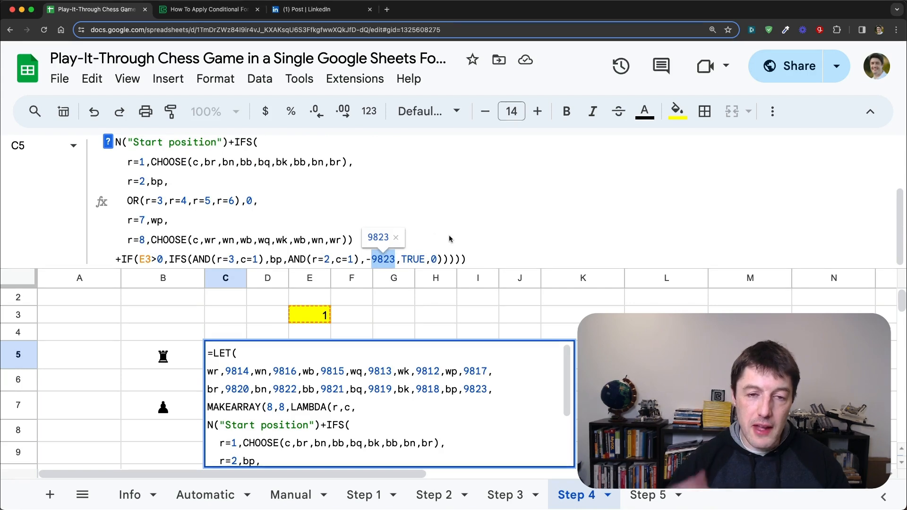
pyautogui.doubleClick(276, 260)
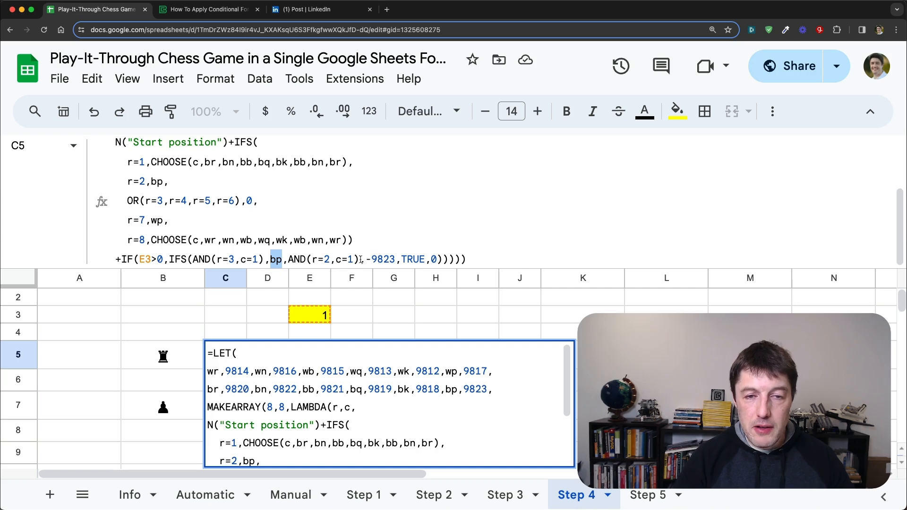
pyautogui.moveTo(372, 260); pyautogui.dragTo(395, 259)
pyautogui.write('bp')
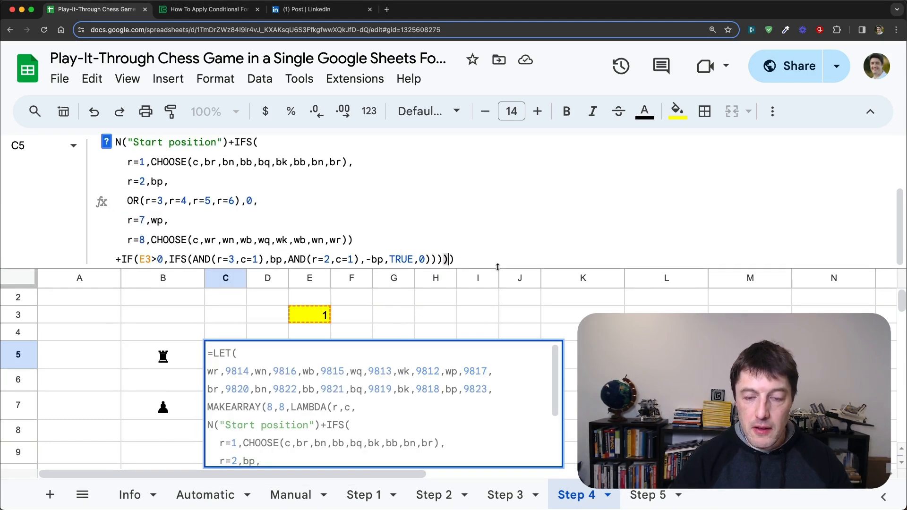
pyautogui.press('Return')
# Step: Set the move number in E3 to 0
pyautogui.press('Up')
pyautogui.press('Up')
pyautogui.press('Right')
pyautogui.press('Up')
pyautogui.press('Up')
pyautogui.press('Right')
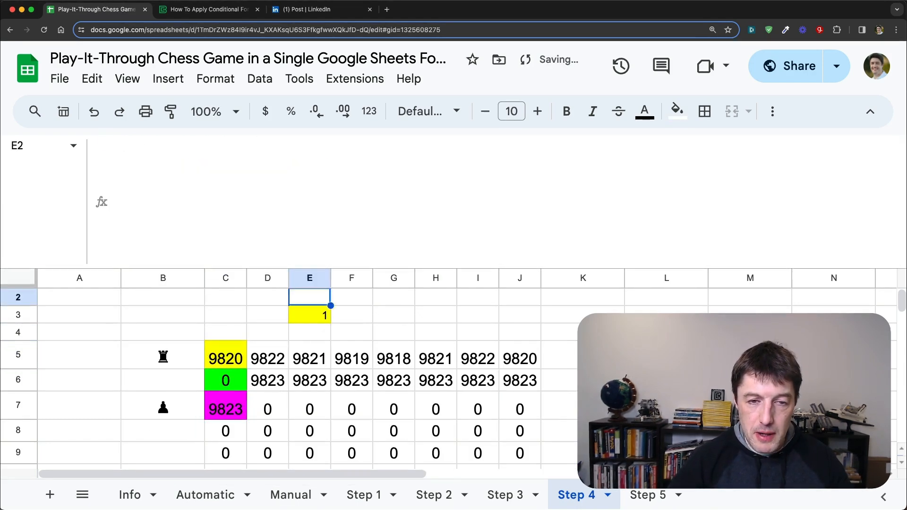
pyautogui.press('Down')
pyautogui.write('0')
pyautogui.press('Return')
pyautogui.press('Up')
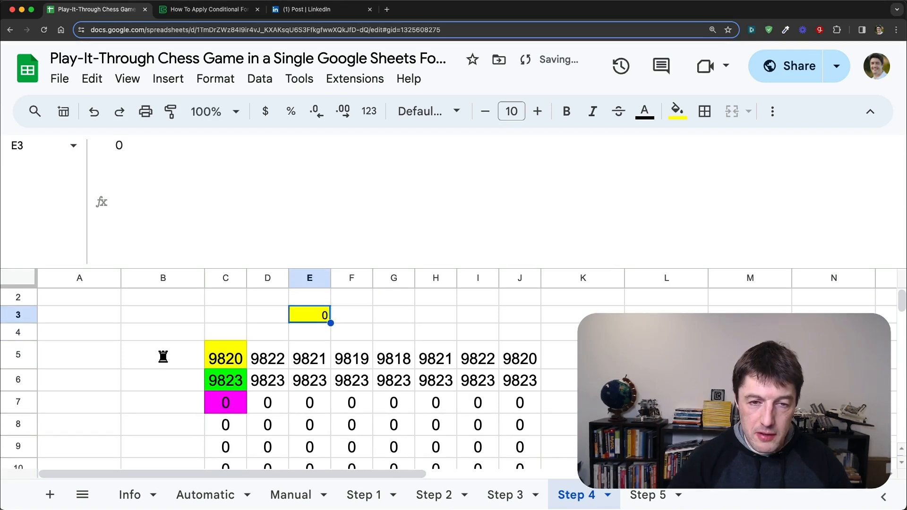
# Step: Switch the move number in E3 to 1 and back to 0 twice to test the pawn's move
pyautogui.write('1')
pyautogui.press('Return')
pyautogui.press('Up')
pyautogui.write('0')
pyautogui.press('Return')
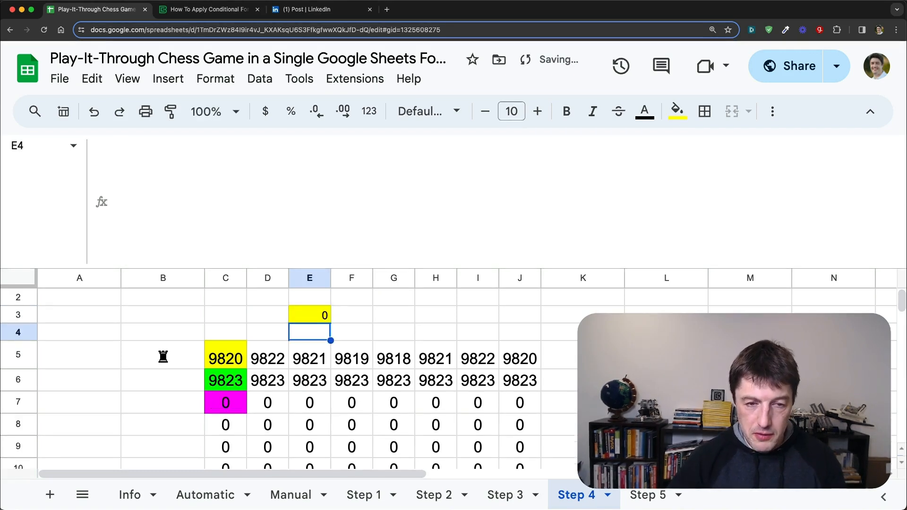
pyautogui.press('Up')
pyautogui.press('Up')
pyautogui.press('Down')
pyautogui.write('1')
pyautogui.press('Return')
pyautogui.press('Up')
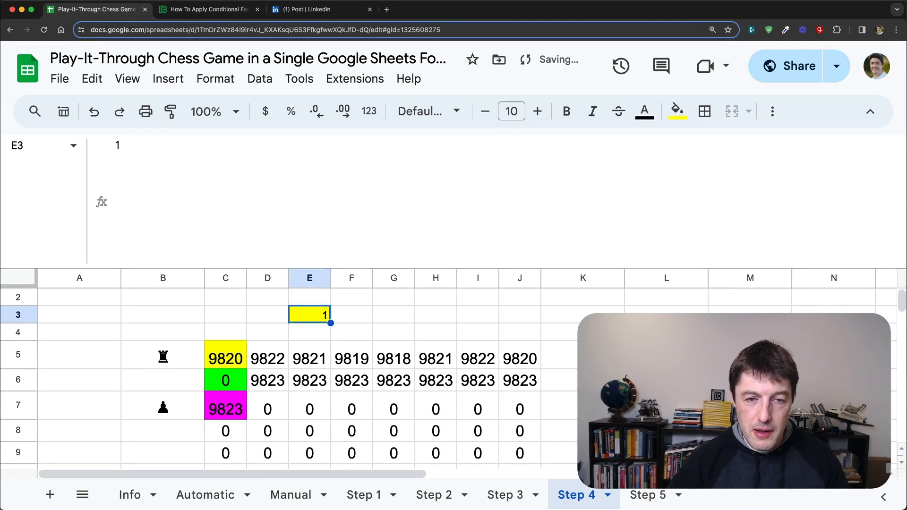
pyautogui.write('0')
pyautogui.press('Return')
pyautogui.press('Up')
# Step: Enlarge the formula bar for C5 and insert CHAR( before the N("Start position") expression
pyautogui.press('Left')
pyautogui.press('Down')
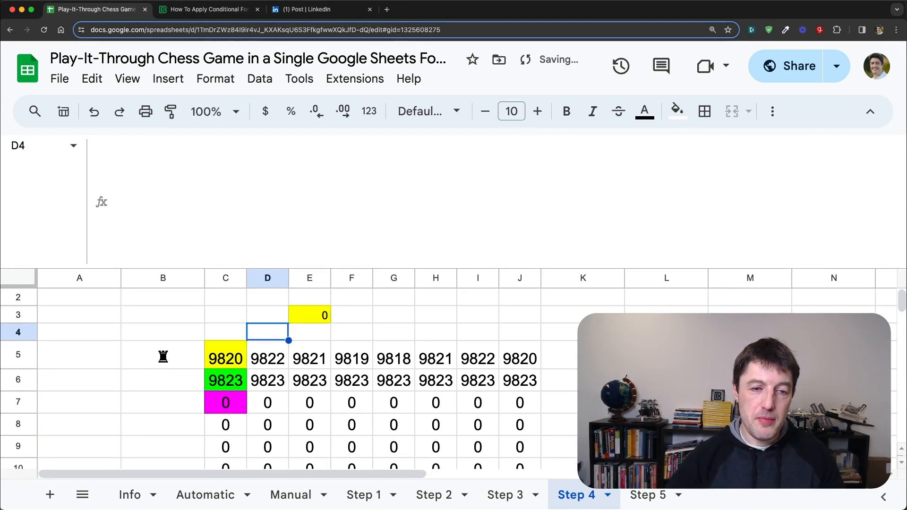
pyautogui.press('Down')
pyautogui.press('Left')
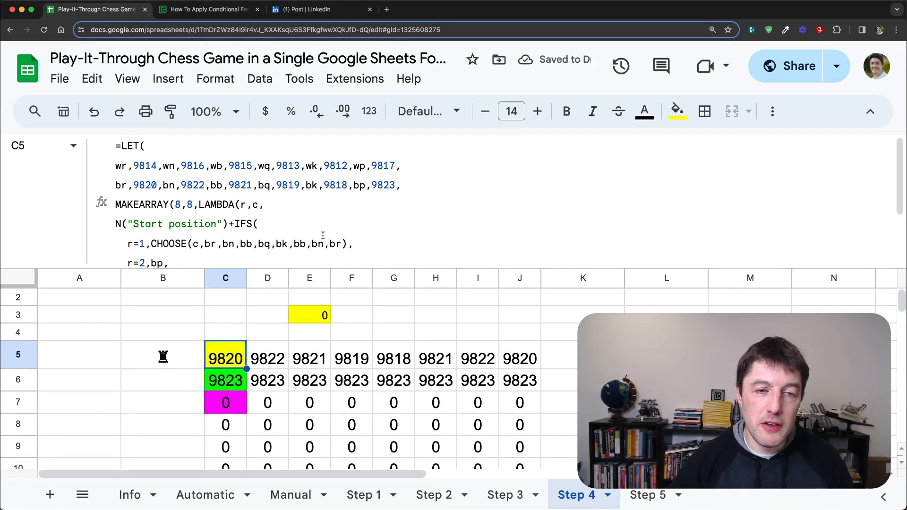
pyautogui.moveTo(327, 274); pyautogui.dragTo(320, 341)
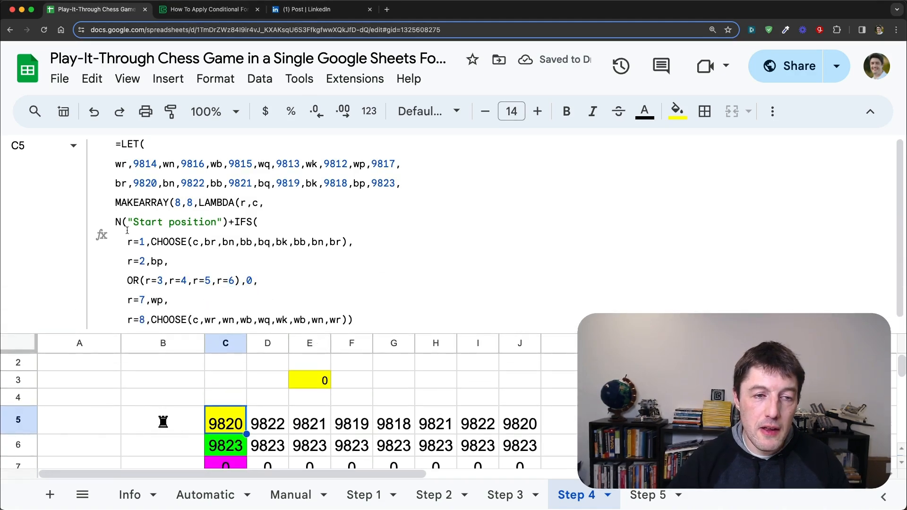
pyautogui.click(117, 222)
pyautogui.write('CHAR(')
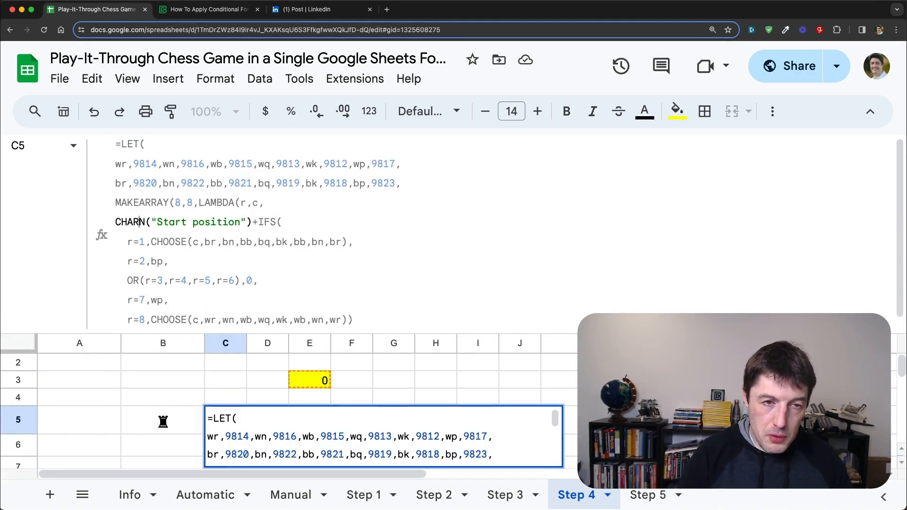
pyautogui.scroll(-1, 383, 242)
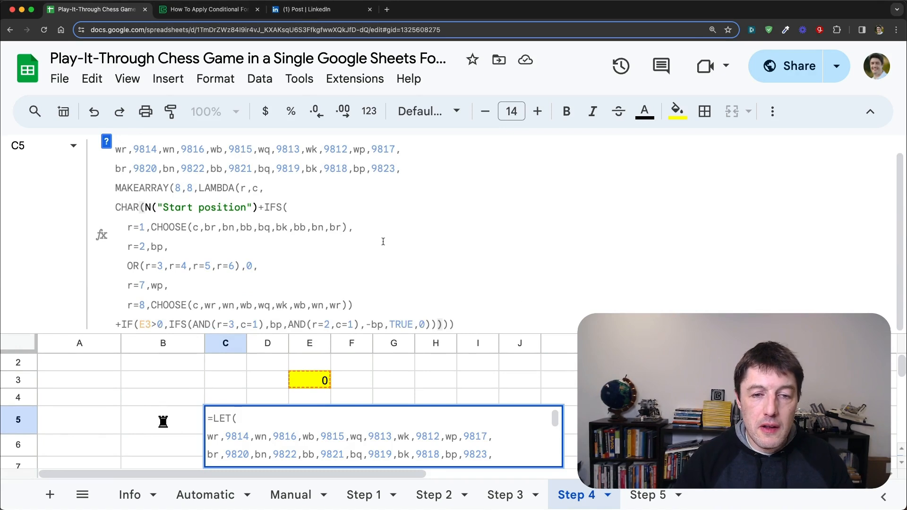
# Step: Wrap the CHAR expression in IFERROR, close both functions after the E3>0 clause, and enter the formula in C5
pyautogui.click(117, 207)
pyautogui.write('IFER')
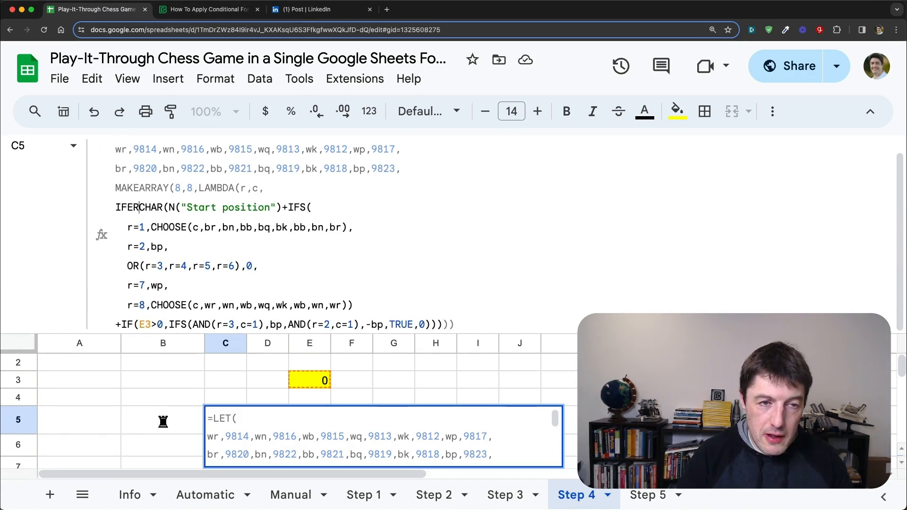
pyautogui.write('ROR')
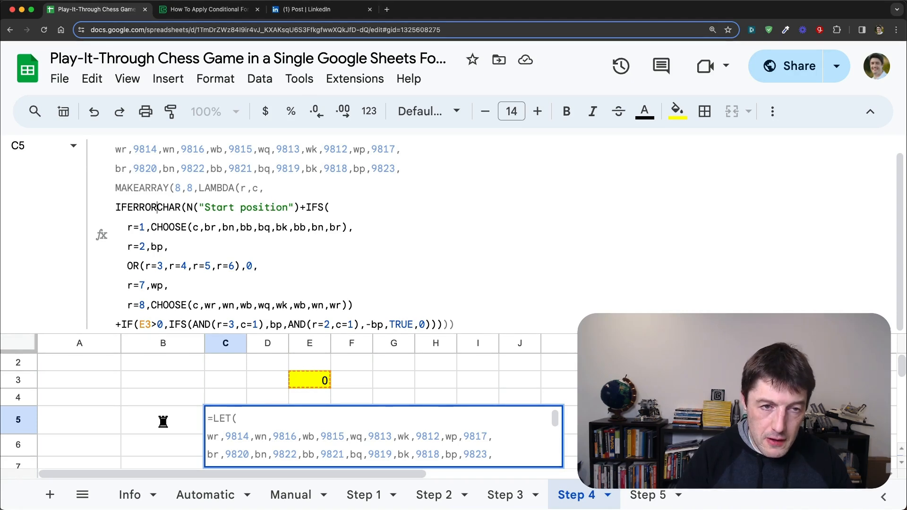
pyautogui.write('(')
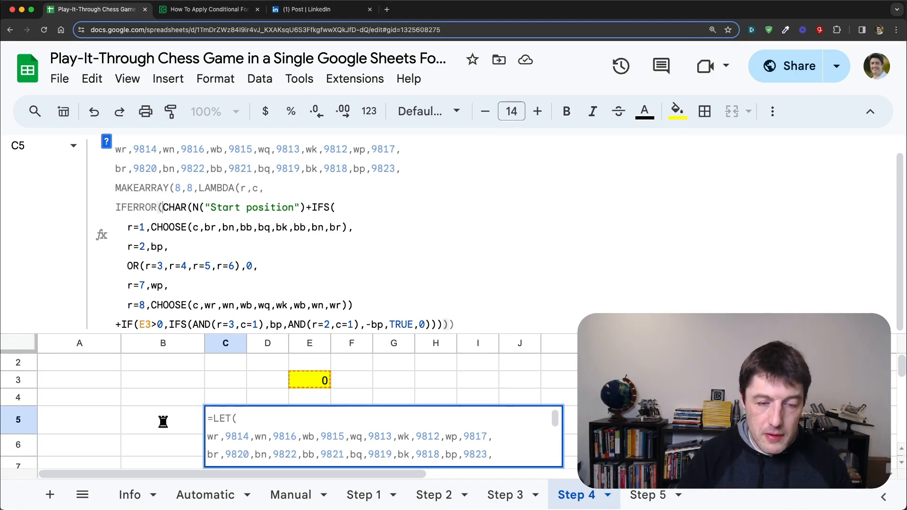
pyautogui.click(438, 323)
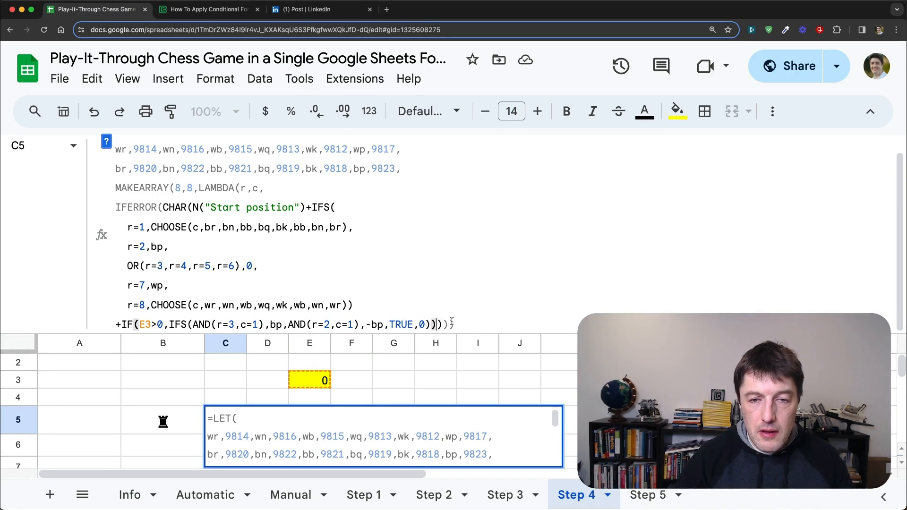
pyautogui.press('Return')
pyautogui.press('Up')
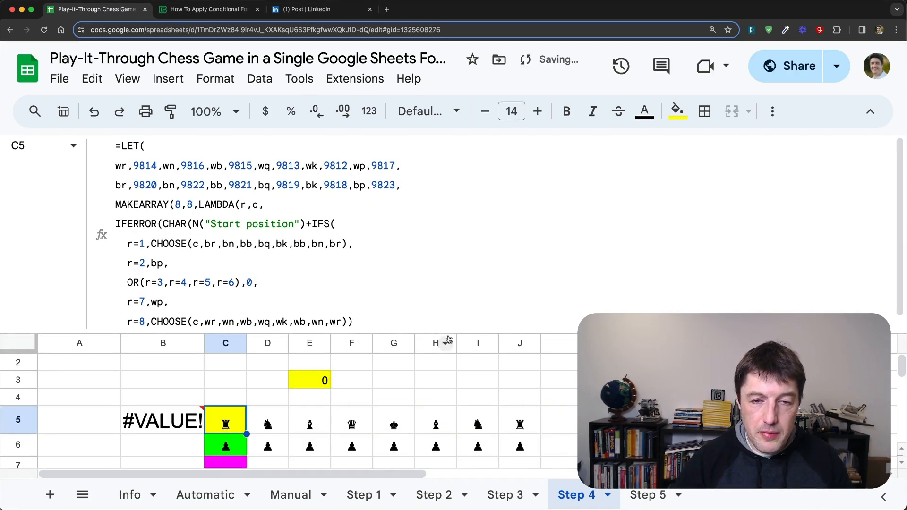
# Step: Shrink the formula bar to reveal the board and clear the contents of B5:B8
pyautogui.moveTo(426, 330); pyautogui.dragTo(426, 196)
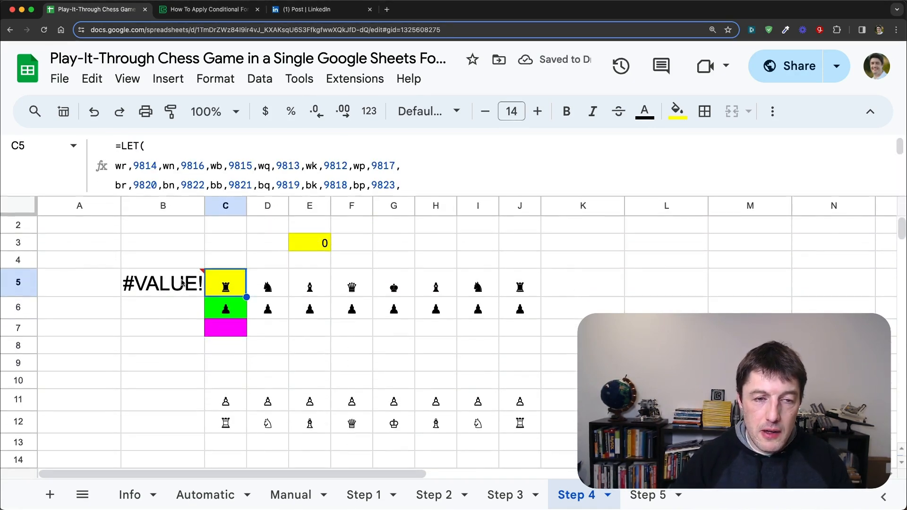
pyautogui.moveTo(163, 282); pyautogui.dragTo(161, 342)
pyautogui.press('Delete')
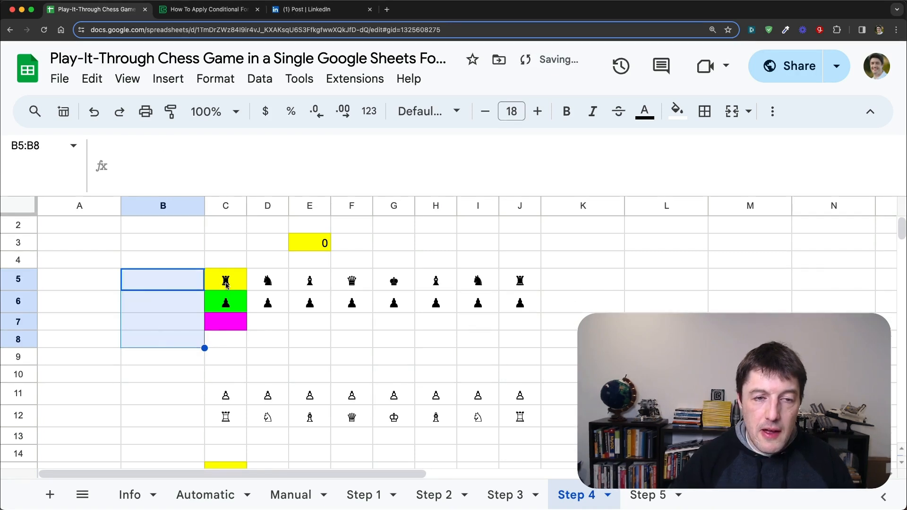
# Step: Set the move number in E3 to 1 to test the pawn symbol's move from C6 to C7
pyautogui.click(227, 283)
pyautogui.click(224, 303)
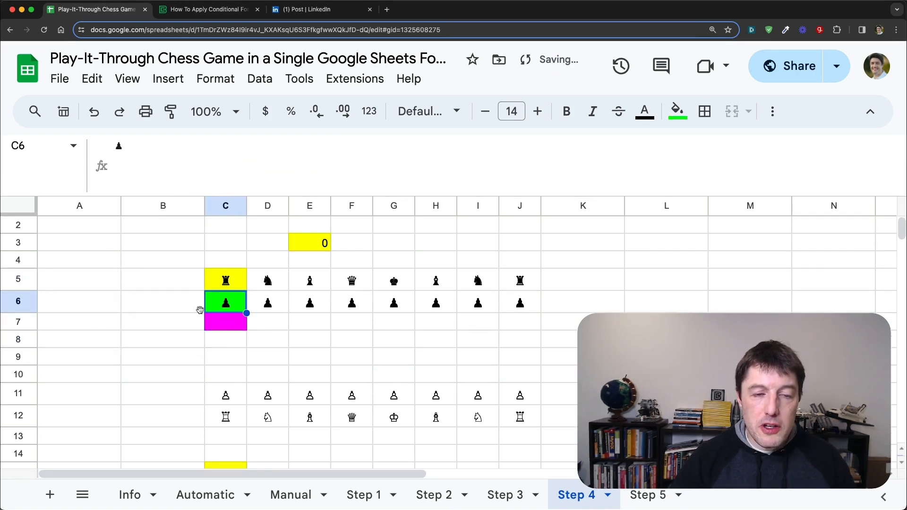
pyautogui.click(309, 245)
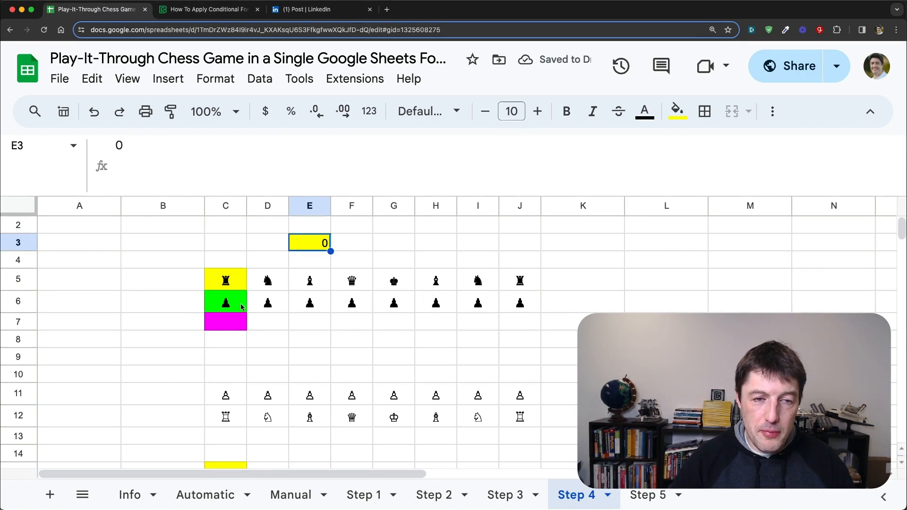
pyautogui.click(226, 321)
pyautogui.click(306, 246)
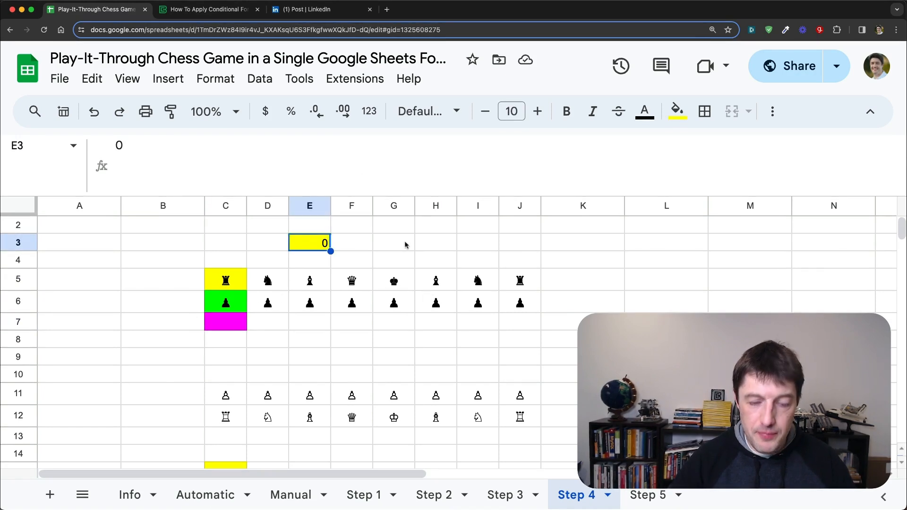
pyautogui.write('1')
pyautogui.press('Return')
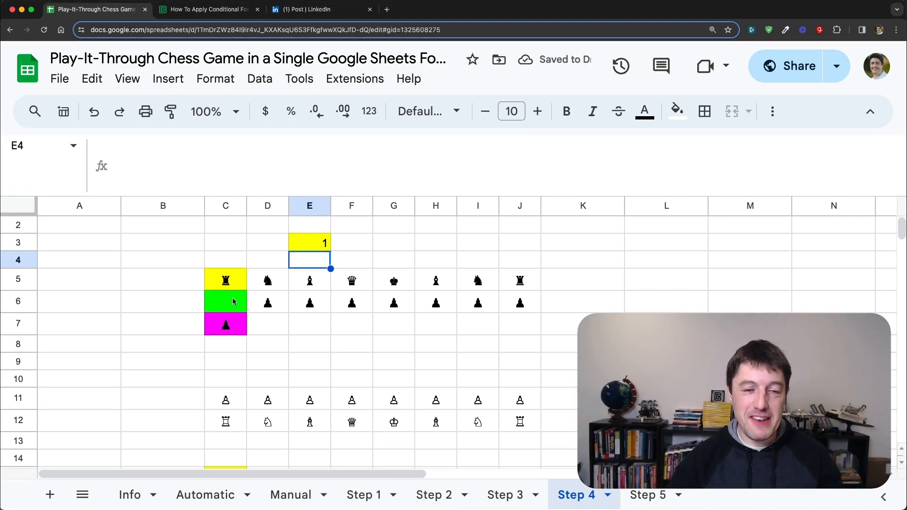
# Step: Duplicate the +IF(E3>0,IFS(...)) clause onto a new line directly below it in C5's formula
pyautogui.click(225, 282)
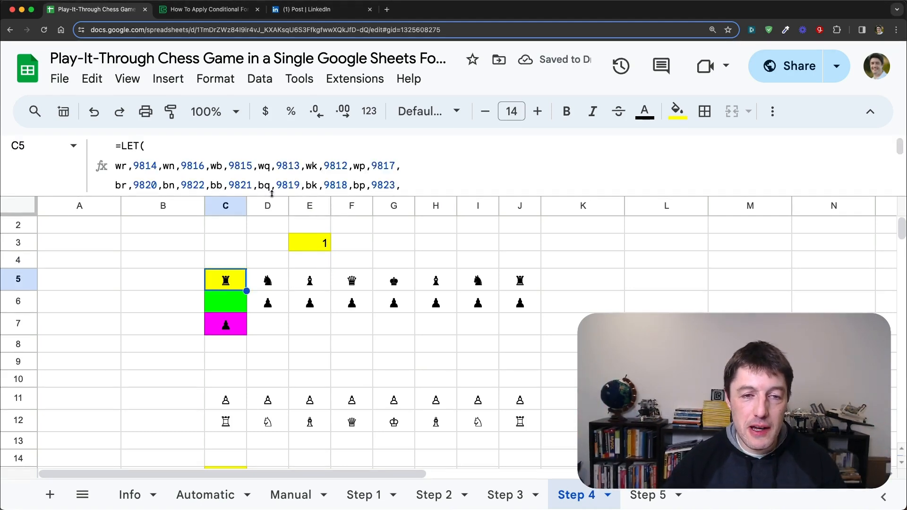
pyautogui.moveTo(271, 196); pyautogui.dragTo(273, 335)
pyautogui.scroll(-1, 293, 242)
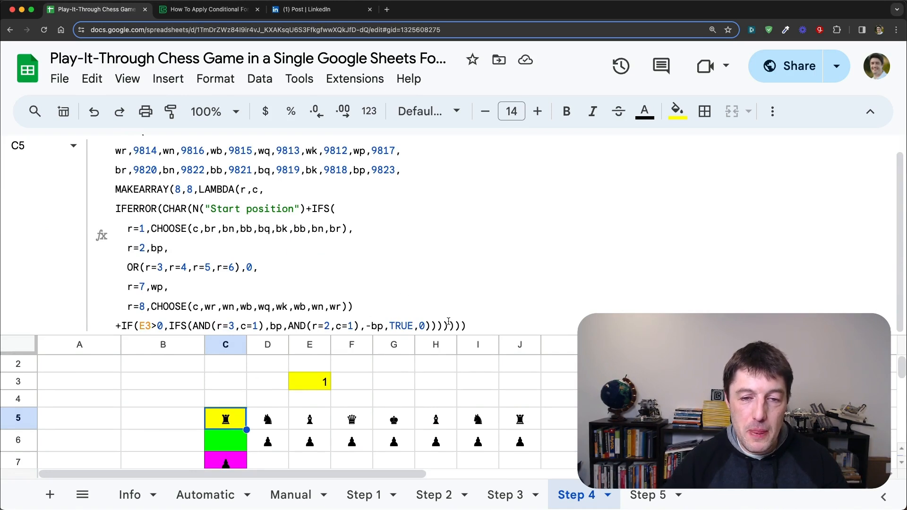
pyautogui.moveTo(119, 325); pyautogui.dragTo(438, 323)
pyautogui.press('super+c')
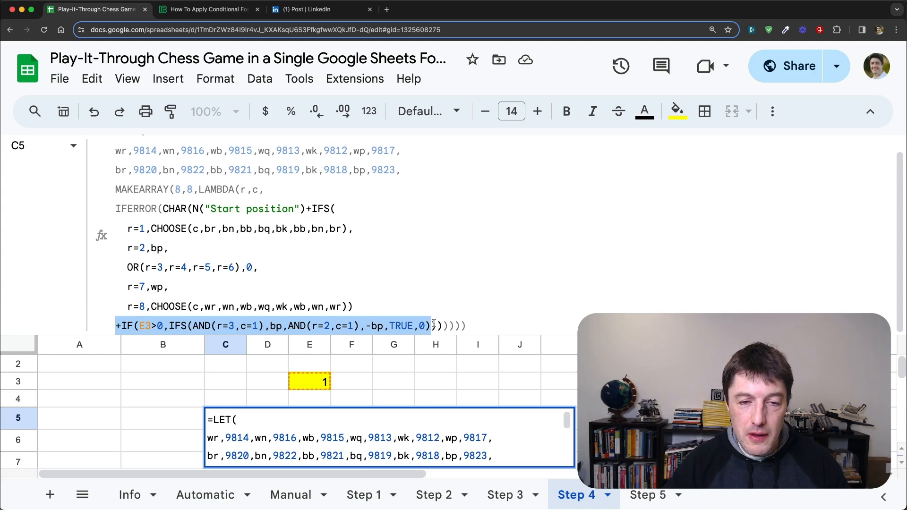
pyautogui.click(448, 326)
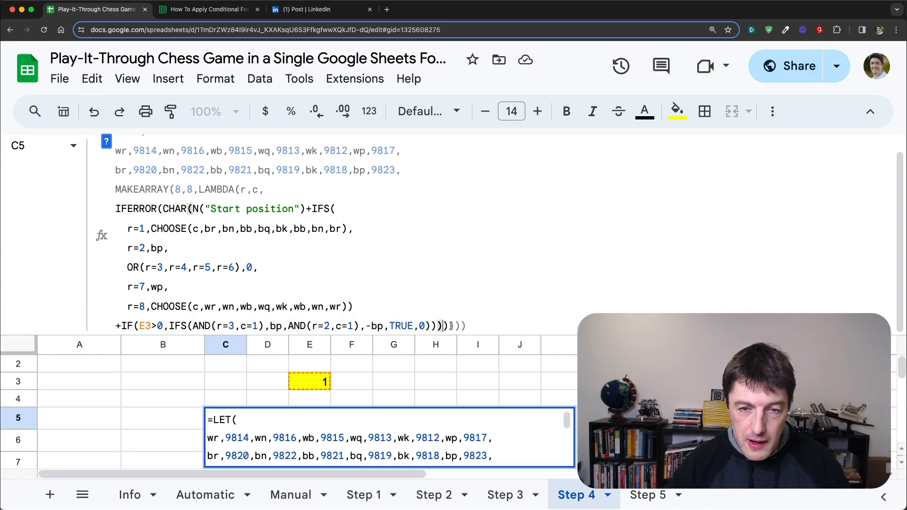
pyautogui.press('Left')
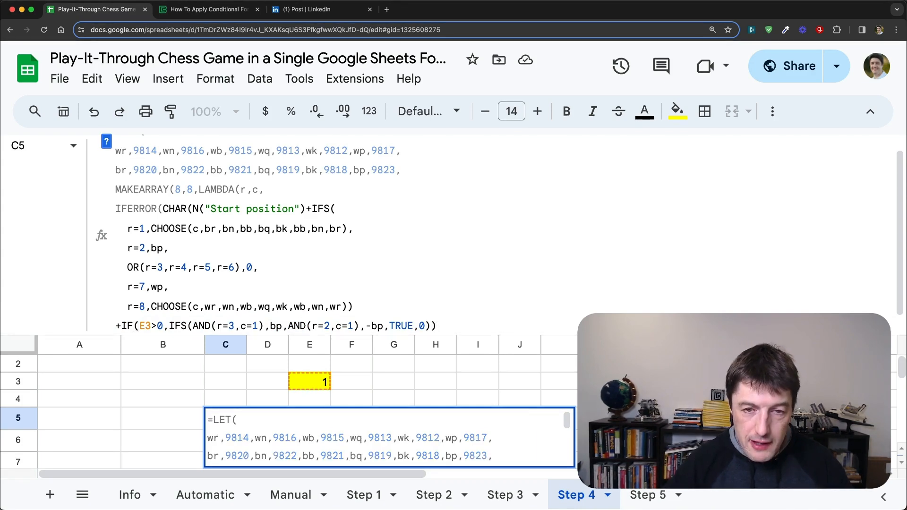
pyautogui.hotkey('alt', 'Return')
pyautogui.press('super+v')
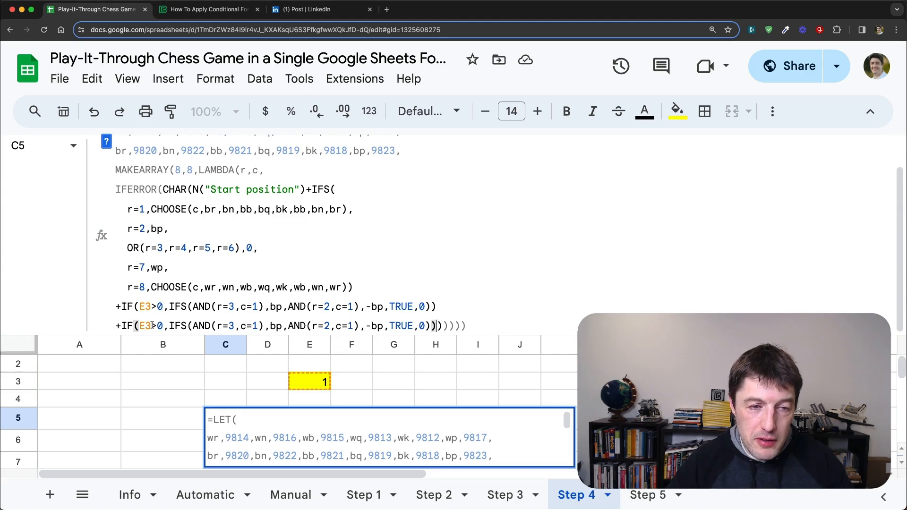
# Step: Edit the second move clause in C5 to test E3>1, with AND(r=4,c=2) returning bp and AND(r=2,c=2) returning -bp, and enter the formula
pyautogui.moveTo(152, 326); pyautogui.dragTo(145, 326)
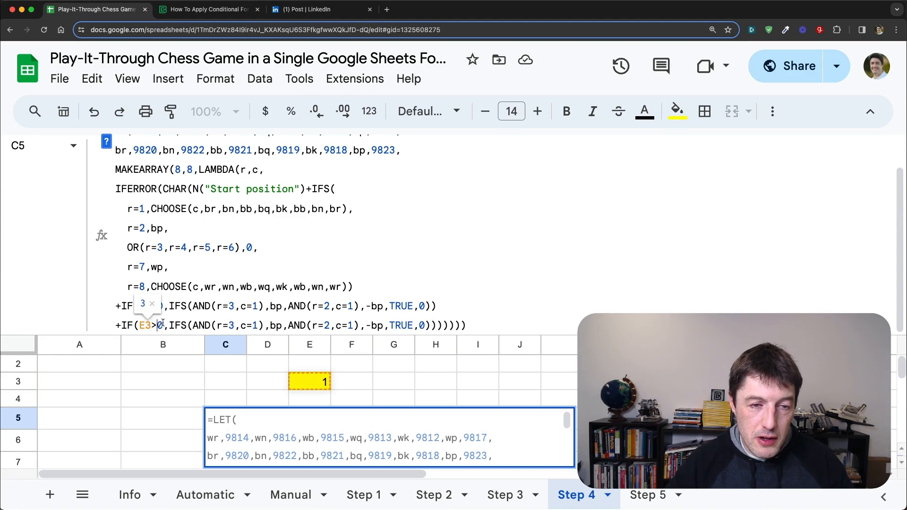
pyautogui.write('1')
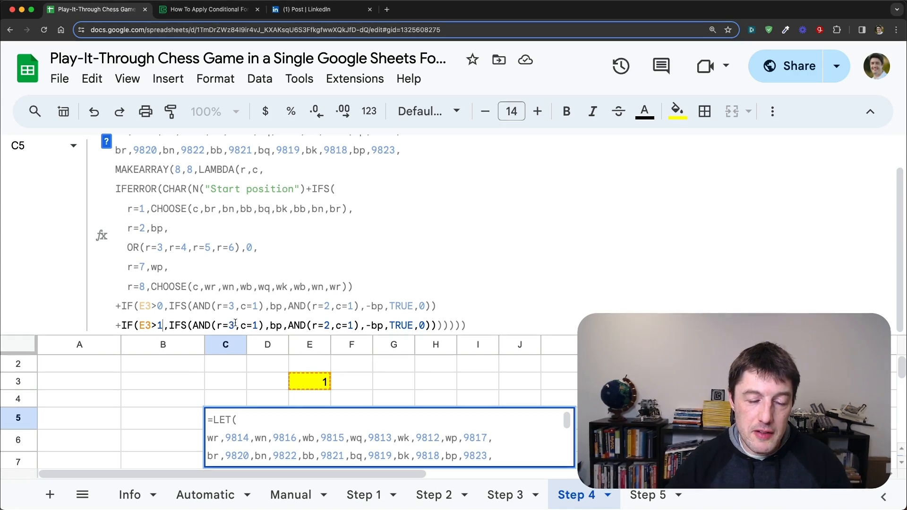
pyautogui.doubleClick(256, 325)
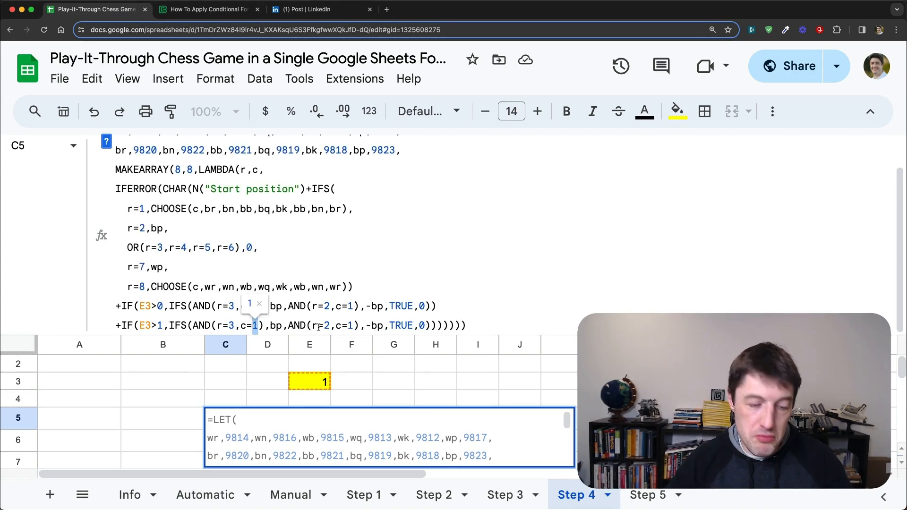
pyautogui.write('2')
pyautogui.doubleClick(351, 325)
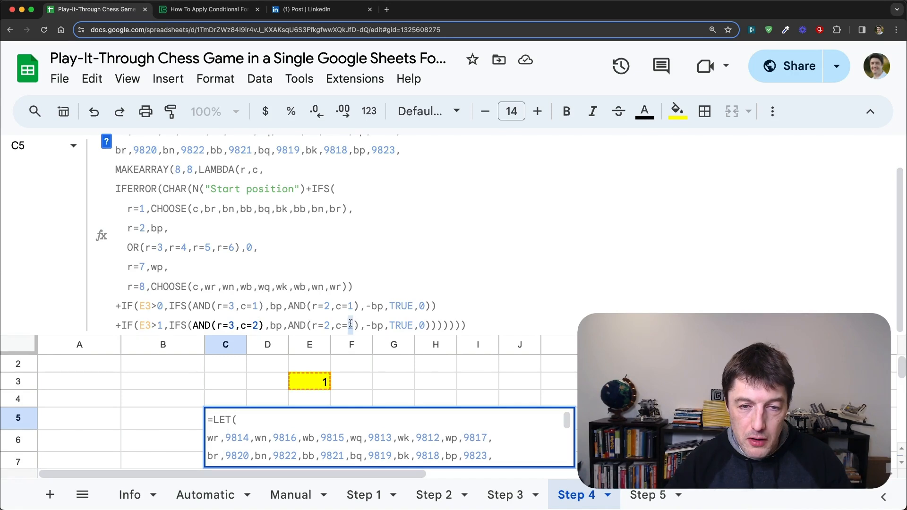
pyautogui.write('2')
pyautogui.click(234, 325)
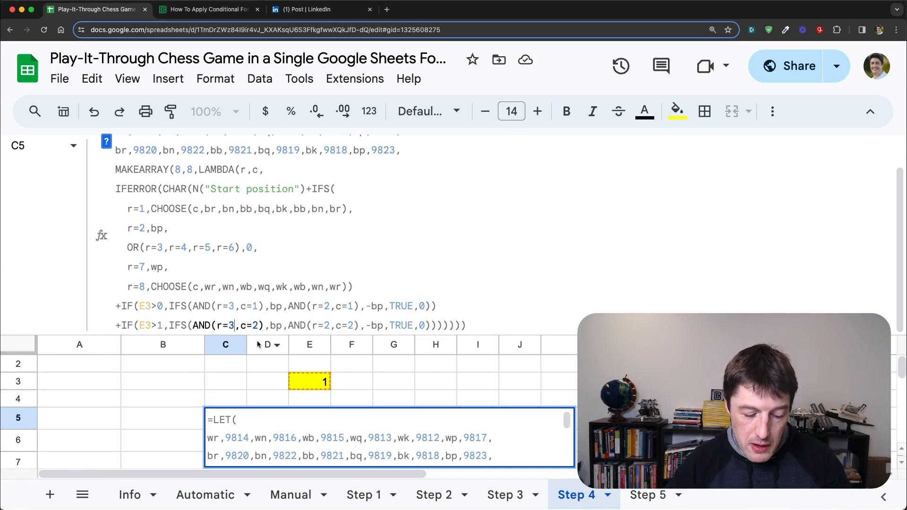
pyautogui.press('BackSpace')
pyautogui.write('4')
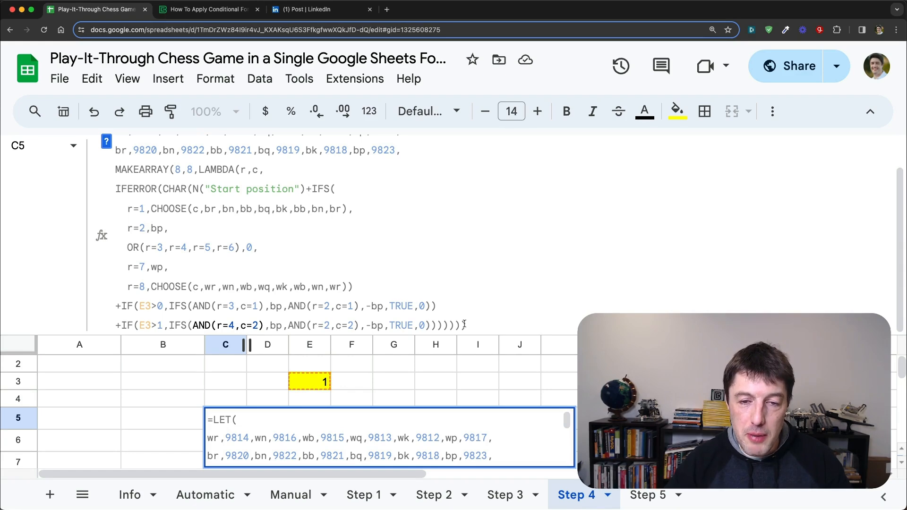
pyautogui.press('Return')
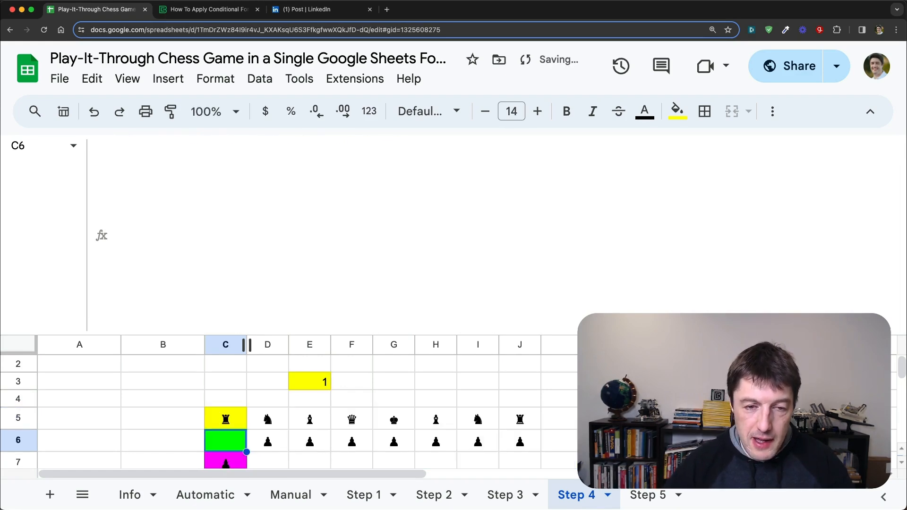
# Step: Shrink the formula bar and test the moves by setting E3 to 0, 1 and 2, checking the pawns in C7:D8
pyautogui.press('Up')
pyautogui.press('Up')
pyautogui.press('Up')
pyautogui.press('Right')
pyautogui.press('Right')
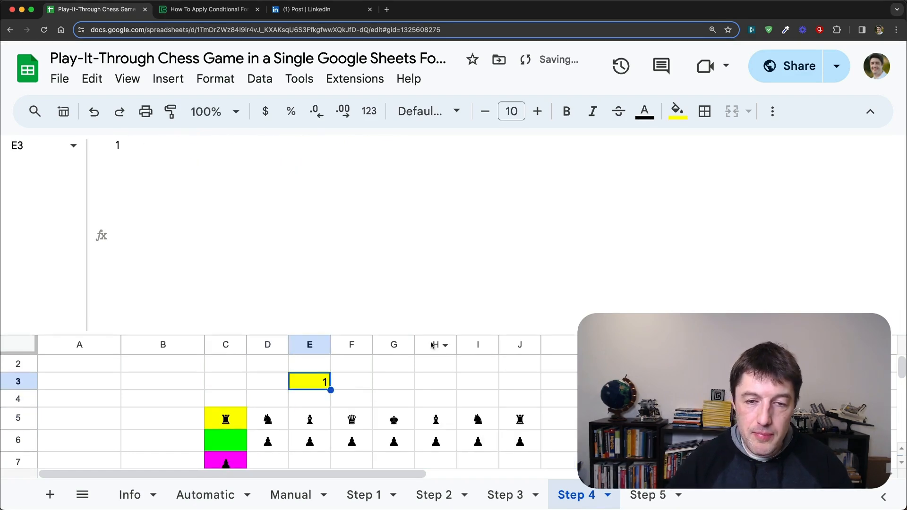
pyautogui.moveTo(431, 333); pyautogui.dragTo(435, 168)
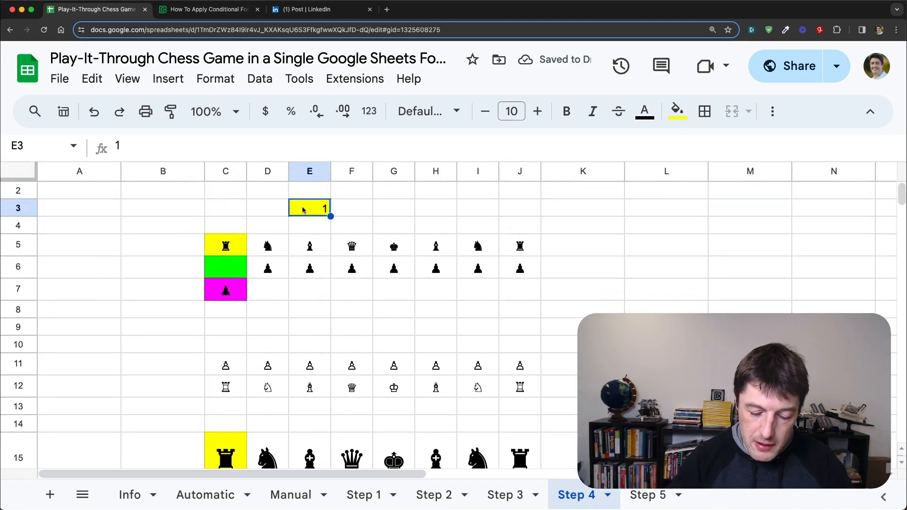
pyautogui.write('0')
pyautogui.press('Return')
pyautogui.press('Up')
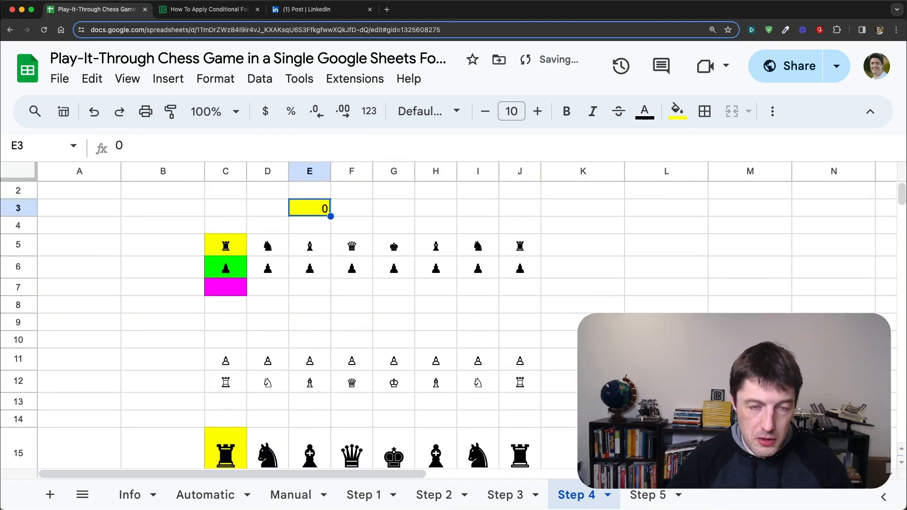
pyautogui.write('1')
pyautogui.press('Return')
pyautogui.press('Up')
pyautogui.write('2')
pyautogui.press('Return')
pyautogui.press('Up')
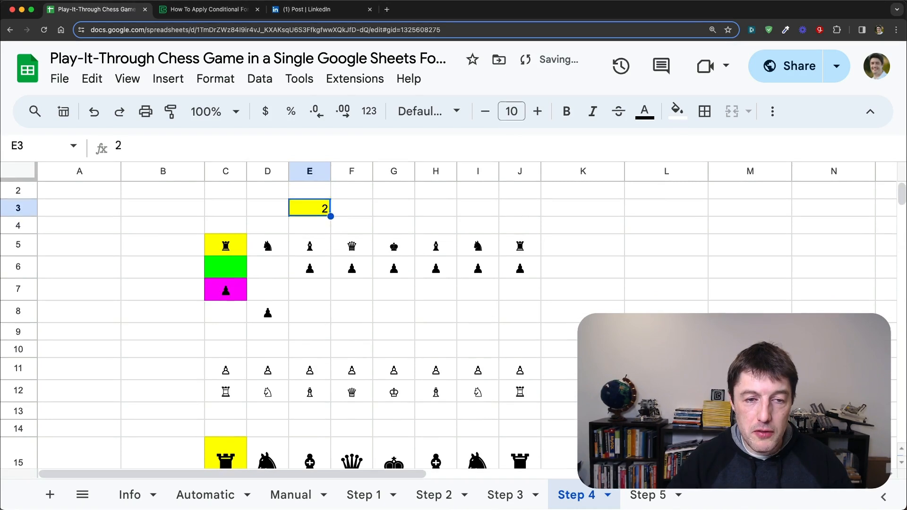
pyautogui.click(263, 208)
pyautogui.moveTo(236, 286); pyautogui.dragTo(279, 311)
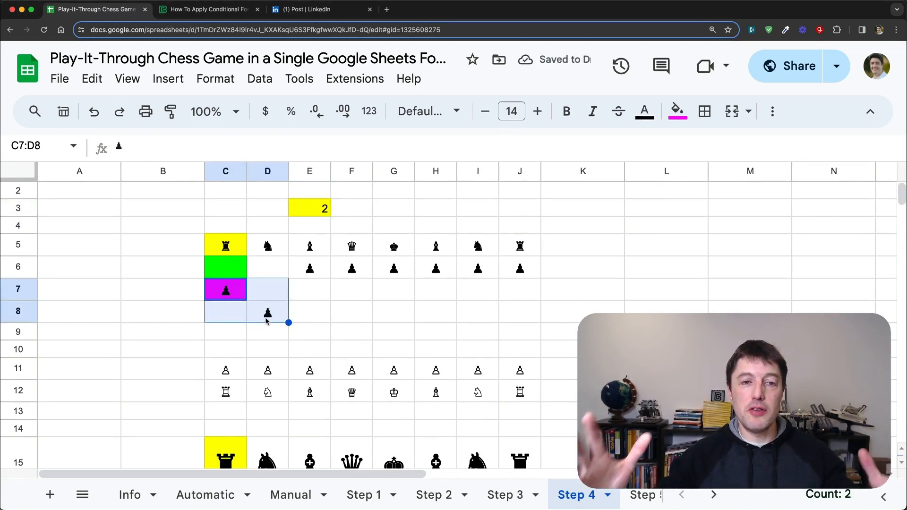
# Step: Expand C5's formula and examine how the E3>0 and E3>1 clauses add and subtract the pawn value for each move
pyautogui.click(223, 247)
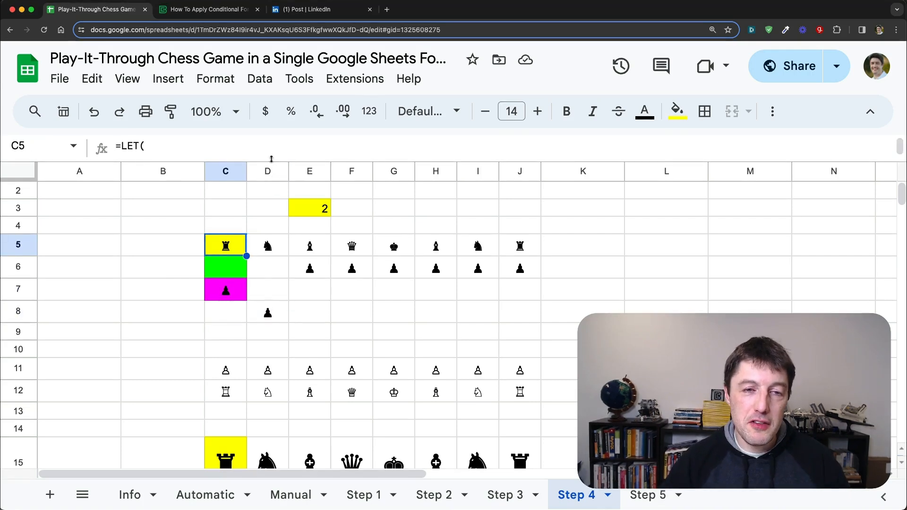
pyautogui.moveTo(272, 161); pyautogui.dragTo(289, 297)
pyautogui.scroll(-3, 347, 219)
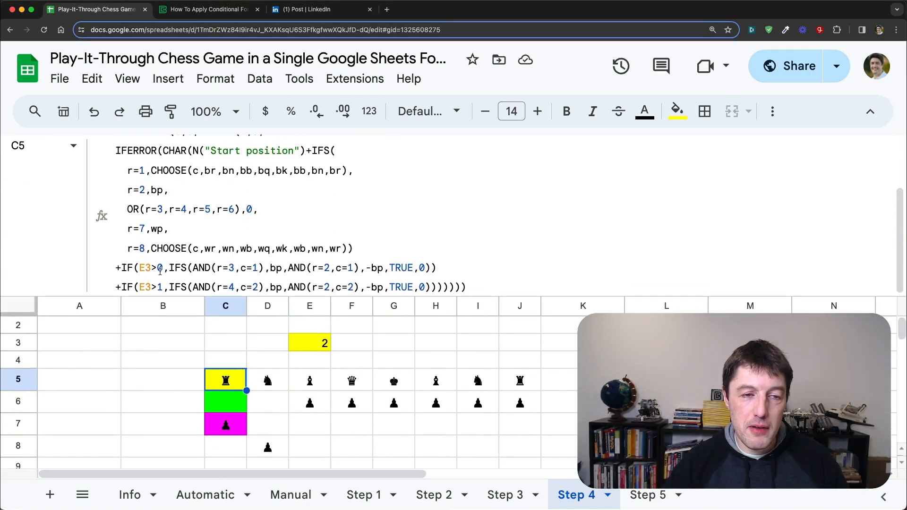
pyautogui.moveTo(164, 266); pyautogui.dragTo(140, 268)
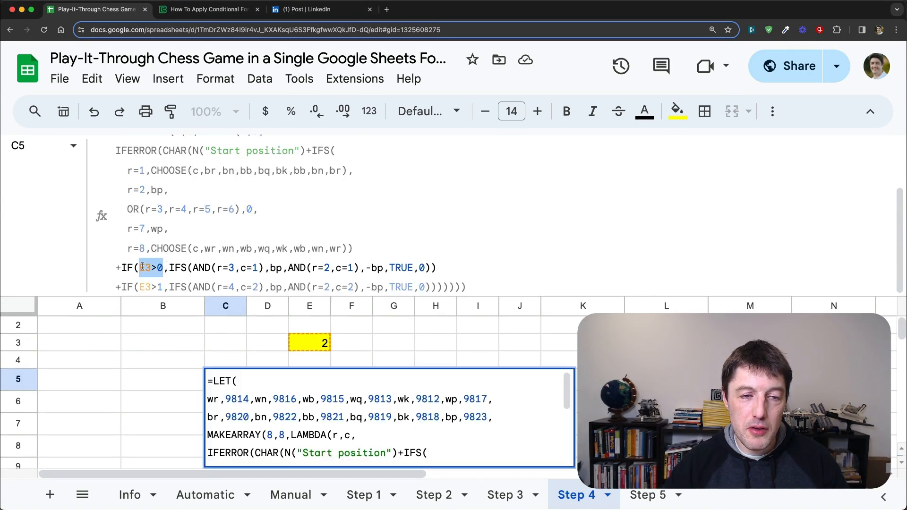
pyautogui.moveTo(282, 265); pyautogui.dragTo(270, 268)
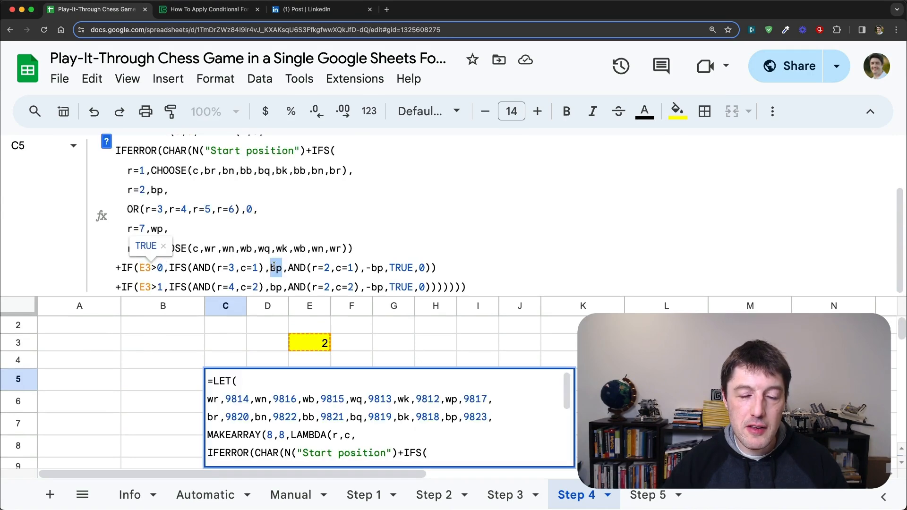
pyautogui.click(259, 268)
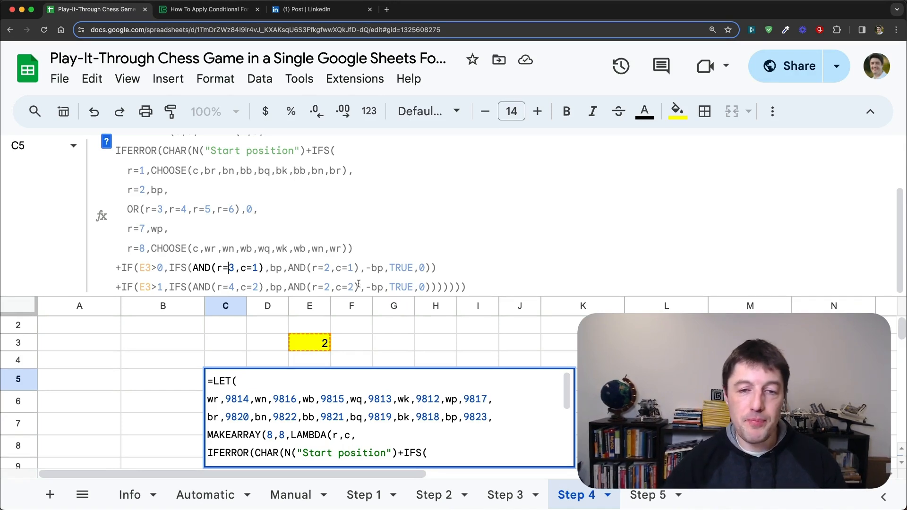
pyautogui.click(466, 286)
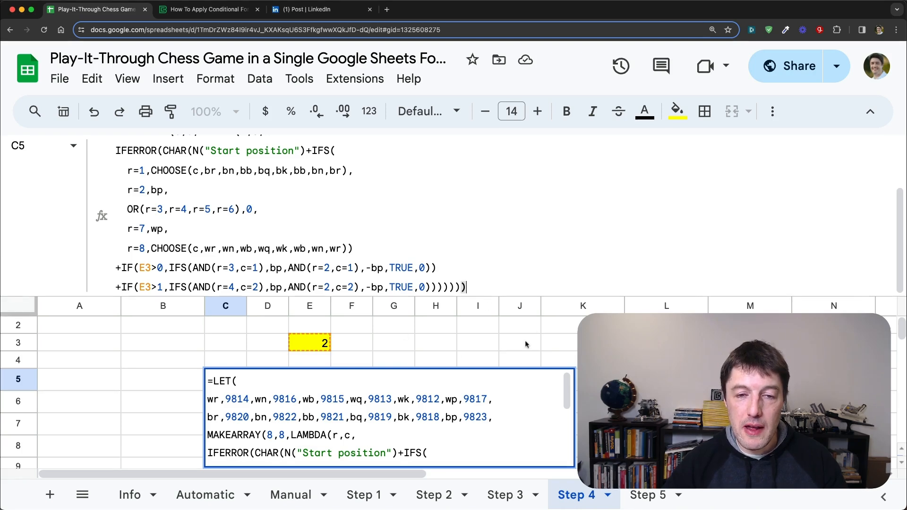
pyautogui.press('Return')
# Step: Enter the formula =N("Move 1") in I3 to try the N function as a text comment
pyautogui.click(473, 349)
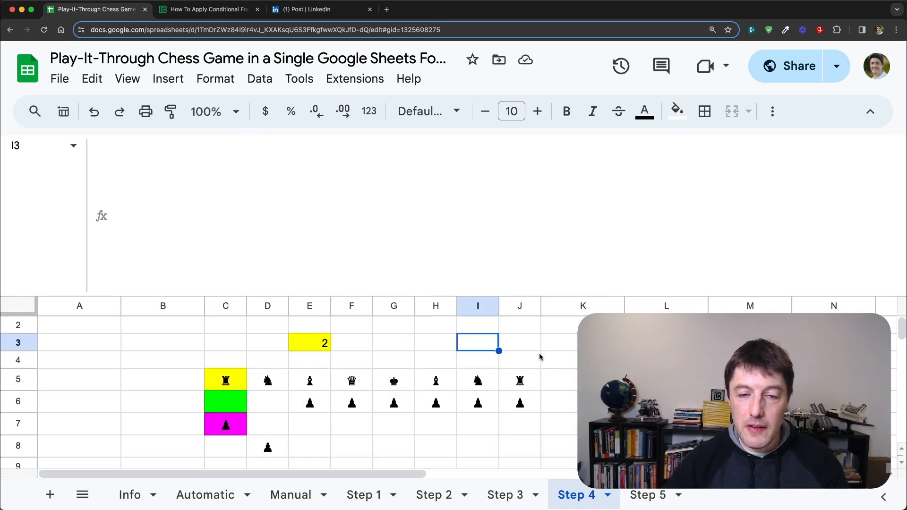
pyautogui.write('=N(')
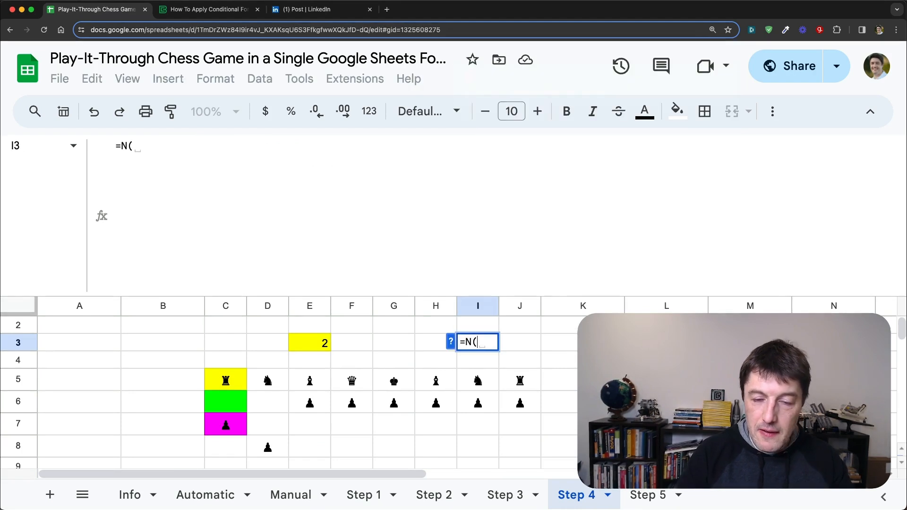
pyautogui.write('"Move 1")')
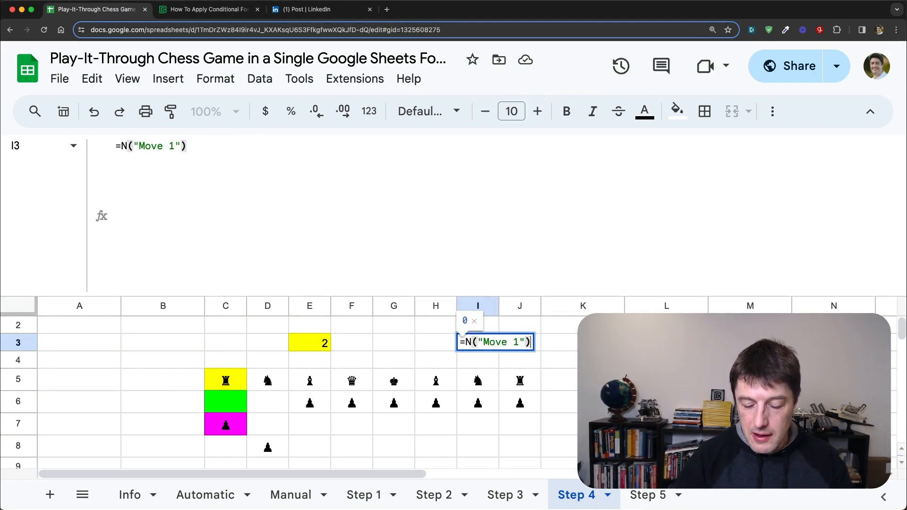
pyautogui.moveTo(476, 343); pyautogui.dragTo(539, 342)
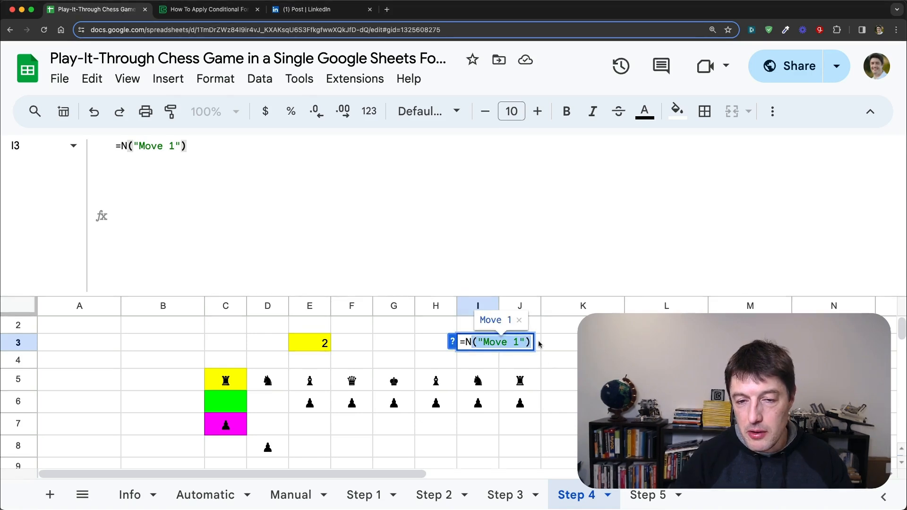
pyautogui.press('Return')
pyautogui.press('Up')
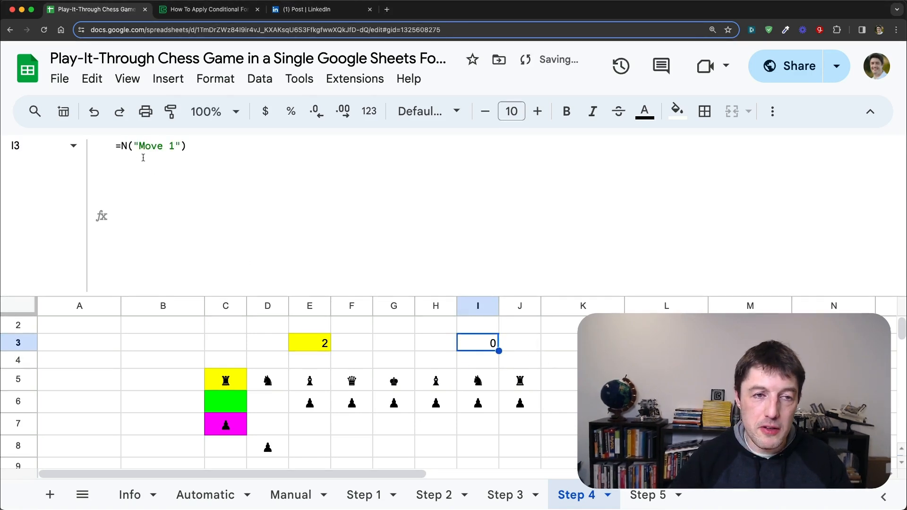
# Step: Copy N("Move 1") from I3 and substitute it for the final 0 of the E3>0 clause in C5
pyautogui.moveTo(122, 146); pyautogui.dragTo(236, 158)
pyautogui.press('super+c')
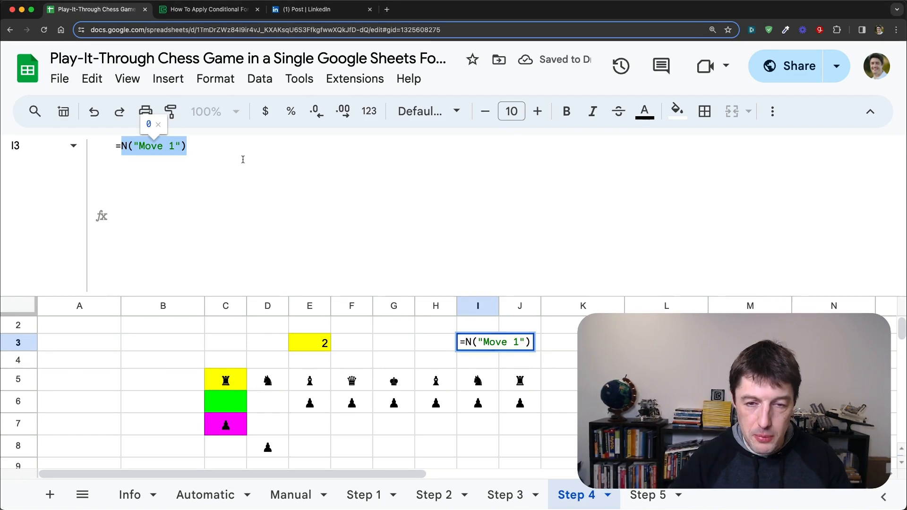
pyautogui.press('Escape')
pyautogui.click(226, 378)
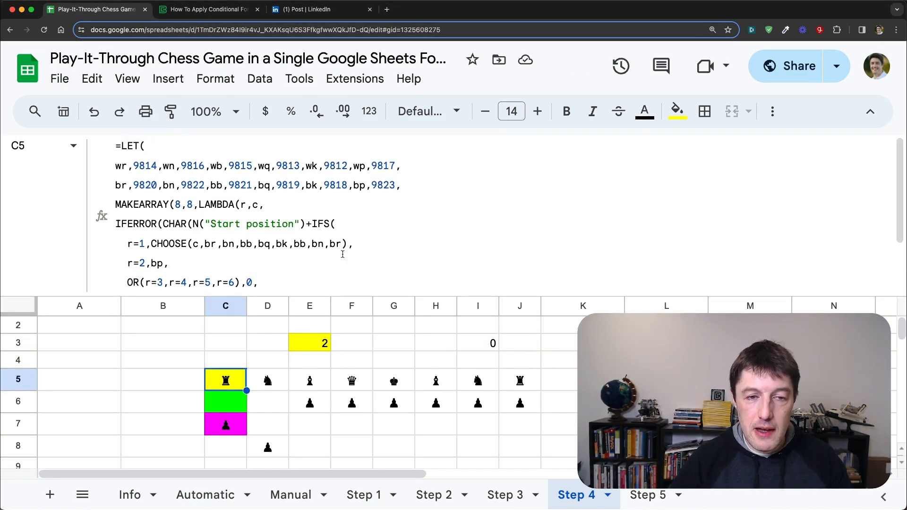
pyautogui.scroll(-3, 343, 245)
pyautogui.click(428, 267)
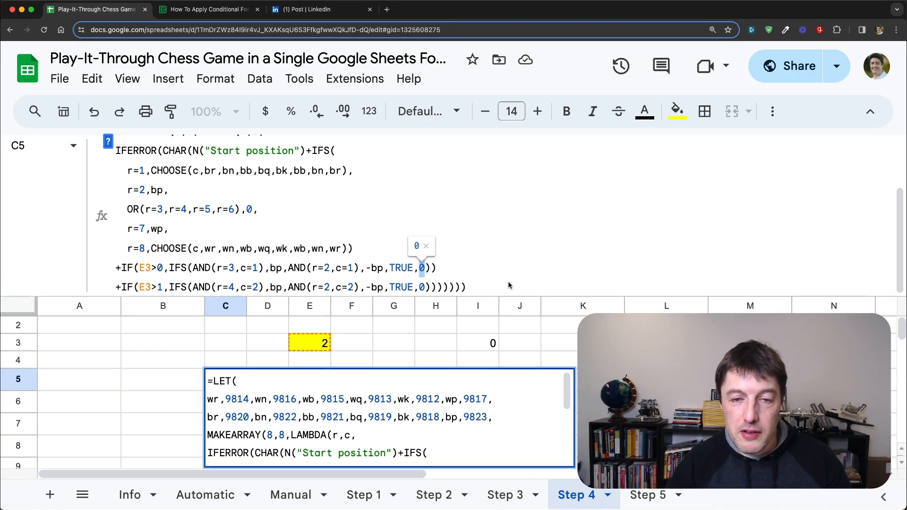
pyautogui.press('super+v')
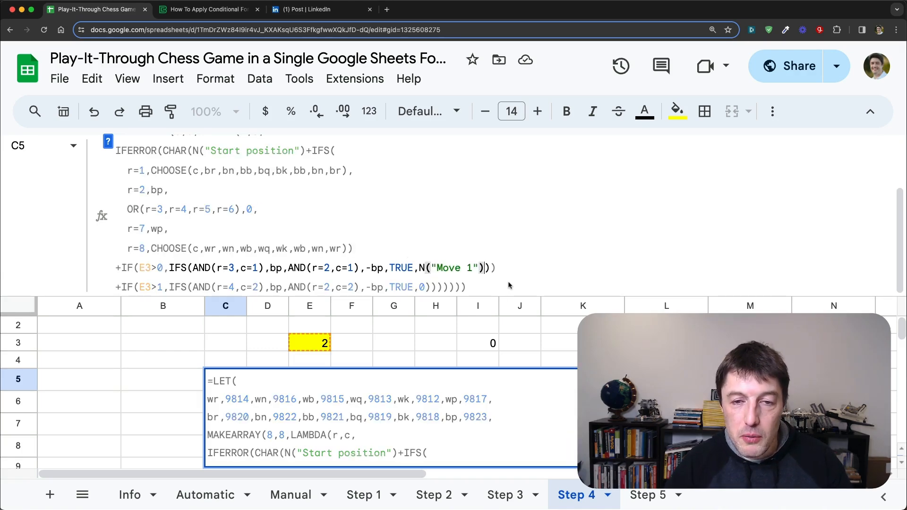
# Step: Replace the final 0 of the E3>1 clause with N("Move 2") and enter the updated formula in C5
pyautogui.doubleClick(422, 287)
pyautogui.press('super+v')
pyautogui.write('2')
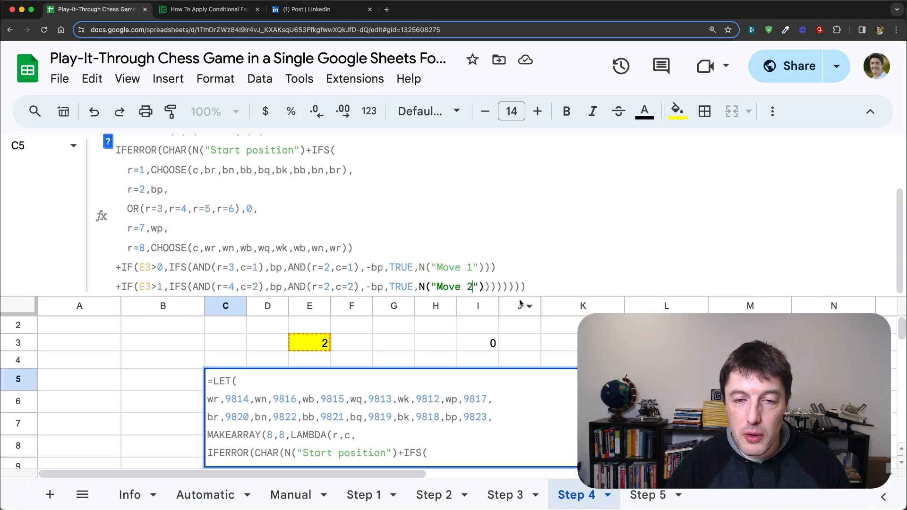
pyautogui.press('Right')
pyautogui.press('Right')
pyautogui.press('Right')
pyautogui.press('Right')
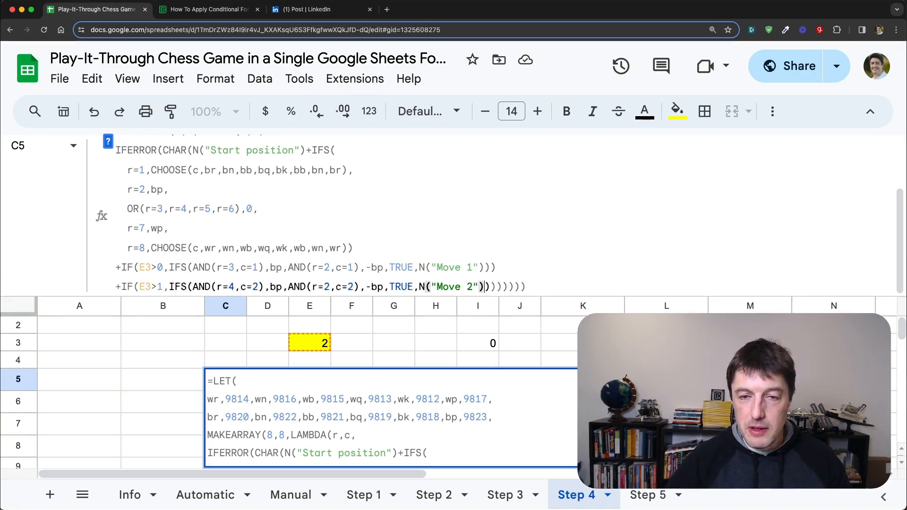
pyautogui.press('Return')
pyautogui.press('Up')
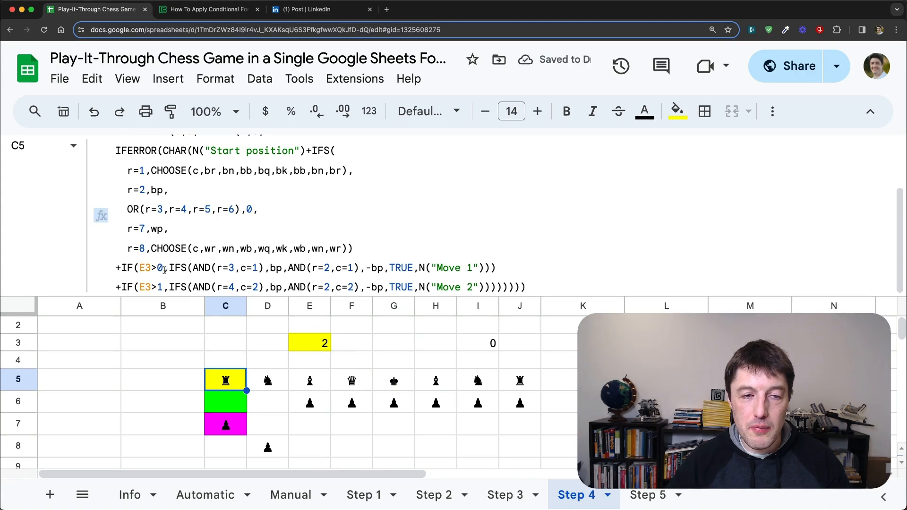
# Step: Review the Move 1 and Move 2 clauses in C5's formula and the move number cell E3, and switch to the Step 5 sheet
pyautogui.moveTo(116, 267); pyautogui.dragTo(490, 268)
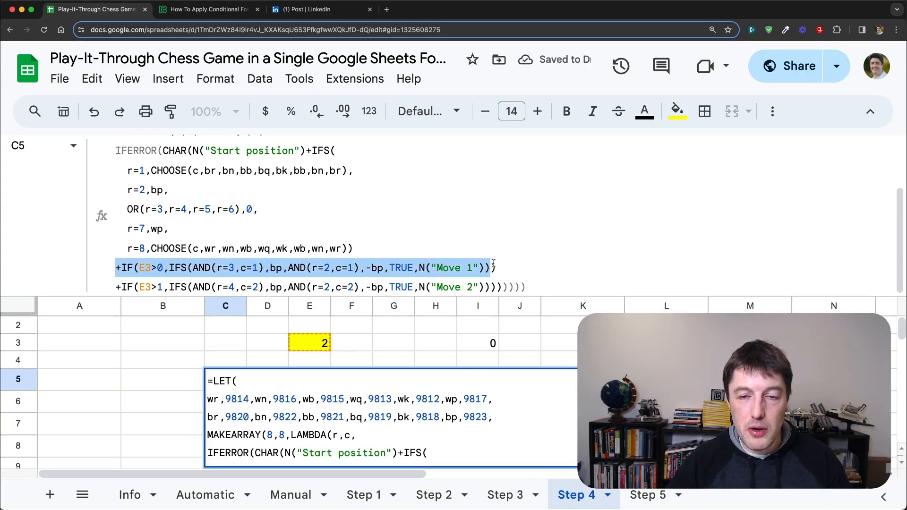
pyautogui.moveTo(118, 287); pyautogui.dragTo(505, 275)
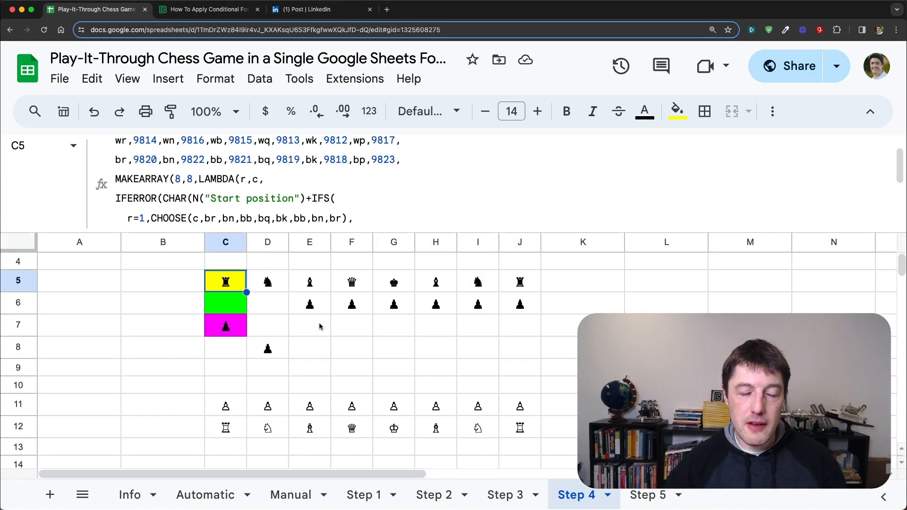
pyautogui.scroll(2, 289, 264)
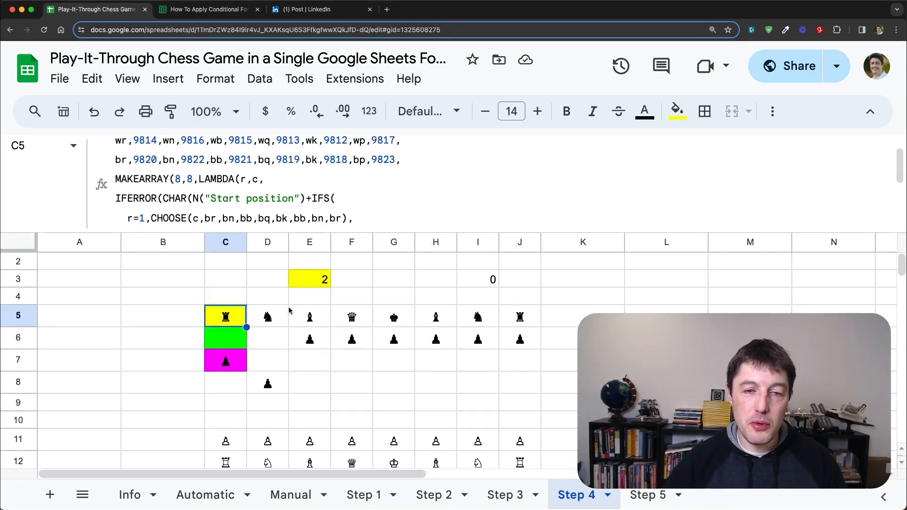
pyautogui.click(307, 280)
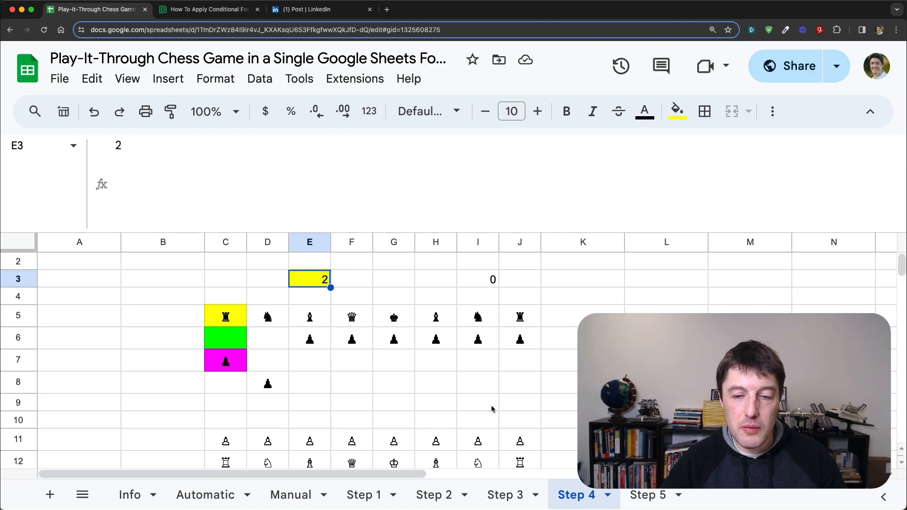
pyautogui.click(648, 494)
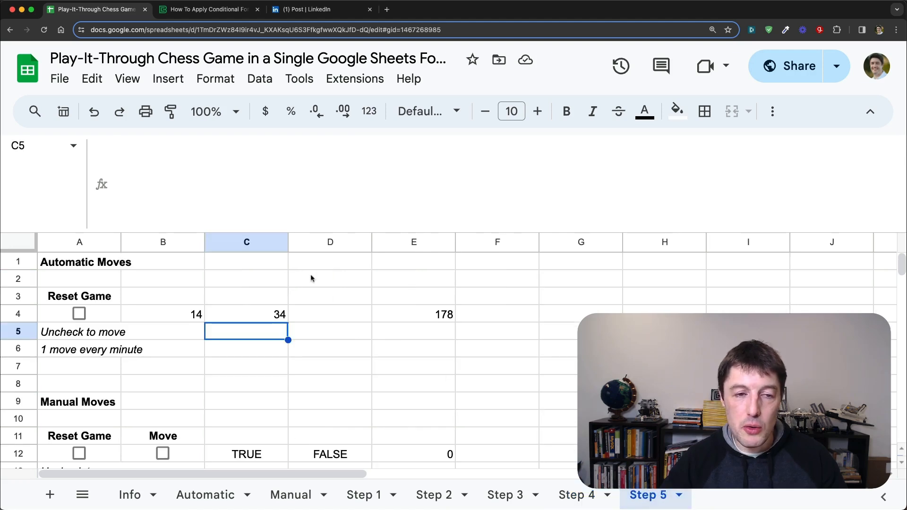
# Step: Open the spreadsheet's calculation settings and set recalculation to On change and every minute
pyautogui.moveTo(274, 232); pyautogui.dragTo(274, 182)
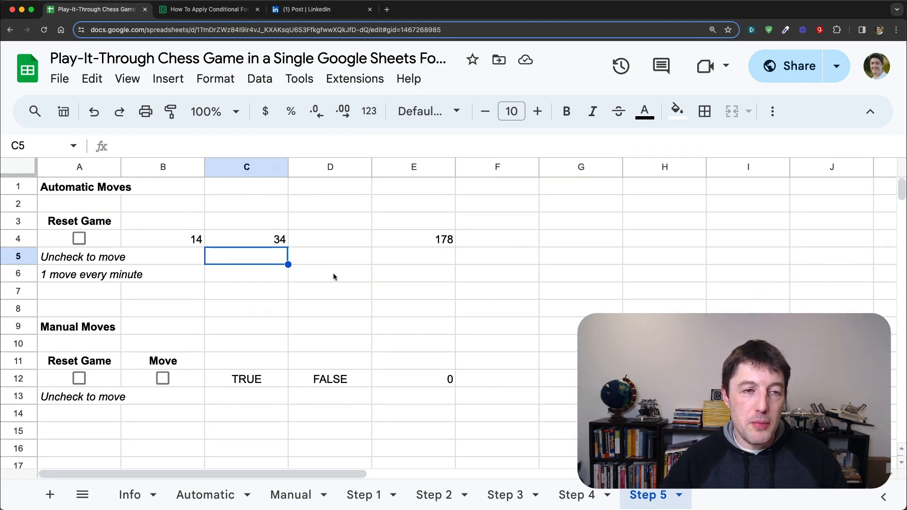
pyautogui.click(60, 78)
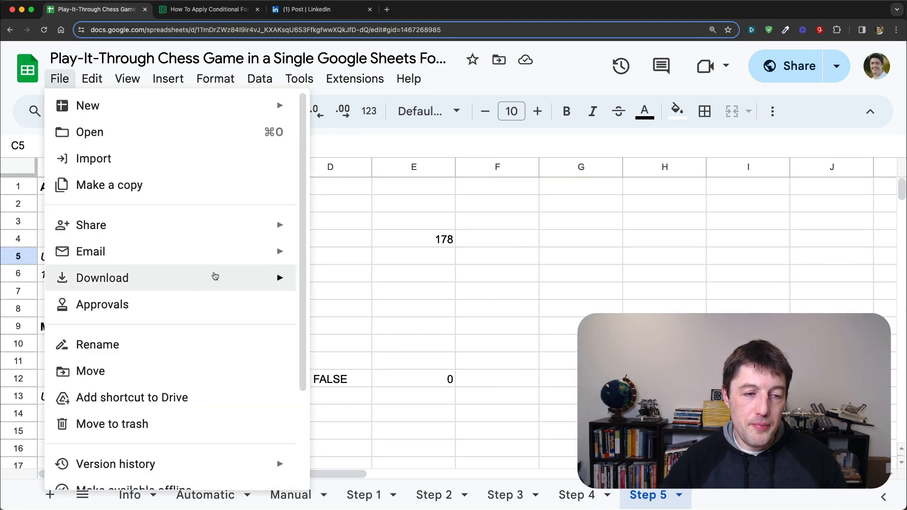
pyautogui.scroll(-3, 213, 276)
pyautogui.click(118, 431)
pyautogui.click(369, 162)
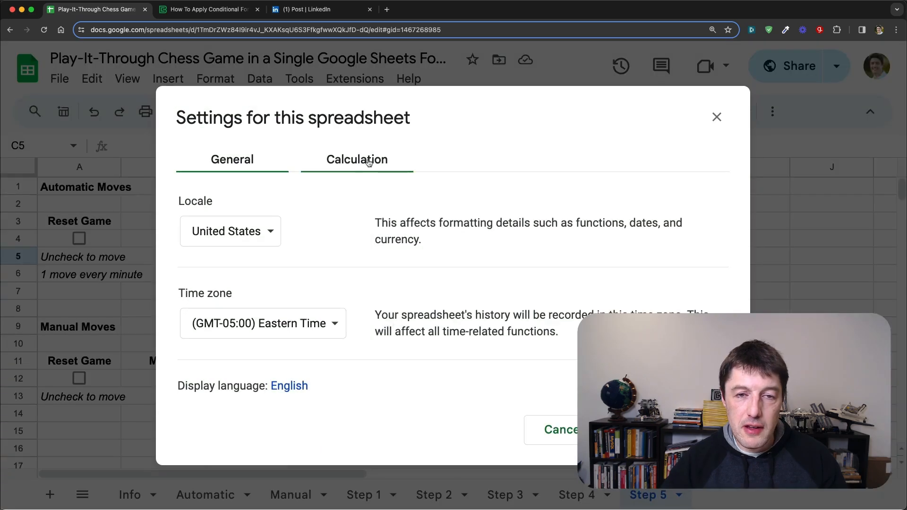
pyautogui.click(284, 231)
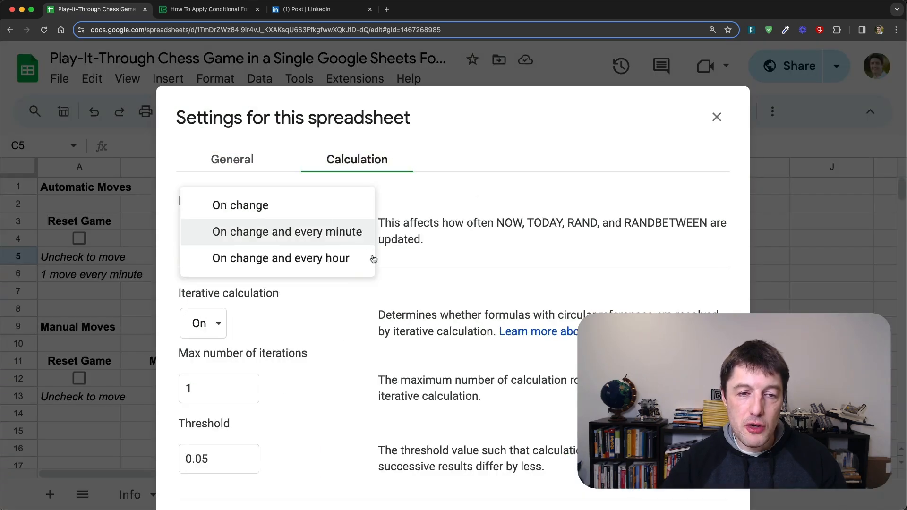
pyautogui.click(344, 233)
# Step: Turn iterative calculation on with a maximum of 1 iteration and save the spreadsheet settings
pyautogui.click(219, 324)
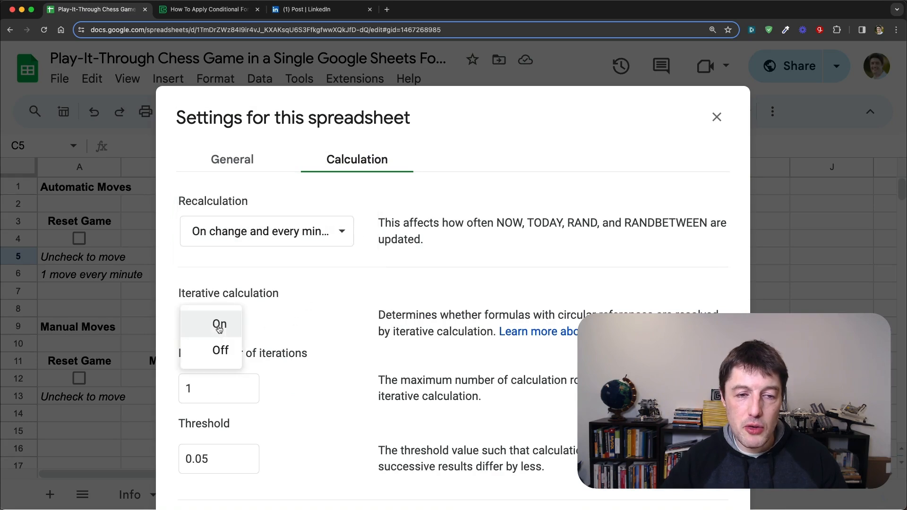
pyautogui.click(226, 324)
pyautogui.click(218, 386)
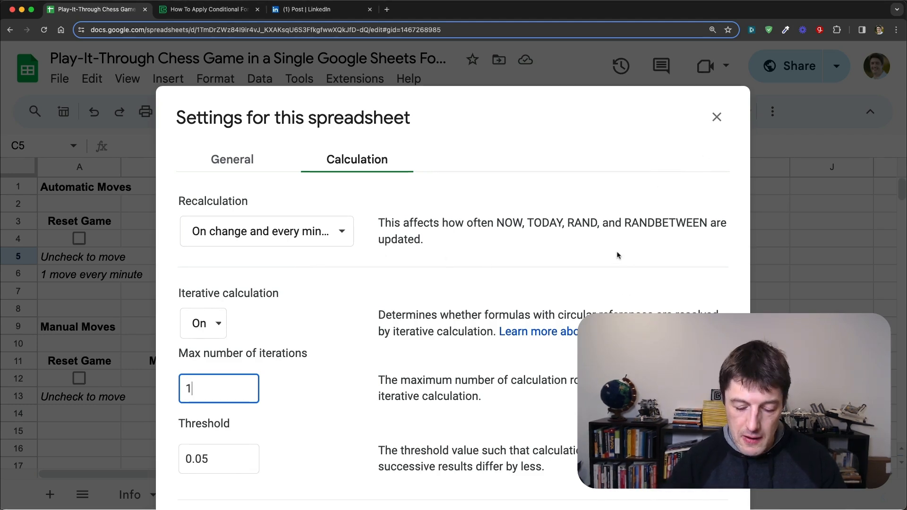
pyautogui.press('super+minus')
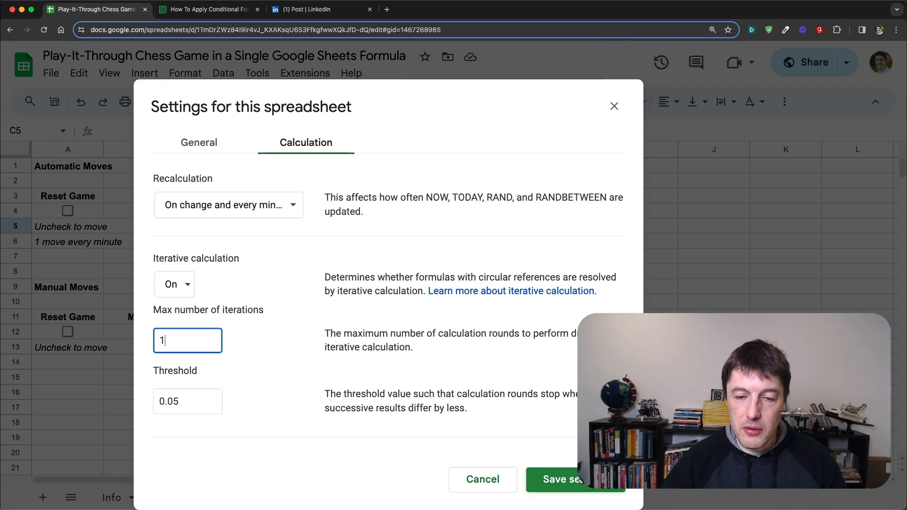
pyautogui.click(562, 479)
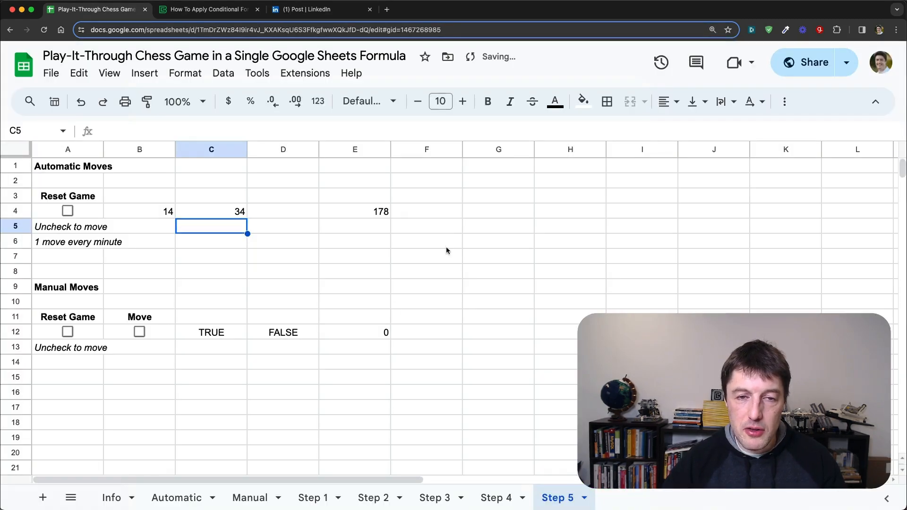
# Step: Enter =NOW() in H4 of the Step 5 sheet and widen column H to fit the full timestamp
pyautogui.press('super+plus')
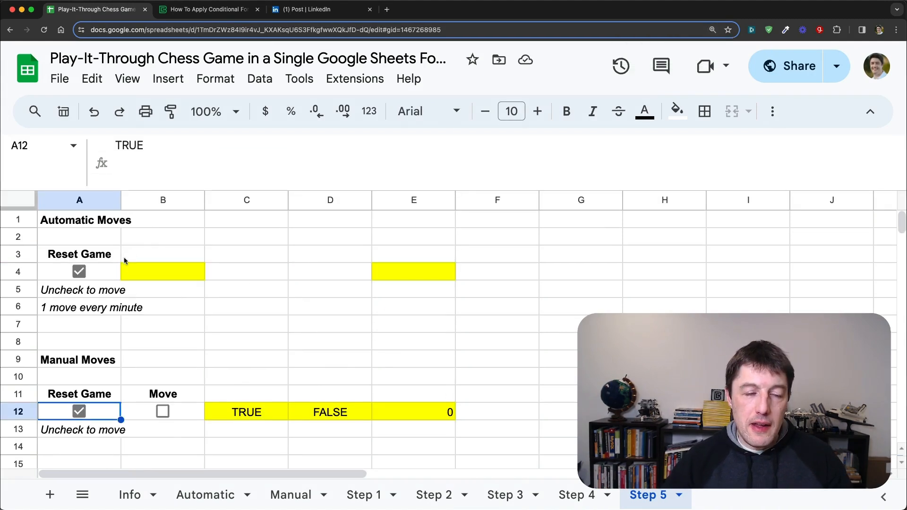
pyautogui.click(100, 278)
pyautogui.click(102, 410)
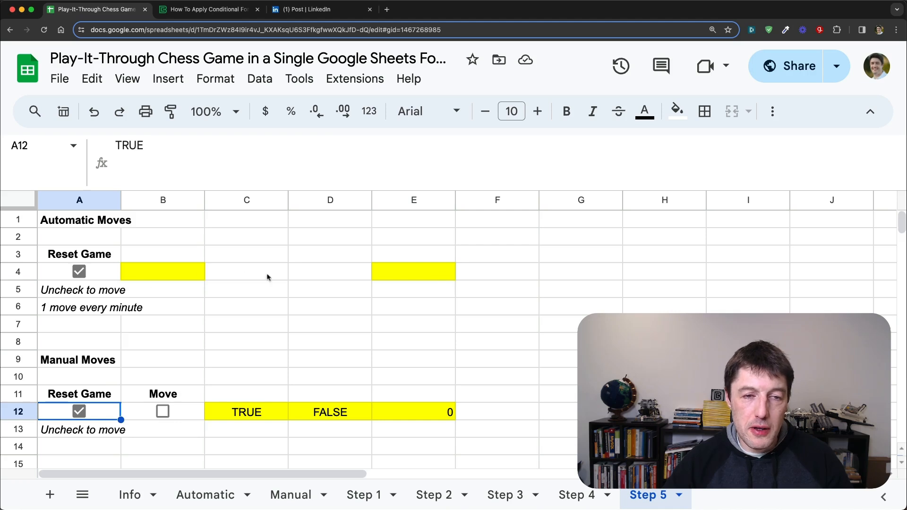
pyautogui.click(666, 278)
pyautogui.write('=')
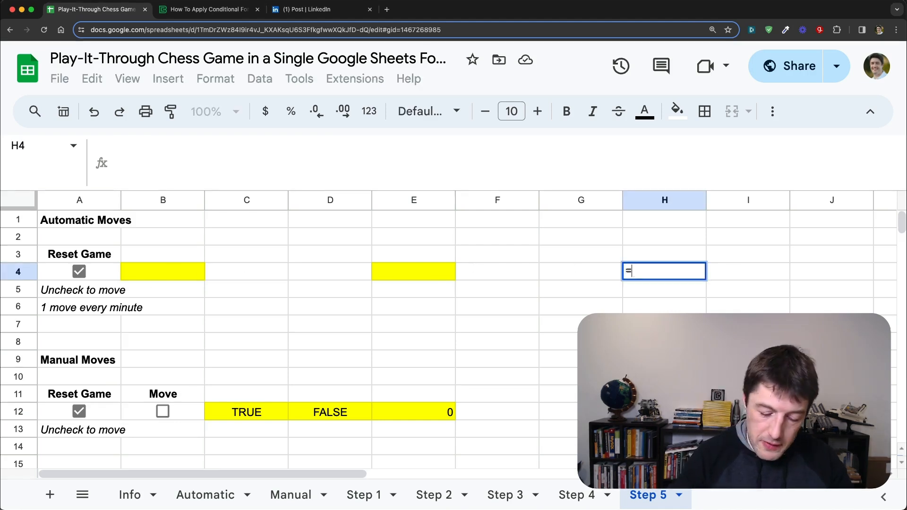
pyautogui.write('NOW()')
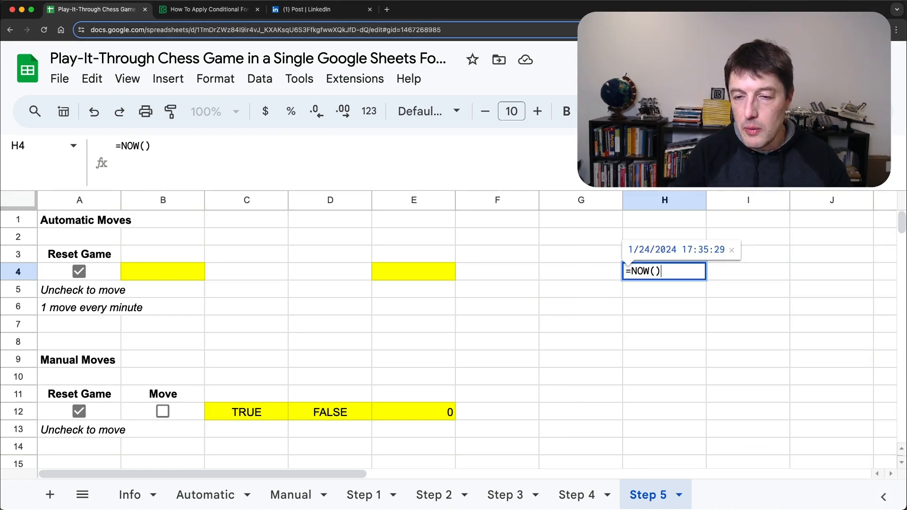
pyautogui.press('Return')
pyautogui.press('Up')
pyautogui.moveTo(707, 201); pyautogui.dragTo(757, 202)
# Step: Enter =MINUTE(H4) in H5 to extract the live minute from the timestamp
pyautogui.press('Down')
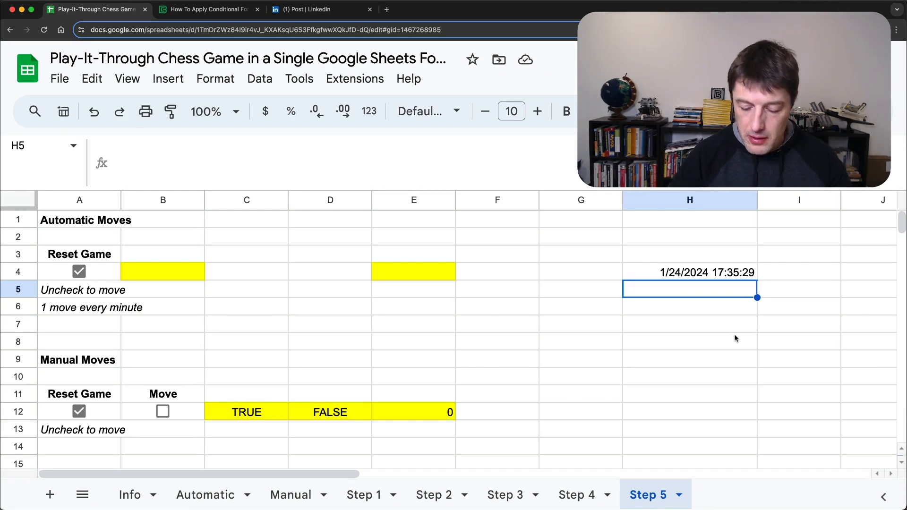
pyautogui.press('Return')
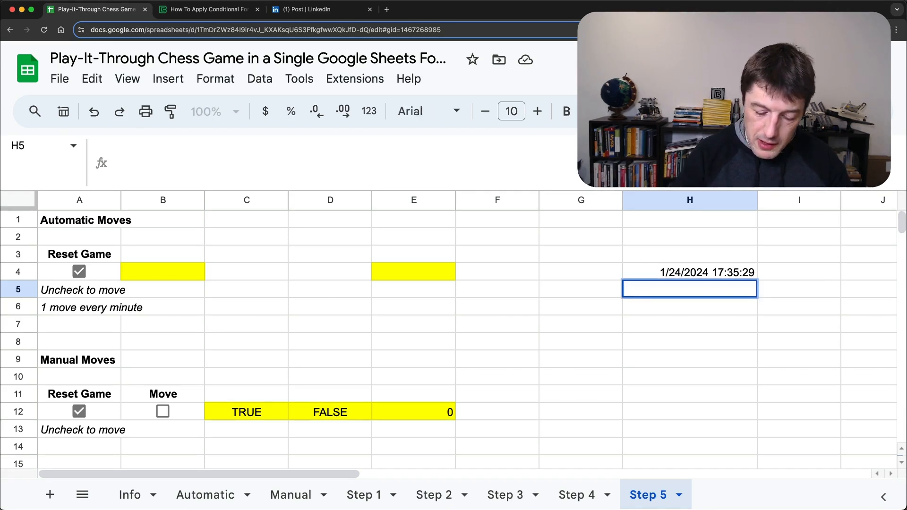
pyautogui.write('=MINUTE(')
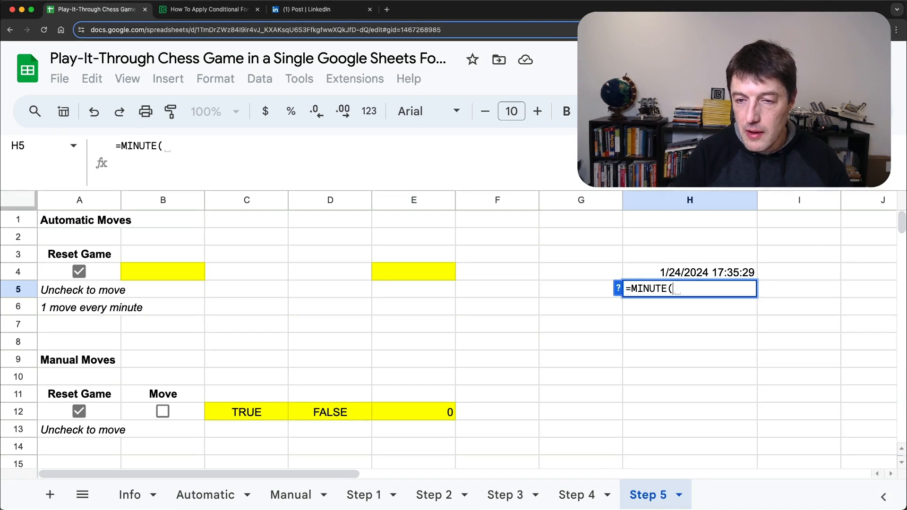
pyautogui.press('Up')
pyautogui.press('Return')
pyautogui.press('Up')
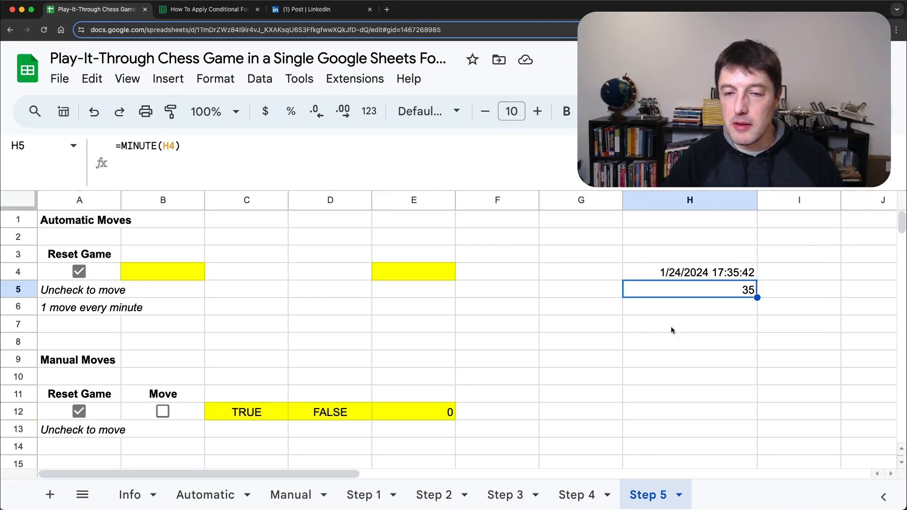
# Step: Copy MINUTE(LAMBDA(x,x)(NOW())) from B4's formula and enter it as a standalone formula in H6
pyautogui.click(163, 271)
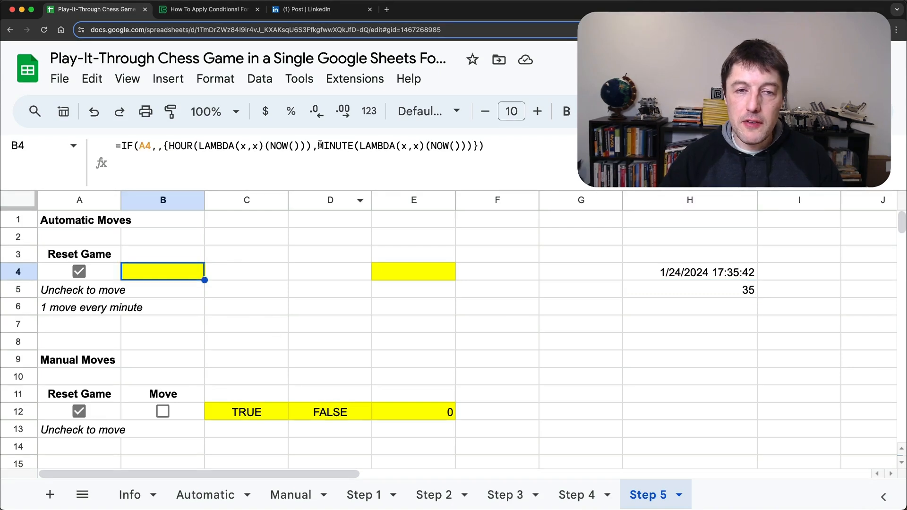
pyautogui.moveTo(319, 146); pyautogui.dragTo(472, 146)
pyautogui.hotkey('ctrl', 'c')
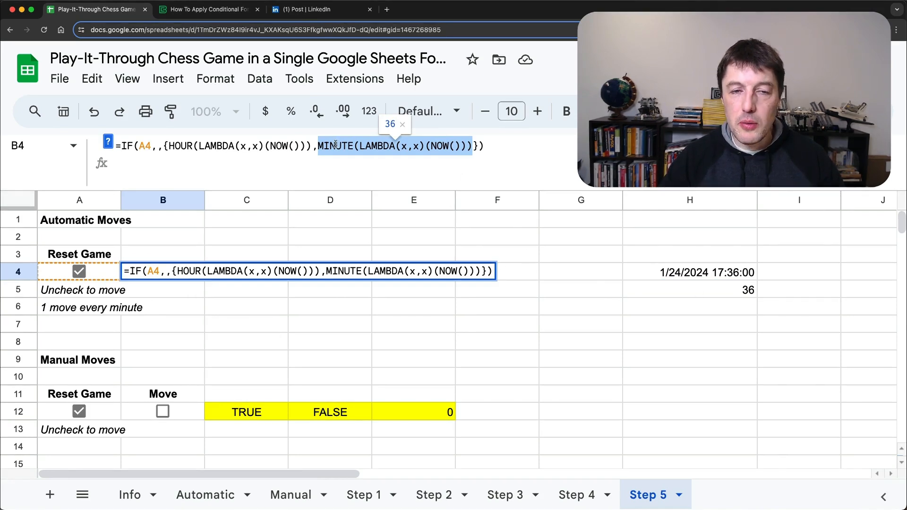
pyautogui.press('Escape')
pyautogui.click(722, 297)
pyautogui.click(745, 305)
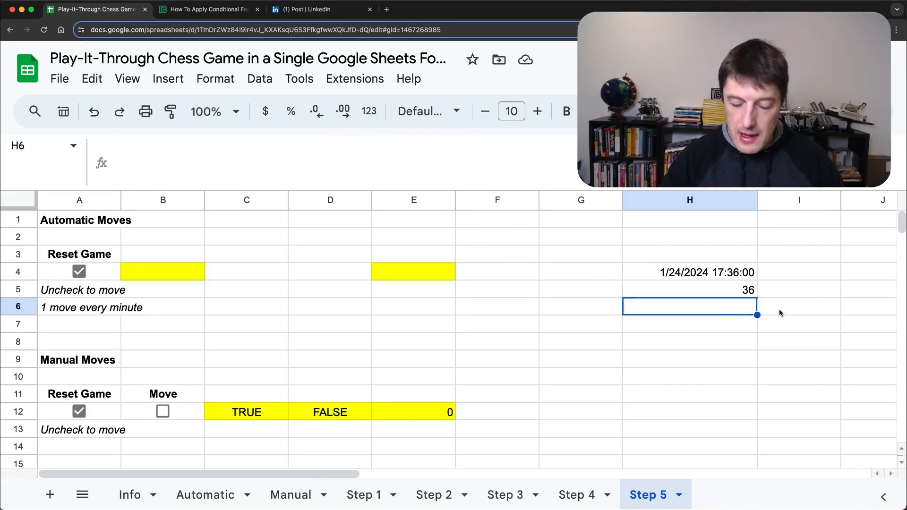
pyautogui.write('=')
pyautogui.hotkey('ctrl', 'v')
pyautogui.press('Return')
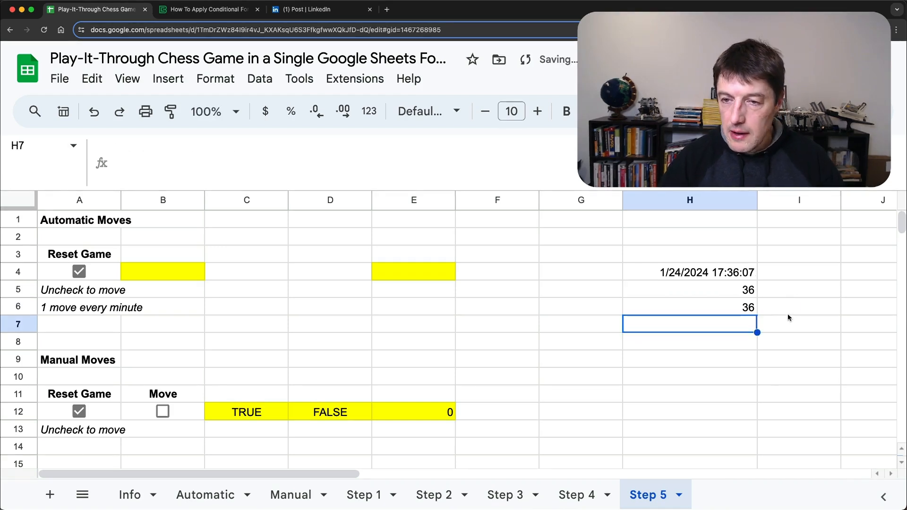
# Step: Compare the minute formulas in H5 and H6, and enter =H5-H6 in I6 to calculate their difference
pyautogui.click(740, 308)
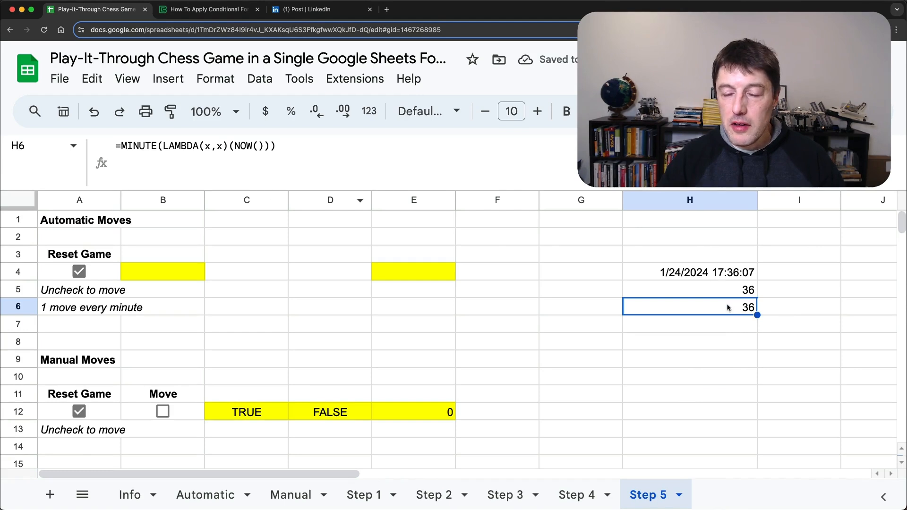
pyautogui.click(752, 292)
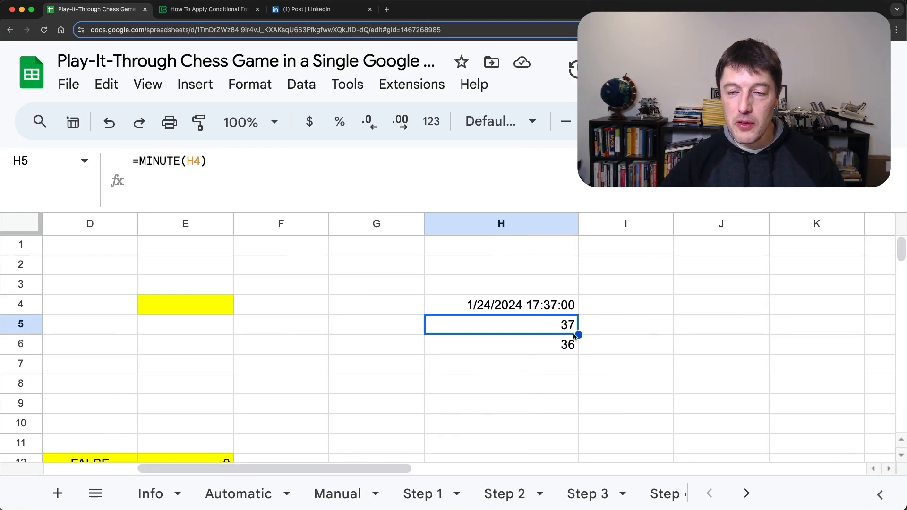
pyautogui.press('Down')
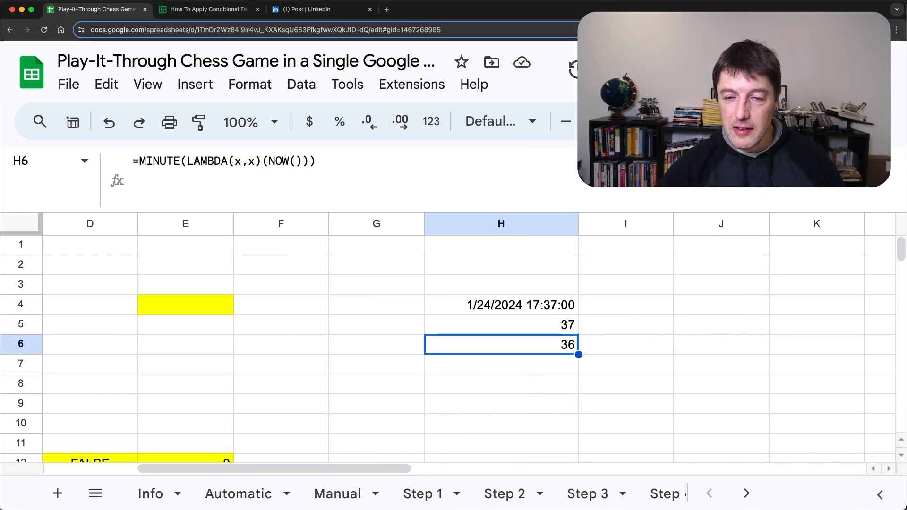
pyautogui.press('Right')
pyautogui.write('=')
pyautogui.press('Left')
pyautogui.press('Up')
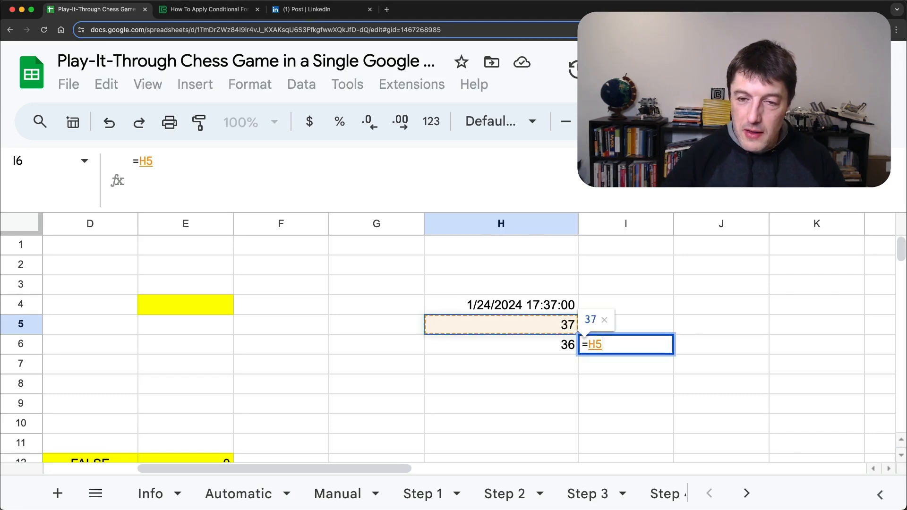
pyautogui.write('-')
pyautogui.press('Left')
pyautogui.press('Return')
pyautogui.press('Up')
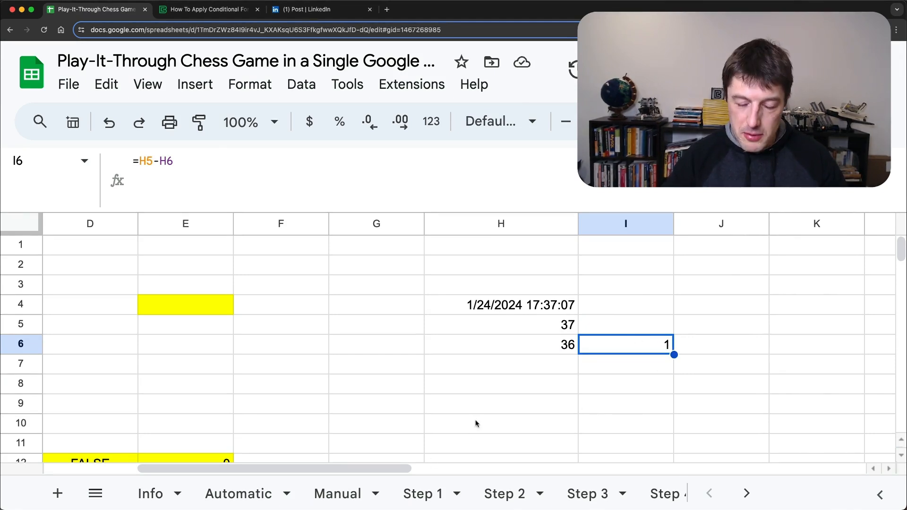
# Step: Review E4's elapsed-minutes formula and restart the automatic move counter by toggling Reset Game in A4, leaving it unchecked
pyautogui.hotkey('ctrl', '-')
pyautogui.scroll(-1, 446, 378)
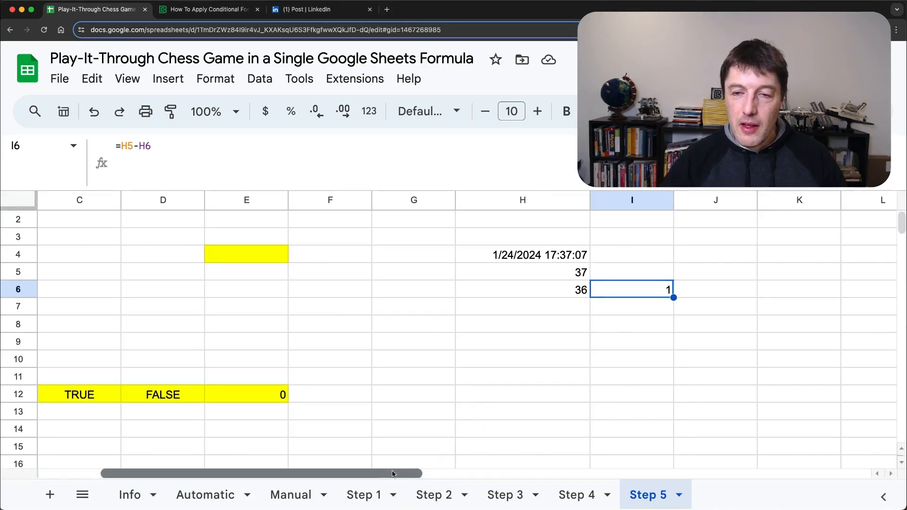
pyautogui.moveTo(392, 474); pyautogui.dragTo(277, 468)
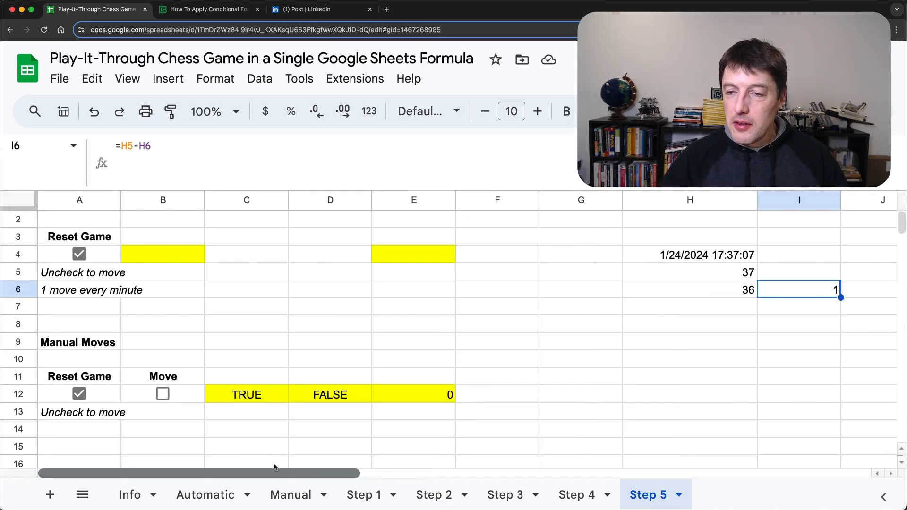
pyautogui.click(409, 261)
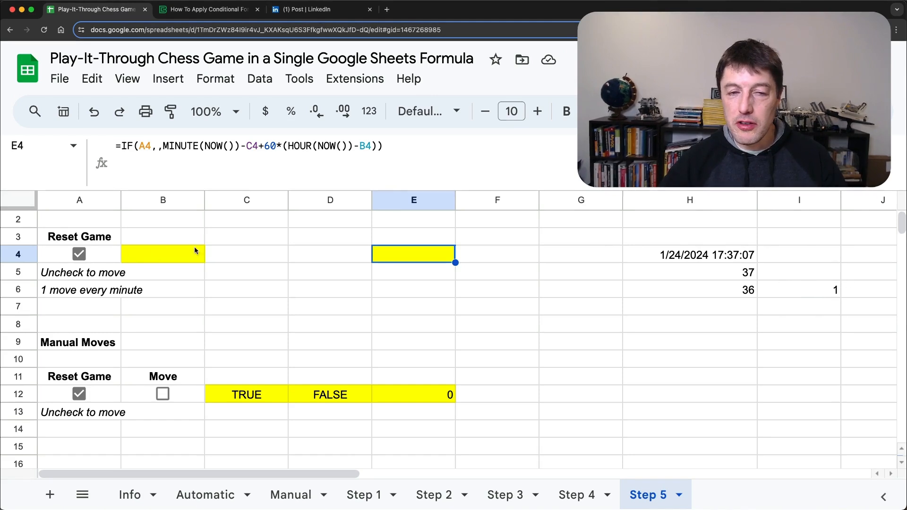
pyautogui.click(85, 255)
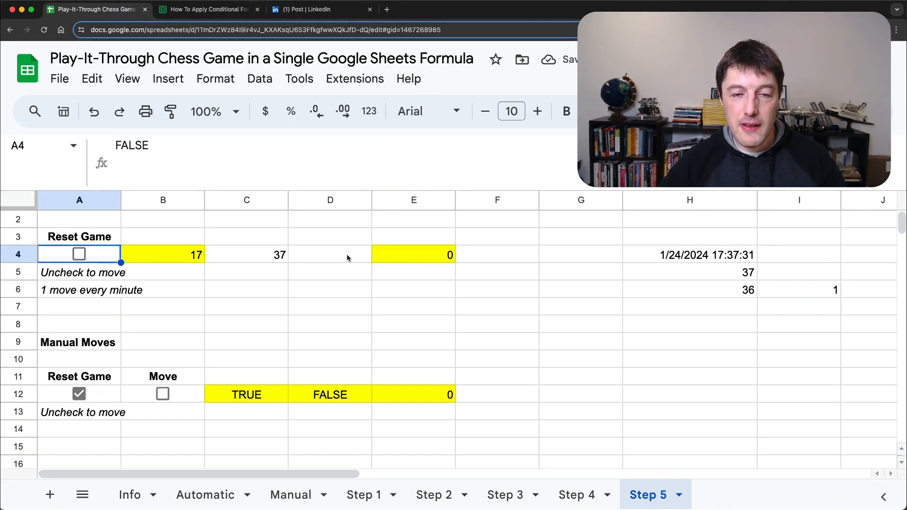
pyautogui.click(418, 253)
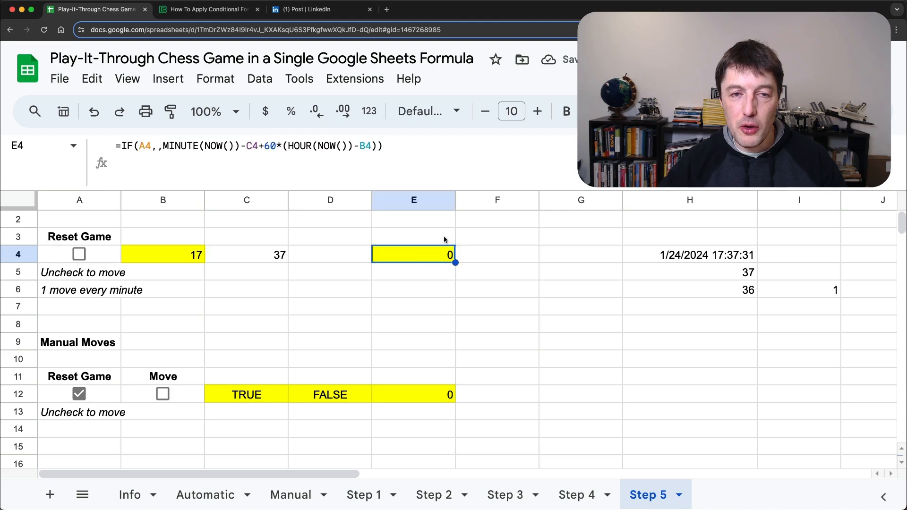
pyautogui.click(79, 255)
pyautogui.click(80, 255)
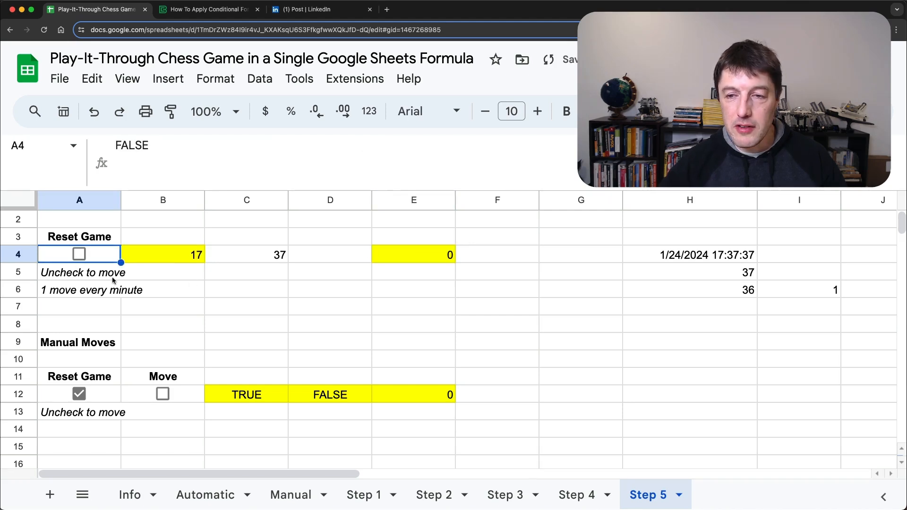
# Step: Uncheck the manual Reset Game box in A12 and toggle the Move checkbox in B12 repeatedly to advance E12's counter
pyautogui.click(79, 394)
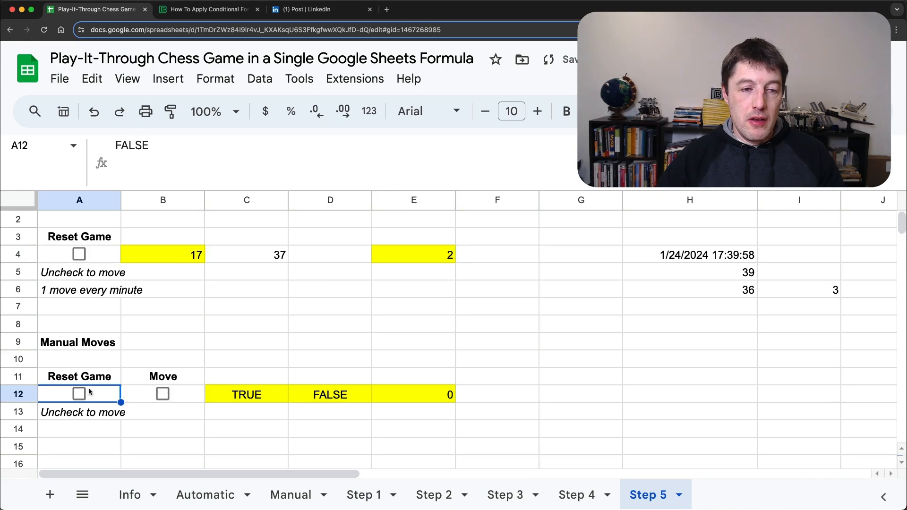
pyautogui.click(163, 393)
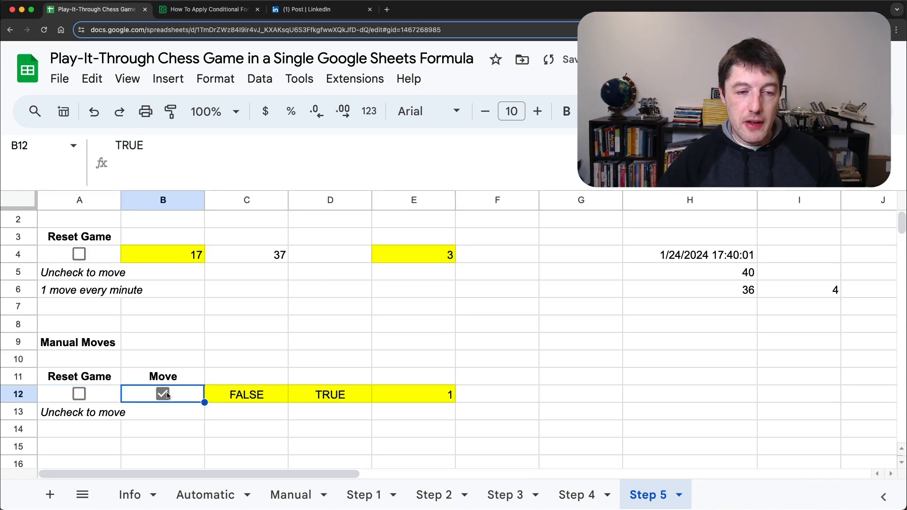
pyautogui.click(163, 393)
pyautogui.click(163, 393)
pyautogui.click(399, 393)
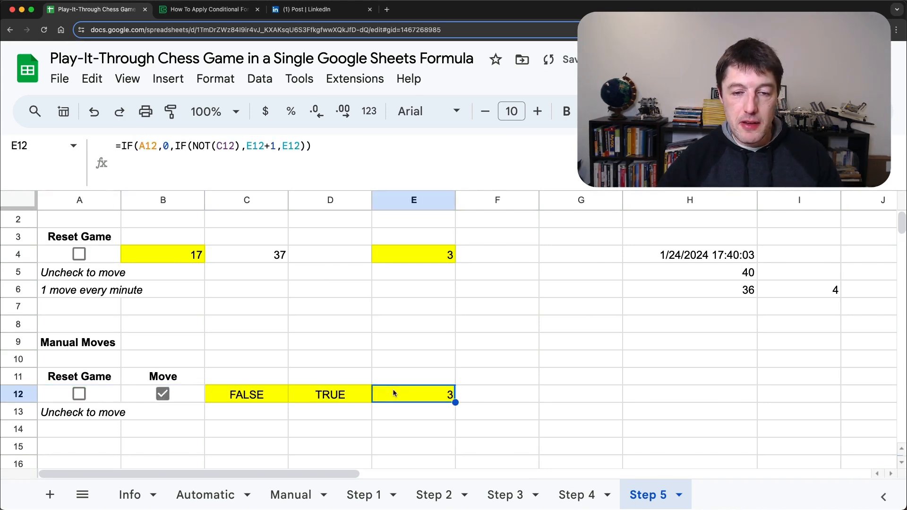
pyautogui.click(163, 394)
pyautogui.click(162, 394)
# Step: Reset the manual counter with Reset Game in A12, toggling Move in B12 before and during the reset, and leave Reset Game unchecked
pyautogui.click(162, 394)
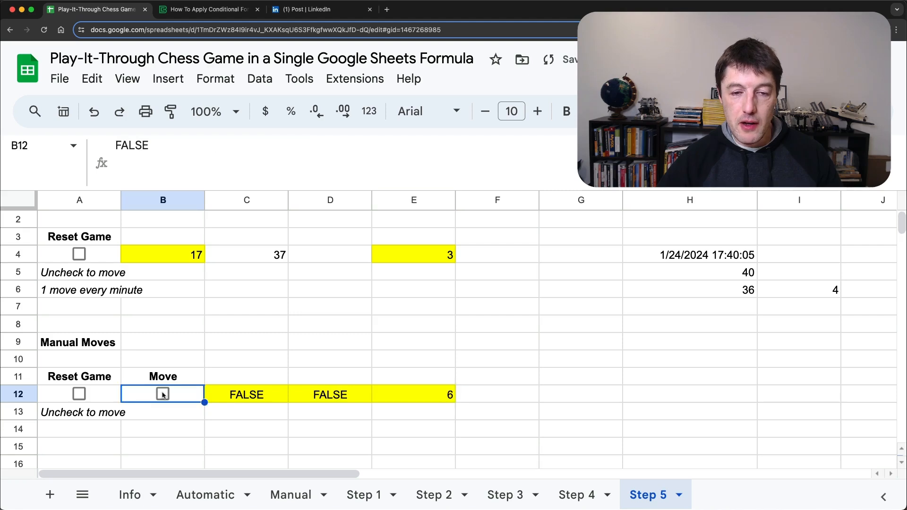
pyautogui.click(163, 394)
pyautogui.click(163, 394)
pyautogui.click(163, 394)
pyautogui.click(79, 393)
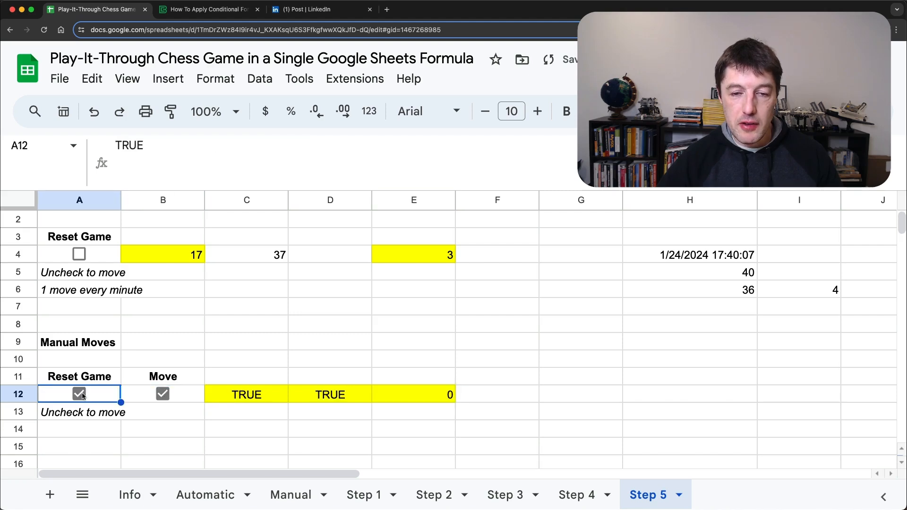
pyautogui.click(163, 394)
pyautogui.click(79, 393)
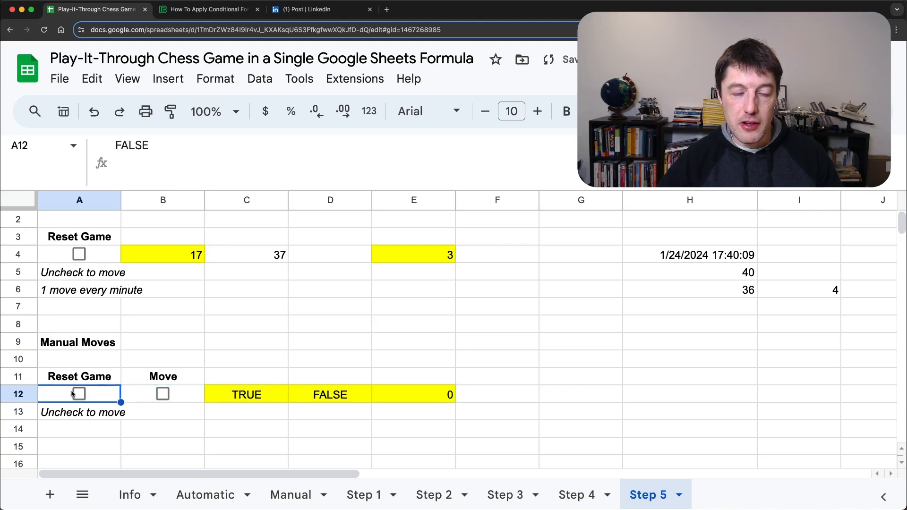
# Step: Toggle the Move checkbox in B12 until E12's counter reaches 3, and review the counter formula in E12
pyautogui.click(163, 394)
pyautogui.click(163, 394)
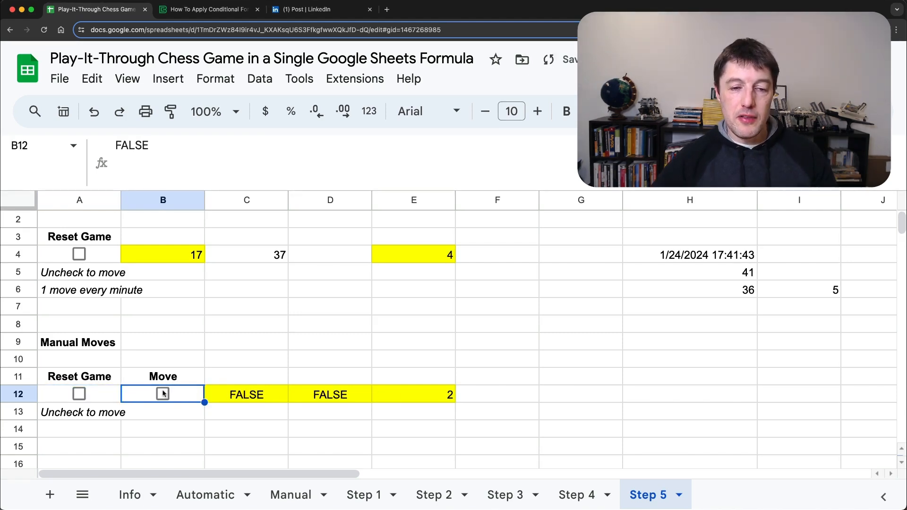
pyautogui.click(163, 394)
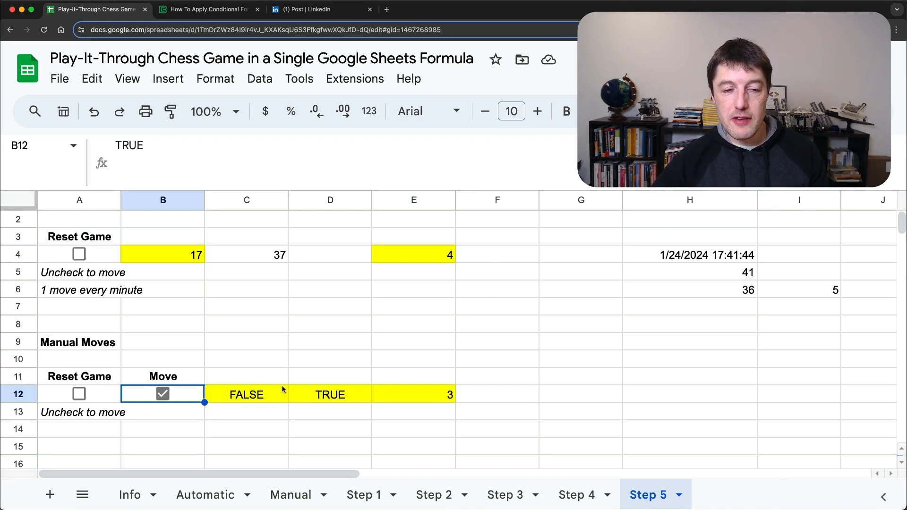
pyautogui.moveTo(197, 395); pyautogui.dragTo(391, 393)
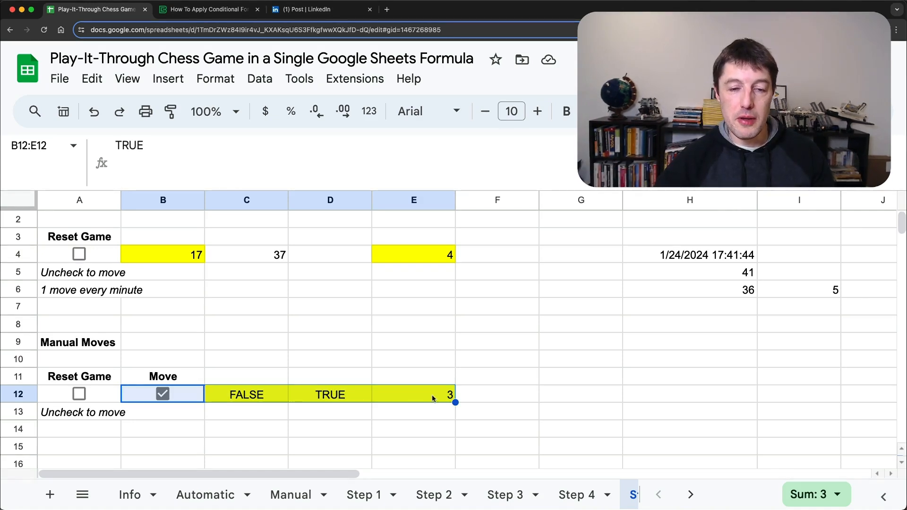
pyautogui.click(404, 394)
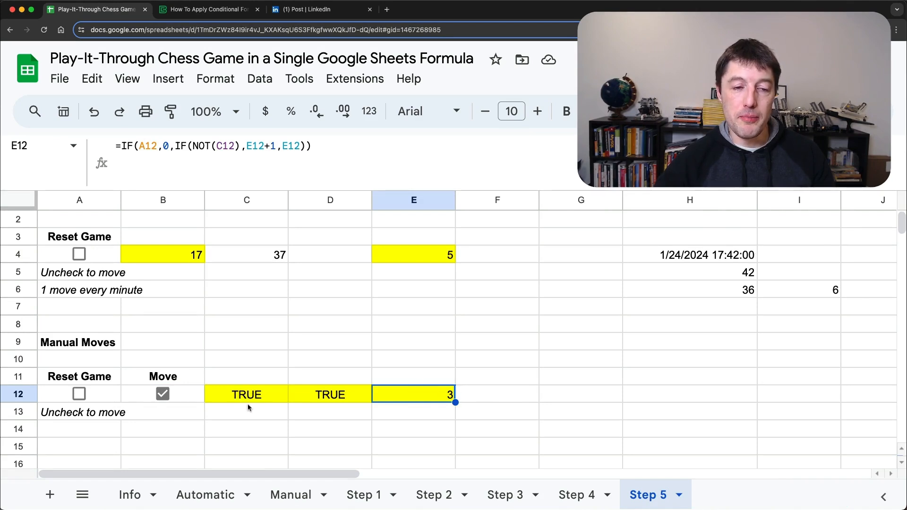
# Step: Select the manual-moves block A11:E13 and toggle Move in B12 repeatedly to advance E12's counter to 8
pyautogui.click(101, 381)
pyautogui.moveTo(101, 381); pyautogui.dragTo(395, 414)
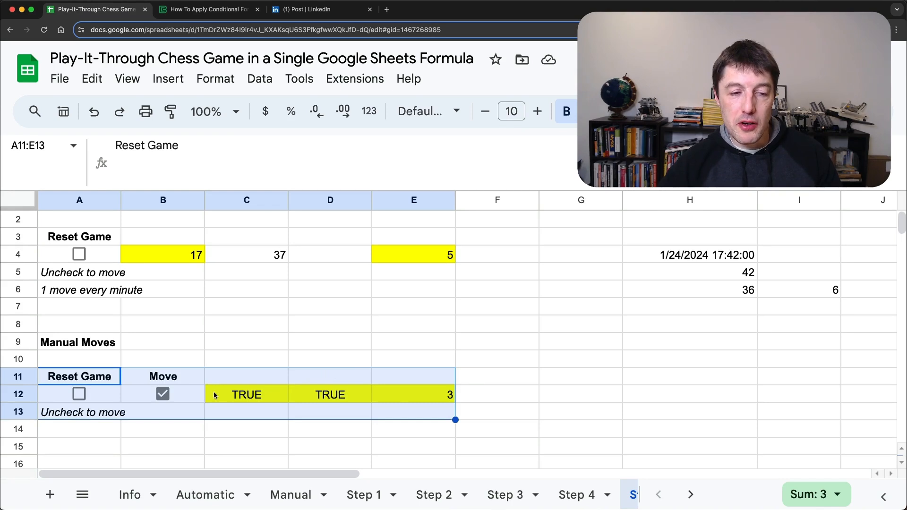
pyautogui.click(163, 393)
pyautogui.click(163, 393)
pyautogui.click(163, 394)
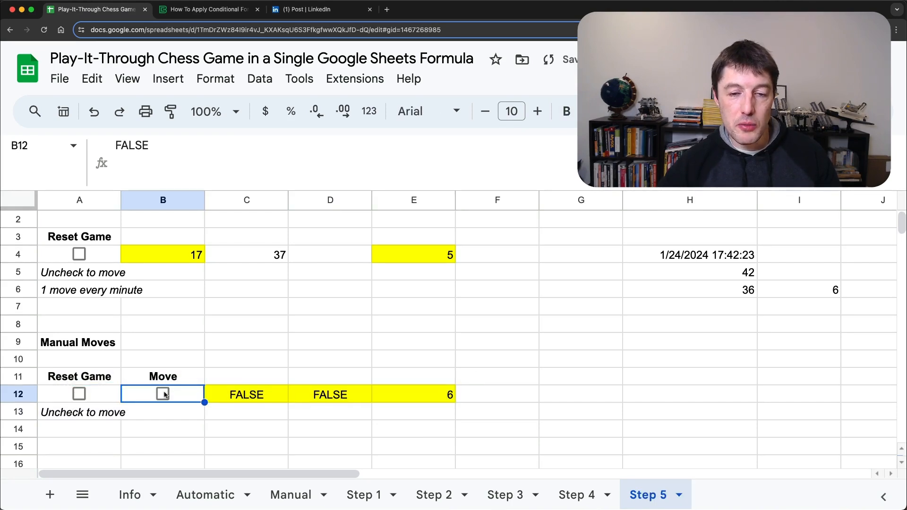
pyautogui.click(163, 393)
pyautogui.click(163, 394)
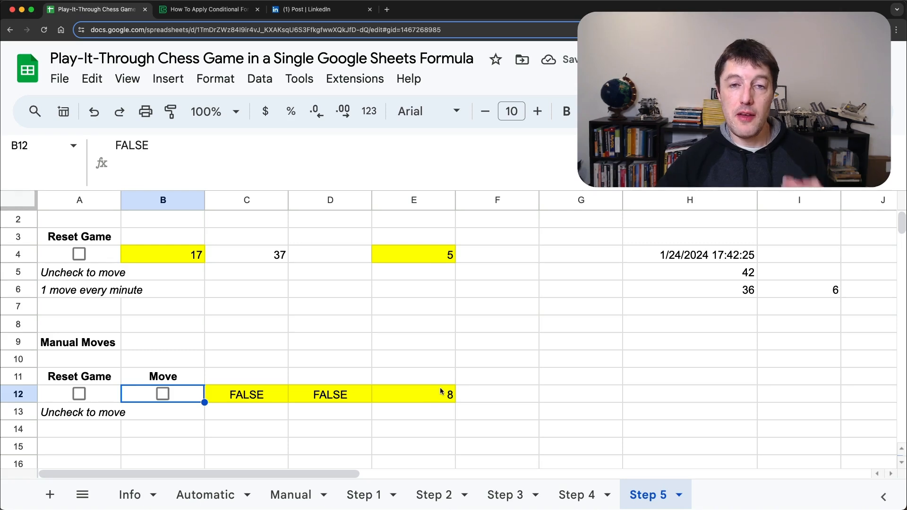
# Step: Review the formulas in I6 and E4, and select the manual-moves block A11:E13 for comparison
pyautogui.moveTo(839, 290); pyautogui.dragTo(152, 255)
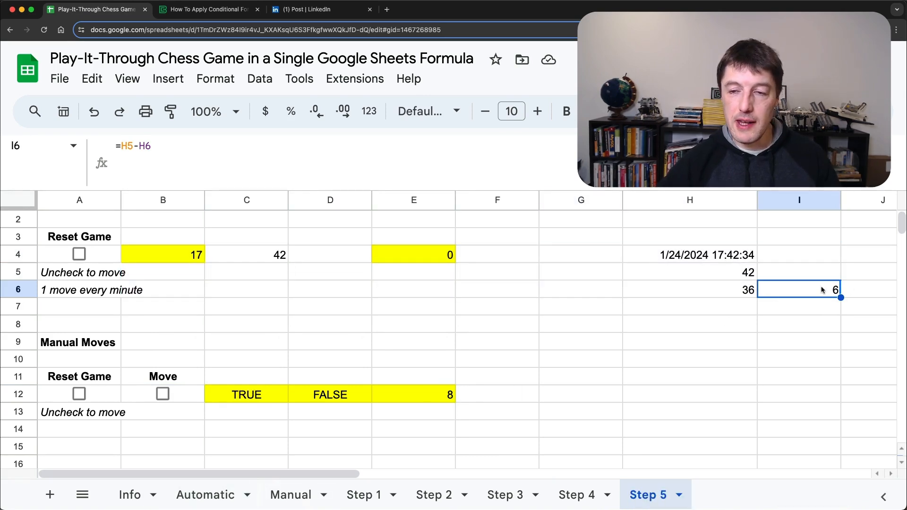
pyautogui.click(425, 252)
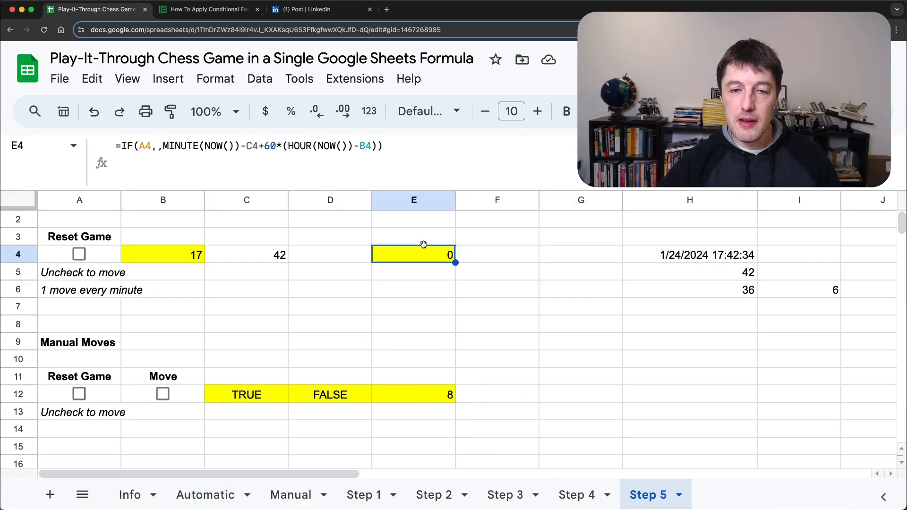
pyautogui.click(206, 145)
pyautogui.press('Escape')
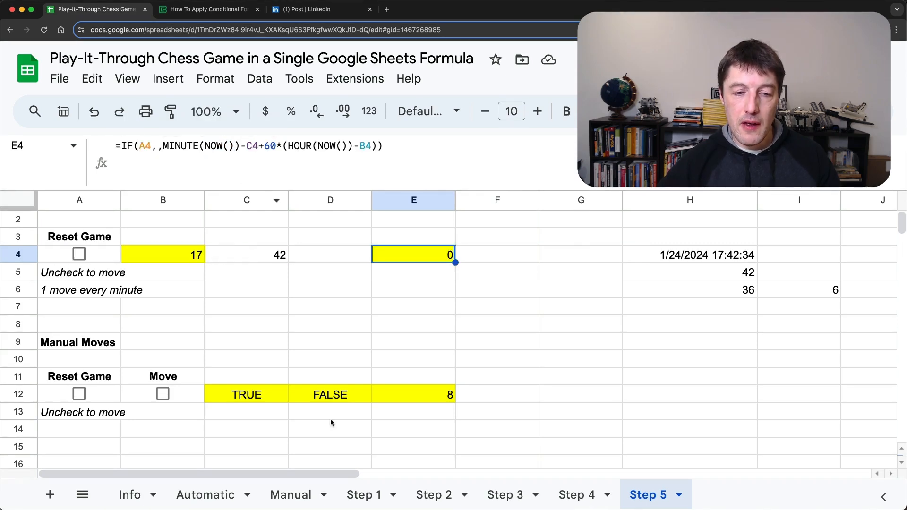
pyautogui.moveTo(118, 378); pyautogui.dragTo(448, 411)
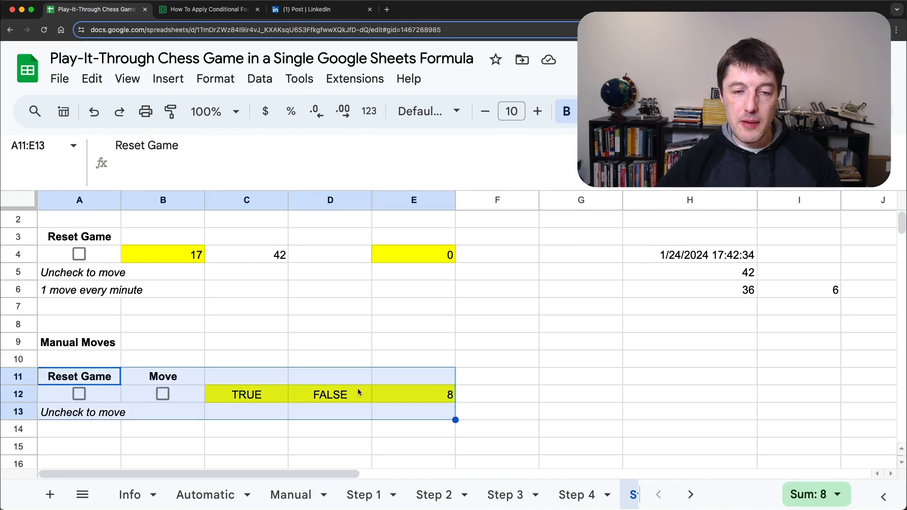
# Step: Start the game on the Automatic sheet by unchecking Reset Game in A3, and select the counter cells B3:E3
pyautogui.click(228, 494)
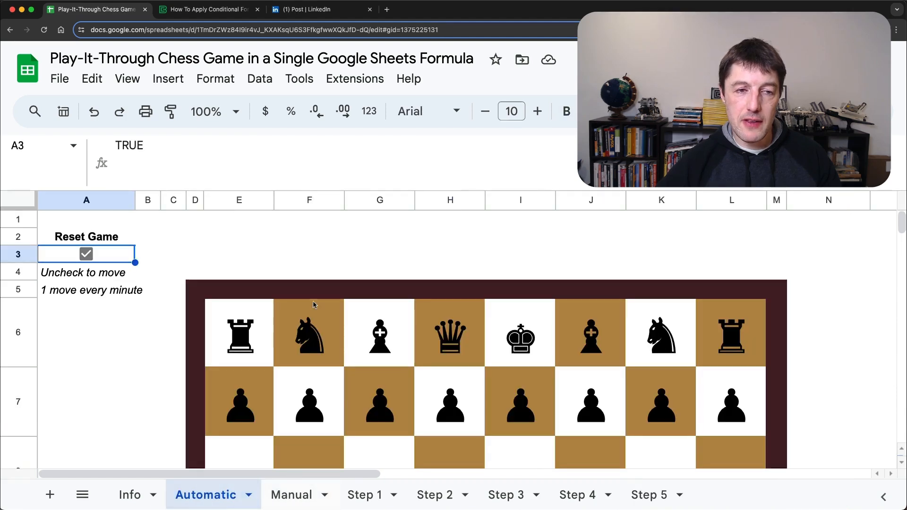
pyautogui.moveTo(149, 243); pyautogui.dragTo(204, 279)
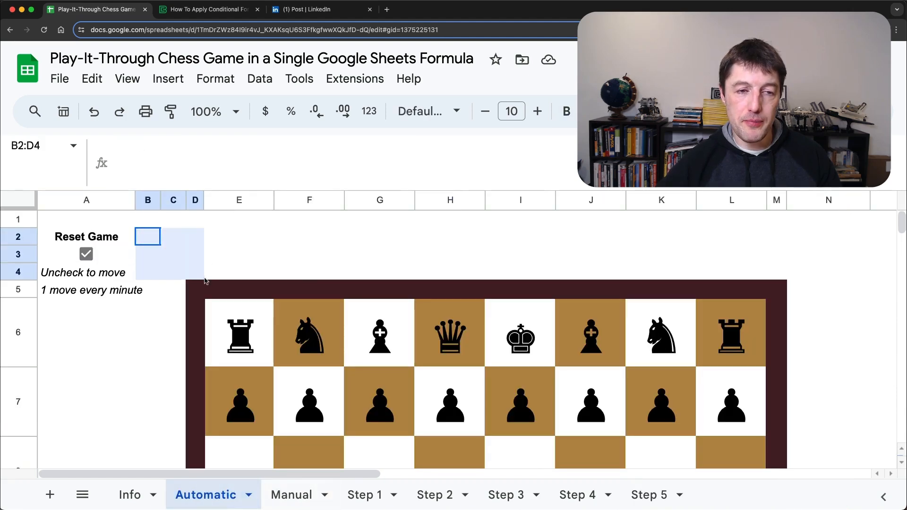
pyautogui.click(87, 254)
pyautogui.moveTo(143, 255); pyautogui.dragTo(270, 258)
pyautogui.moveTo(293, 187); pyautogui.dragTo(293, 154)
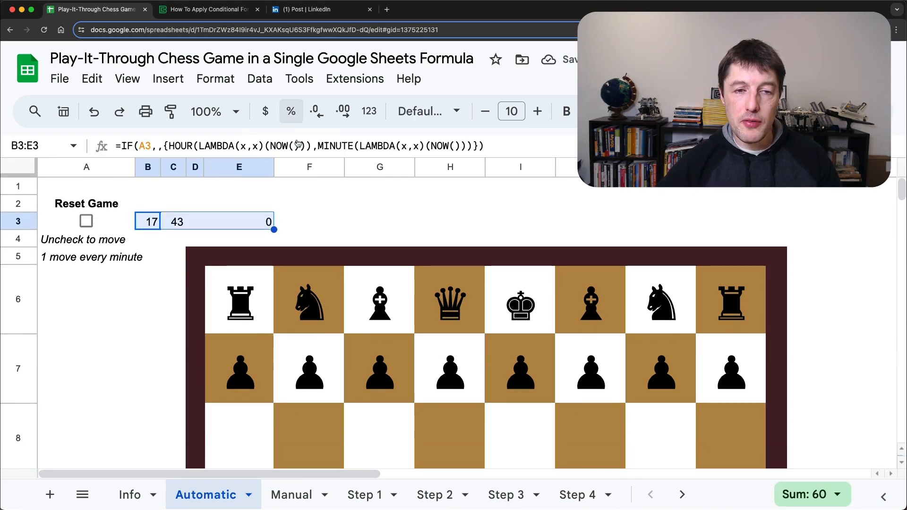
# Step: Fit the whole chessboard on screen by setting the sheet zoom to 90%, hiding the menu bar and reducing the browser zoom
pyautogui.click(234, 112)
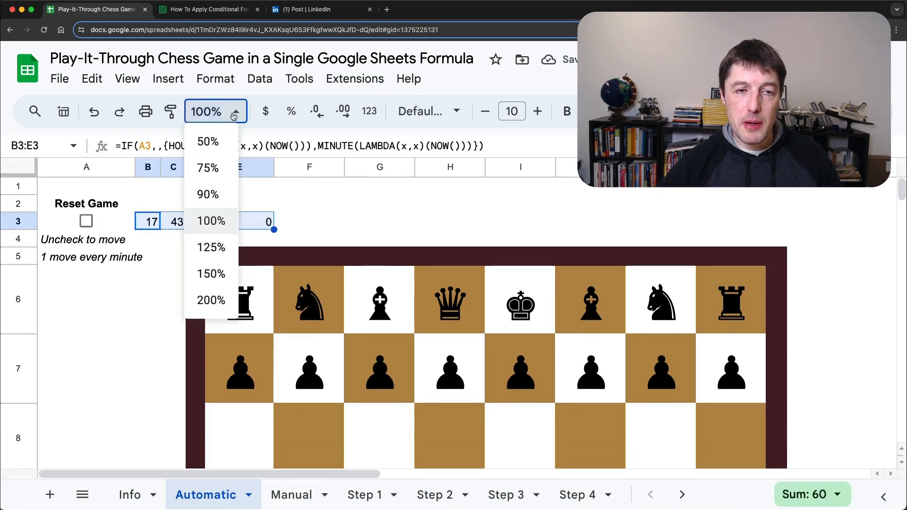
pyautogui.click(222, 197)
pyautogui.hotkey('ctrl', 'shift', 'f')
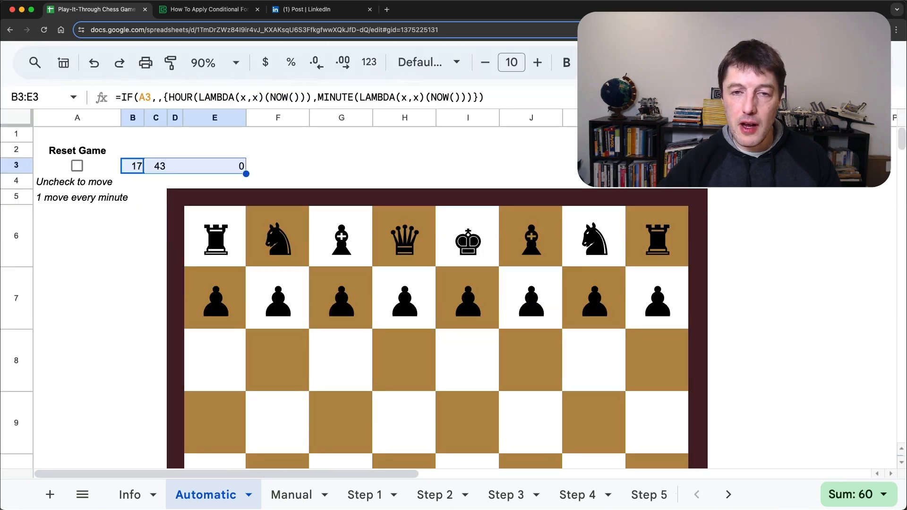
pyautogui.press('super+minus')
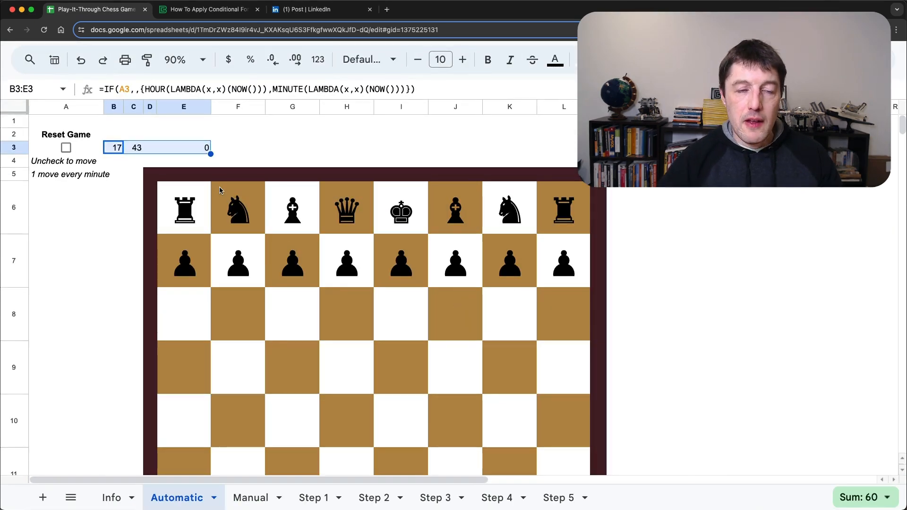
pyautogui.press('super+minus')
pyautogui.press('super+minus')
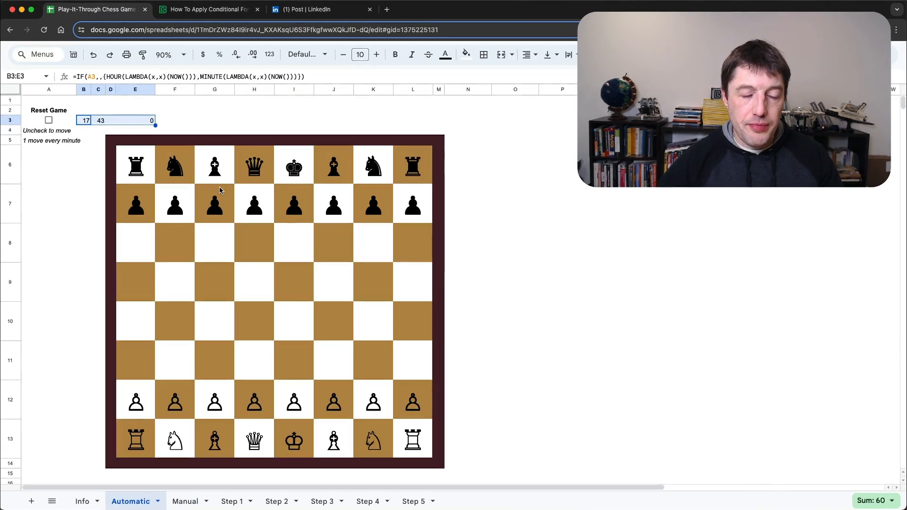
# Step: Inspect the start-time formula in B3, the elapsed-minutes formula in E3 and the board formula in E6
pyautogui.click(85, 122)
pyautogui.click(145, 121)
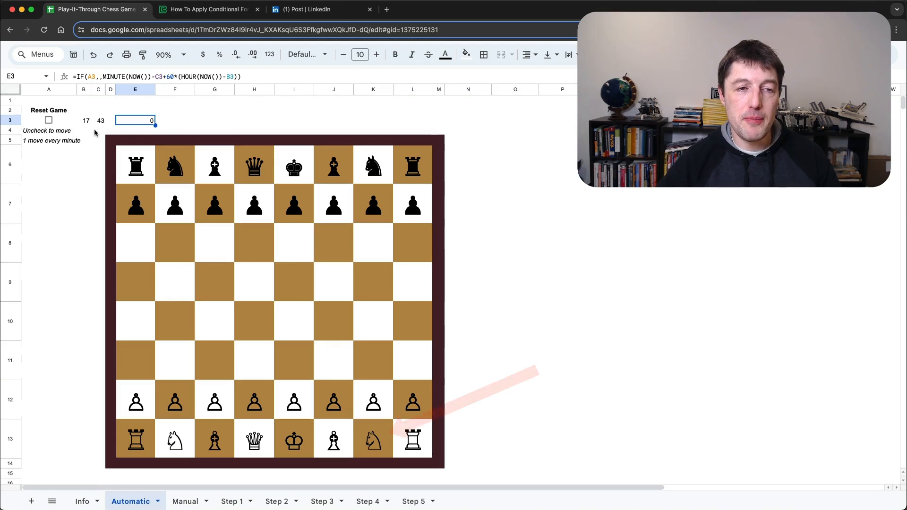
pyautogui.click(135, 166)
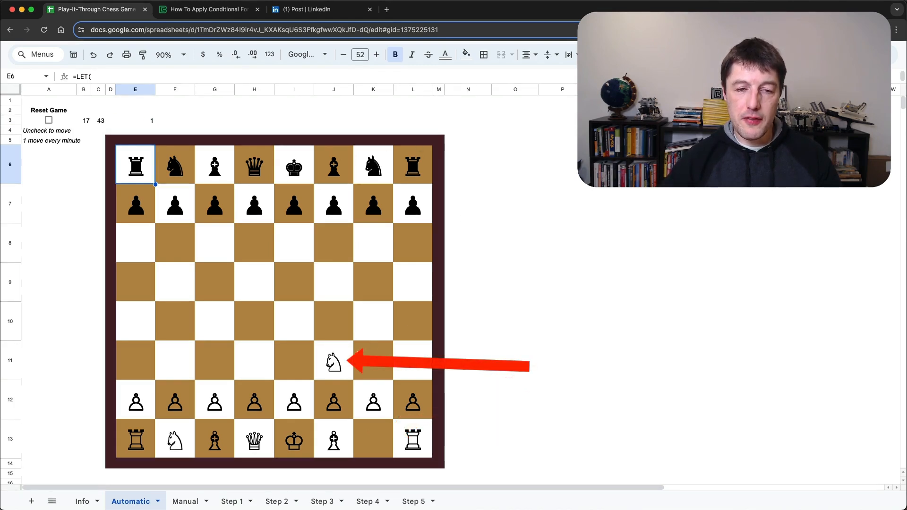
# Step: Restart the automatic game by toggling Reset Game in A3, leaving it unchecked
pyautogui.click(150, 121)
pyautogui.click(49, 121)
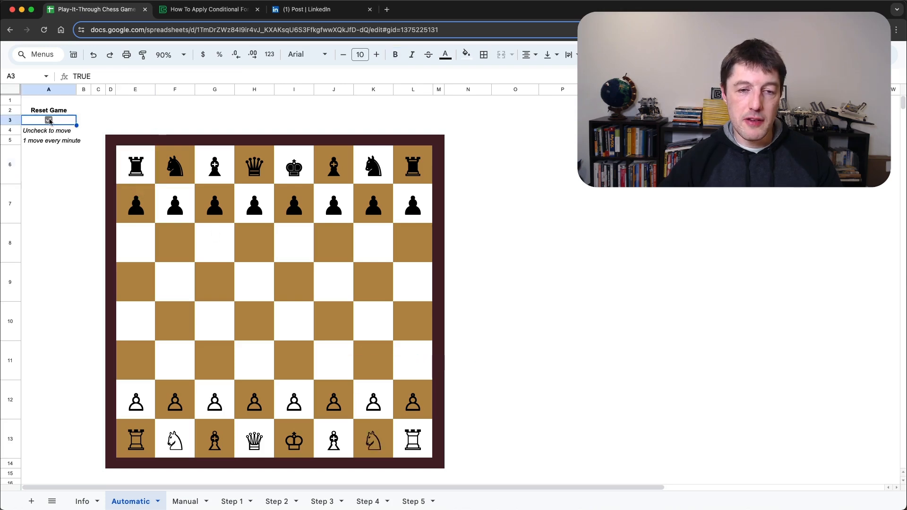
pyautogui.click(50, 121)
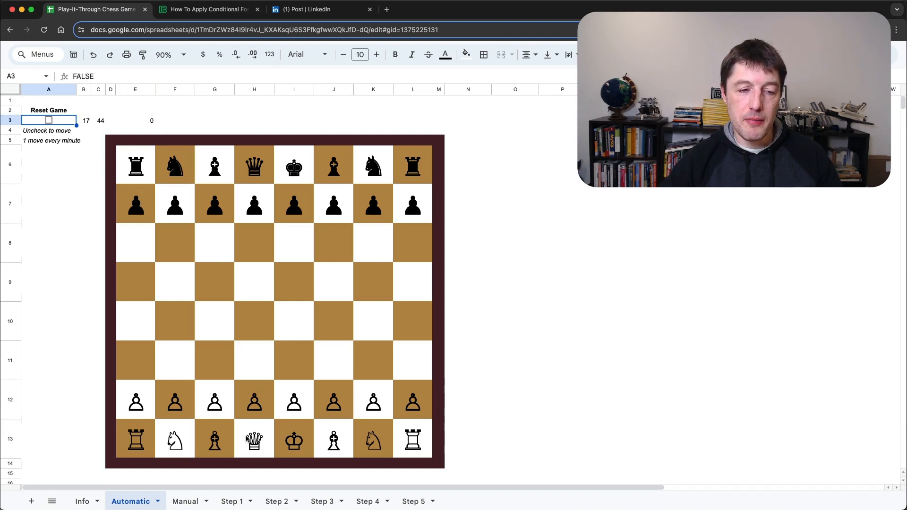
# Step: Reset the game on the Manual sheet with the A3 checkbox, and inspect the formulas in C3, E3 and E6
pyautogui.click(195, 501)
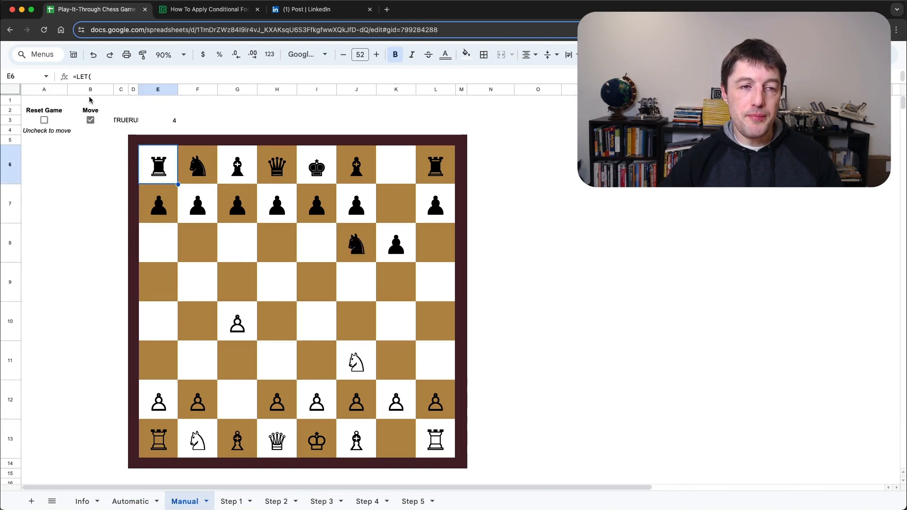
pyautogui.click(45, 121)
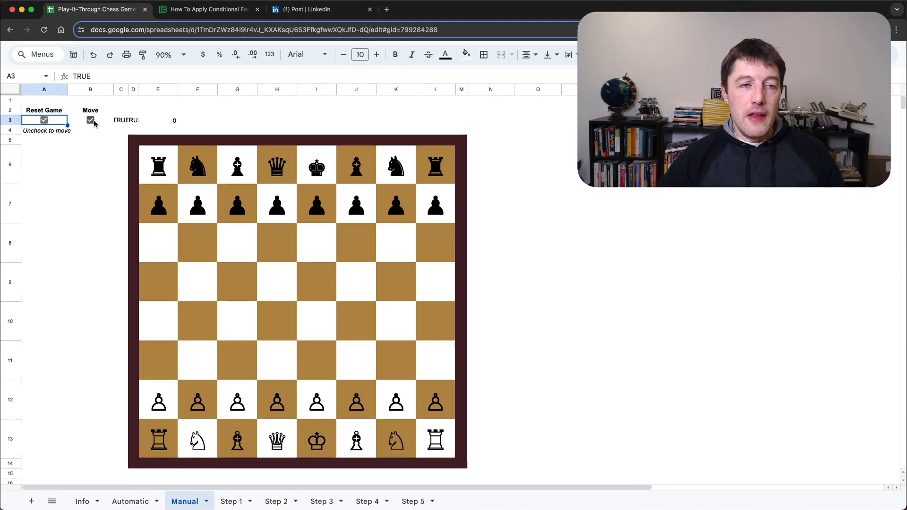
pyautogui.click(121, 120)
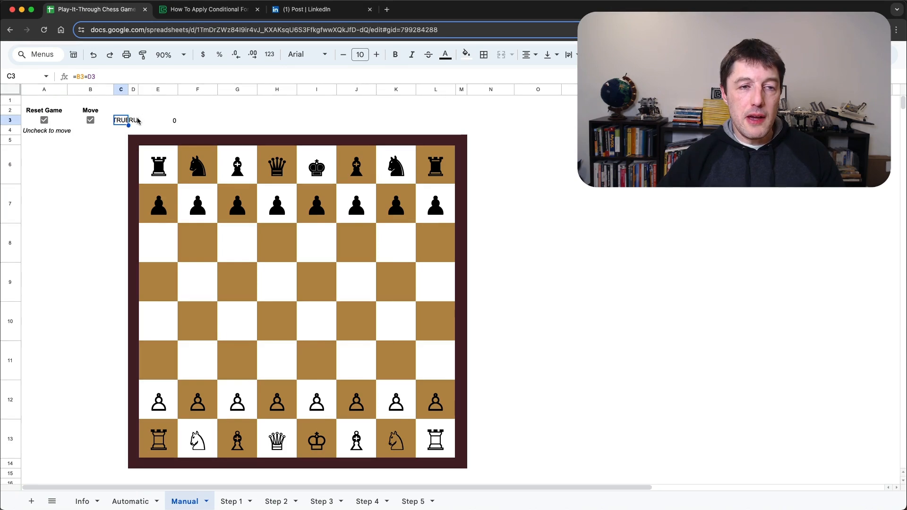
pyautogui.click(153, 121)
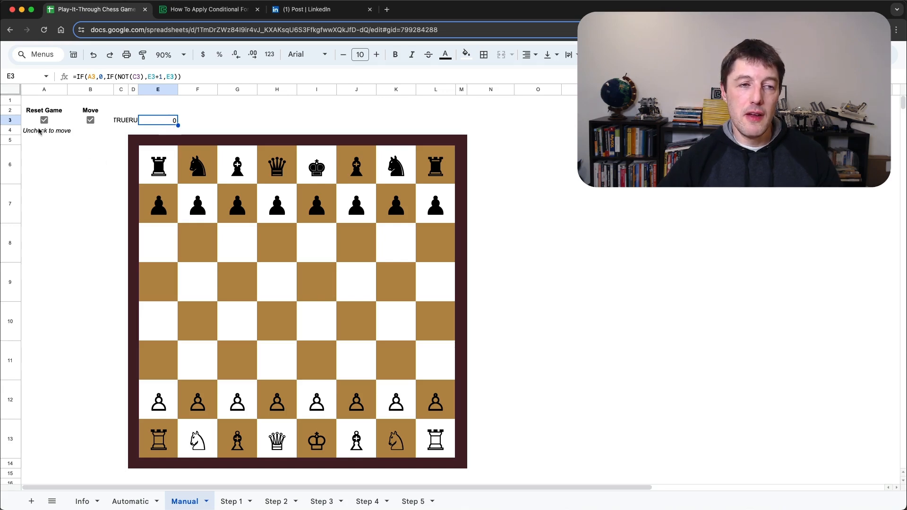
pyautogui.click(145, 166)
# Step: Uncheck Reset Game in A3 and toggle Move in B3 repeatedly to play the chess game through to move 35
pyautogui.click(46, 120)
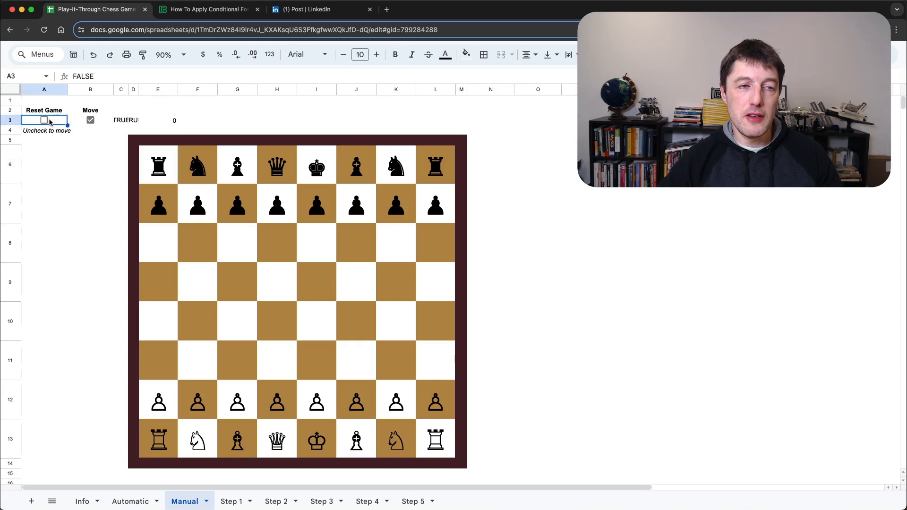
pyautogui.click(92, 121)
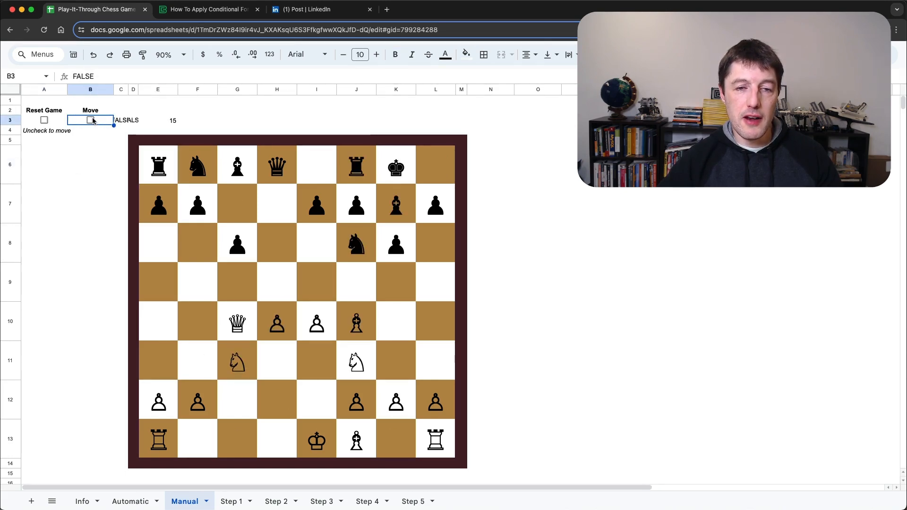
pyautogui.click(91, 120)
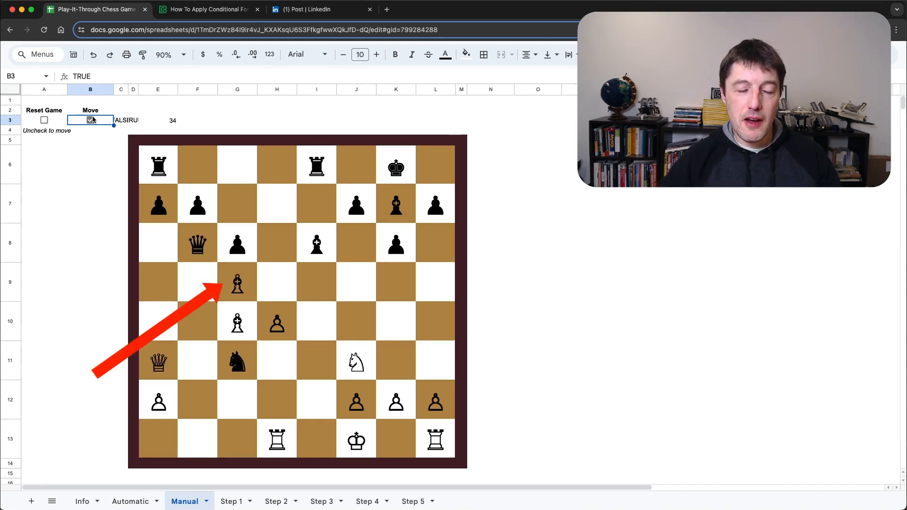
pyautogui.click(91, 120)
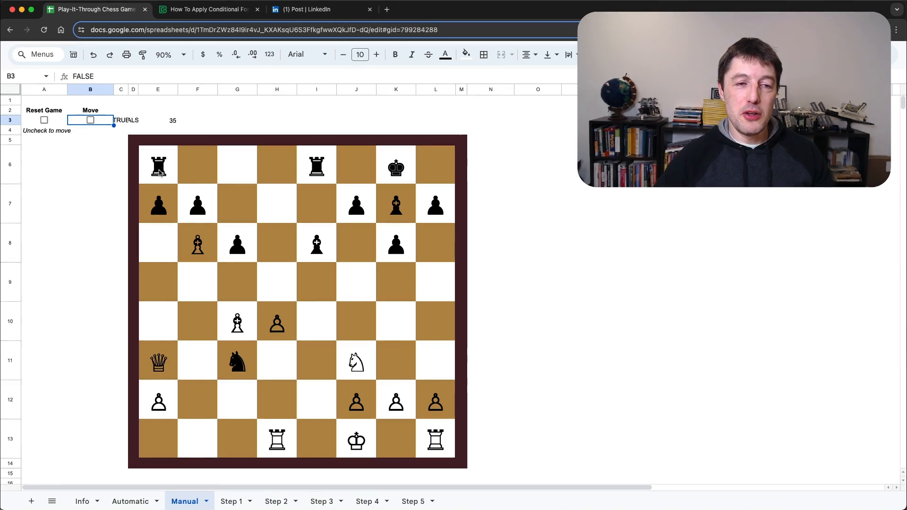
# Step: Enlarge the view and examine the full LET board formula in E6 of the Manual sheet in an expanded formula bar
pyautogui.press('super+equal')
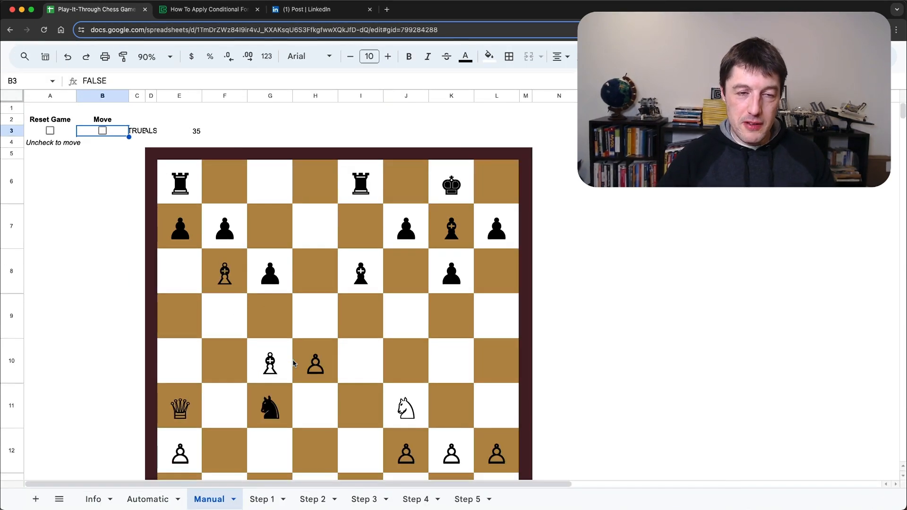
pyautogui.press('super+equal')
pyautogui.press('super+equal')
pyautogui.click(174, 198)
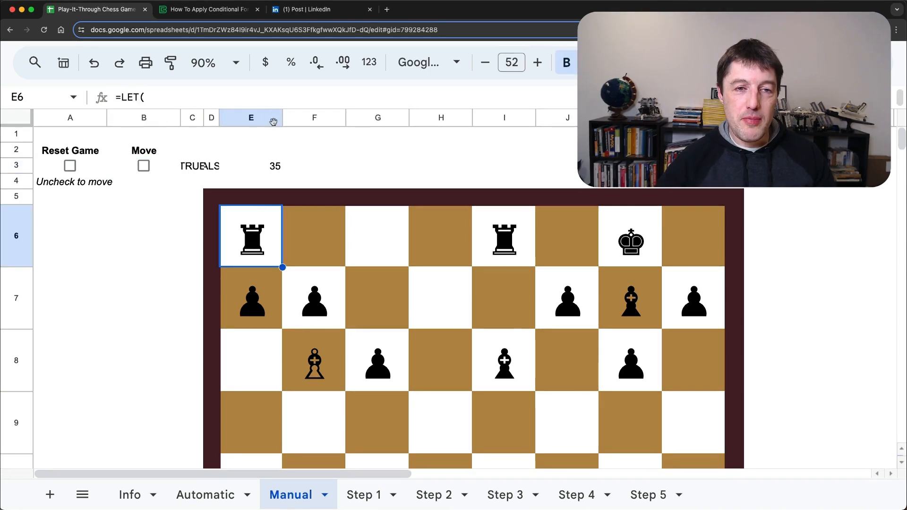
pyautogui.moveTo(271, 109); pyautogui.dragTo(276, 310)
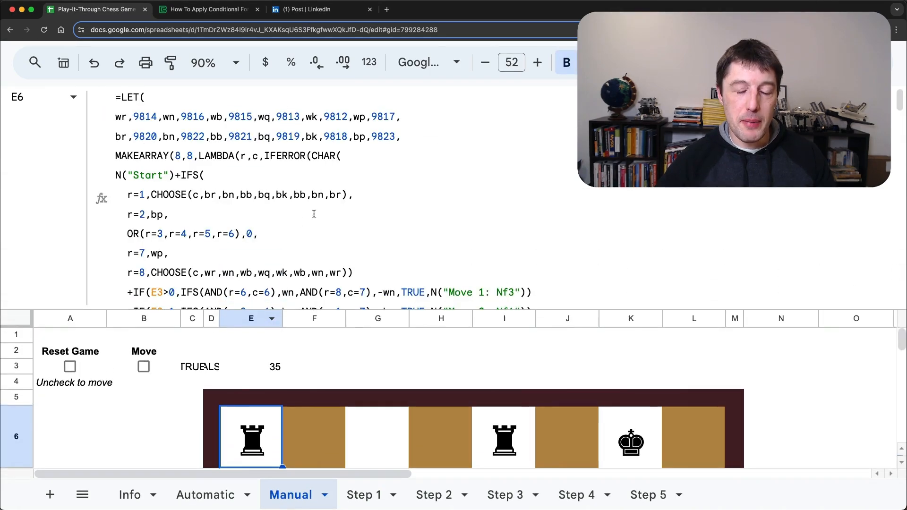
pyautogui.scroll(-5, 314, 214)
pyautogui.scroll(-5, 484, 205)
pyautogui.scroll(10, 483, 206)
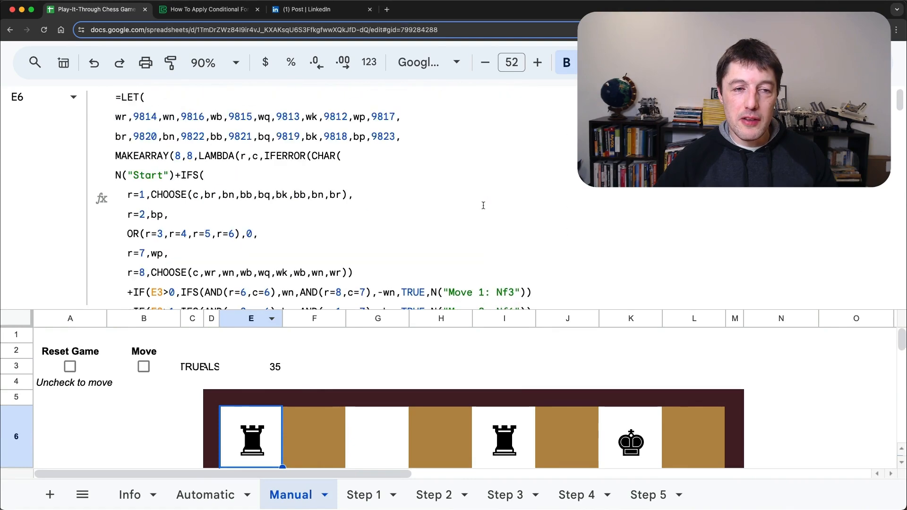
pyautogui.moveTo(671, 310); pyautogui.dragTo(670, 188)
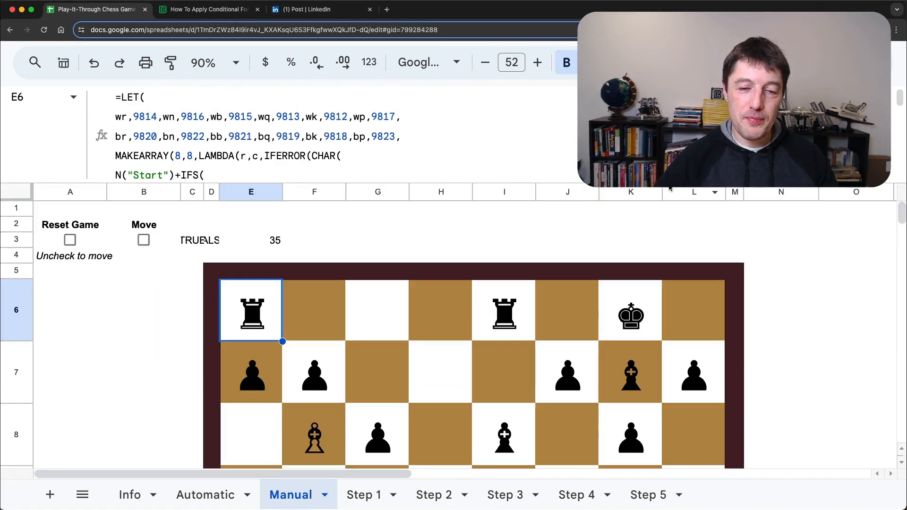